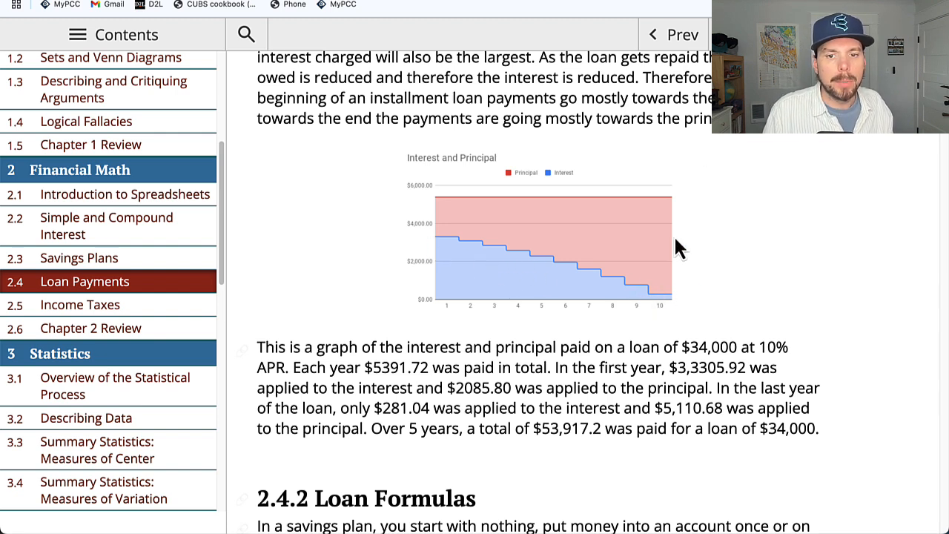
Review the PV and PMT spreadsheet formulas and their input definitions in the Loan Formulas section.
{"action": "scroll", "coordinate": [775, 341], "scroll_direction": "down", "scroll_amount": 5}
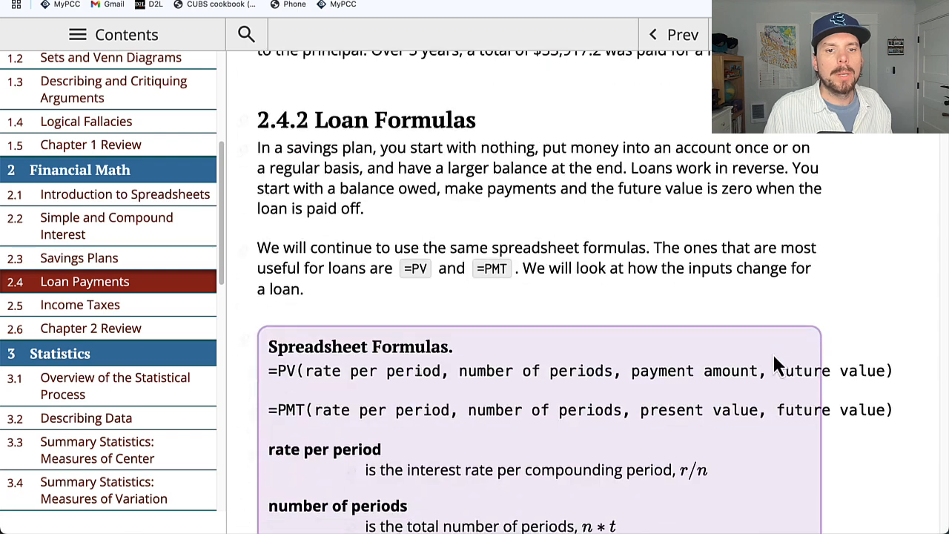
{"action": "scroll", "coordinate": [728, 345], "scroll_direction": "down", "scroll_amount": 2}
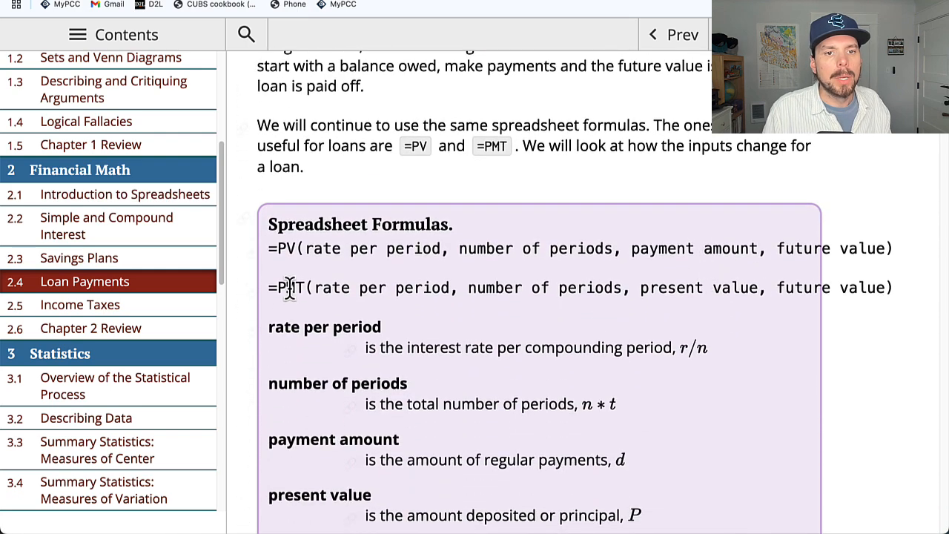
{"action": "double_click", "coordinate": [291, 287]}
{"action": "scroll", "coordinate": [462, 335], "scroll_direction": "down", "scroll_amount": 2}
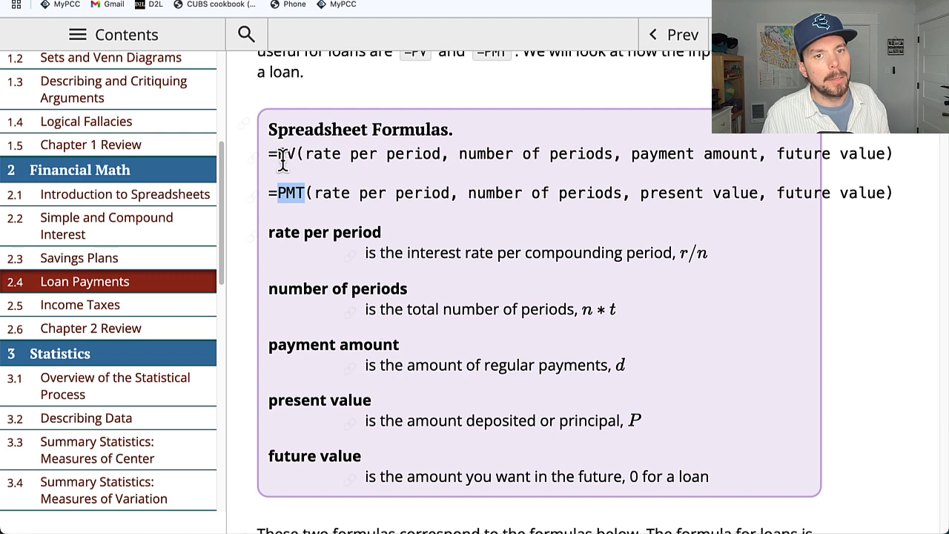
Switch to the Financial Math spreadsheet and examine the PMT formula and its input columns on the Find payment sheet.
{"action": "key", "text": "ctrl+Tab"}
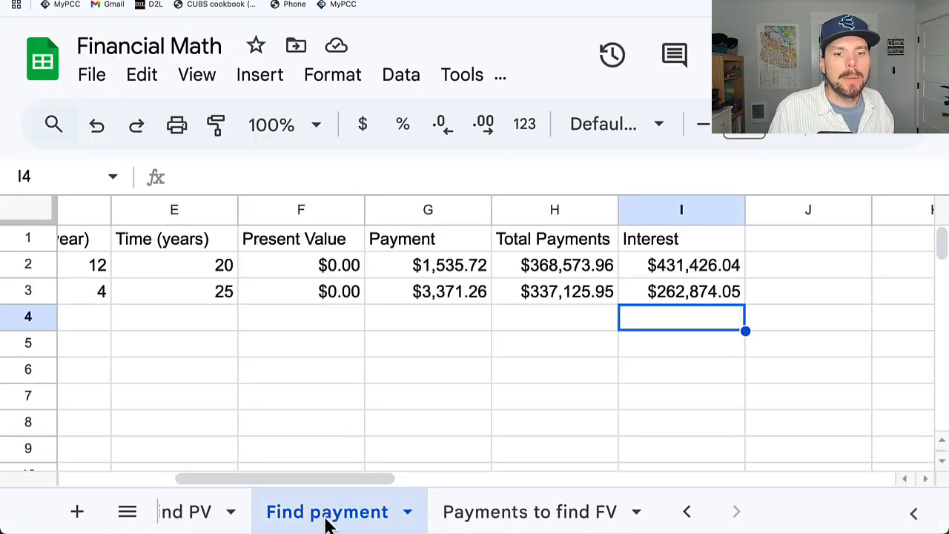
{"action": "left_click", "coordinate": [451, 302]}
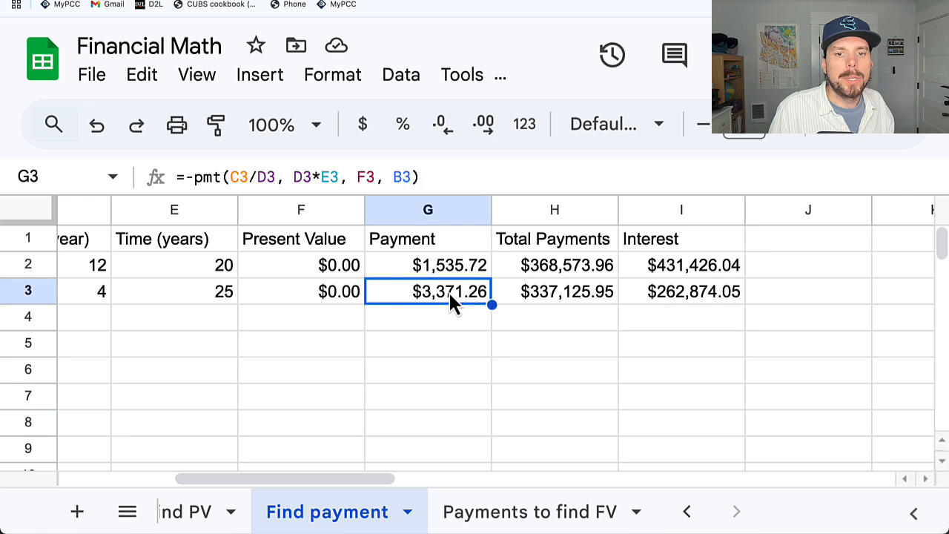
{"action": "double_click", "coordinate": [449, 296]}
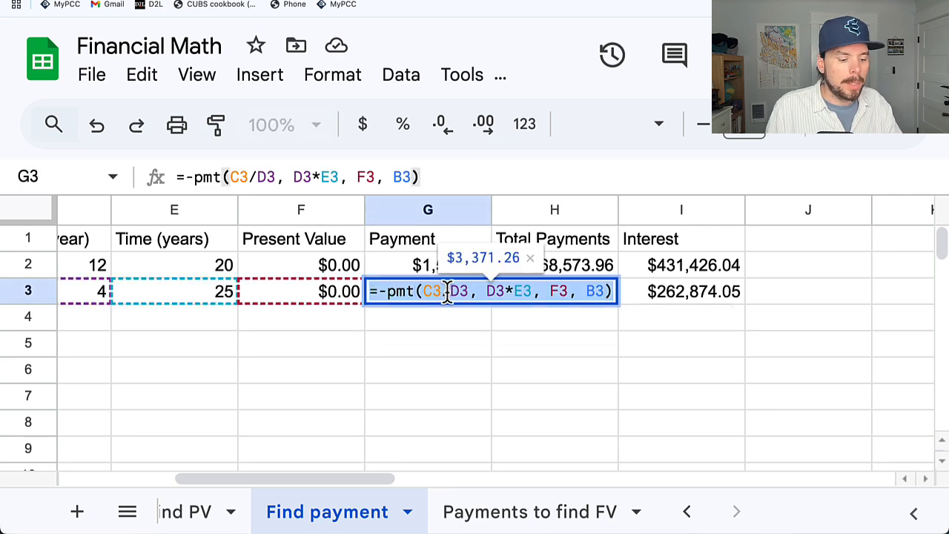
{"action": "key", "text": "Return"}
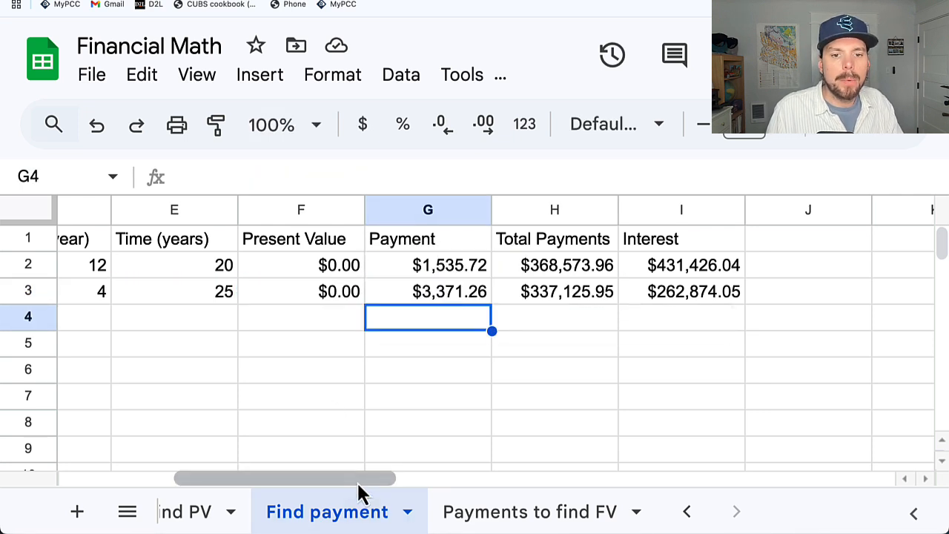
{"action": "left_click_drag", "start_coordinate": [357, 481], "coordinate": [189, 482]}
{"action": "left_click", "coordinate": [259, 296]}
{"action": "left_click", "coordinate": [539, 303]}
Duplicate the Find payment sheet and rename the original sheet as "Find savings payment".
{"action": "right_click", "coordinate": [311, 513]}
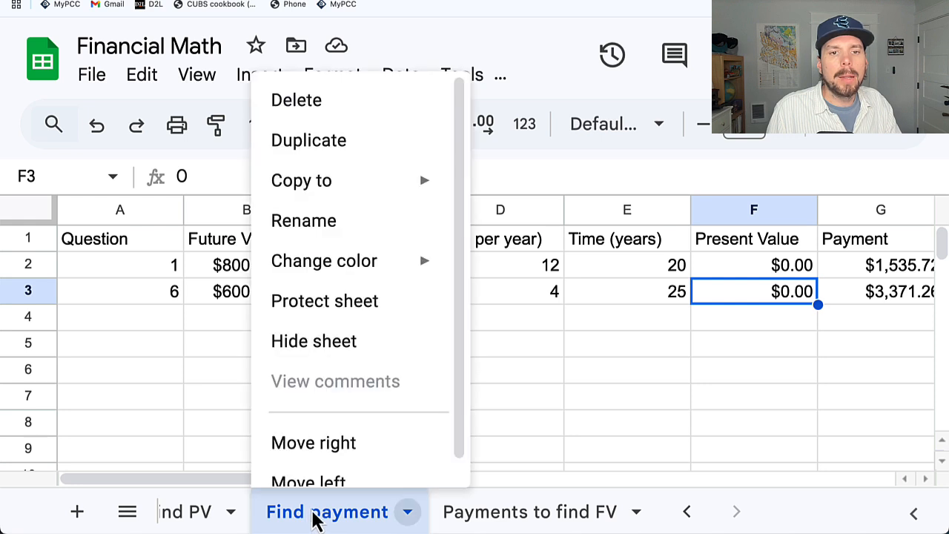
{"action": "left_click", "coordinate": [321, 143]}
{"action": "left_click", "coordinate": [334, 524]}
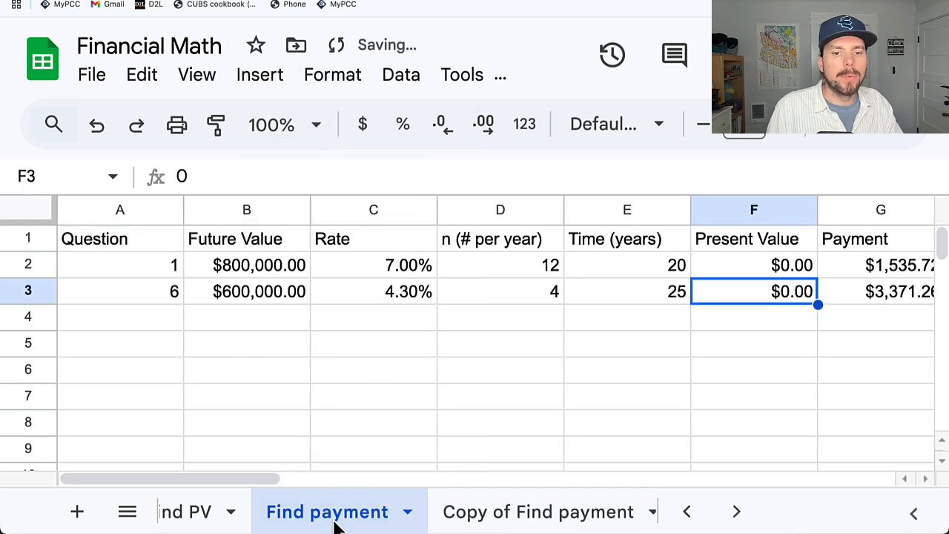
{"action": "double_click", "coordinate": [314, 522]}
{"action": "left_click", "coordinate": [308, 521]}
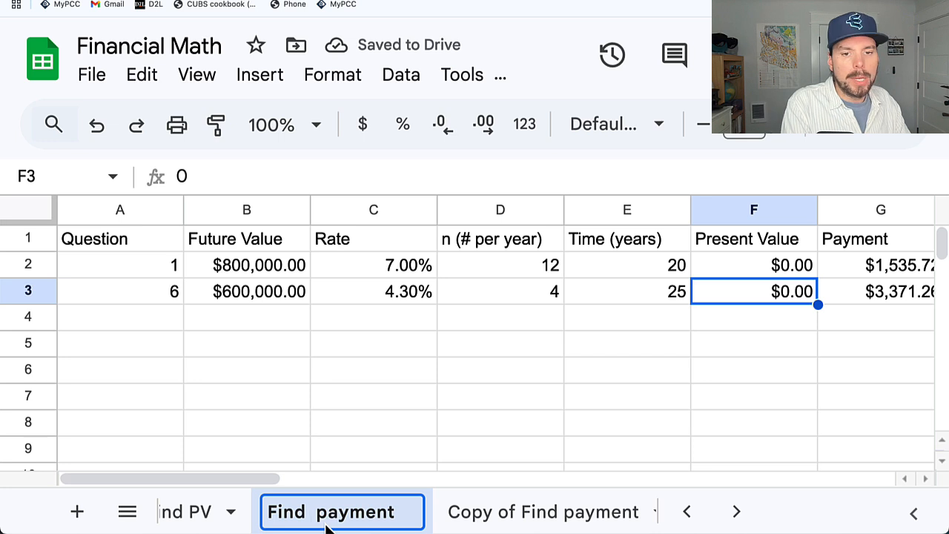
{"action": "type", "text": "savings"}
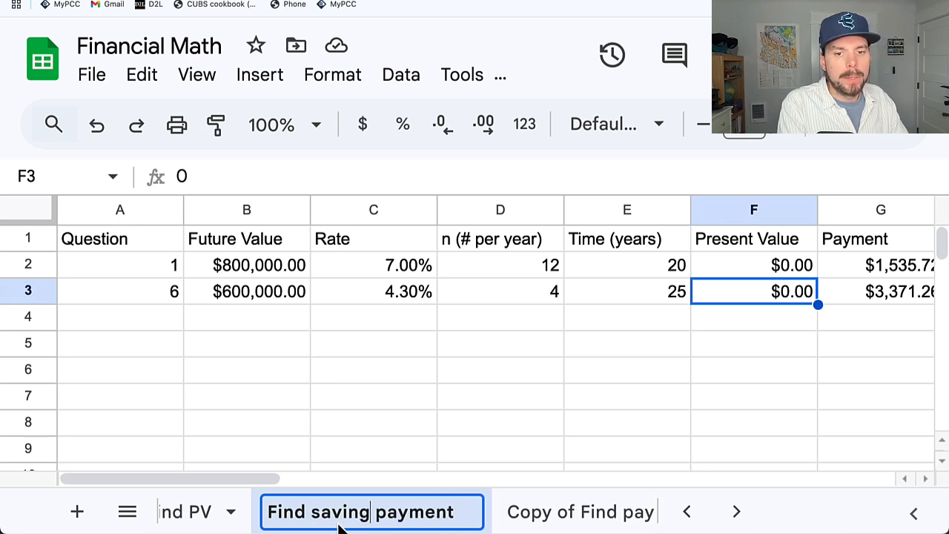
Rename the copied sheet as "Find loan payment".
{"action": "left_click", "coordinate": [575, 520]}
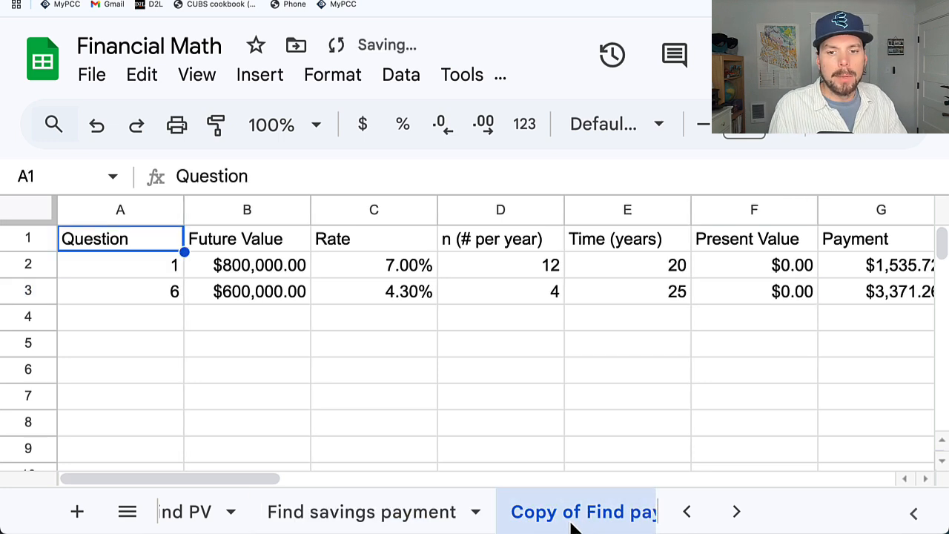
{"action": "double_click", "coordinate": [583, 519]}
{"action": "left_click_drag", "start_coordinate": [587, 519], "coordinate": [523, 517]}
{"action": "key", "text": "BackSpace"}
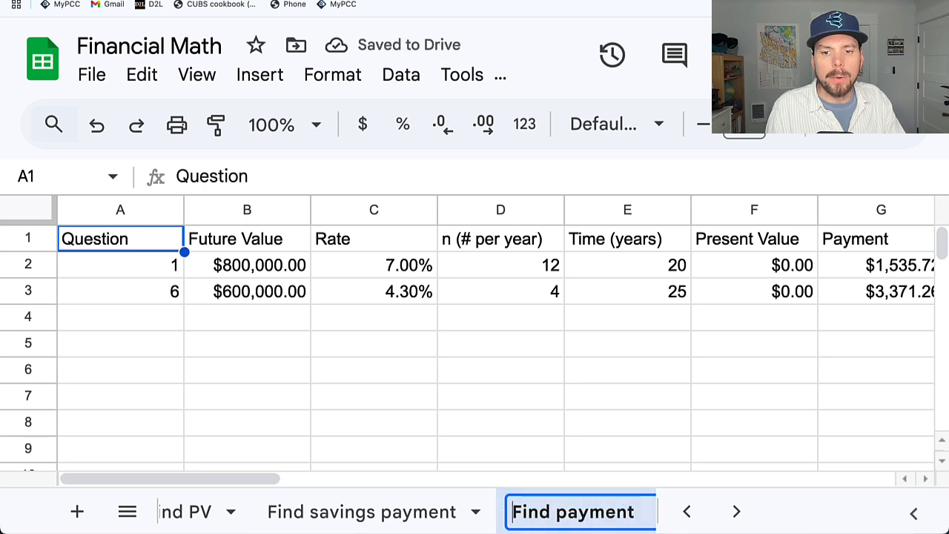
{"action": "left_click", "coordinate": [556, 523]}
{"action": "type", "text": "loan"}
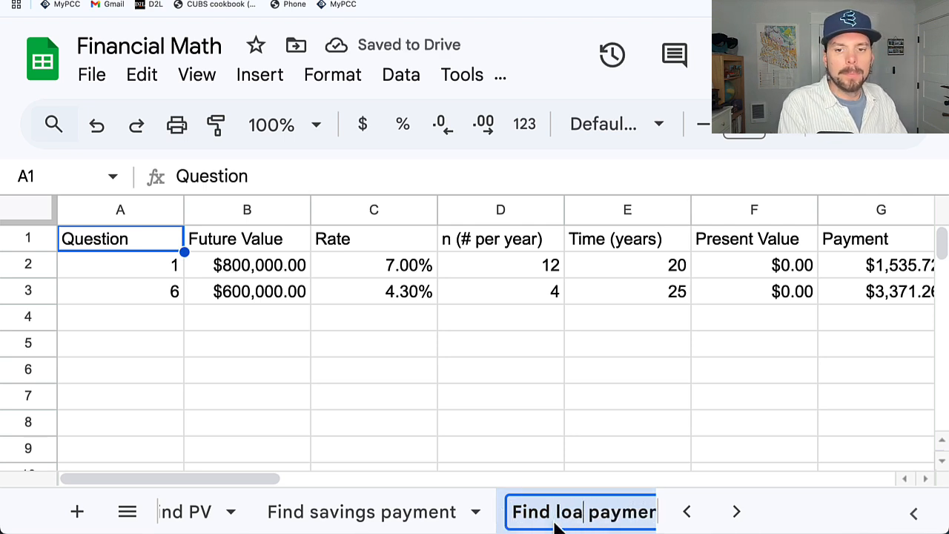
{"action": "key", "text": "Return"}
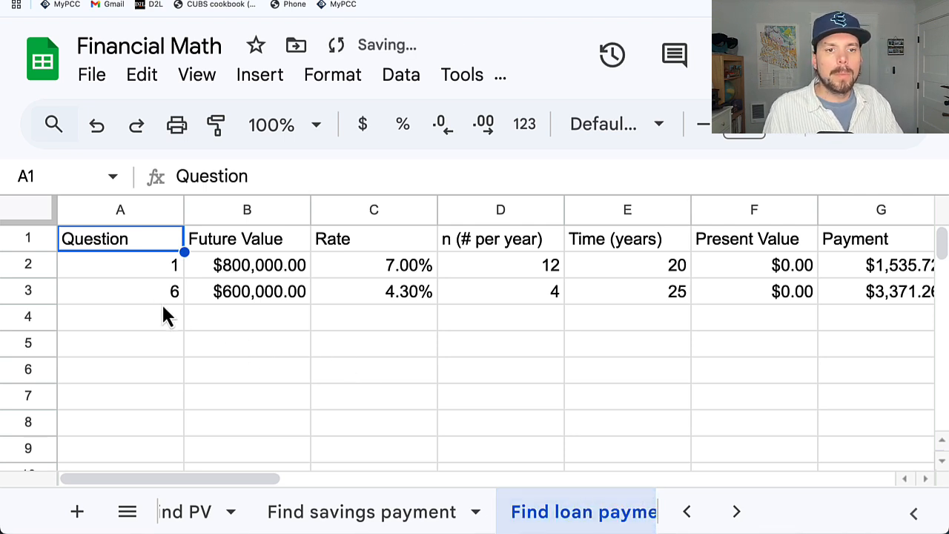
Clear the contents of the question 6 row on the Find loan payment sheet.
{"action": "left_click", "coordinate": [22, 293]}
{"action": "key", "text": "Delete"}
{"action": "left_click", "coordinate": [169, 340]}
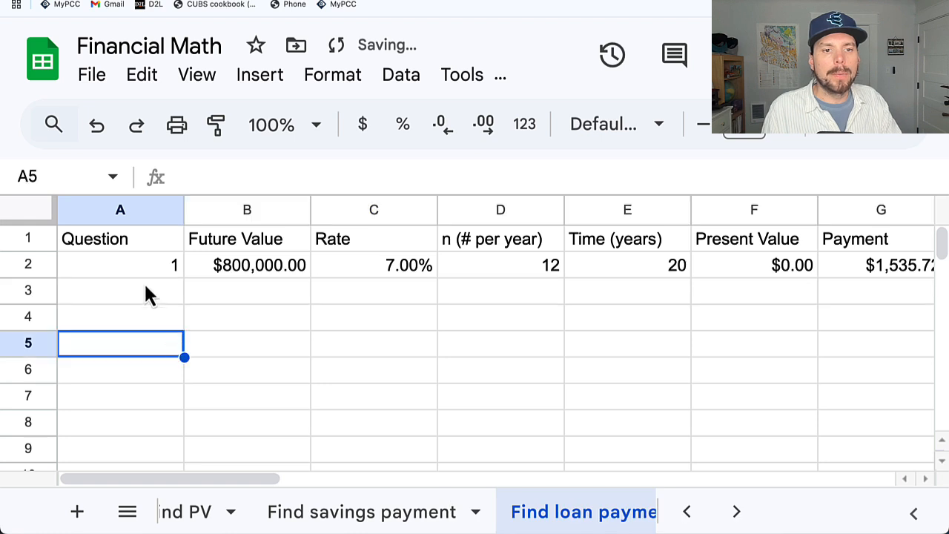
Set the Future Value for question 1 to 0, checking the loan amount in the 2.4 homework's Question 1.
{"action": "left_click", "coordinate": [262, 272]}
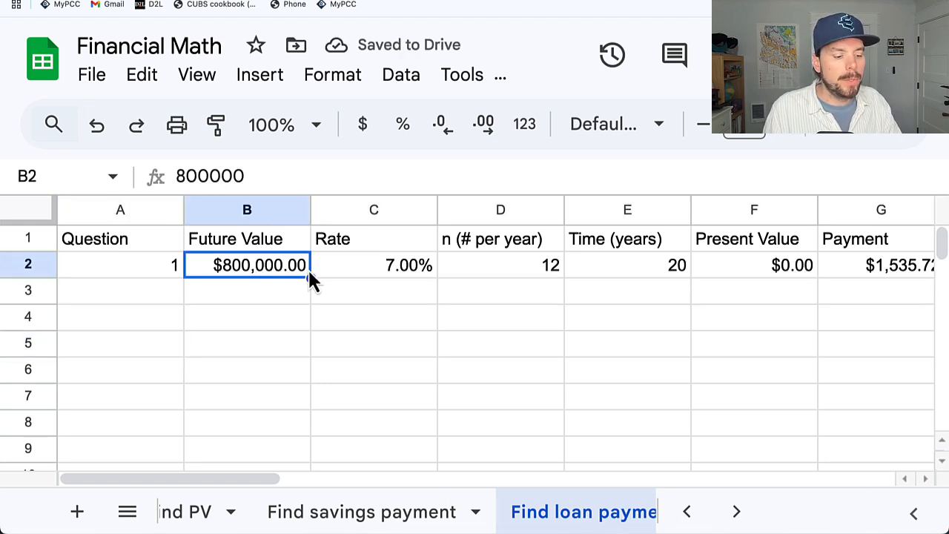
{"action": "type", "text": "0"}
{"action": "left_click", "coordinate": [386, 1]}
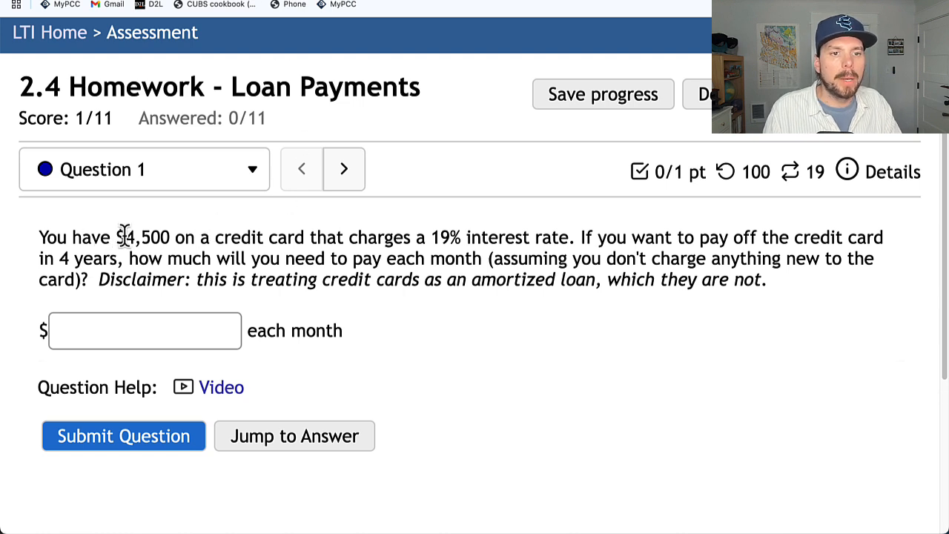
{"action": "left_click_drag", "start_coordinate": [123, 236], "coordinate": [166, 231]}
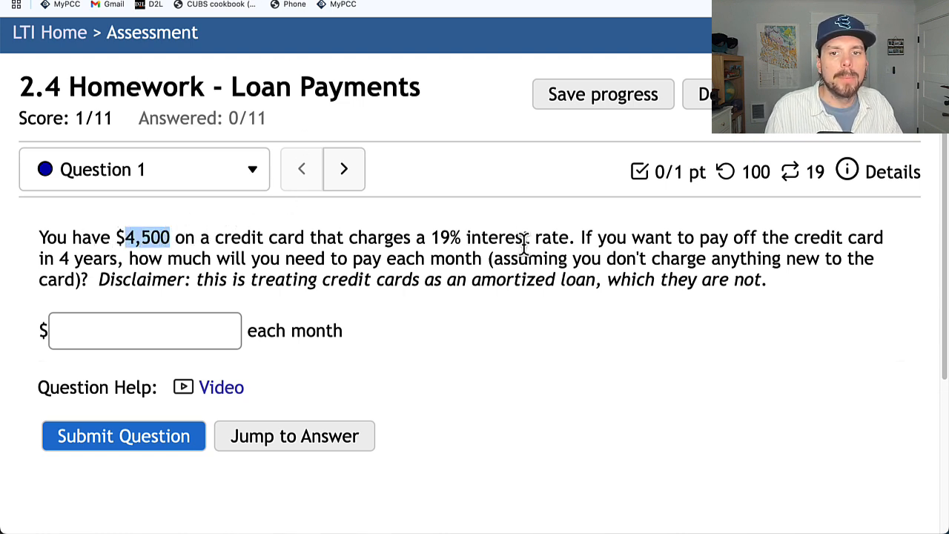
{"action": "left_click", "coordinate": [408, 1]}
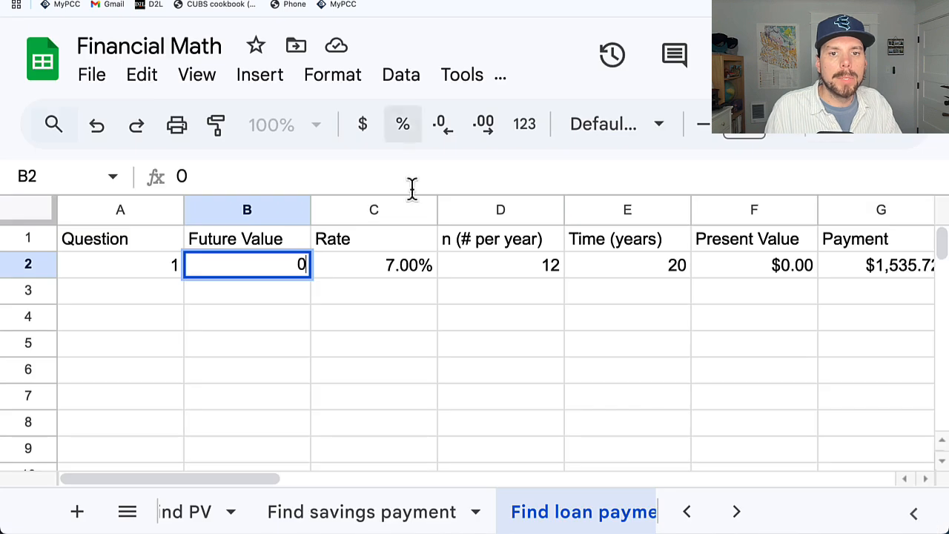
{"action": "type", "text": "0"}
{"action": "key", "text": "Return"}
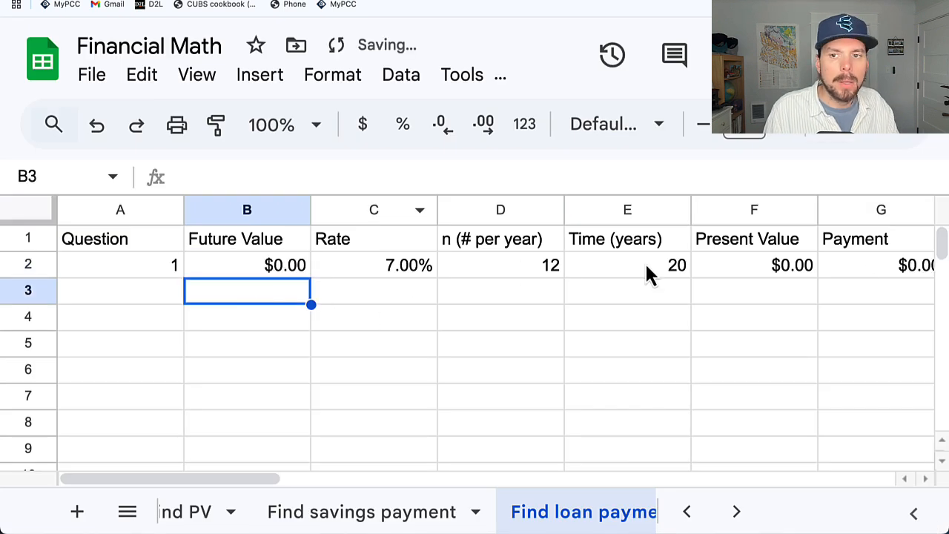
Set the Present Value for question 1 to 4500 and the Rate to 19%.
{"action": "left_click", "coordinate": [781, 273]}
{"action": "type", "text": "4500"}
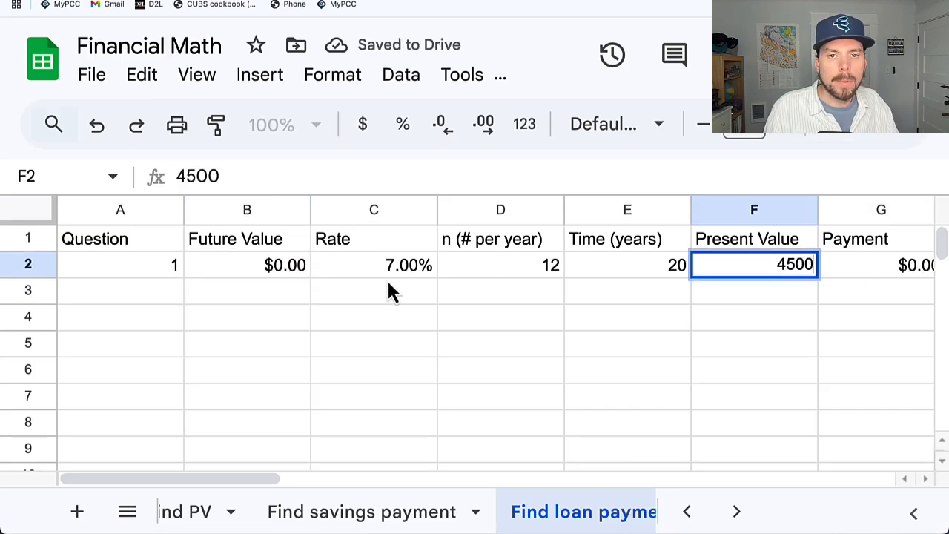
{"action": "left_click", "coordinate": [377, 269]}
{"action": "type", "text": "19"}
{"action": "key", "text": "Tab"}
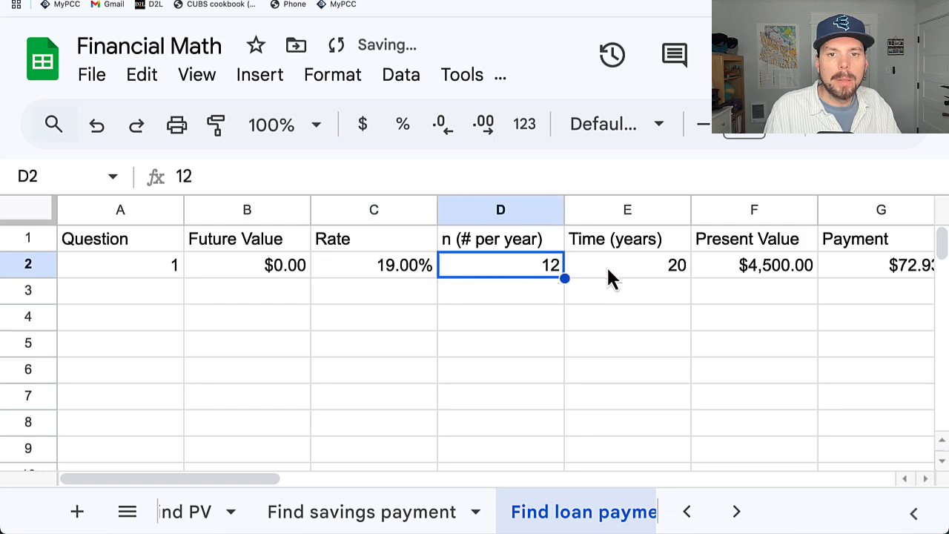
Set the Time for question 1 to 4 years, rechecking the homework question's wording.
{"action": "left_click", "coordinate": [608, 270]}
{"action": "type", "text": "4"}
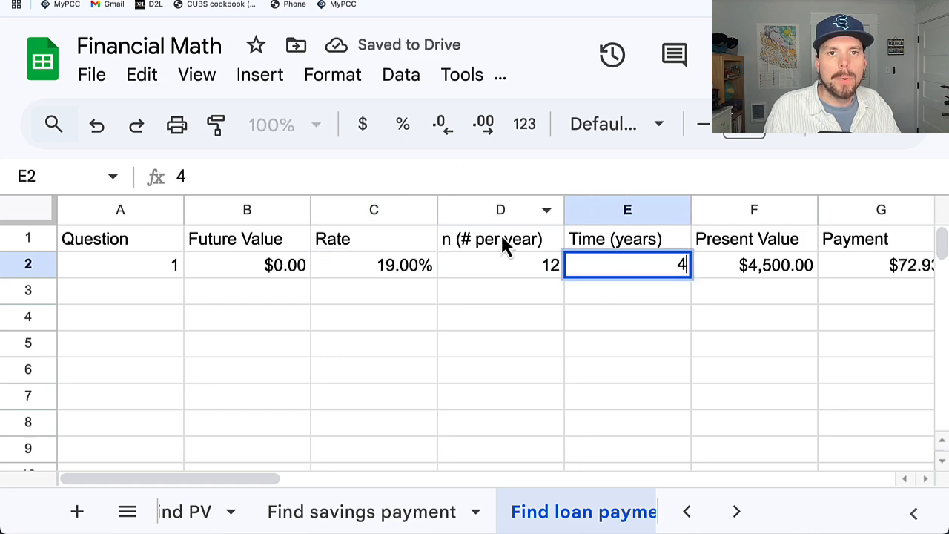
{"action": "key", "text": "ctrl+Tab"}
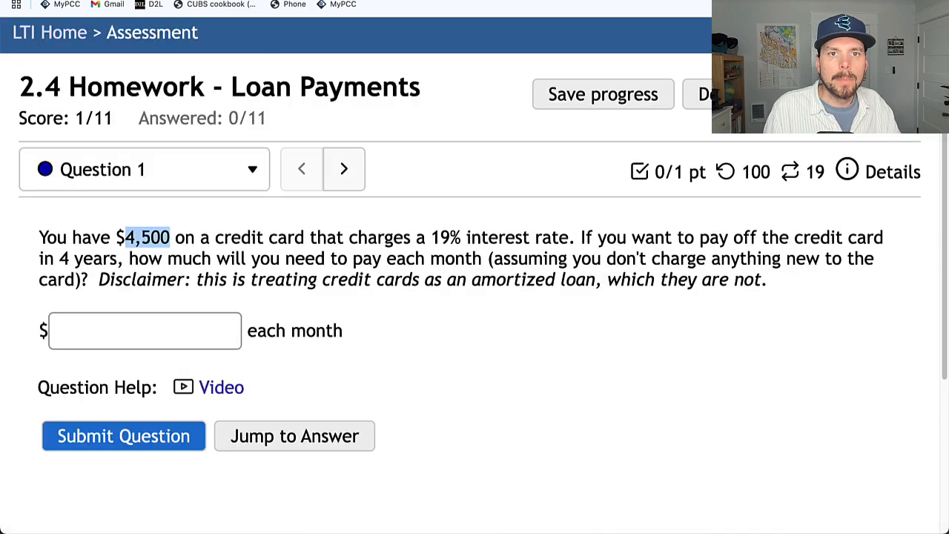
{"action": "key", "text": "ctrl+shift+Tab"}
{"action": "left_click", "coordinate": [523, 375]}
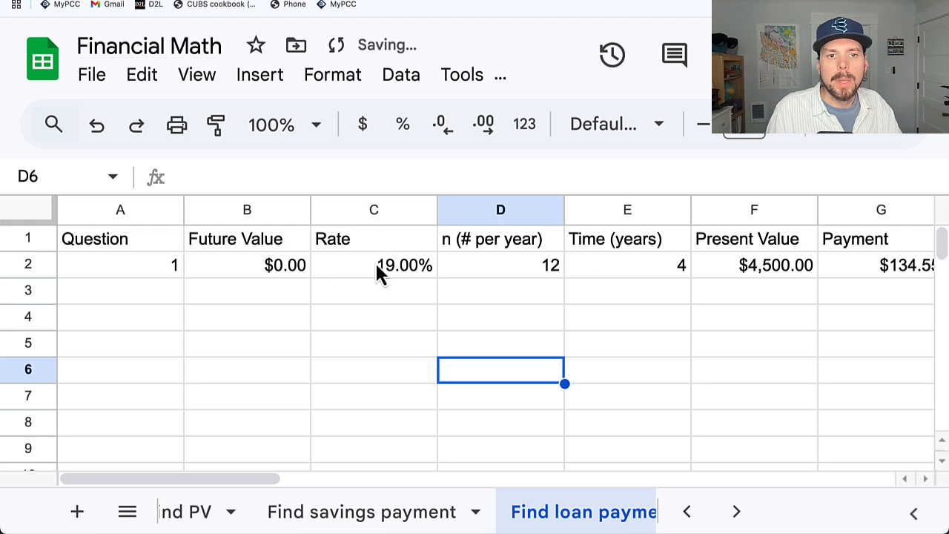
Insert a blank column before Future Value and move the Present Value column into it.
{"action": "left_click", "coordinate": [245, 212]}
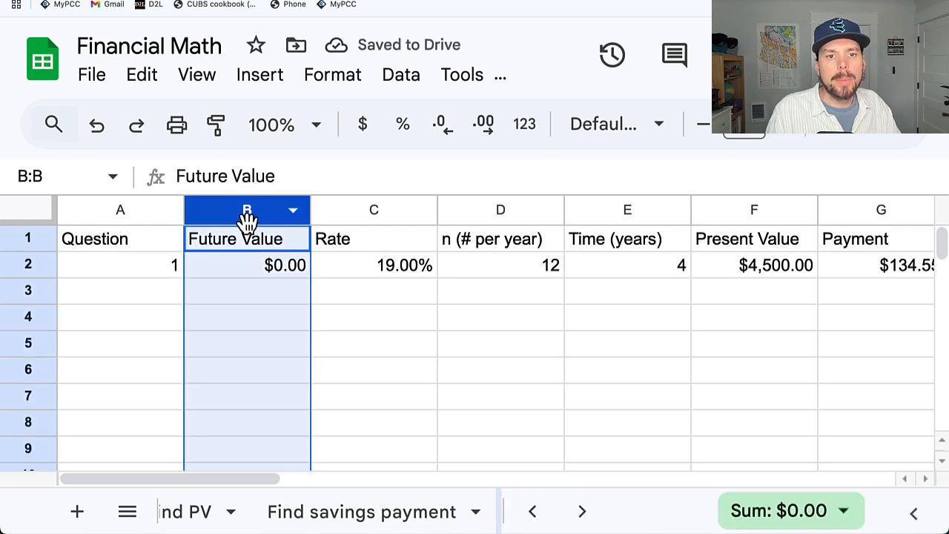
{"action": "left_click", "coordinate": [255, 88]}
{"action": "mouse_move", "coordinate": [314, 198]}
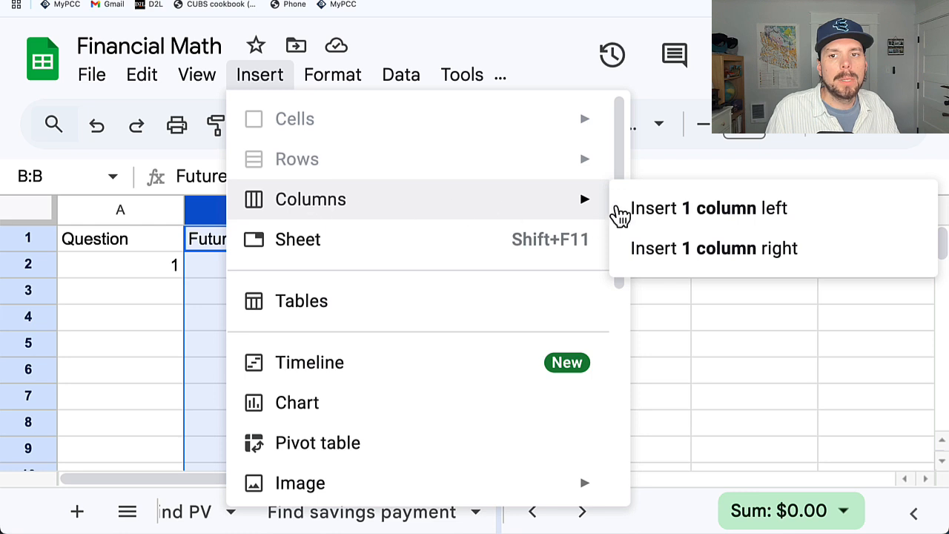
{"action": "left_click", "coordinate": [623, 208]}
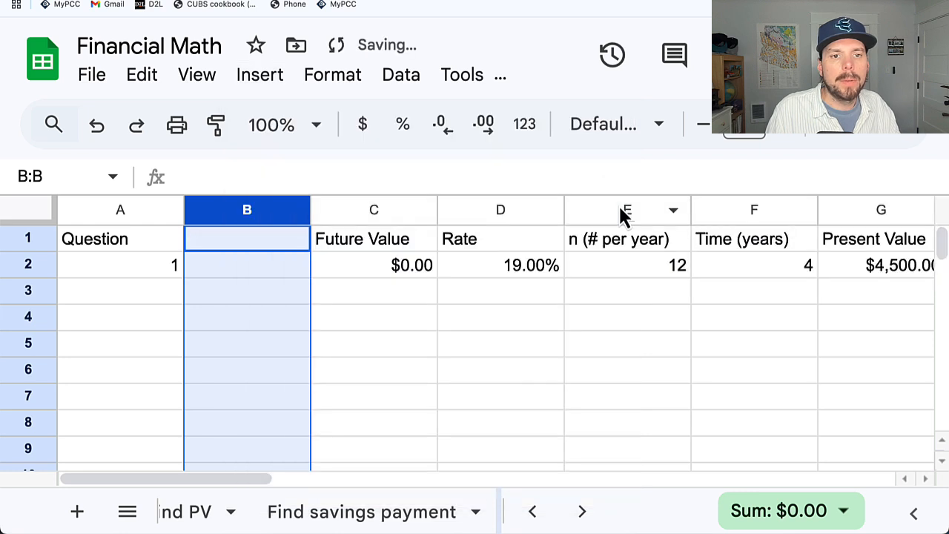
{"action": "left_click", "coordinate": [879, 219]}
{"action": "left_click_drag", "start_coordinate": [859, 233], "coordinate": [283, 263]}
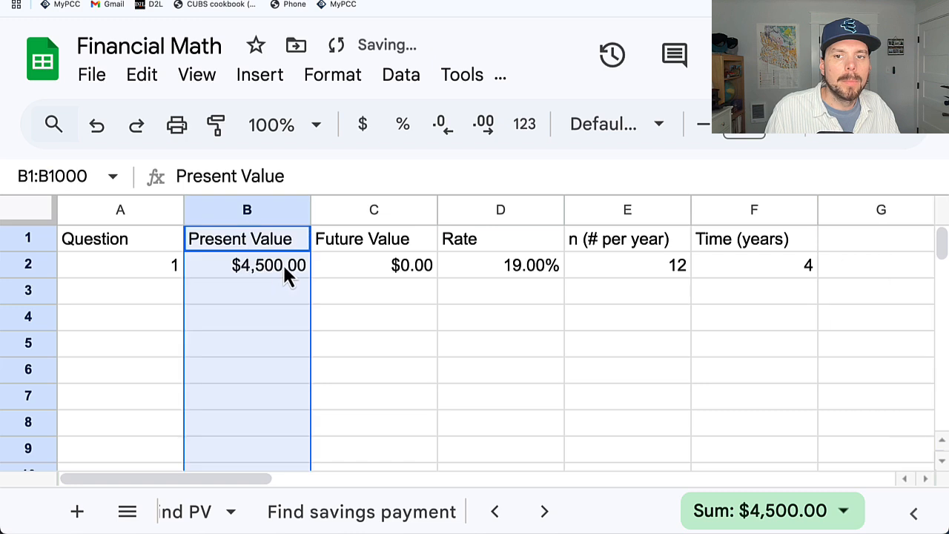
{"action": "left_click", "coordinate": [549, 449]}
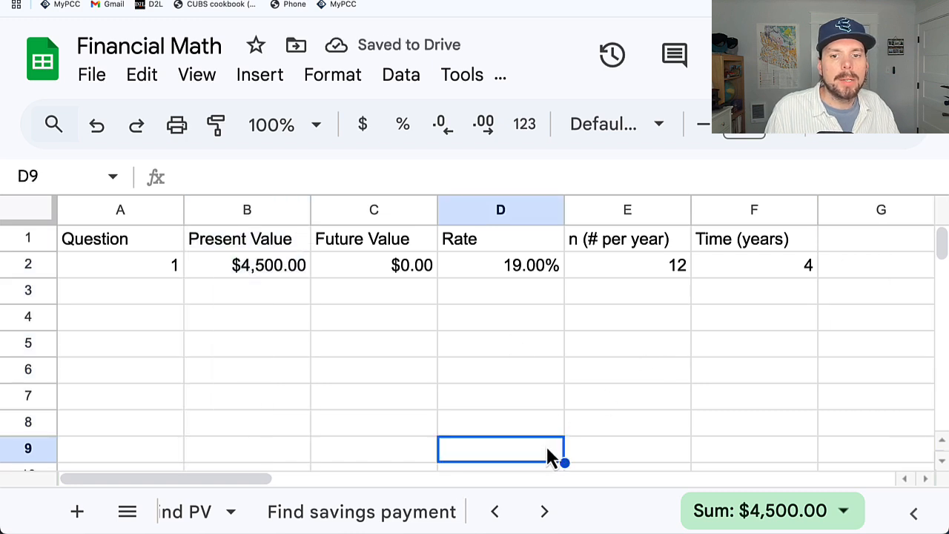
Move the Payment, Total Payments and Interest cells one column over to fill the empty column G.
{"action": "left_click_drag", "start_coordinate": [245, 479], "coordinate": [365, 482]}
{"action": "left_click", "coordinate": [494, 245]}
{"action": "left_click_drag", "start_coordinate": [494, 245], "coordinate": [711, 260]}
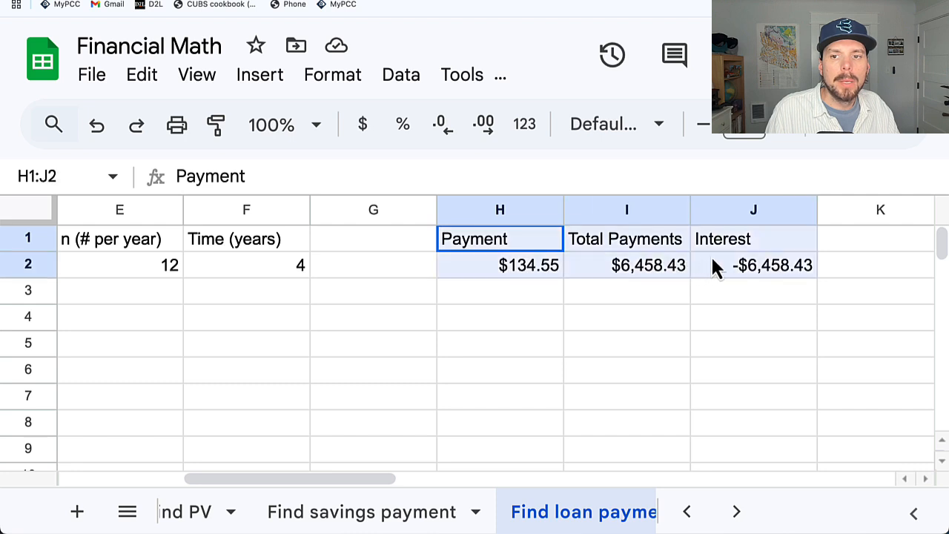
{"action": "key", "text": "ctrl+c"}
{"action": "left_click_drag", "start_coordinate": [503, 274], "coordinate": [501, 276]}
{"action": "left_click", "coordinate": [498, 345]}
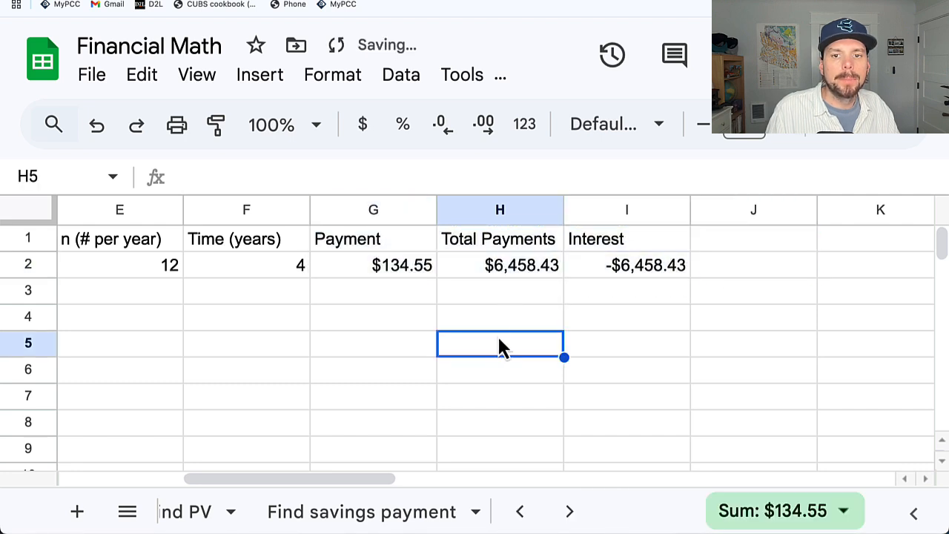
Clear the savings-based Interest formula from cell I2.
{"action": "left_click", "coordinate": [604, 265]}
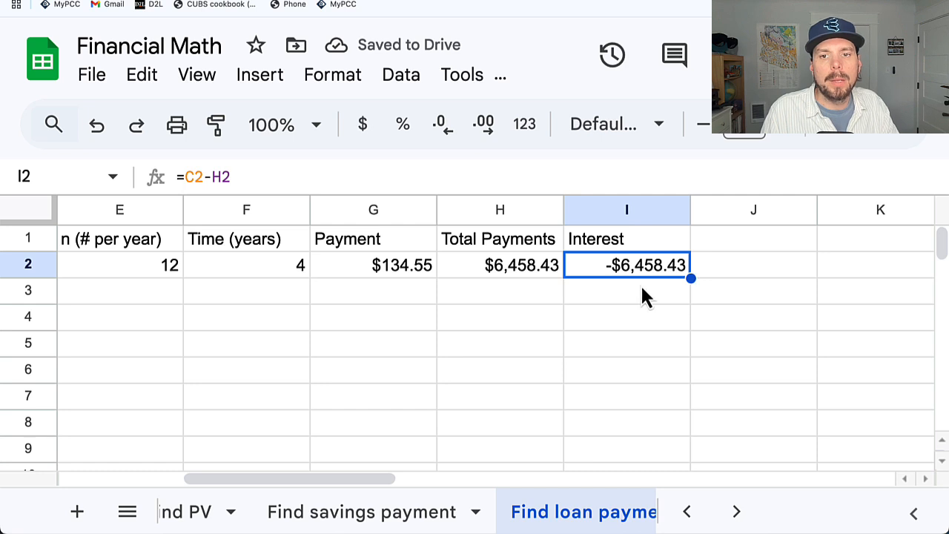
{"action": "key", "text": "Delete"}
{"action": "left_click", "coordinate": [491, 377]}
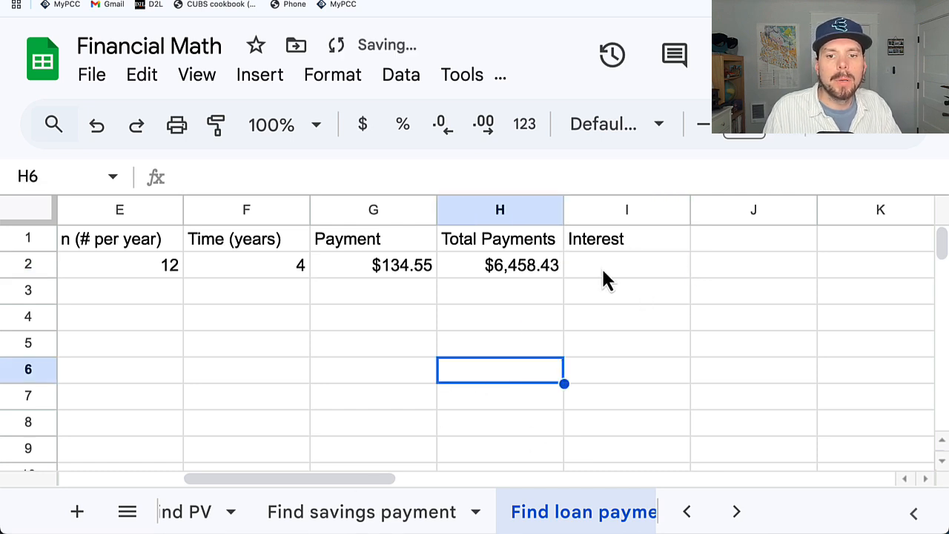
Review the rearranged loan input columns from Question through Time and the Payment column beside them.
{"action": "left_click_drag", "start_coordinate": [367, 480], "coordinate": [205, 456]}
{"action": "left_click_drag", "start_coordinate": [125, 212], "coordinate": [292, 228]}
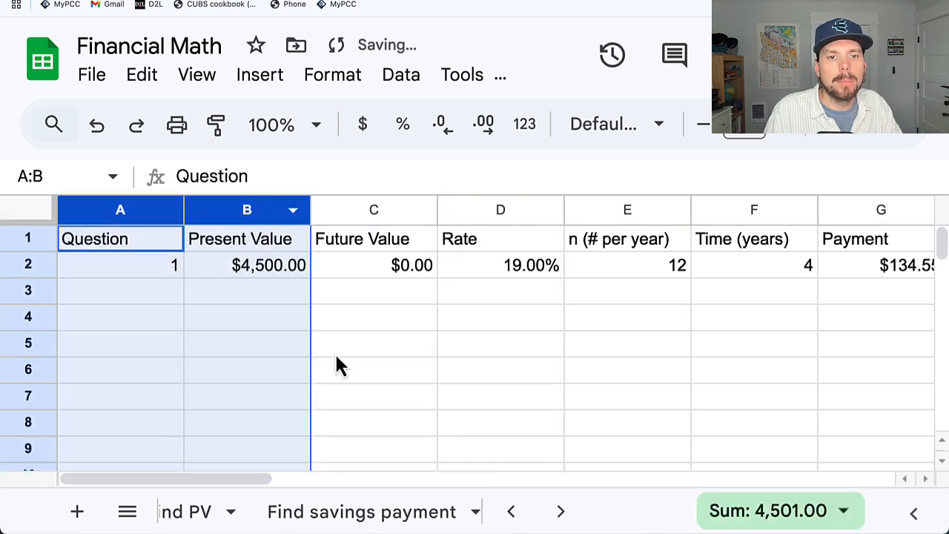
{"action": "left_click", "coordinate": [336, 349]}
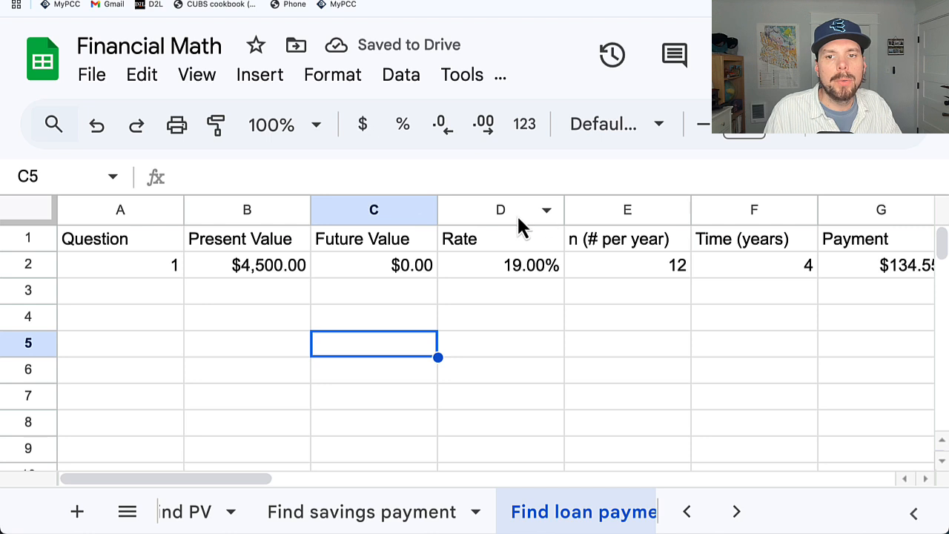
{"action": "left_click", "coordinate": [604, 215]}
{"action": "left_click", "coordinate": [747, 212]}
{"action": "left_click", "coordinate": [886, 210]}
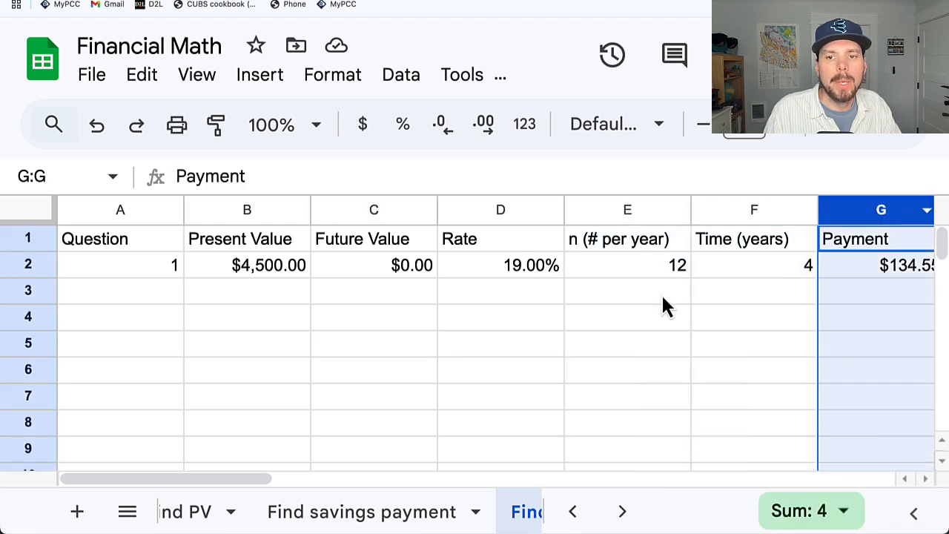
{"action": "left_click_drag", "start_coordinate": [215, 479], "coordinate": [292, 479]}
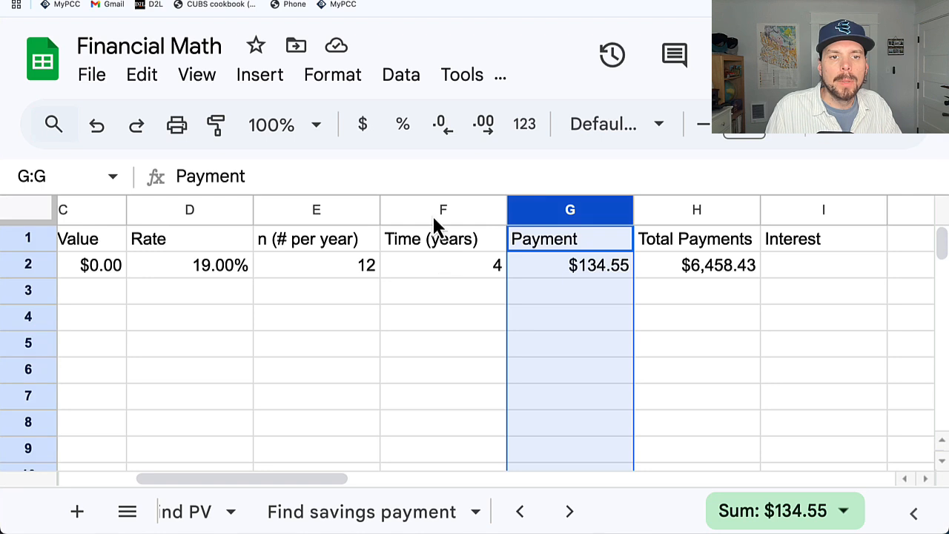
{"action": "left_click_drag", "start_coordinate": [432, 213], "coordinate": [11, 256]}
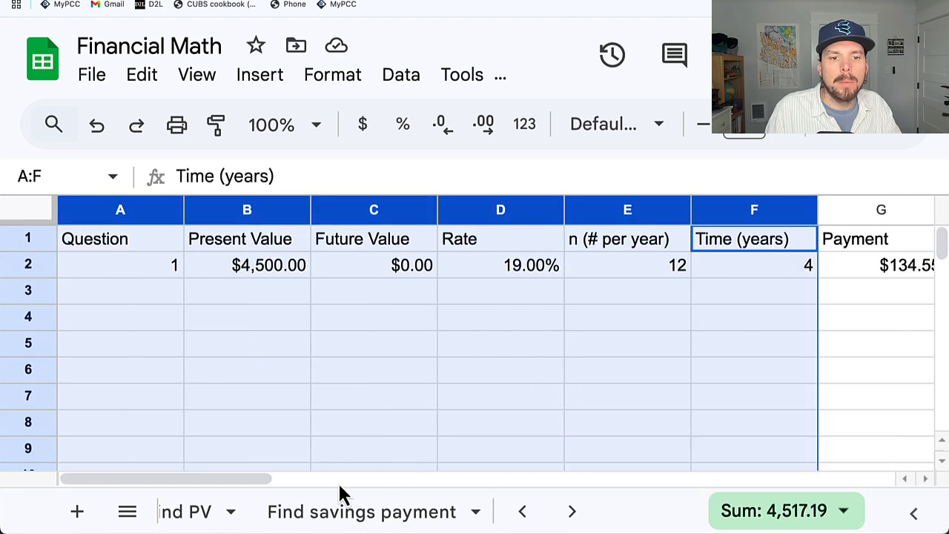
{"action": "left_click_drag", "start_coordinate": [256, 481], "coordinate": [298, 495]}
Examine the rate, number-of-periods, present-value and future-value arguments of the PMT formula in Payment cell G2.
{"action": "left_click", "coordinate": [763, 271]}
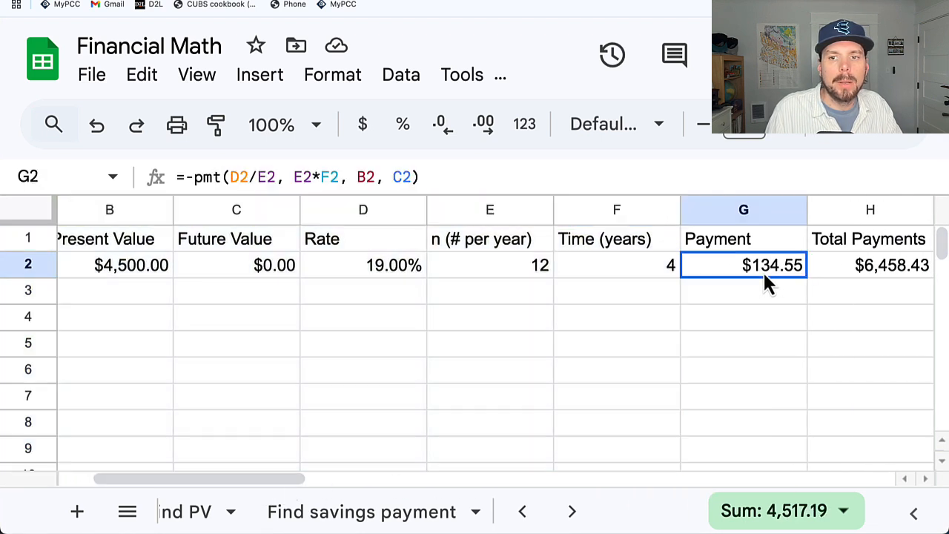
{"action": "double_click", "coordinate": [764, 271]}
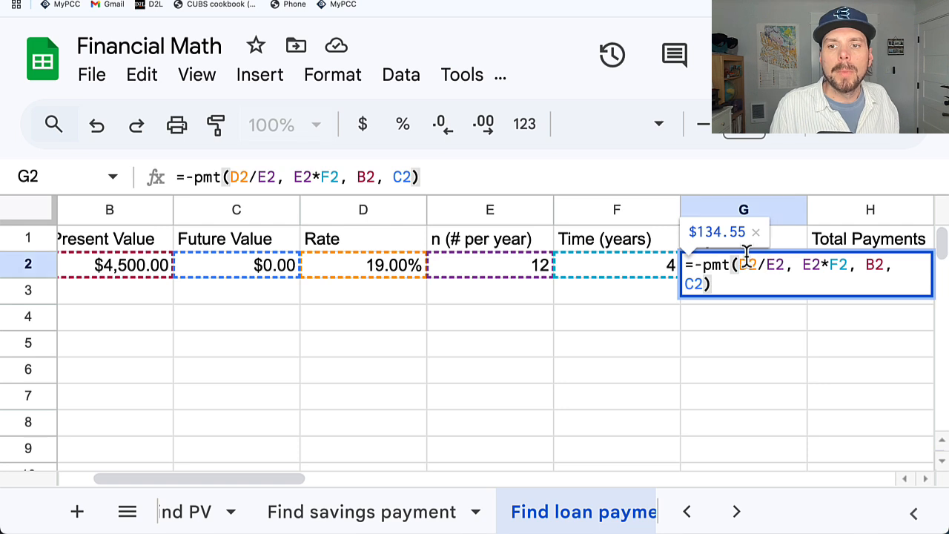
{"action": "left_click", "coordinate": [744, 269]}
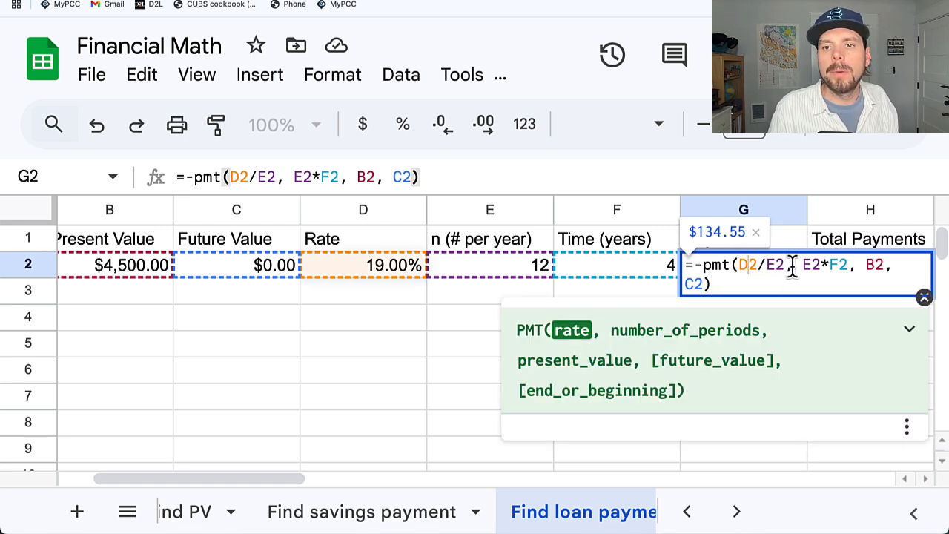
{"action": "left_click_drag", "start_coordinate": [785, 265], "coordinate": [738, 268]}
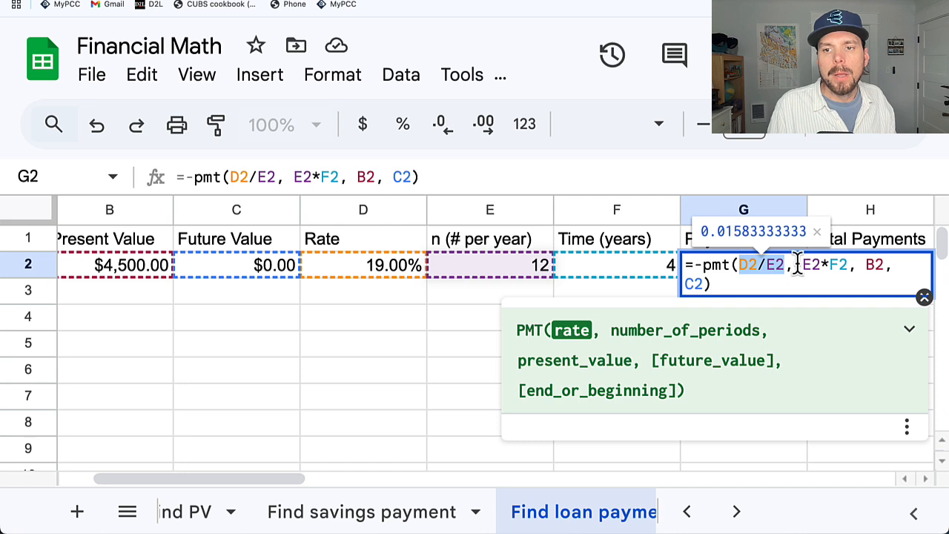
{"action": "left_click_drag", "start_coordinate": [802, 266], "coordinate": [850, 273]}
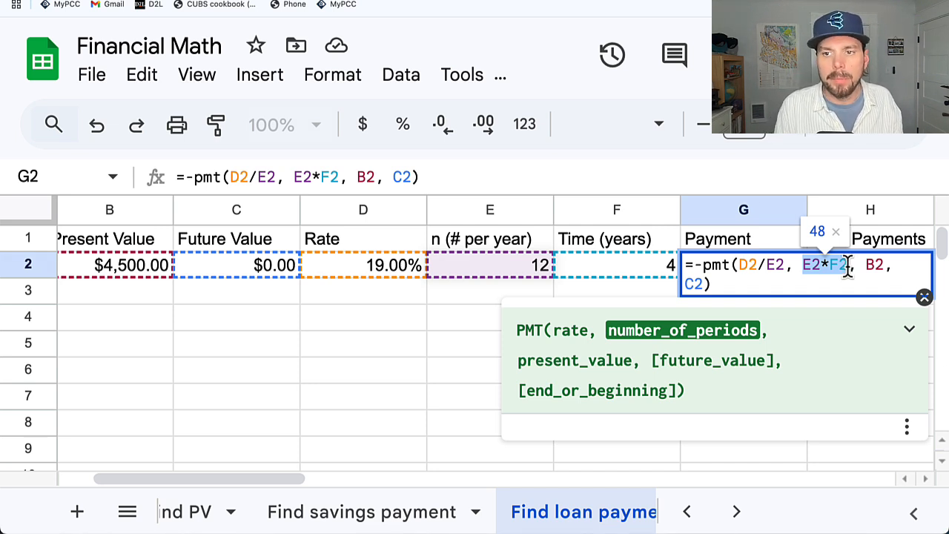
{"action": "left_click", "coordinate": [880, 265]}
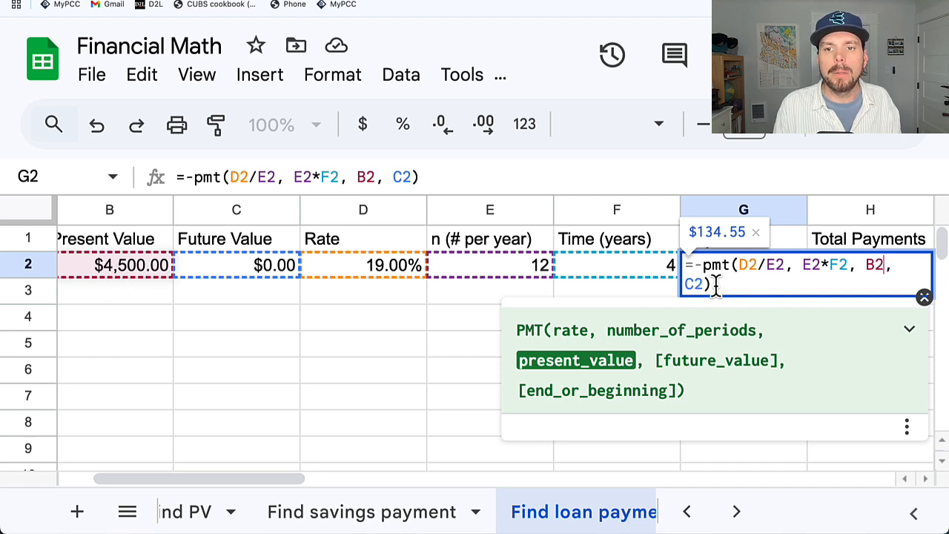
{"action": "left_click", "coordinate": [696, 285]}
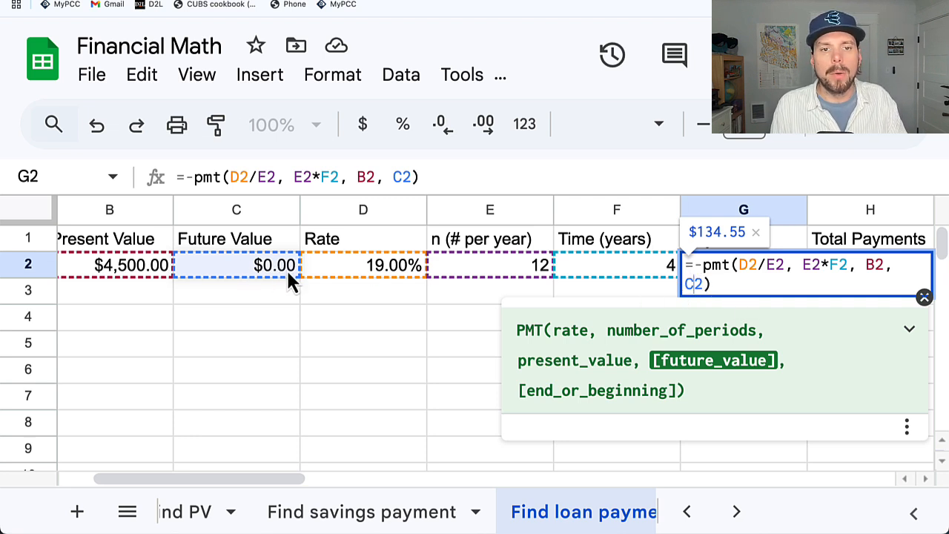
{"action": "left_click", "coordinate": [727, 275]}
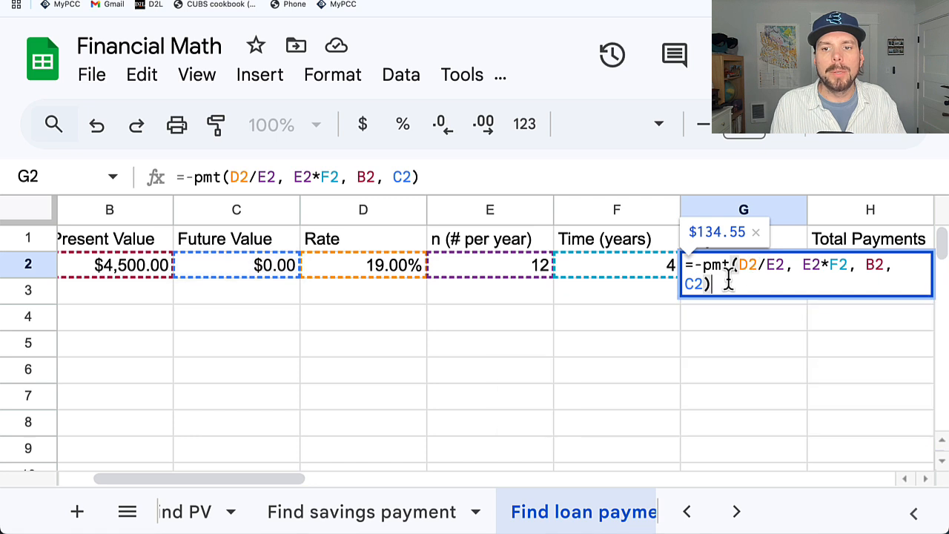
{"action": "key", "text": "Return"}
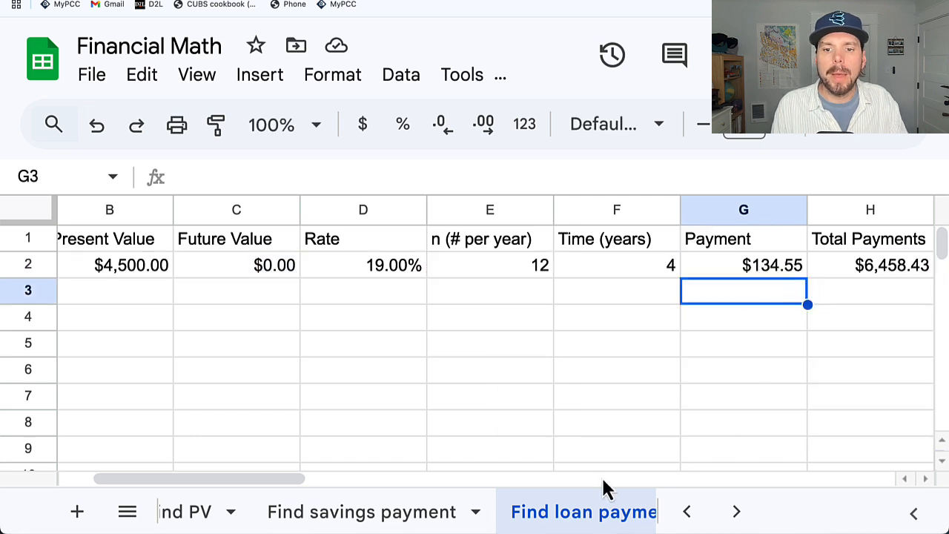
Check which cells the Total Payments formula in H2 multiplies together.
{"action": "left_click_drag", "start_coordinate": [282, 478], "coordinate": [340, 478]}
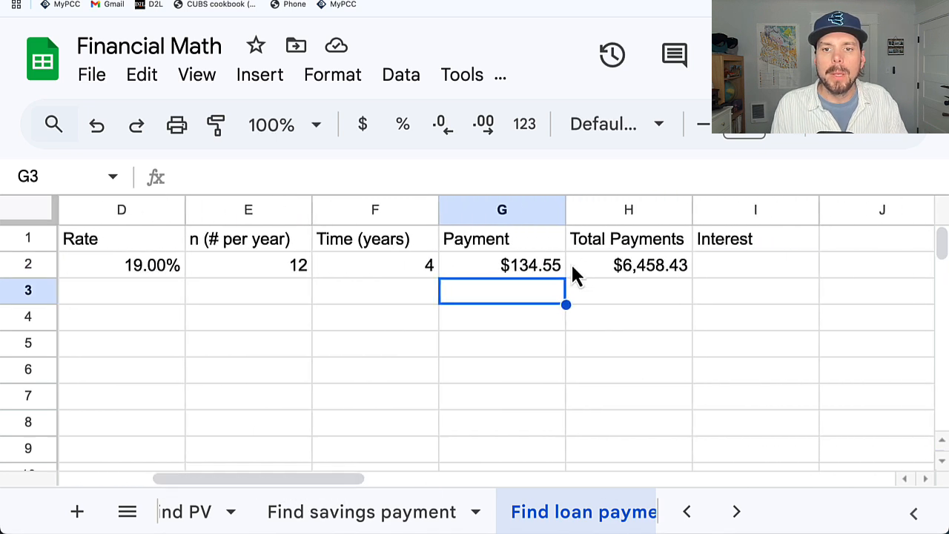
{"action": "double_click", "coordinate": [618, 267]}
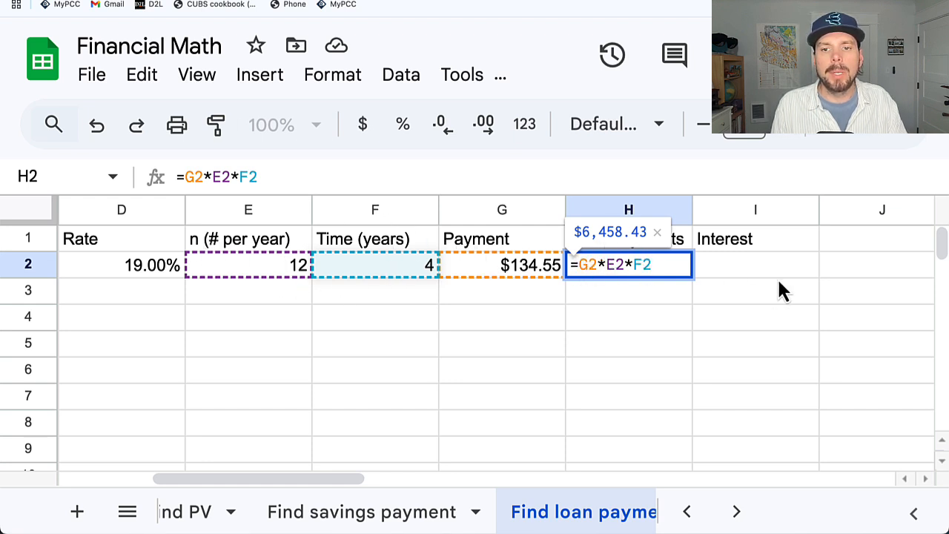
{"action": "key", "text": "Return"}
Calculate the loan's Interest in I2 as Total Payments minus Present Value with the formula =H2-B2.
{"action": "left_click", "coordinate": [756, 276]}
{"action": "type", "text": "="}
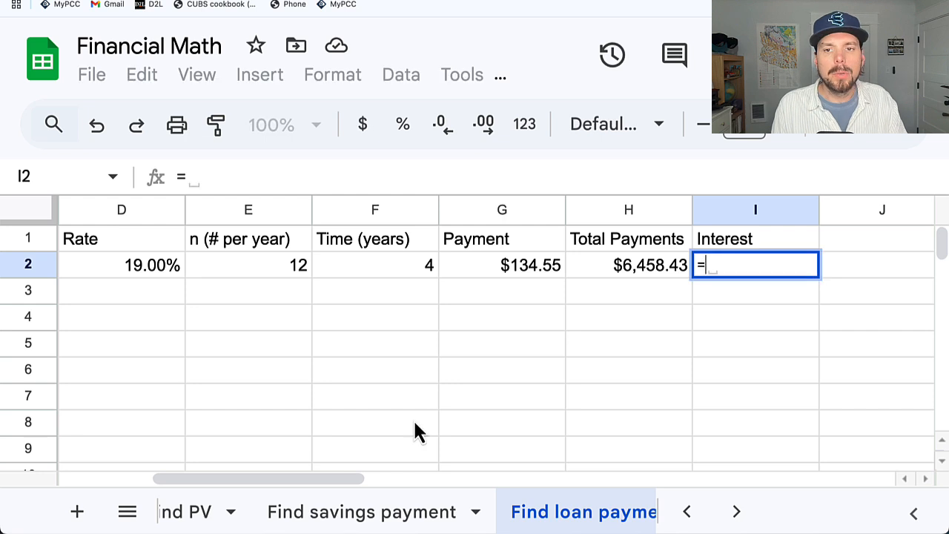
{"action": "left_click", "coordinate": [641, 268]}
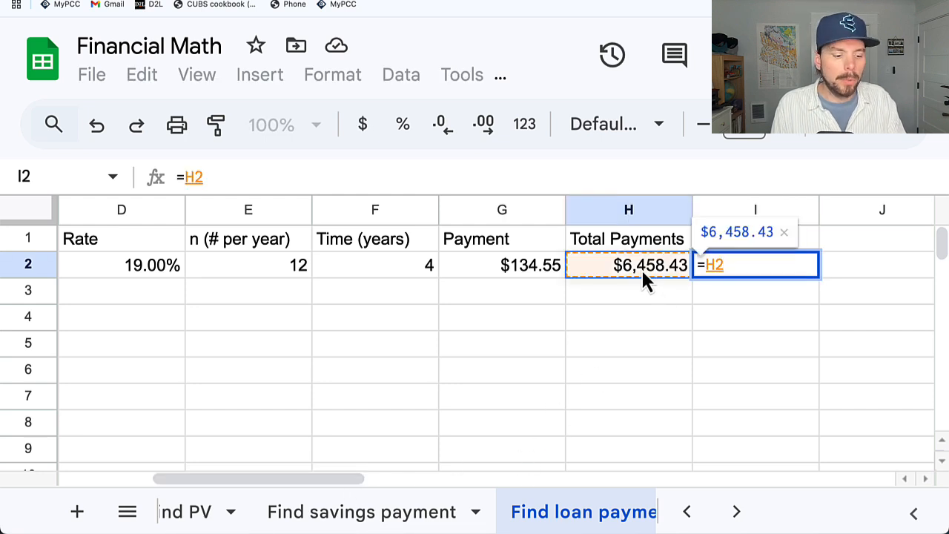
{"action": "type", "text": "-"}
{"action": "left_click_drag", "start_coordinate": [274, 481], "coordinate": [191, 482]}
{"action": "left_click", "coordinate": [236, 267]}
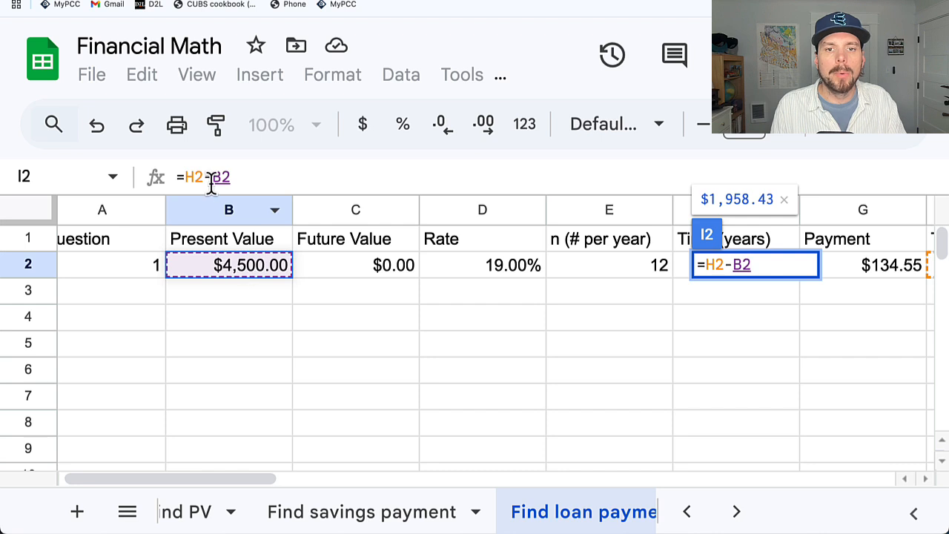
{"action": "left_click_drag", "start_coordinate": [271, 481], "coordinate": [356, 481]}
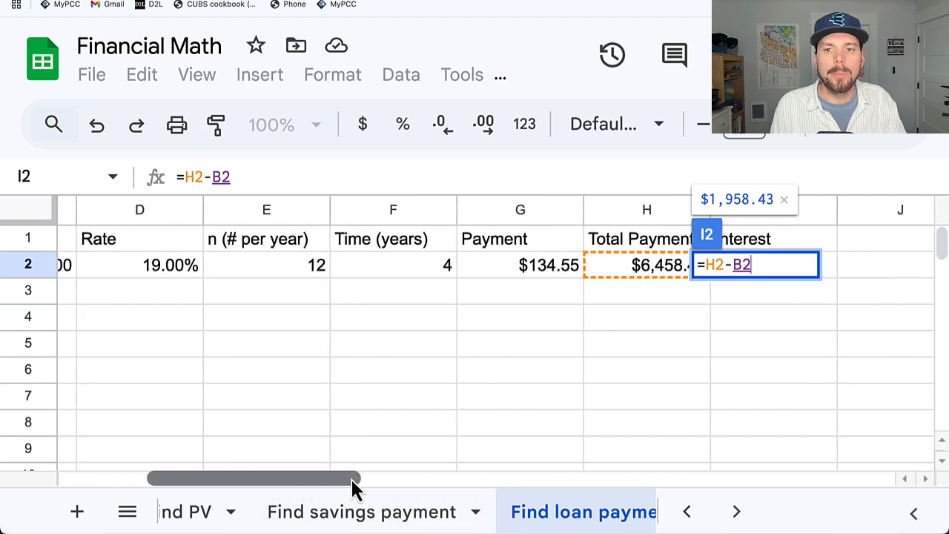
{"action": "key", "text": "Return"}
{"action": "left_click", "coordinate": [773, 272]}
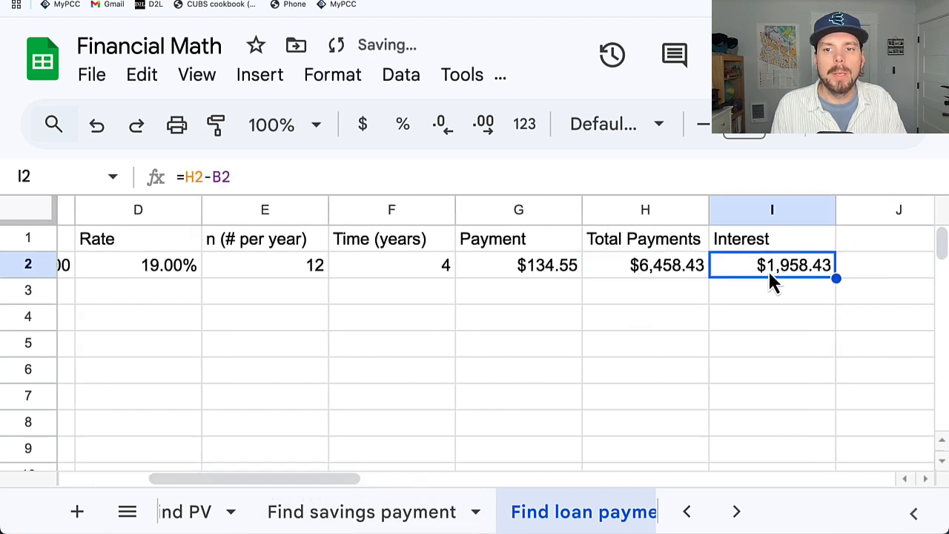
{"action": "left_click", "coordinate": [666, 347]}
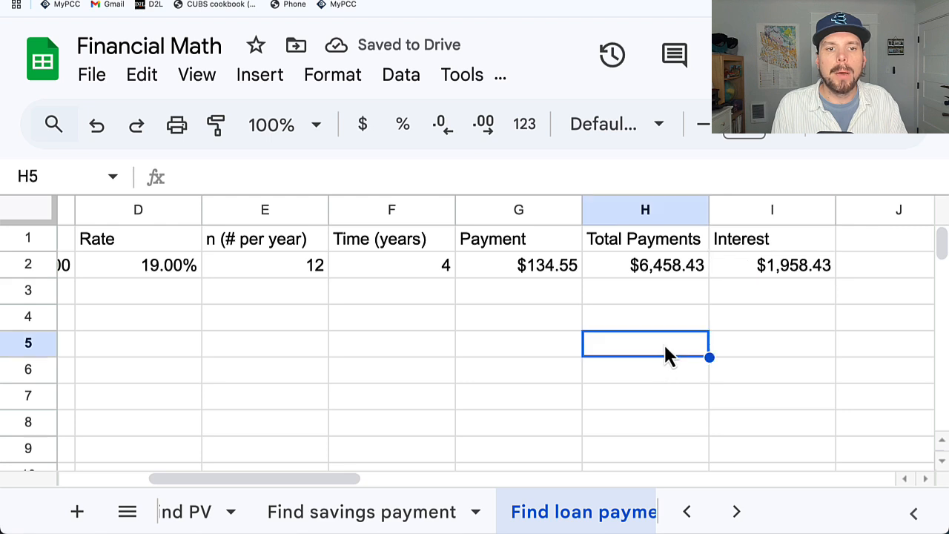
Switch to the 2.4 Loan Payments homework and try submitting 1958.43 as question 1's monthly payment.
{"action": "left_click_drag", "start_coordinate": [327, 479], "coordinate": [66, 478]}
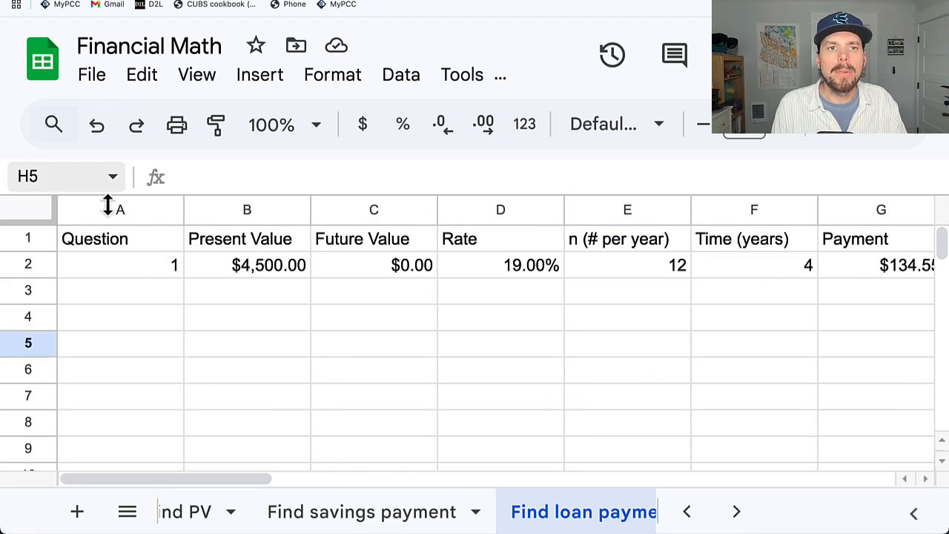
{"action": "left_click_drag", "start_coordinate": [222, 479], "coordinate": [327, 479]}
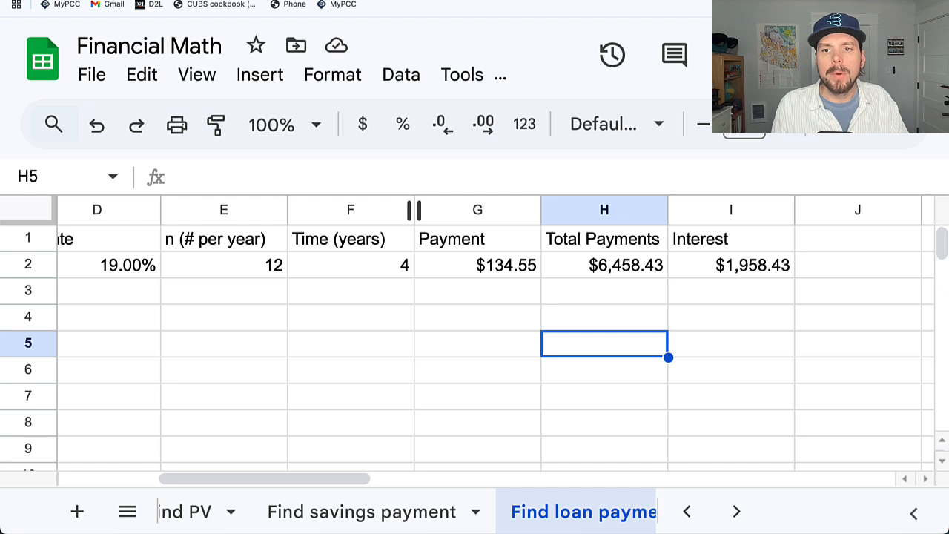
{"action": "left_click", "coordinate": [228, 1]}
{"action": "left_click", "coordinate": [126, 327]}
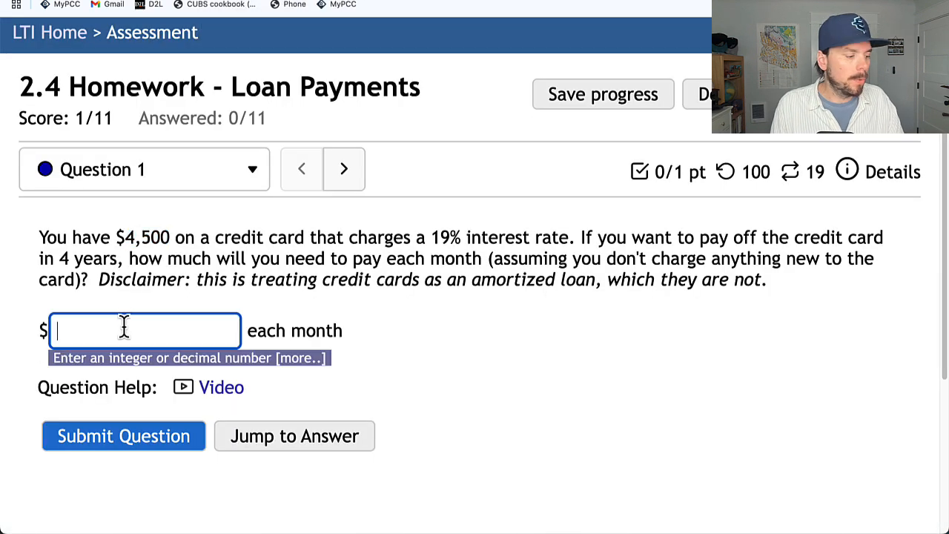
{"action": "type", "text": "1958"}
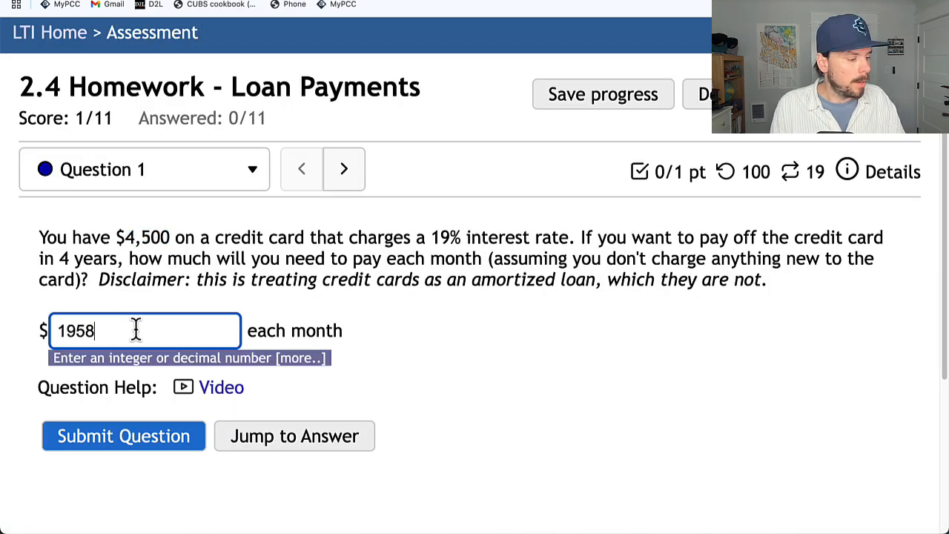
{"action": "type", "text": ".43"}
{"action": "left_click", "coordinate": [178, 439]}
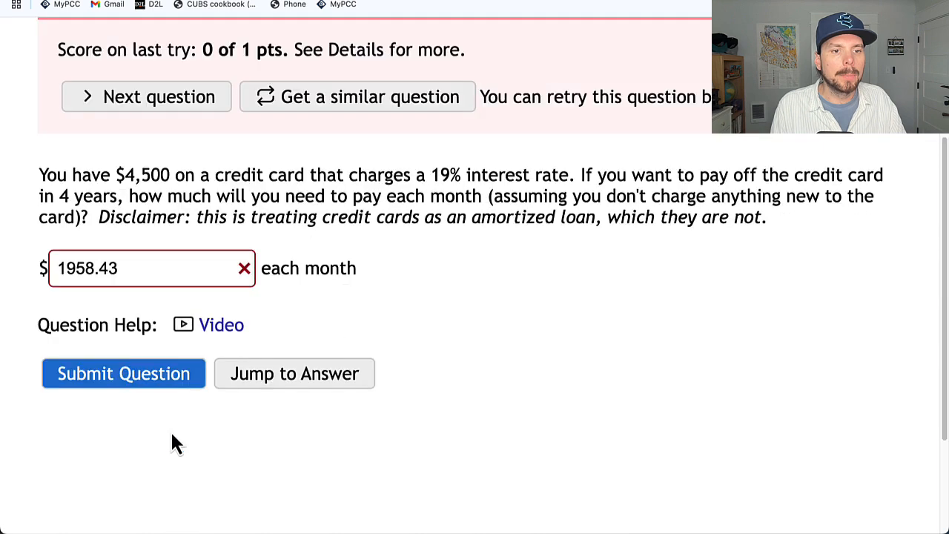
Recheck the Payment in the spreadsheet, then submit 134.55 as the monthly payment for homework question 1.
{"action": "key", "text": "ctrl+Tab"}
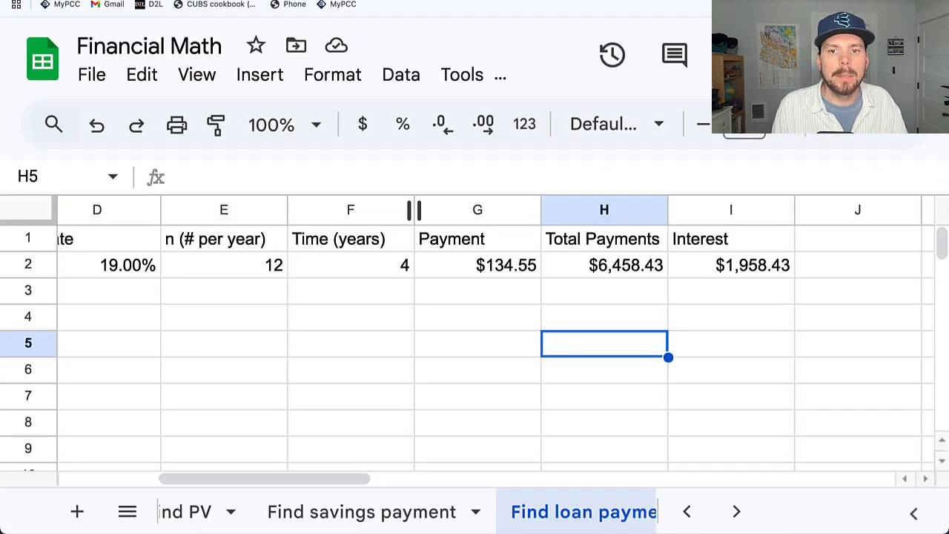
{"action": "left_click", "coordinate": [495, 266]}
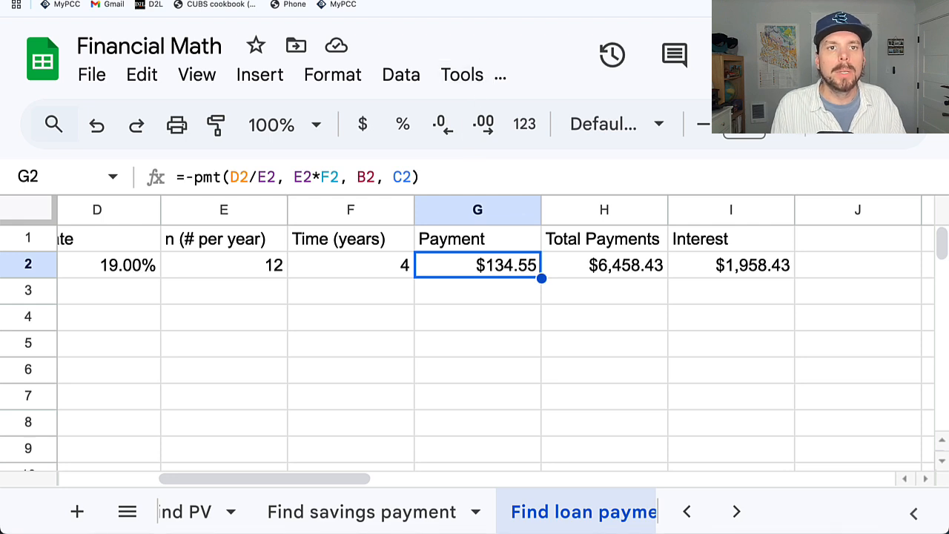
{"action": "key", "text": "ctrl+shift+Tab"}
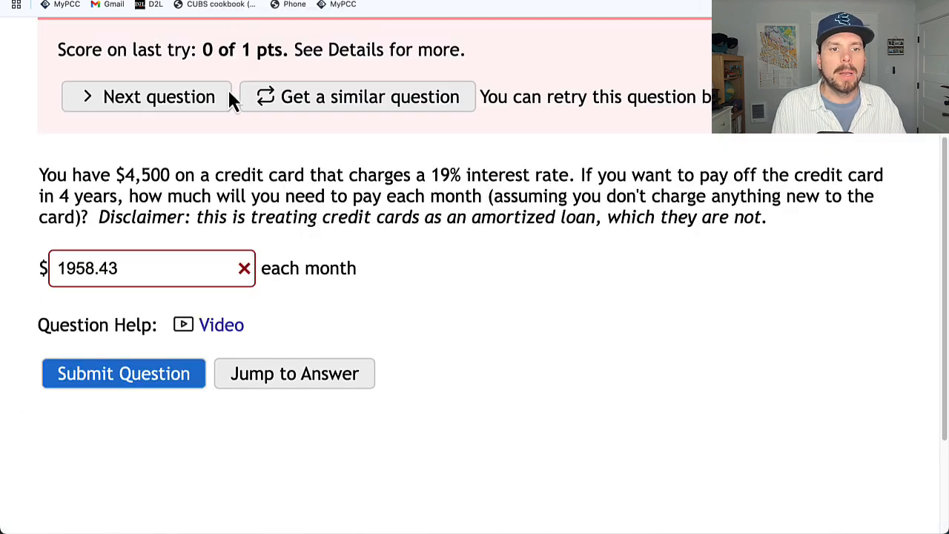
{"action": "triple_click", "coordinate": [146, 268]}
{"action": "type", "text": "134.55"}
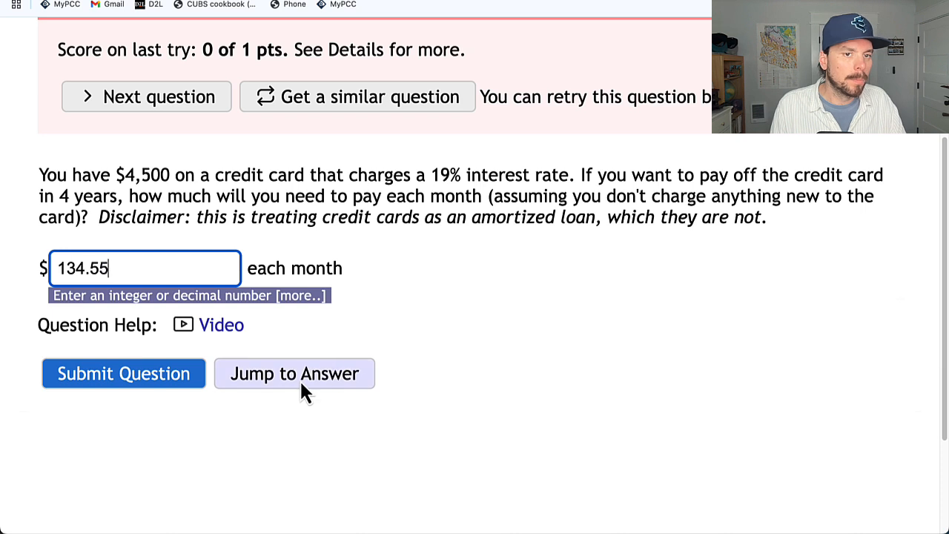
{"action": "left_click", "coordinate": [149, 369]}
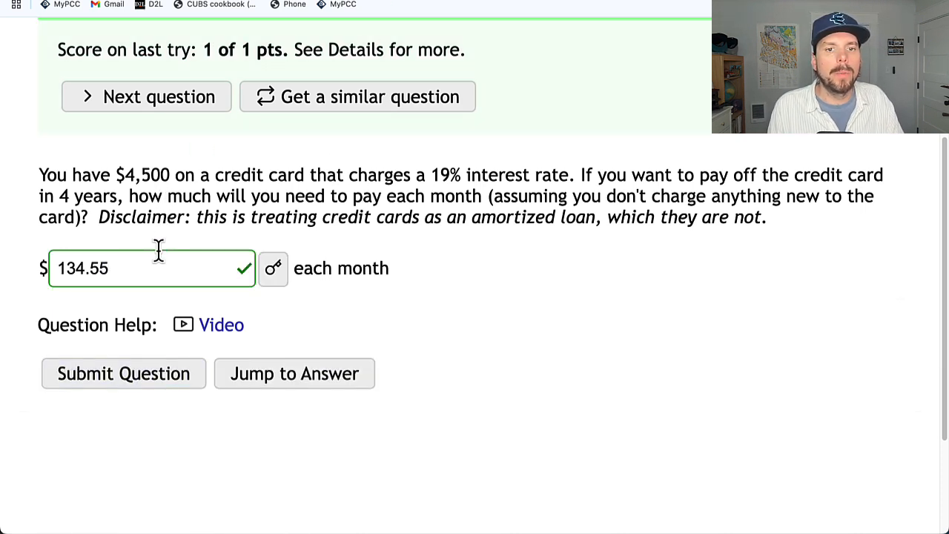
Open homework question 2, check the car loan amount, and return to the Google Sheets loan payment sheet.
{"action": "left_click", "coordinate": [152, 97]}
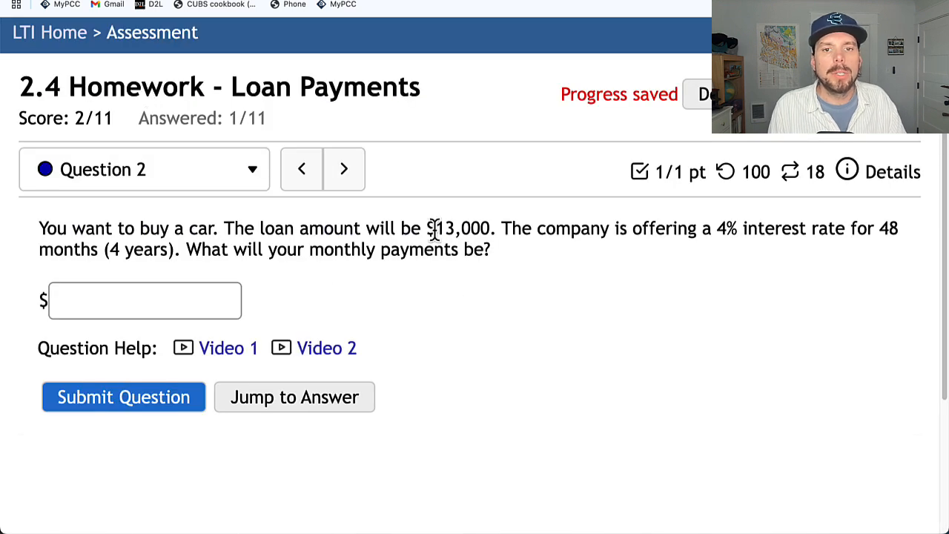
{"action": "left_click_drag", "start_coordinate": [434, 228], "coordinate": [465, 237]}
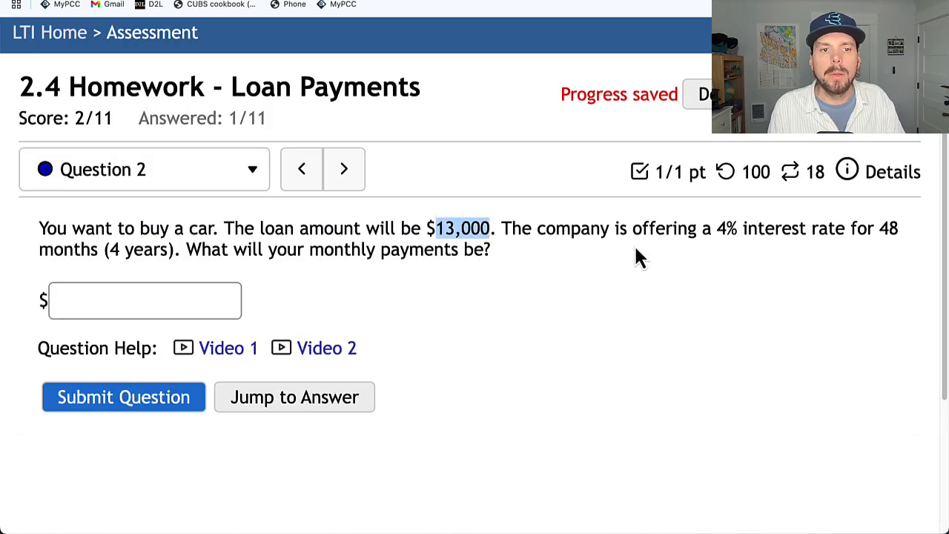
{"action": "key", "text": "ctrl+Tab"}
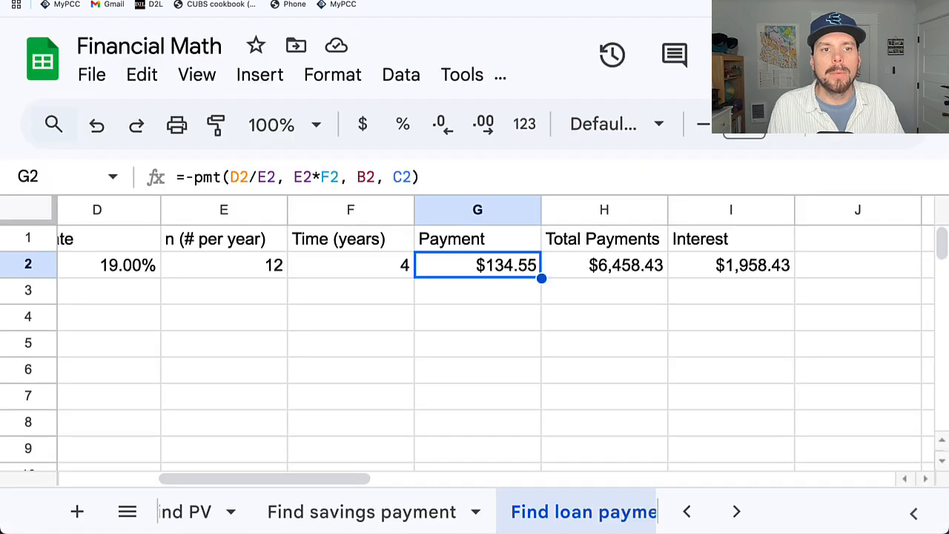
In row 3, enter a Present Value of 13,000, a Future Value of 0 and a Rate of 4%.
{"action": "left_click_drag", "start_coordinate": [328, 477], "coordinate": [165, 470]}
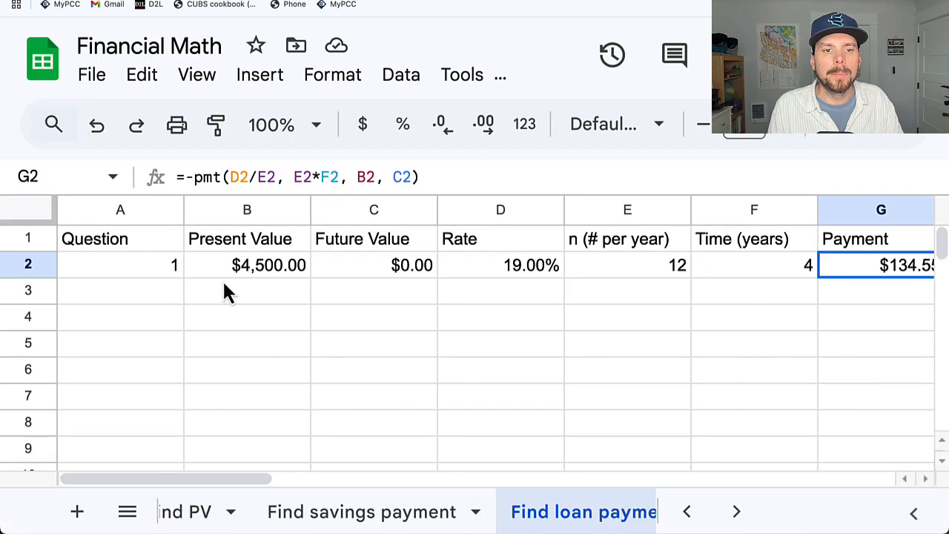
{"action": "left_click", "coordinate": [231, 297]}
{"action": "type", "text": "13,000"}
{"action": "key", "text": "Tab"}
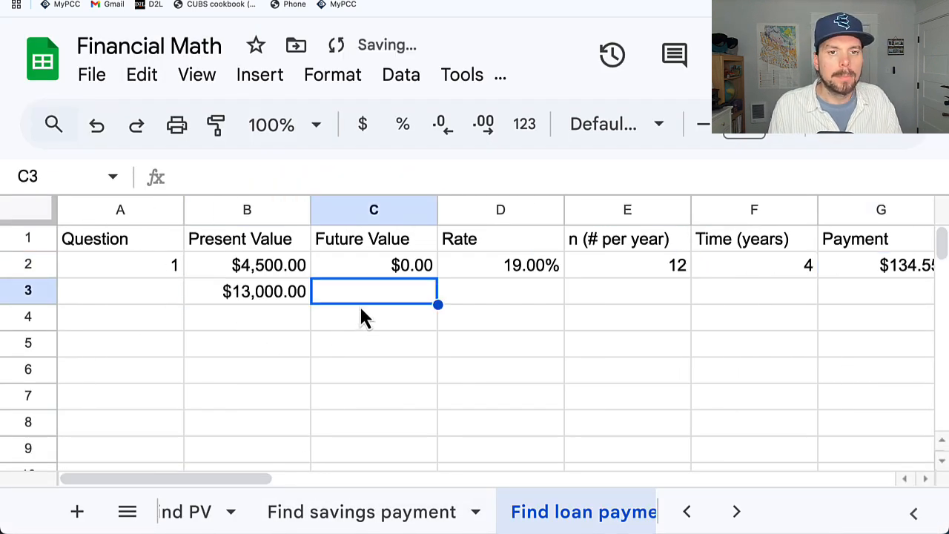
{"action": "type", "text": "0"}
{"action": "key", "text": "Tab"}
{"action": "type", "text": "4"}
Complete row 3's inputs with a Time of 4 years, 12 payments per year and Question number 2.
{"action": "left_click", "coordinate": [757, 291]}
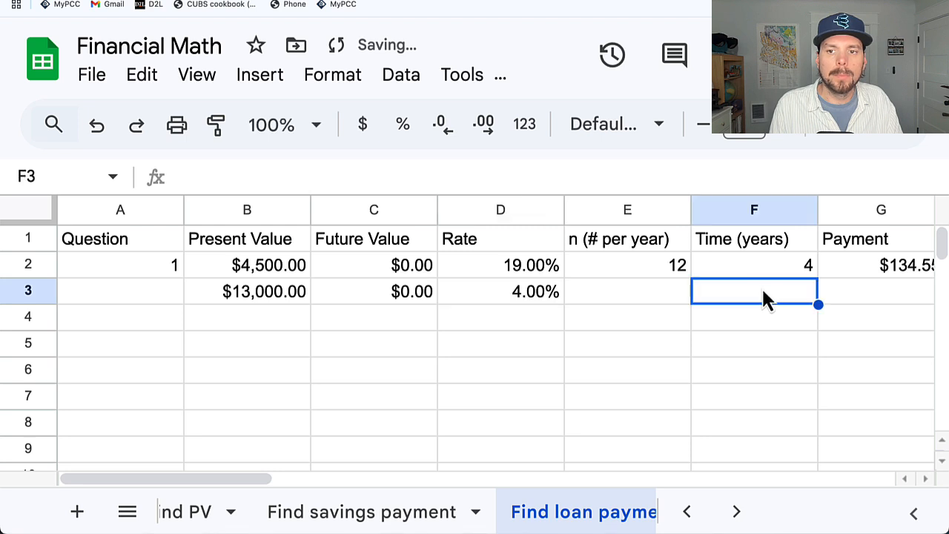
{"action": "type", "text": "4"}
{"action": "left_click", "coordinate": [617, 294]}
{"action": "type", "text": "12"}
{"action": "left_click", "coordinate": [489, 397]}
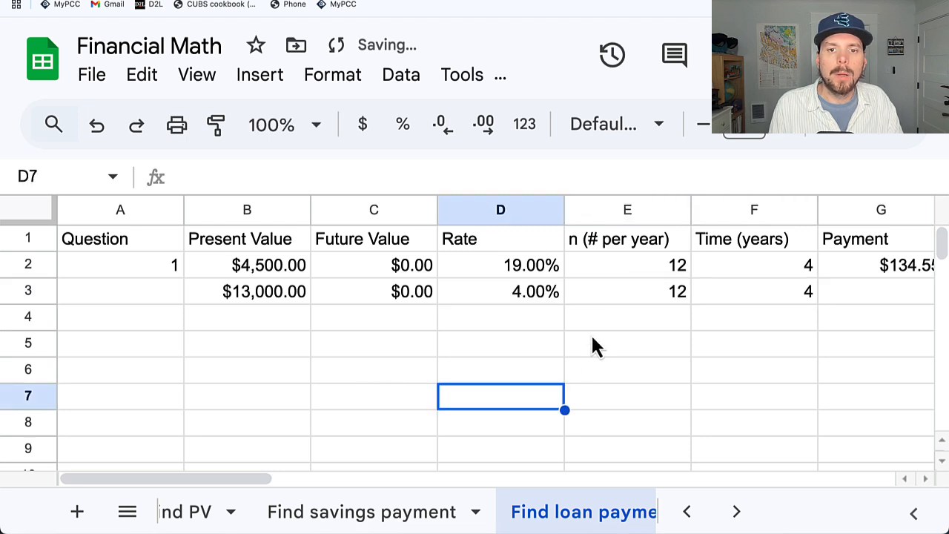
{"action": "left_click", "coordinate": [155, 276]}
{"action": "left_click", "coordinate": [164, 290]}
{"action": "type", "text": "2"}
{"action": "left_click", "coordinate": [335, 378]}
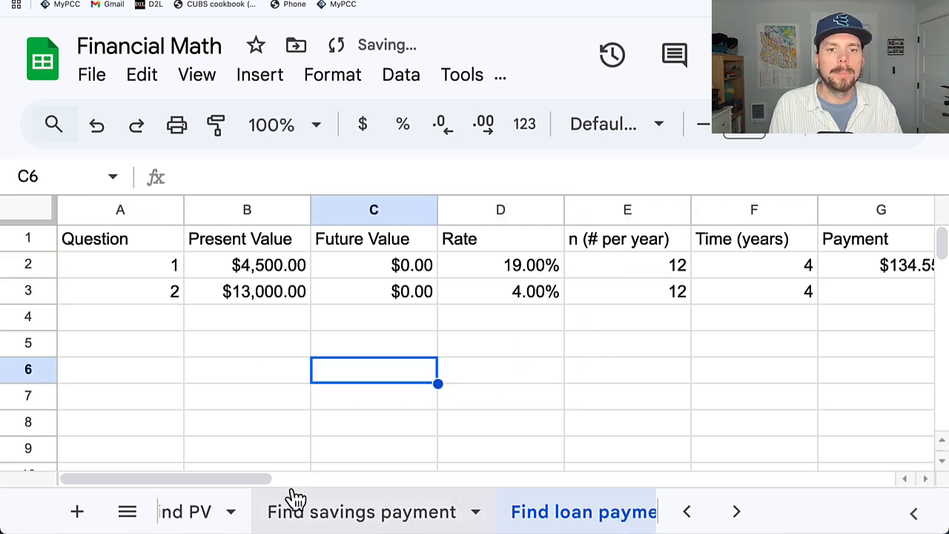
Fill the Payment, Total Payments and Interest formulas from G2:I2 down to row 3 and check the payment in G3.
{"action": "left_click_drag", "start_coordinate": [250, 476], "coordinate": [394, 475]}
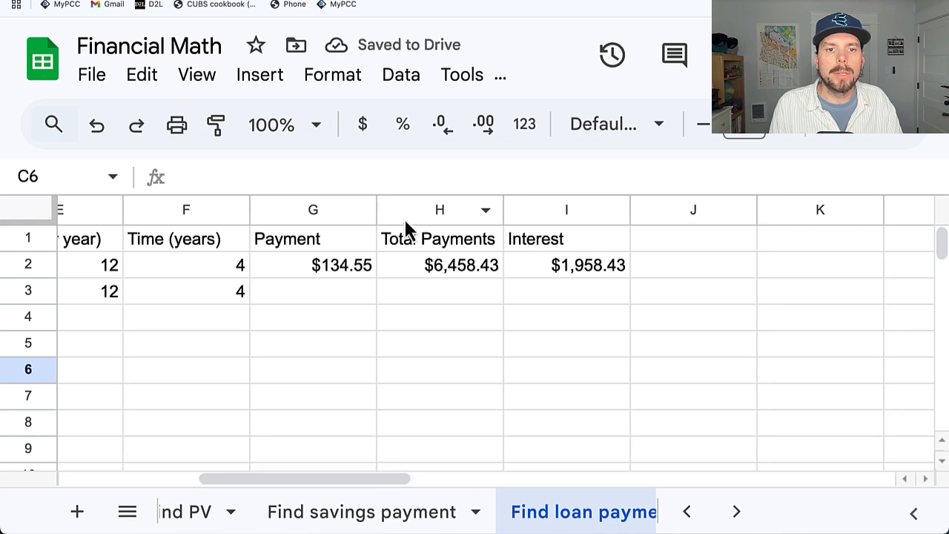
{"action": "left_click_drag", "start_coordinate": [328, 266], "coordinate": [589, 264]}
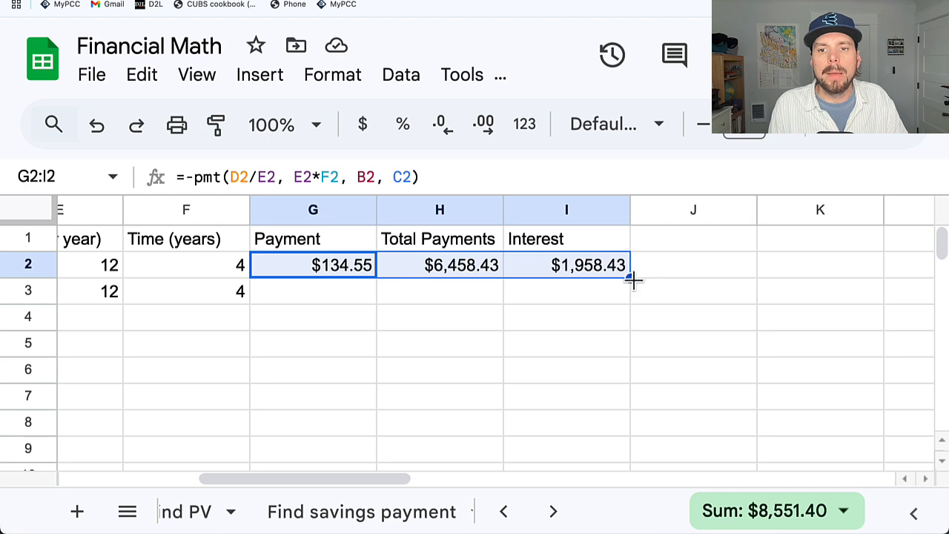
{"action": "left_click_drag", "start_coordinate": [630, 277], "coordinate": [630, 297]}
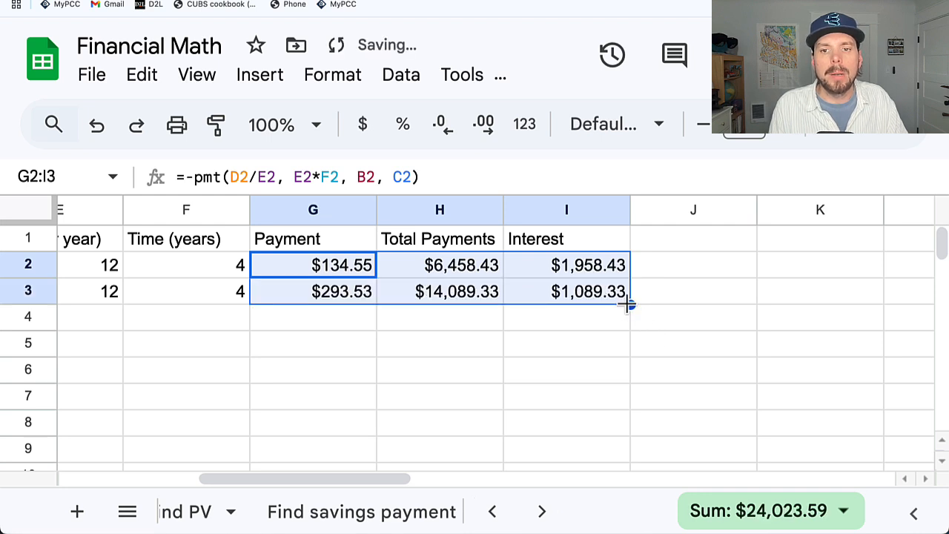
{"action": "left_click", "coordinate": [340, 378]}
{"action": "left_click", "coordinate": [351, 301]}
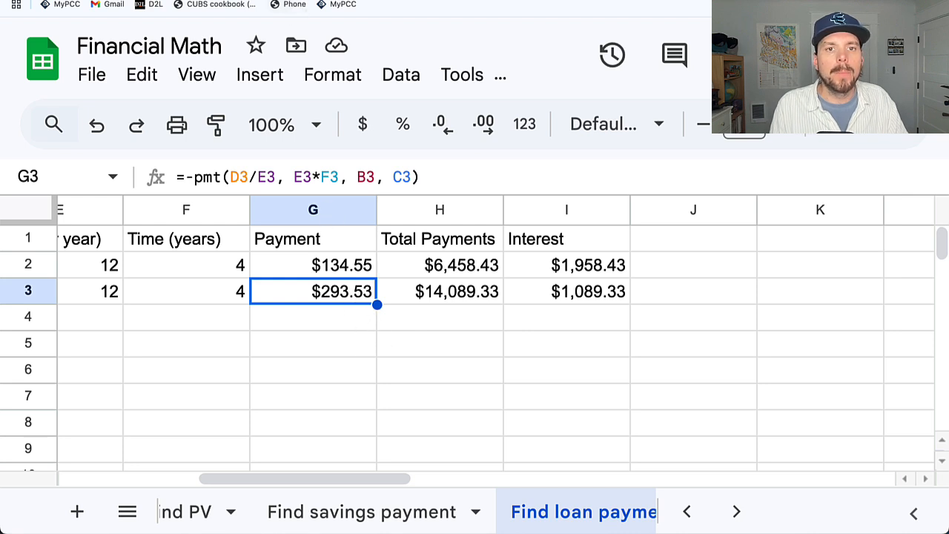
Switch to the 2.4 Loan Payments homework and submit 293.53 as the monthly car payment for question 2.
{"action": "key", "text": "ctrl+Tab"}
{"action": "left_click", "coordinate": [177, 294]}
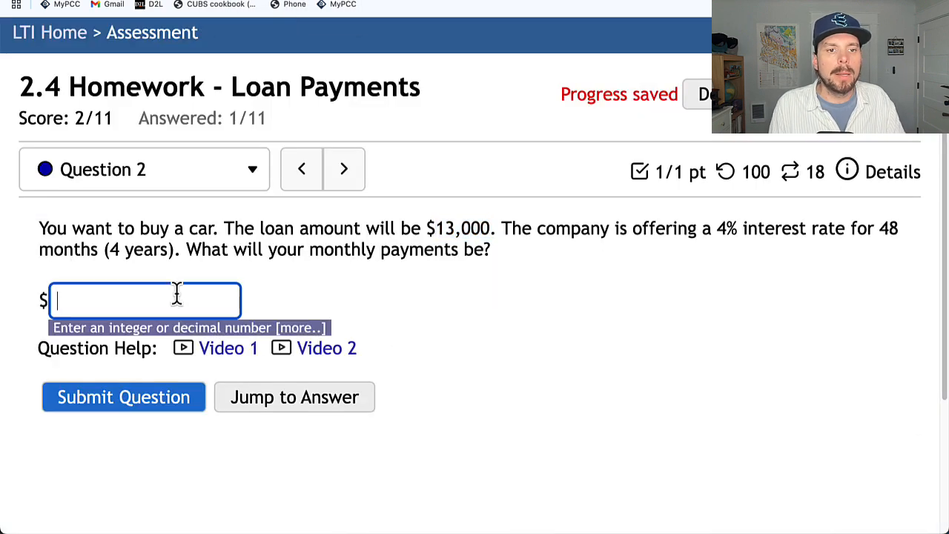
{"action": "type", "text": "293.53"}
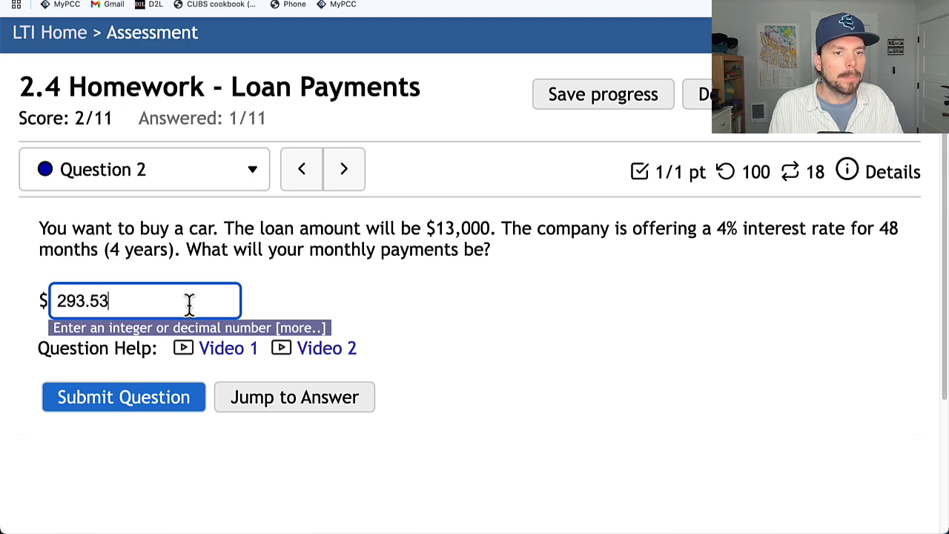
{"action": "left_click", "coordinate": [166, 406]}
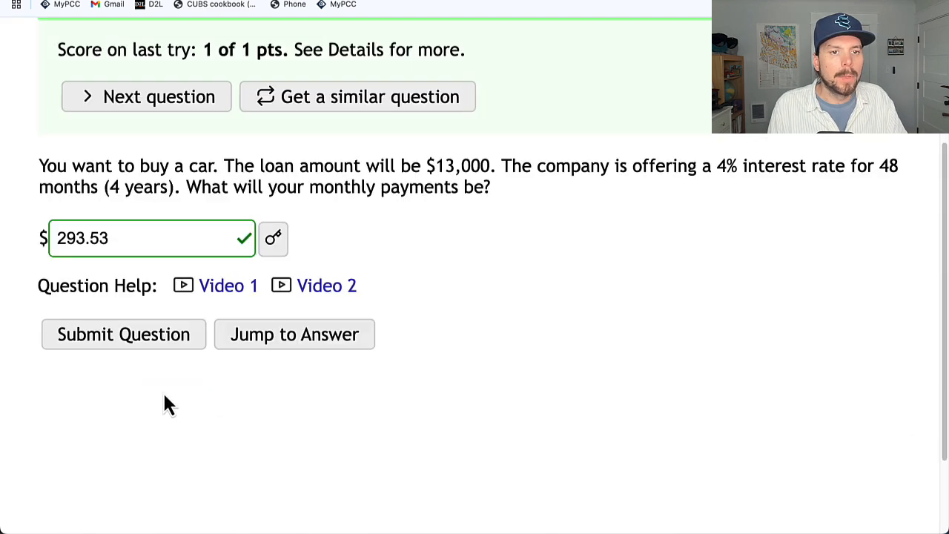
Move on past question 6 to homework question 7 and examine its home price, down payment, financing and total-cost parts.
{"action": "scroll", "coordinate": [343, 178], "scroll_direction": "up", "scroll_amount": 3}
{"action": "left_click", "coordinate": [343, 177]}
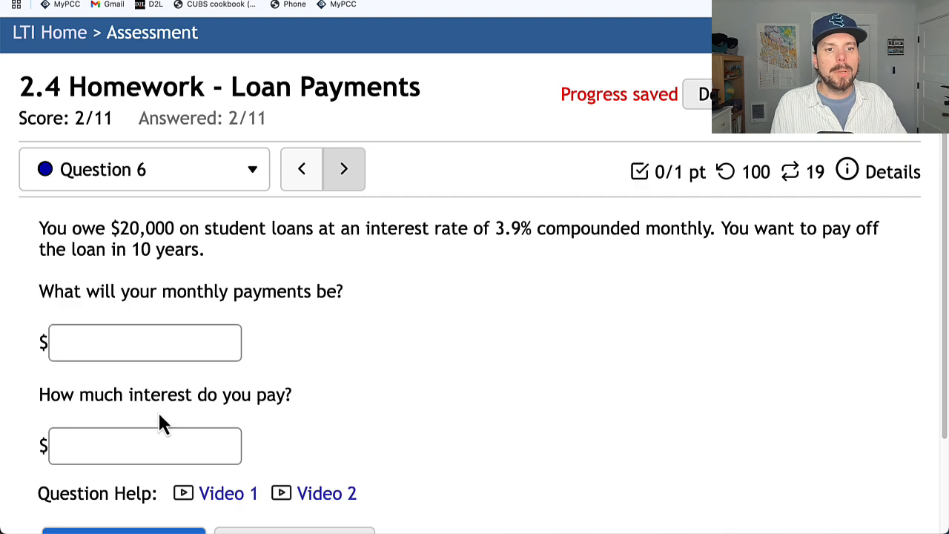
{"action": "double_click", "coordinate": [150, 394]}
{"action": "left_click", "coordinate": [340, 181]}
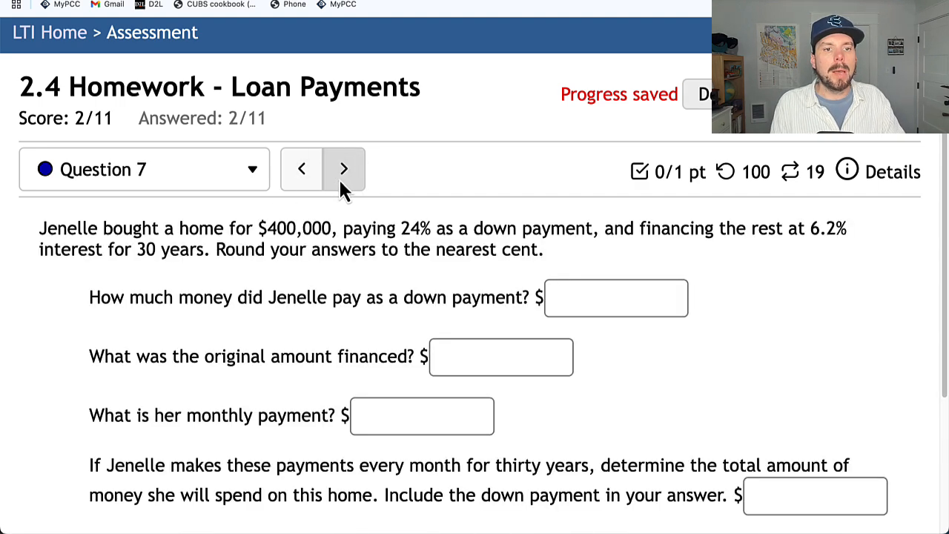
{"action": "scroll", "coordinate": [375, 185], "scroll_direction": "down", "scroll_amount": 2}
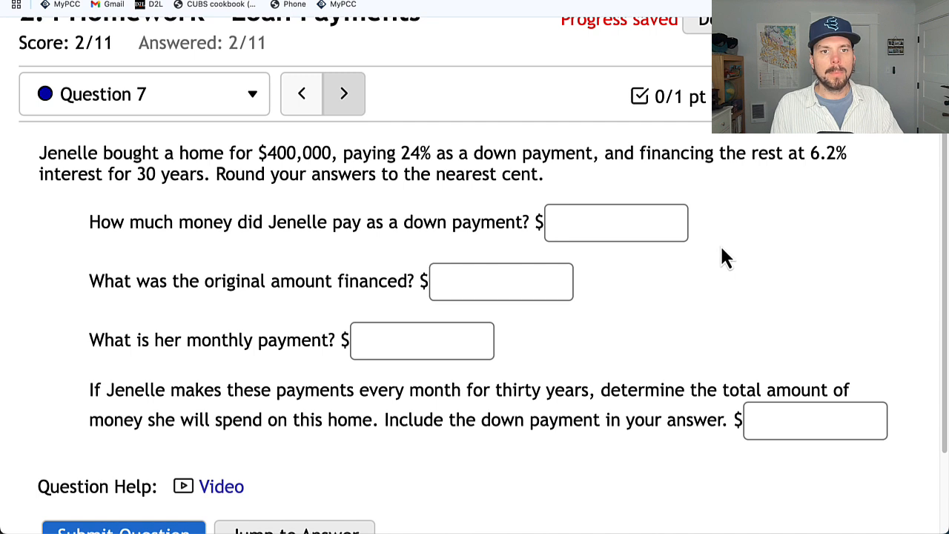
{"action": "scroll", "coordinate": [716, 265], "scroll_direction": "down", "scroll_amount": 1}
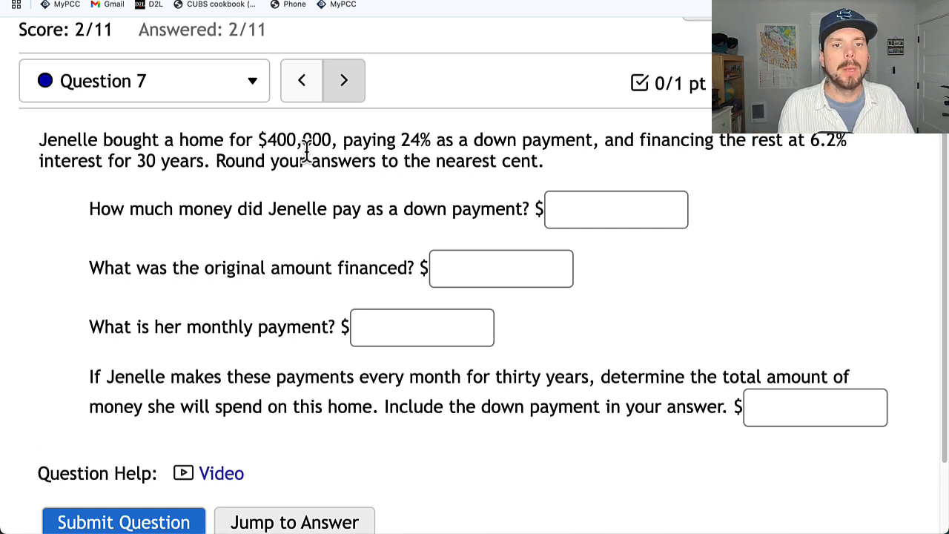
{"action": "left_click_drag", "start_coordinate": [334, 139], "coordinate": [272, 143]}
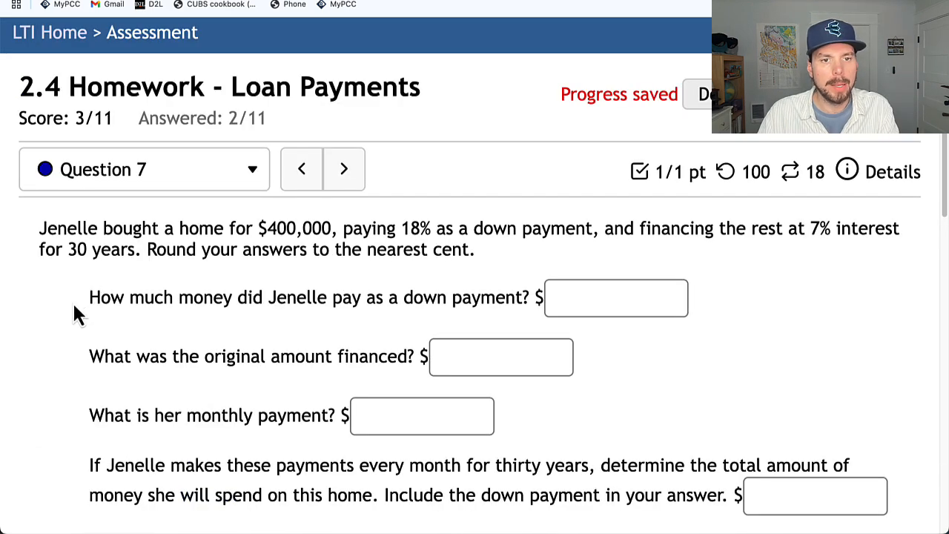
{"action": "left_click_drag", "start_coordinate": [74, 305], "coordinate": [530, 297]}
{"action": "scroll", "coordinate": [142, 462], "scroll_direction": "down", "scroll_amount": 1}
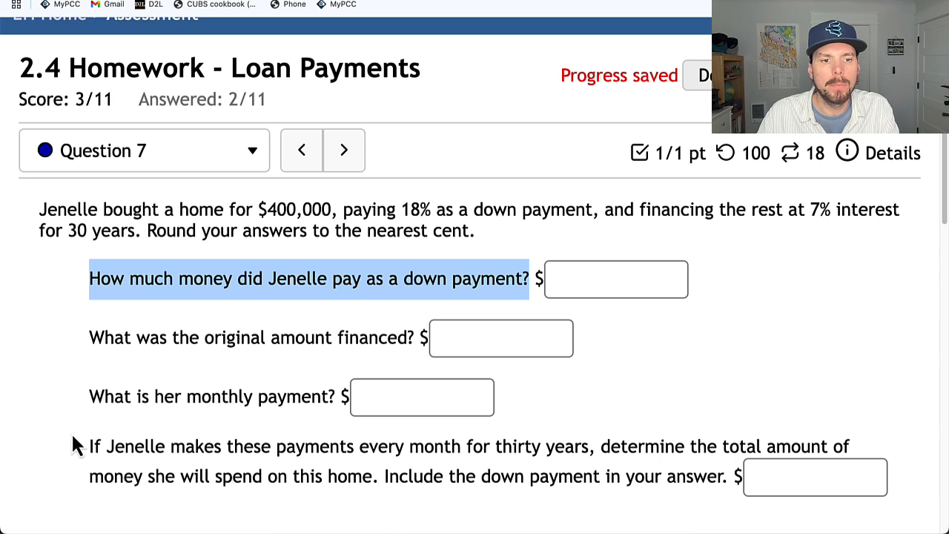
{"action": "left_click_drag", "start_coordinate": [74, 445], "coordinate": [728, 482]}
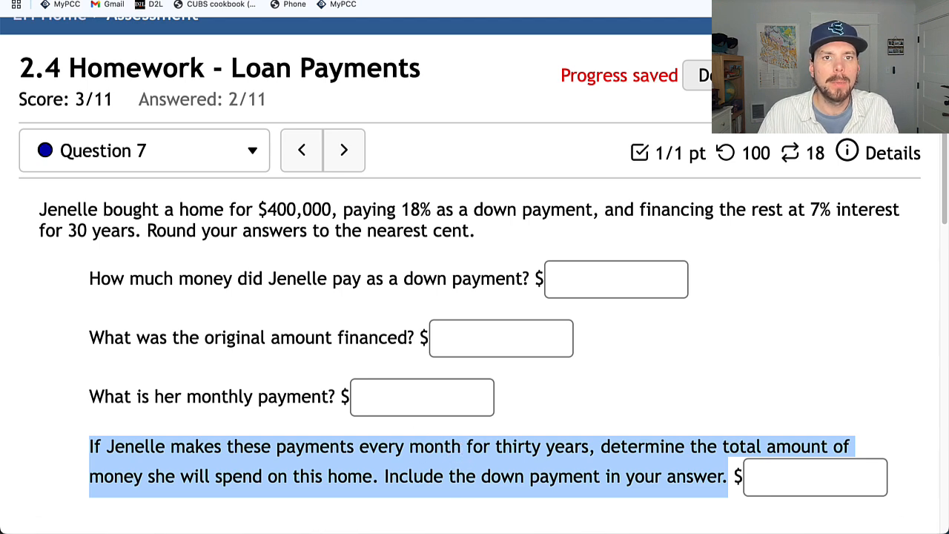
Return to the Financial Math spreadsheet in Google Sheets and duplicate the Find loan payment sheet.
{"action": "left_click", "coordinate": [171, 0]}
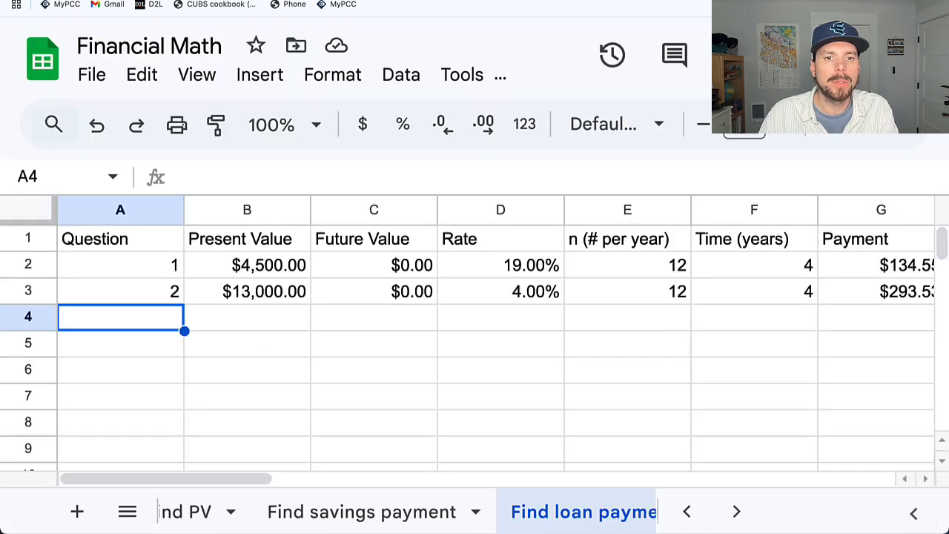
{"action": "left_click", "coordinate": [740, 518]}
{"action": "right_click", "coordinate": [347, 524]}
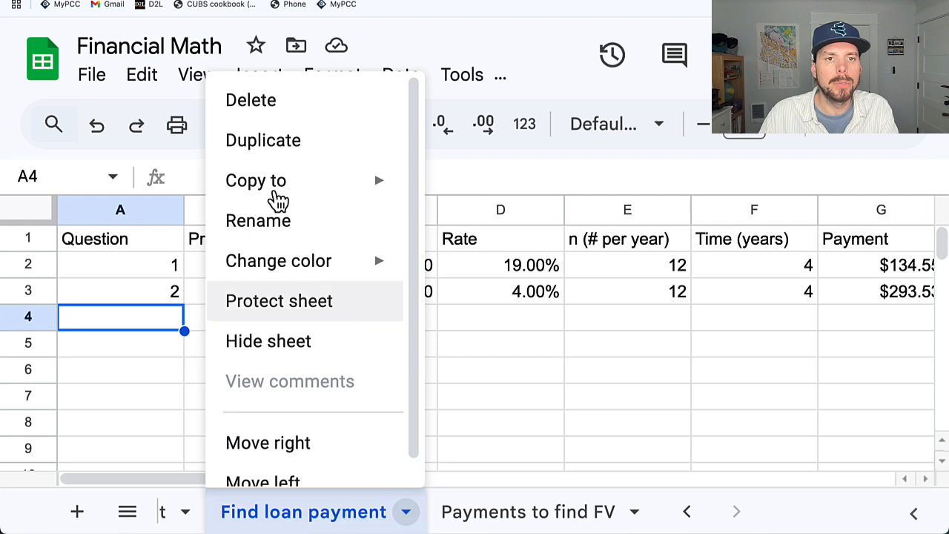
{"action": "left_click", "coordinate": [290, 144]}
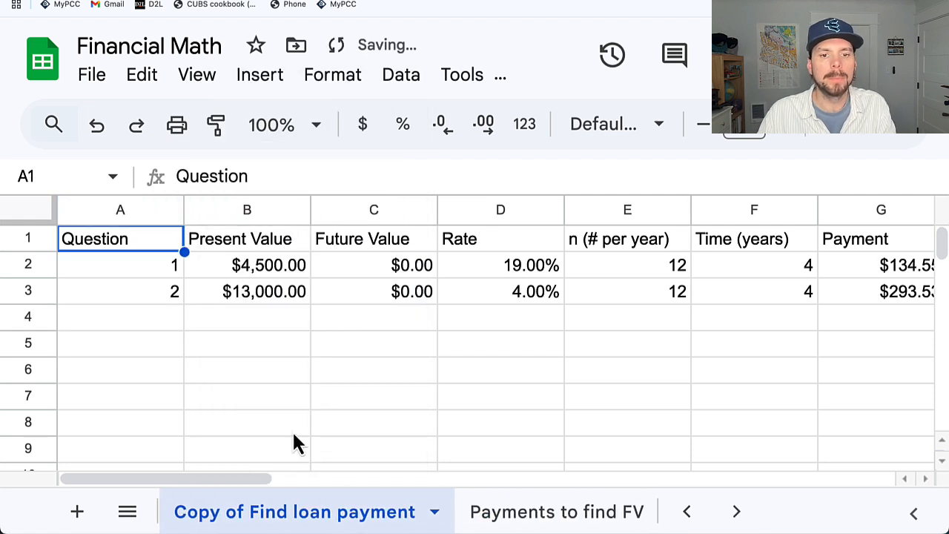
Rename the duplicated sheet as Find mortgage payment.
{"action": "double_click", "coordinate": [296, 519]}
{"action": "left_click", "coordinate": [271, 523]}
{"action": "left_click_drag", "start_coordinate": [255, 523], "coordinate": [182, 515]}
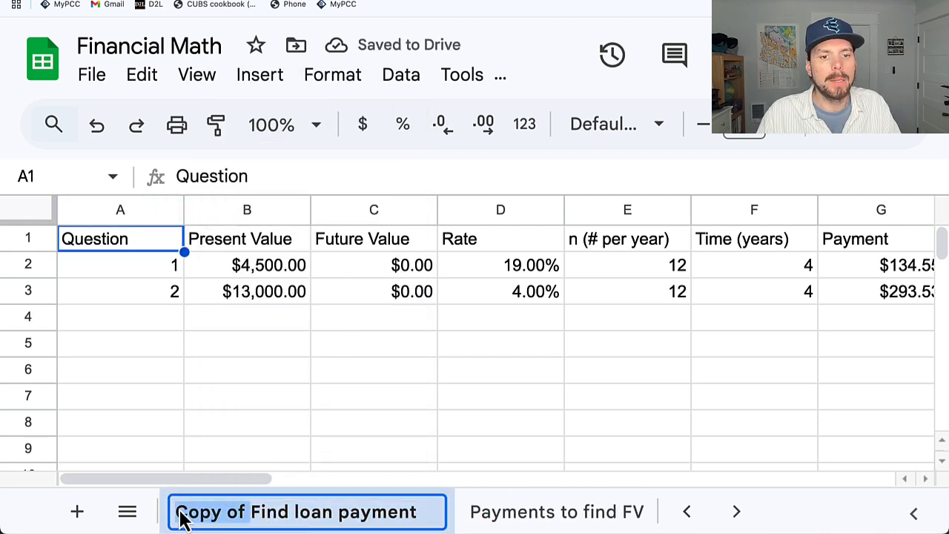
{"action": "key", "text": "BackSpace"}
{"action": "double_click", "coordinate": [296, 517]}
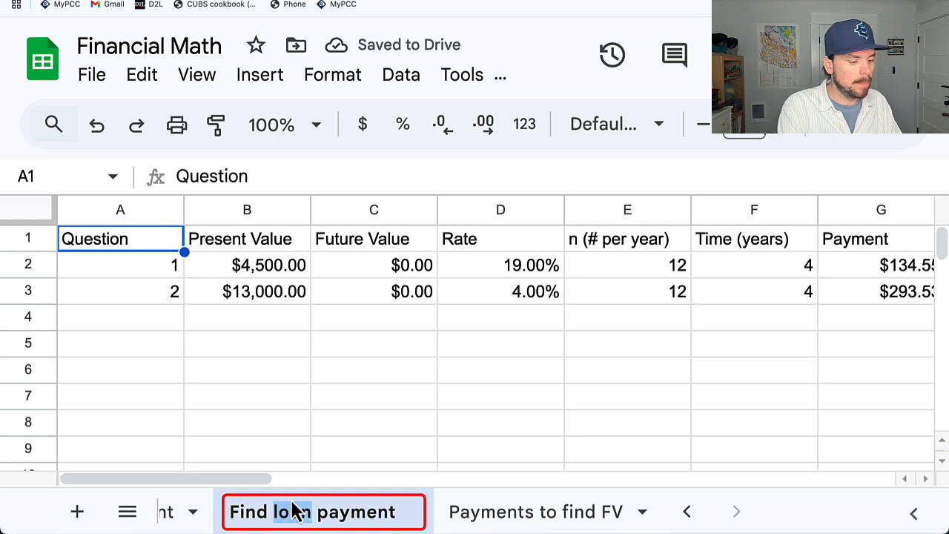
{"action": "type", "text": "short"}
{"action": "key", "text": "BackSpace"}
{"action": "key", "text": "BackSpace"}
{"action": "key", "text": "BackSpace"}
{"action": "key", "text": "BackSpace"}
{"action": "key", "text": "BackSpace"}
{"action": "type", "text": "mortgage"}
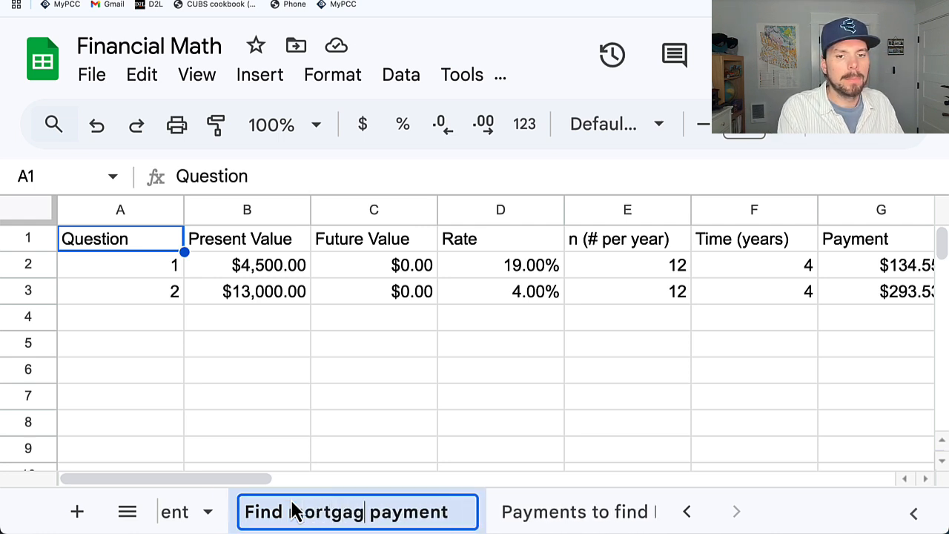
{"action": "left_click", "coordinate": [628, 519]}
{"action": "left_click", "coordinate": [423, 519]}
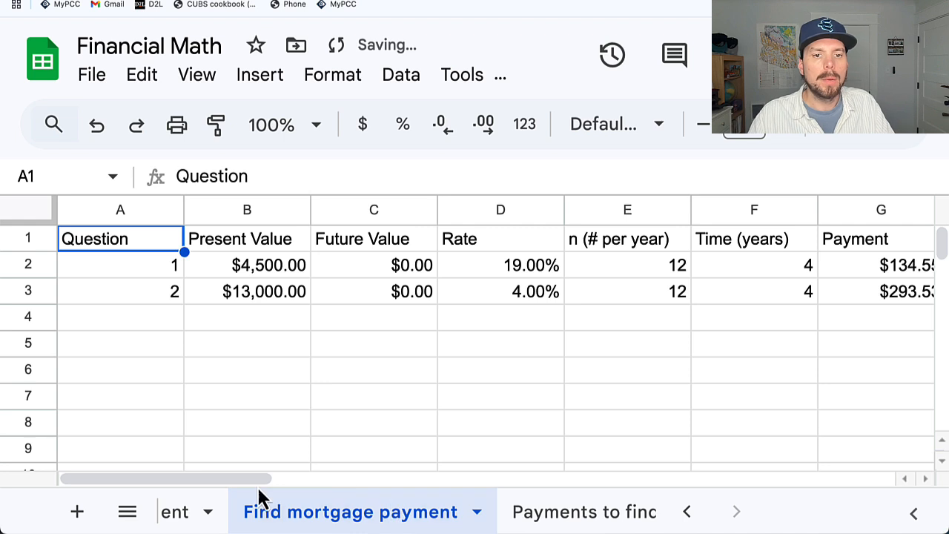
Clear the contents of row 3, the question 2 loan, on the Find mortgage payment sheet.
{"action": "left_click", "coordinate": [17, 291]}
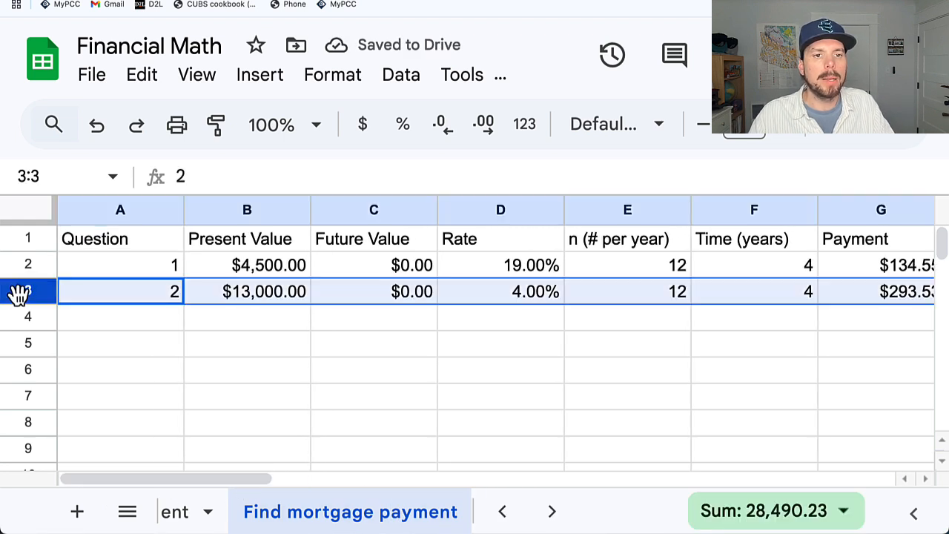
{"action": "key", "text": "Delete"}
{"action": "left_click", "coordinate": [348, 344]}
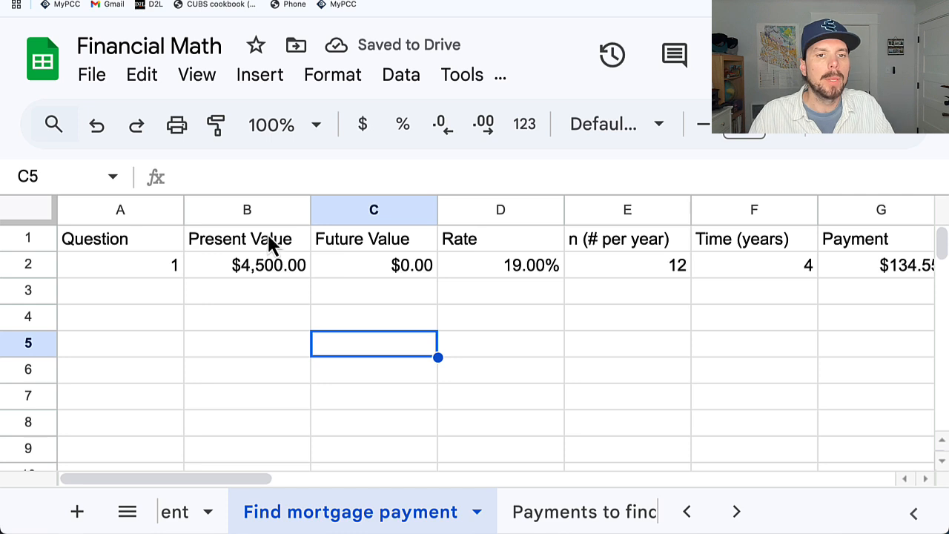
Insert two empty columns between Question and Present Value.
{"action": "left_click", "coordinate": [233, 213]}
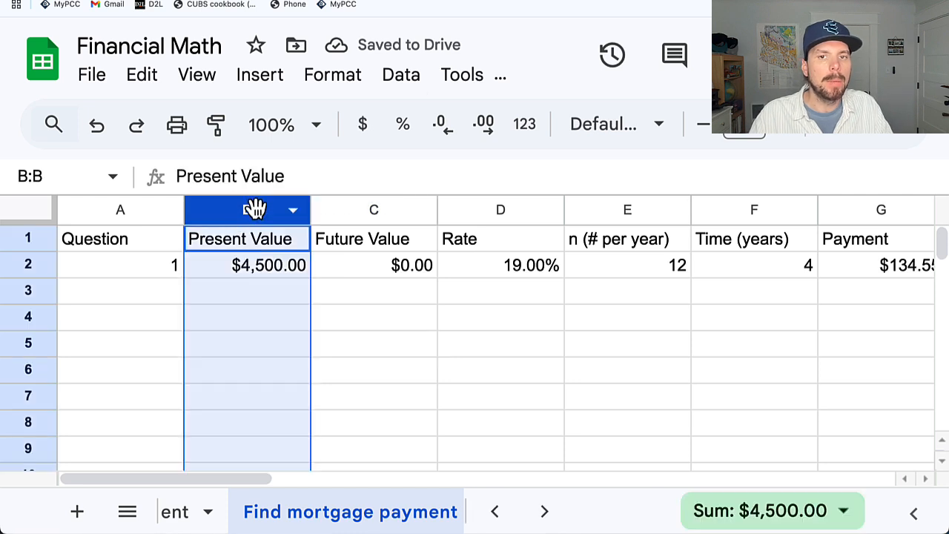
{"action": "left_click", "coordinate": [256, 88]}
{"action": "mouse_move", "coordinate": [286, 206]}
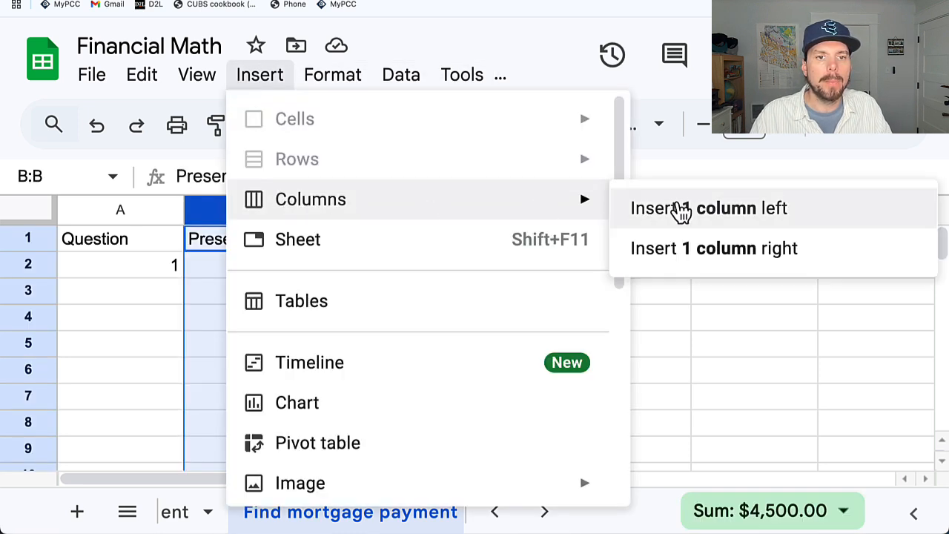
{"action": "left_click", "coordinate": [675, 210]}
{"action": "left_click", "coordinate": [260, 75]}
{"action": "mouse_move", "coordinate": [583, 212]}
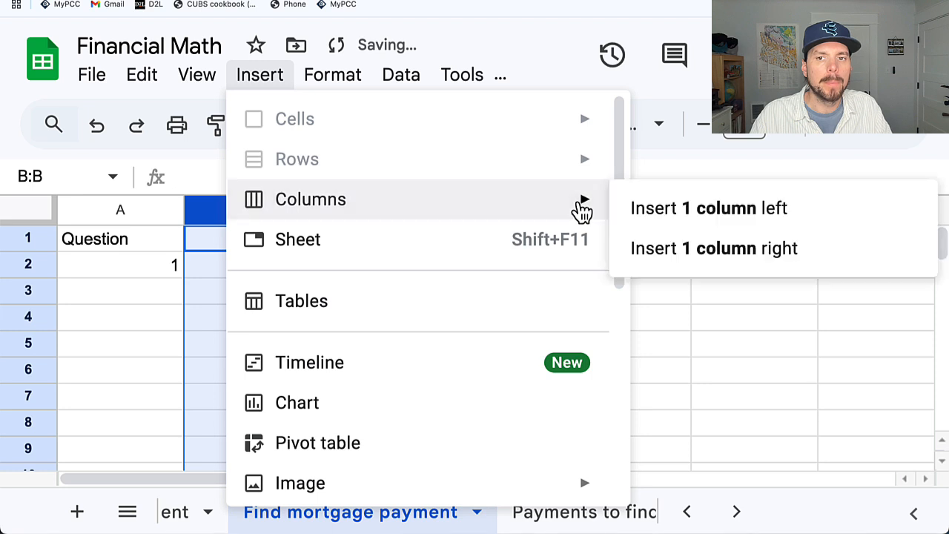
{"action": "left_click", "coordinate": [690, 210]}
Label the two empty columns Home Price and Down Payment %, and fit column C's width to its header.
{"action": "left_click", "coordinate": [254, 243]}
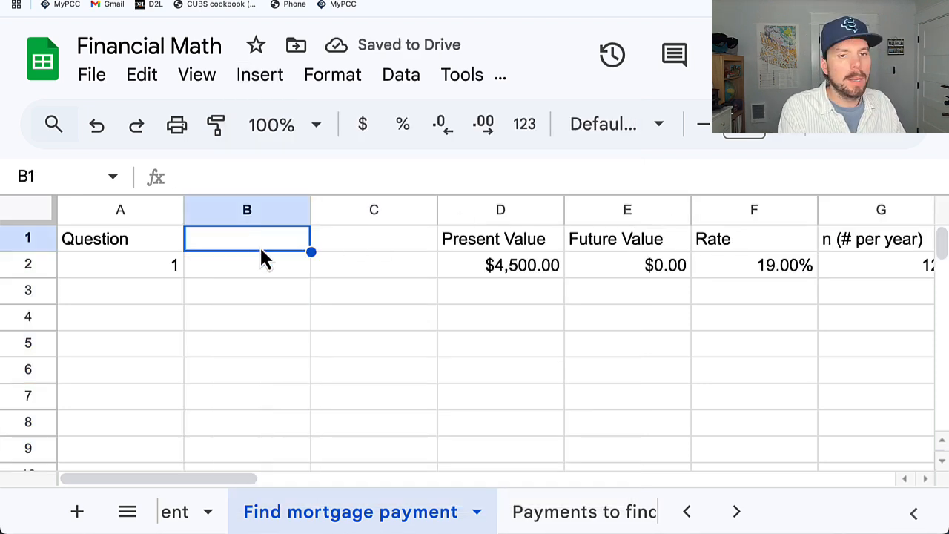
{"action": "type", "text": "Home"}
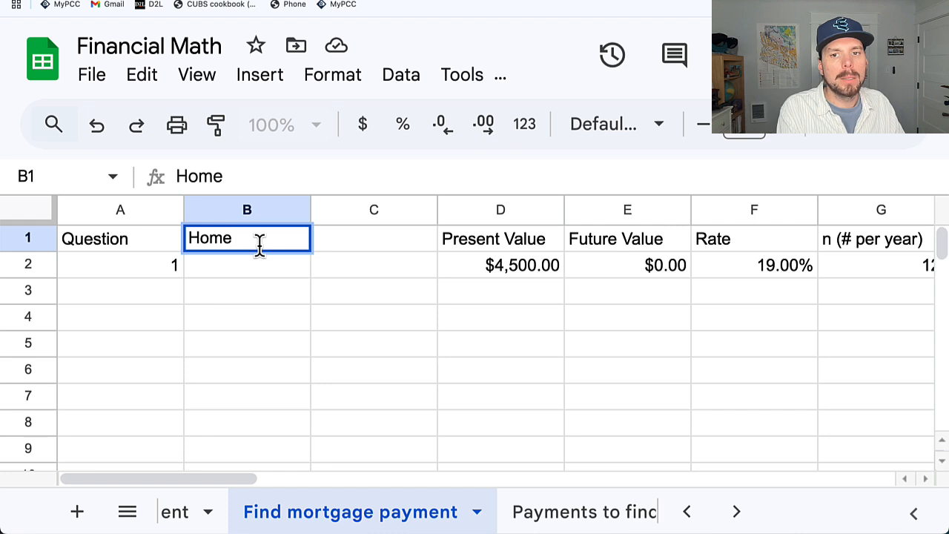
{"action": "type", "text": " Price"}
{"action": "key", "text": "Tab"}
{"action": "type", "text": "Down"}
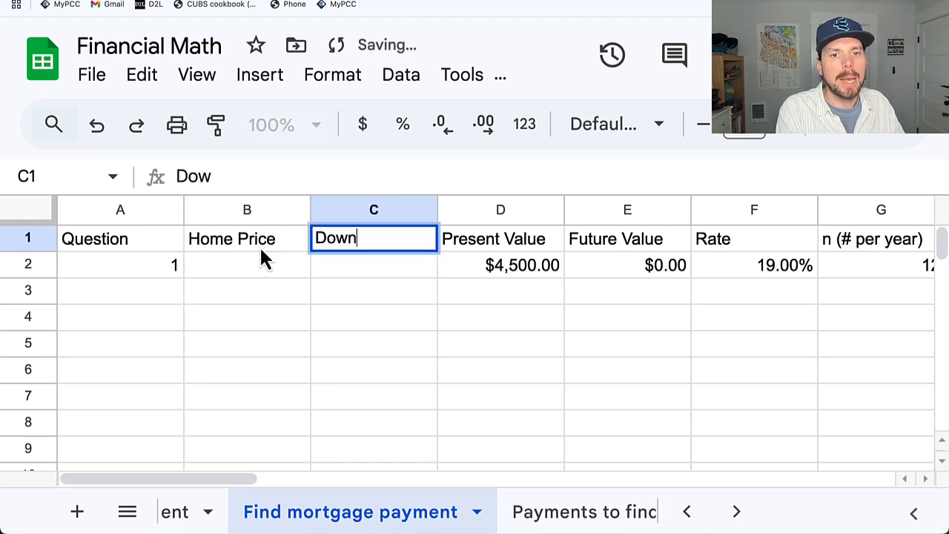
{"action": "type", "text": " Payment "}
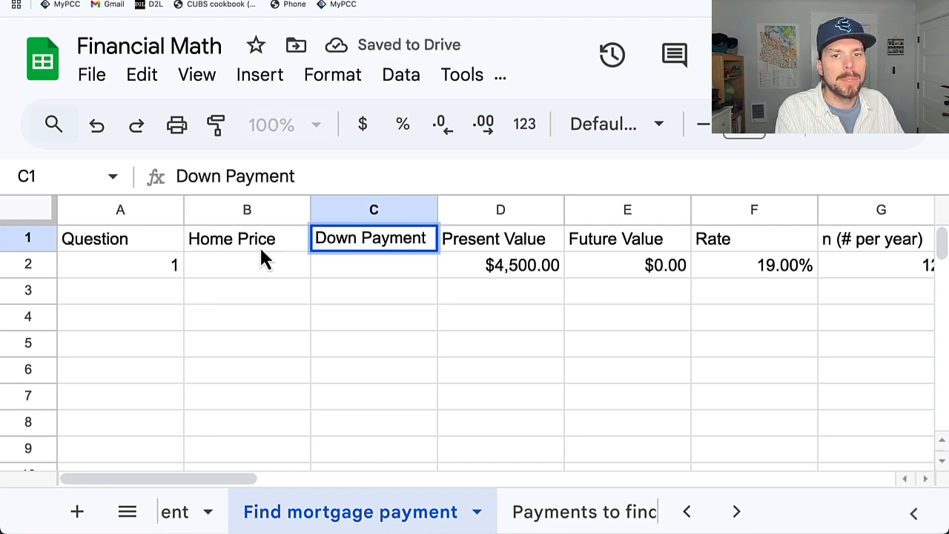
{"action": "type", "text": "%"}
{"action": "left_click", "coordinate": [261, 256]}
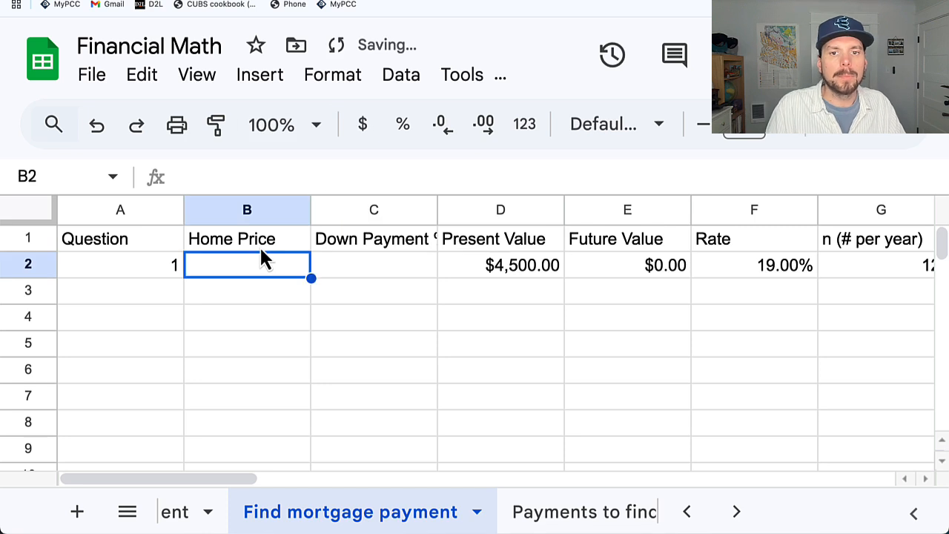
{"action": "double_click", "coordinate": [439, 214]}
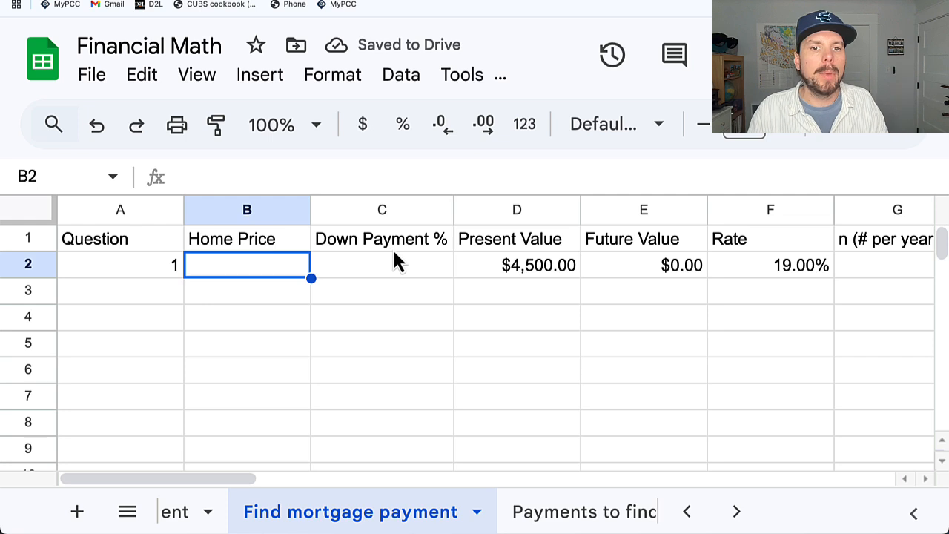
Insert an empty column before Present Value and give it the header Down Payment.
{"action": "left_click", "coordinate": [481, 210]}
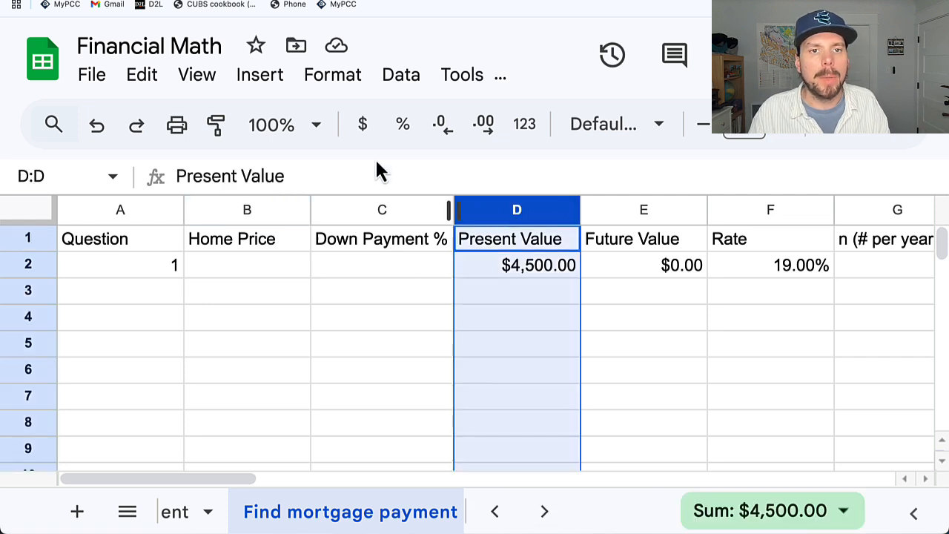
{"action": "left_click", "coordinate": [278, 77]}
{"action": "mouse_move", "coordinate": [494, 212]}
{"action": "left_click", "coordinate": [768, 214]}
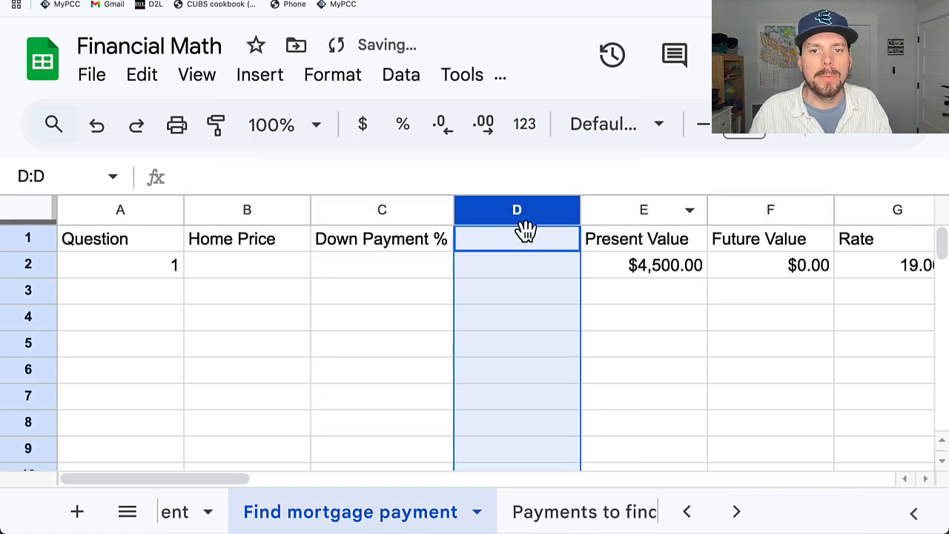
{"action": "left_click", "coordinate": [494, 247]}
{"action": "type", "text": "Down Payment"}
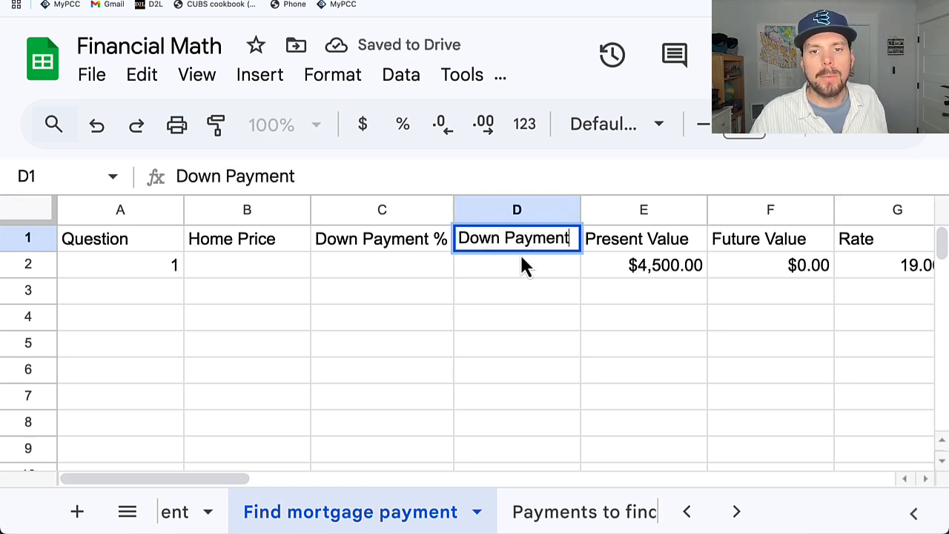
{"action": "left_click", "coordinate": [539, 272]}
{"action": "left_click", "coordinate": [605, 250]}
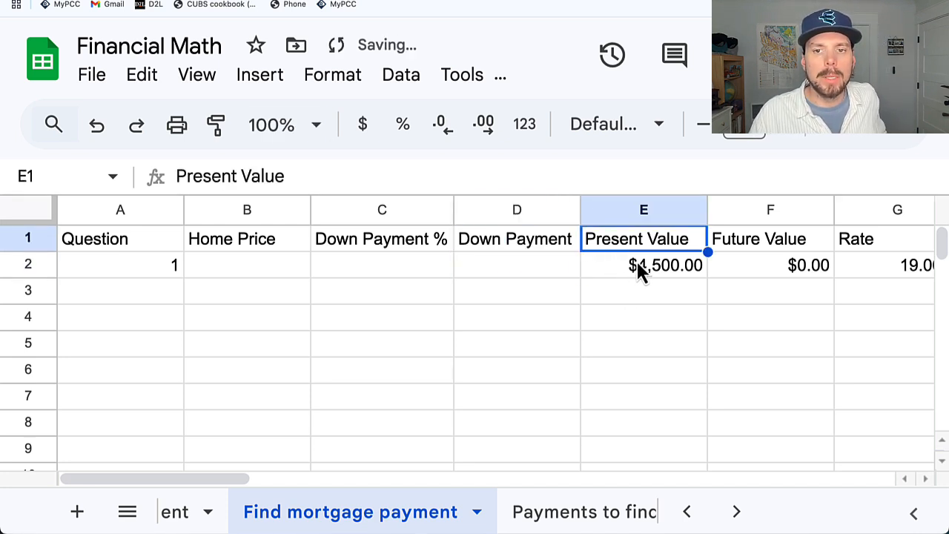
{"action": "left_click", "coordinate": [636, 273]}
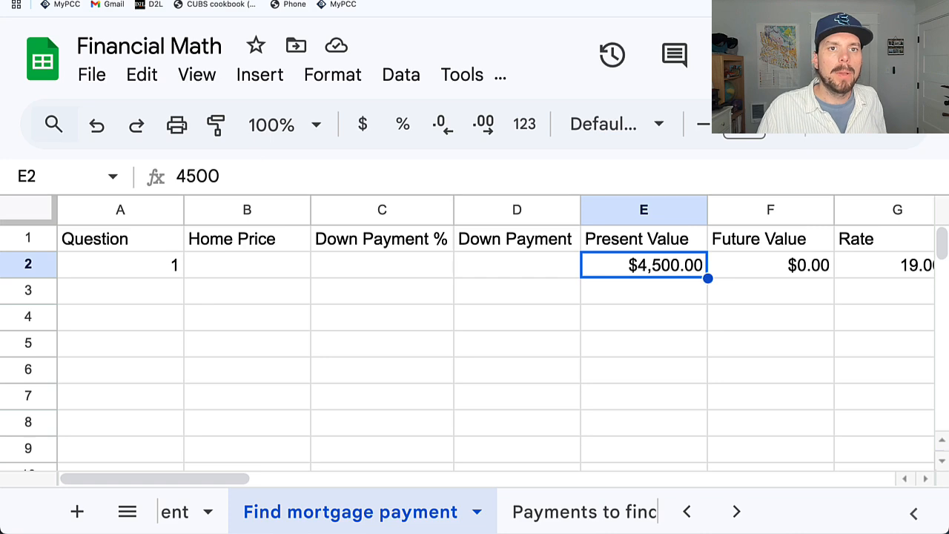
Check homework question 7, and in row 2 of the Find mortgage payment sheet enter question number 7 and home price 400000.
{"action": "left_click", "coordinate": [260, 0]}
{"action": "left_click", "coordinate": [260, 208]}
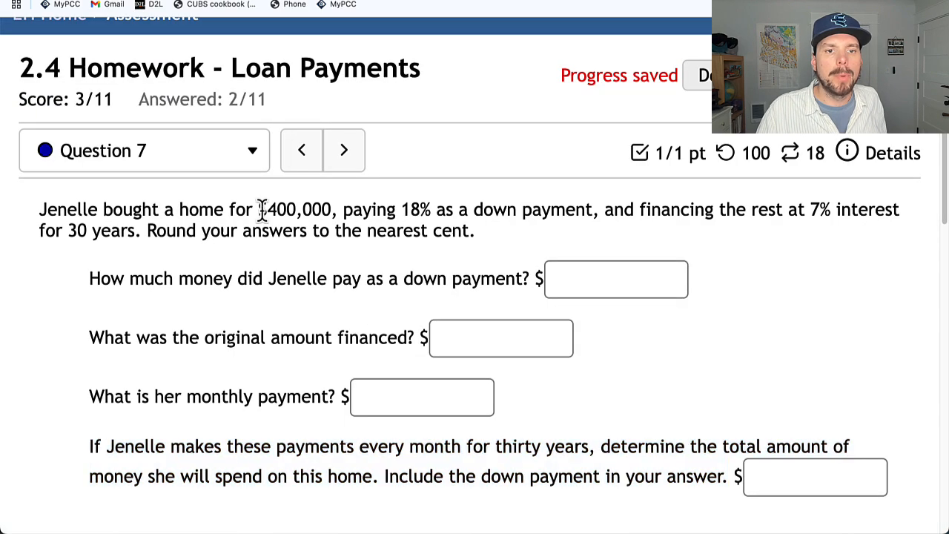
{"action": "left_click", "coordinate": [377, 0]}
{"action": "left_click", "coordinate": [122, 275]}
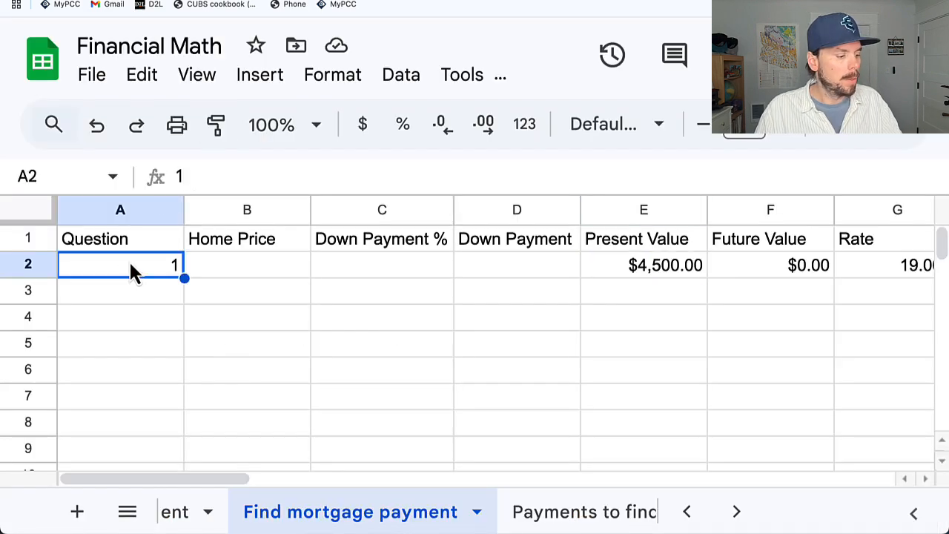
{"action": "type", "text": "7"}
{"action": "left_click", "coordinate": [258, 273]}
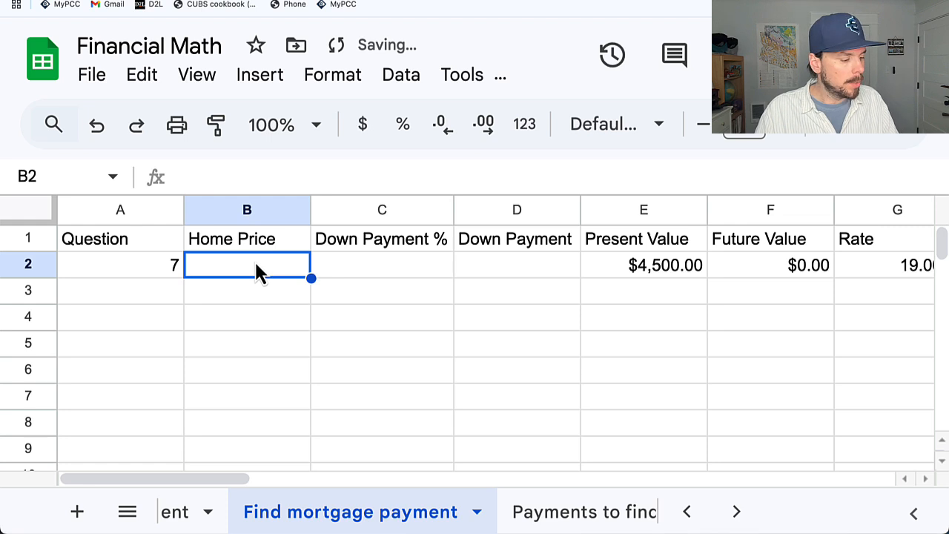
{"action": "left_click", "coordinate": [291, 0]}
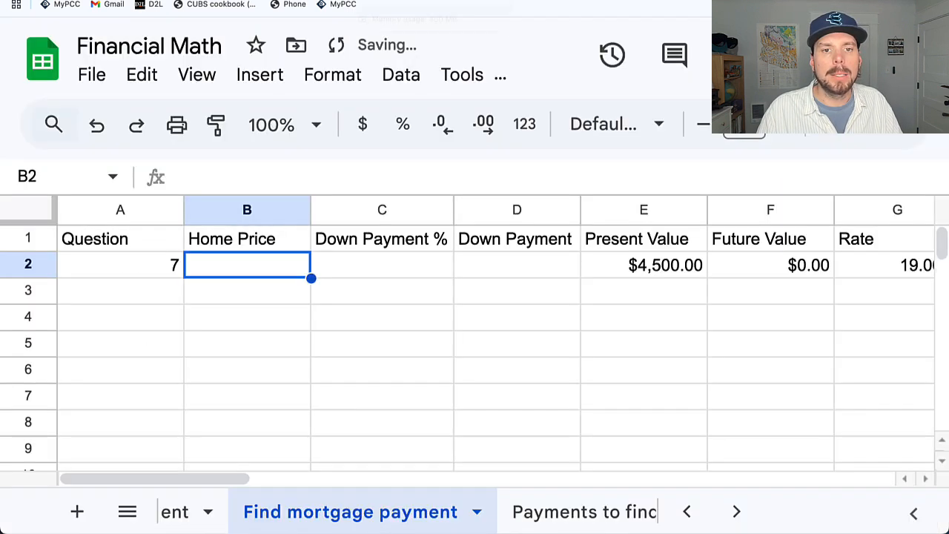
{"action": "left_click", "coordinate": [401, 0]}
{"action": "type", "text": "40"}
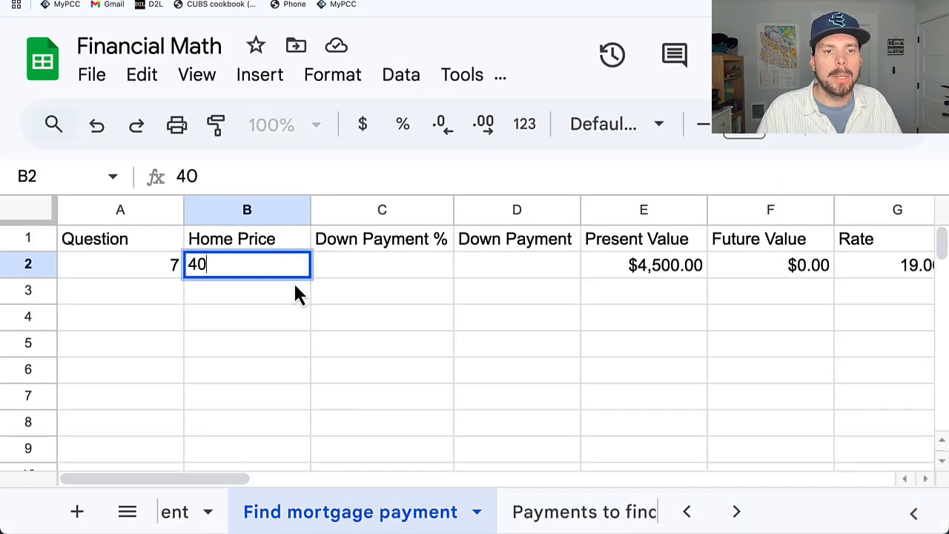
{"action": "type", "text": "0,000"}
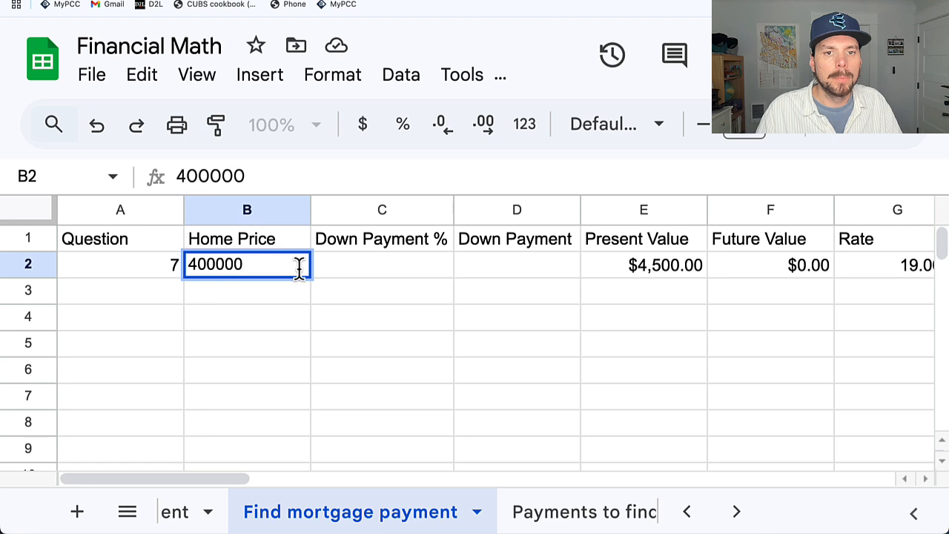
Format the Down Payment % column as percent and set its value for question 7 to 18%.
{"action": "left_click", "coordinate": [338, 265]}
{"action": "type", "text": "189"}
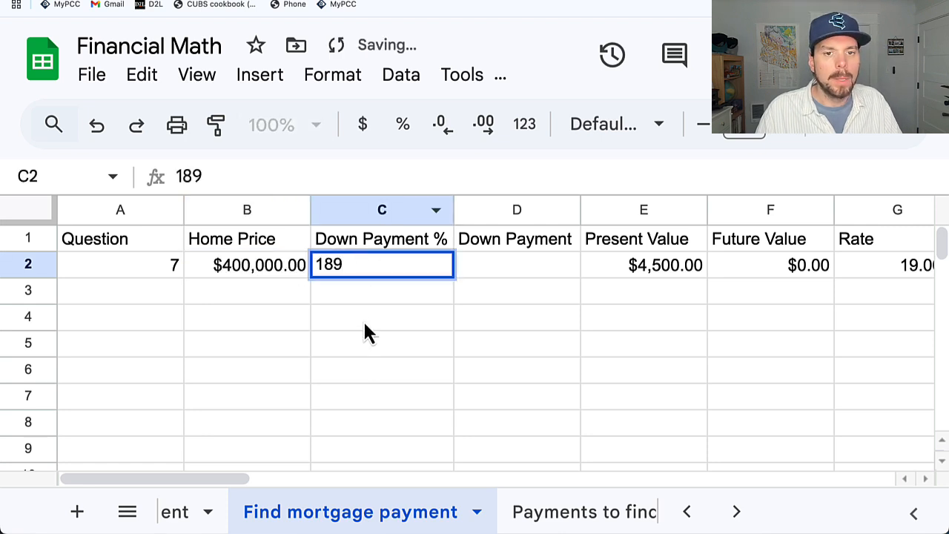
{"action": "key", "text": "BackSpace"}
{"action": "left_click", "coordinate": [344, 345]}
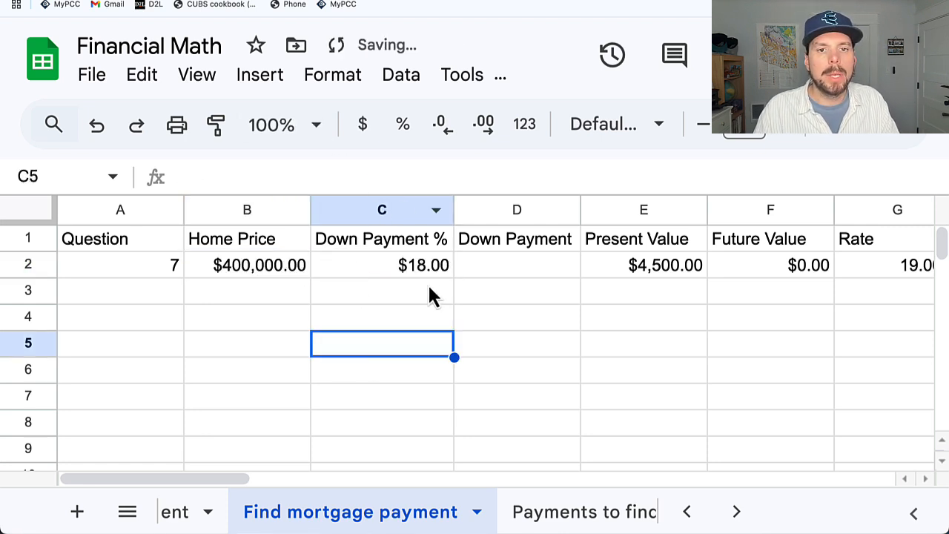
{"action": "left_click", "coordinate": [382, 211]}
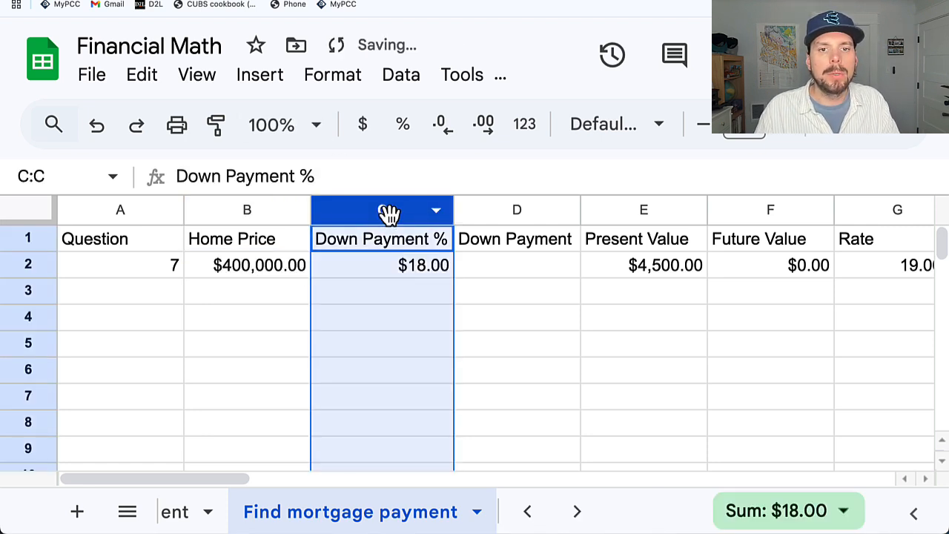
{"action": "left_click", "coordinate": [403, 125]}
{"action": "left_click", "coordinate": [418, 273]}
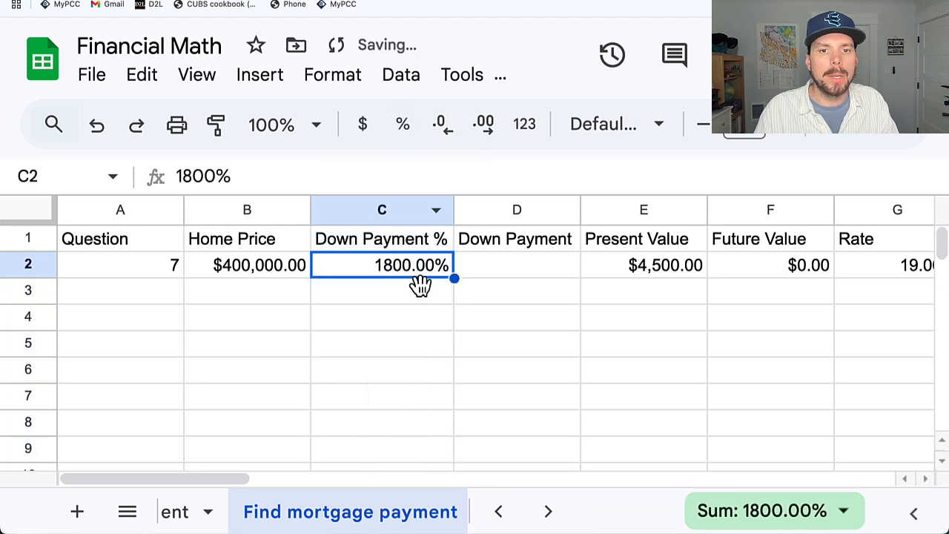
{"action": "double_click", "coordinate": [405, 268]}
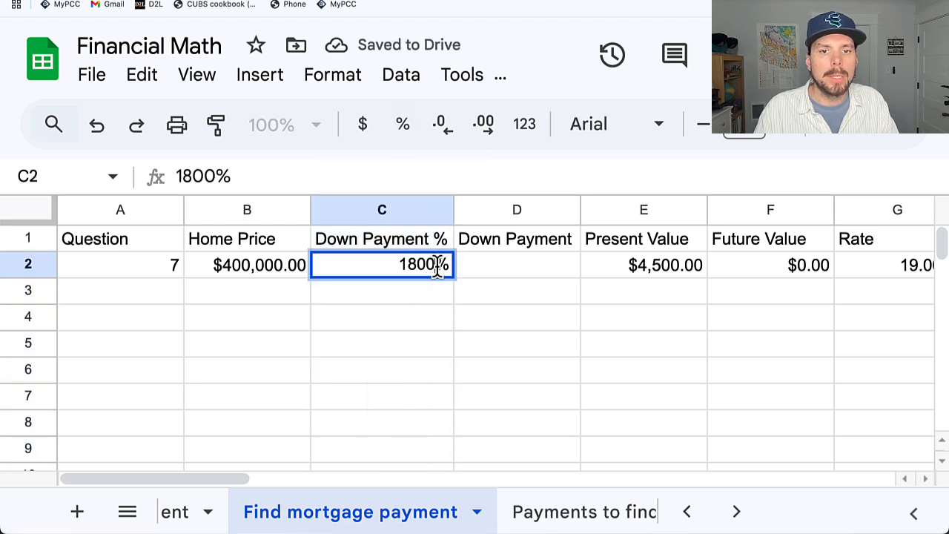
{"action": "key", "text": "Return"}
{"action": "left_click", "coordinate": [422, 268]}
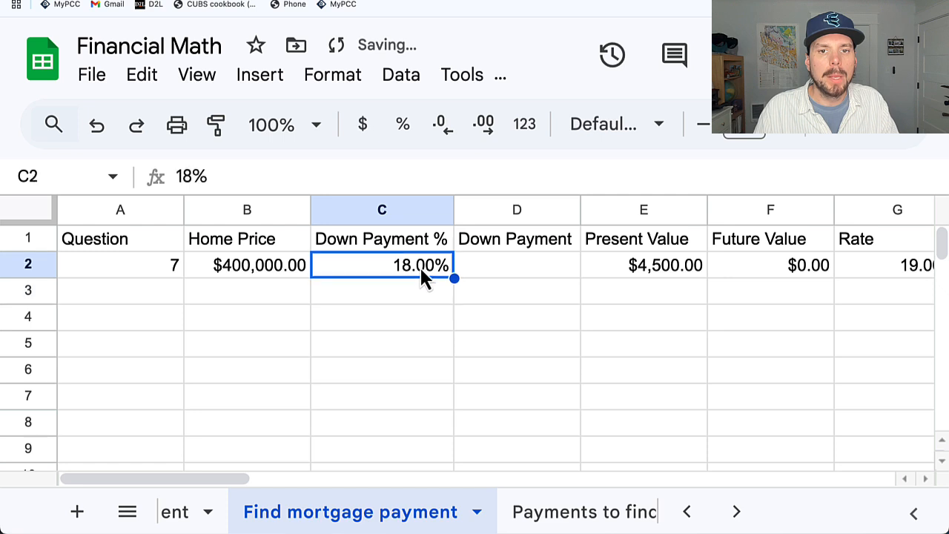
Remove the decimal places from question 7's down payment percentage.
{"action": "left_click", "coordinate": [486, 141]}
{"action": "left_click", "coordinate": [448, 140]}
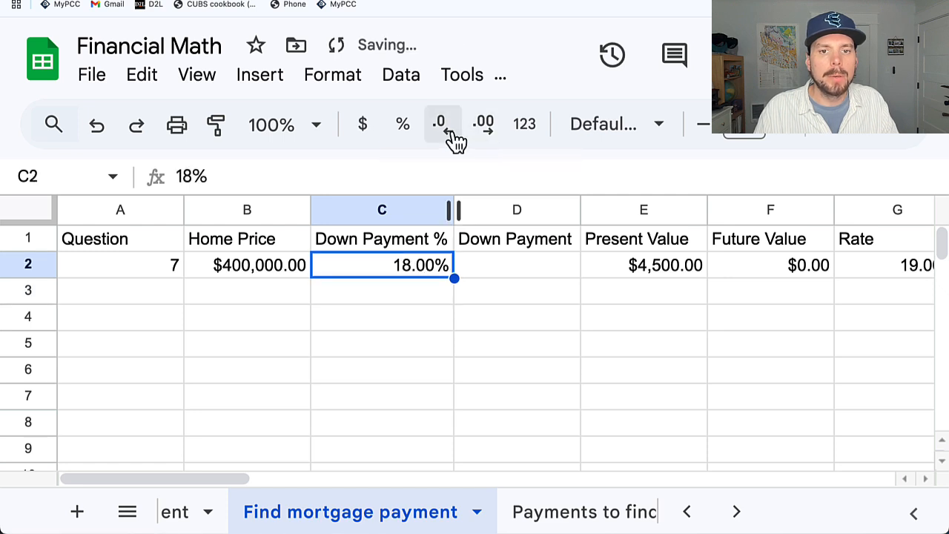
{"action": "left_click", "coordinate": [448, 139]}
{"action": "left_click", "coordinate": [448, 140]}
{"action": "left_click", "coordinate": [509, 307]}
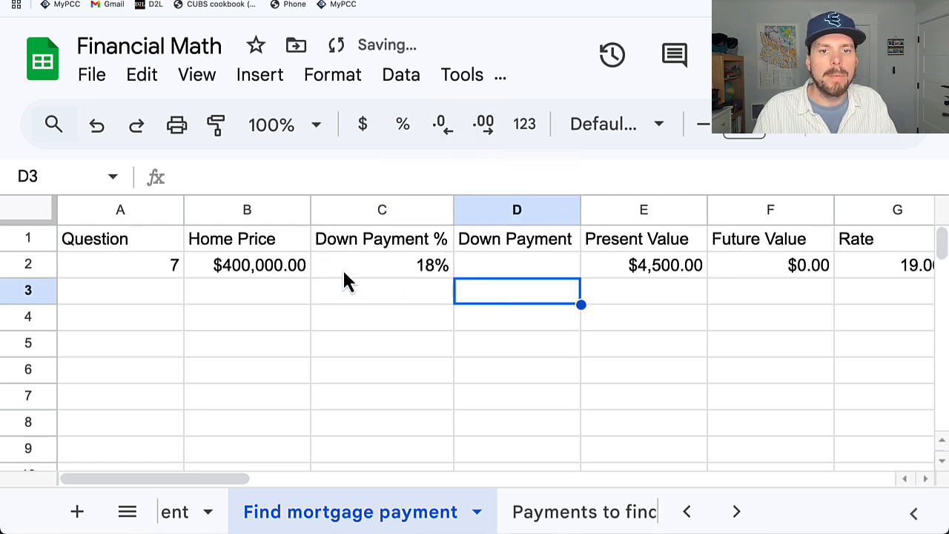
Calculate question 7's down payment in D2 with the formula =B2*C2.
{"action": "left_click", "coordinate": [469, 267]}
{"action": "type", "text": "="}
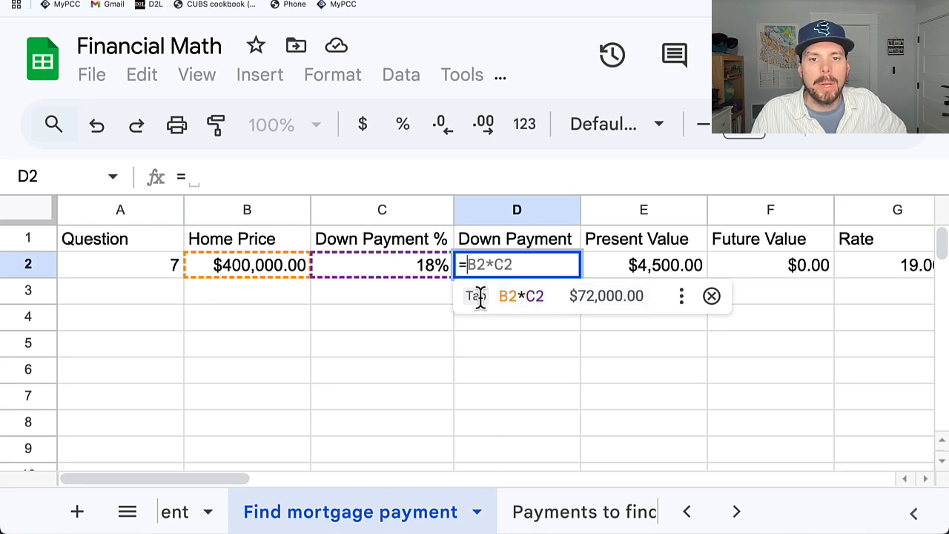
{"action": "left_click", "coordinate": [540, 297]}
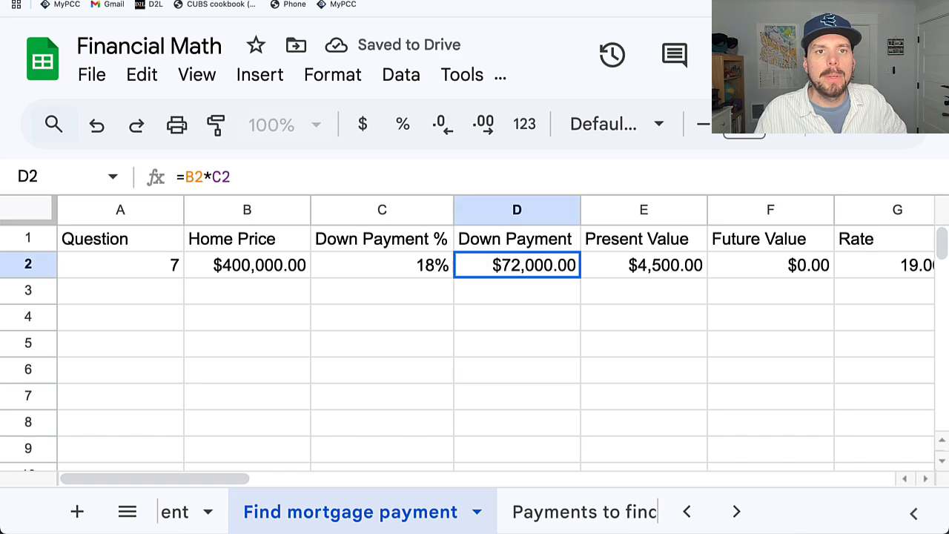
Switch to the 2.4 homework page and submit 72000 as the down payment answer for question 7.
{"action": "key", "text": "ctrl+Tab"}
{"action": "left_click", "coordinate": [614, 282]}
{"action": "type", "text": "72000"}
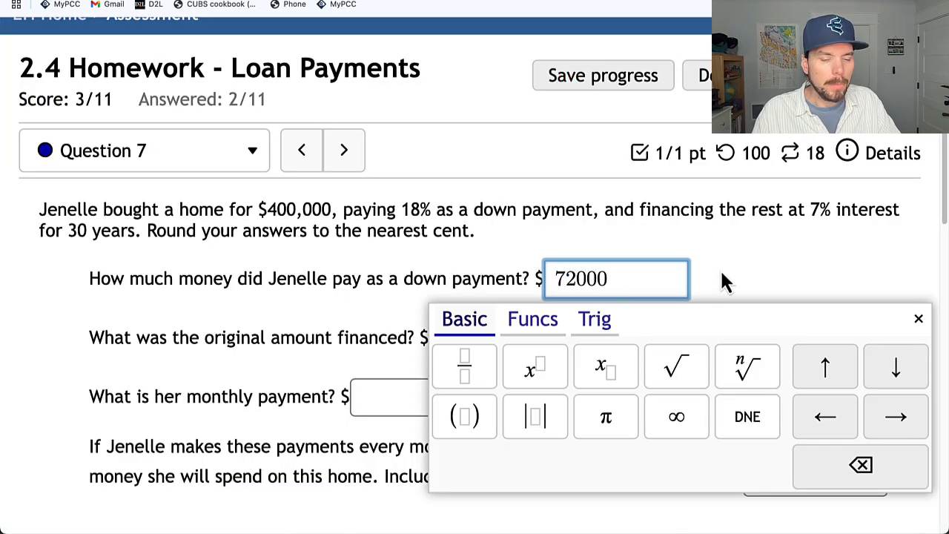
{"action": "key", "text": "Return"}
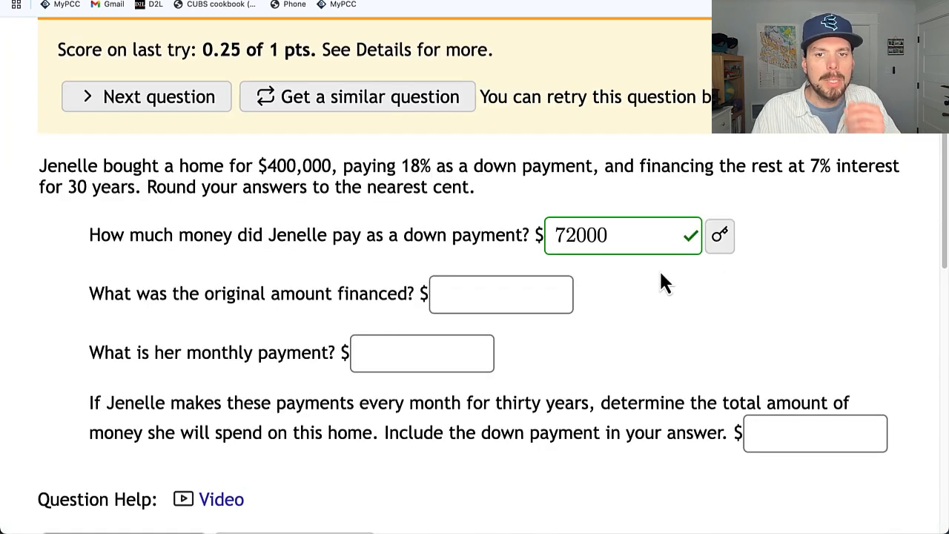
Return to the Financial Math spreadsheet, rename the Present Value header as Amount Financed, and fit its column width.
{"action": "key", "text": "ctrl+shift+Tab"}
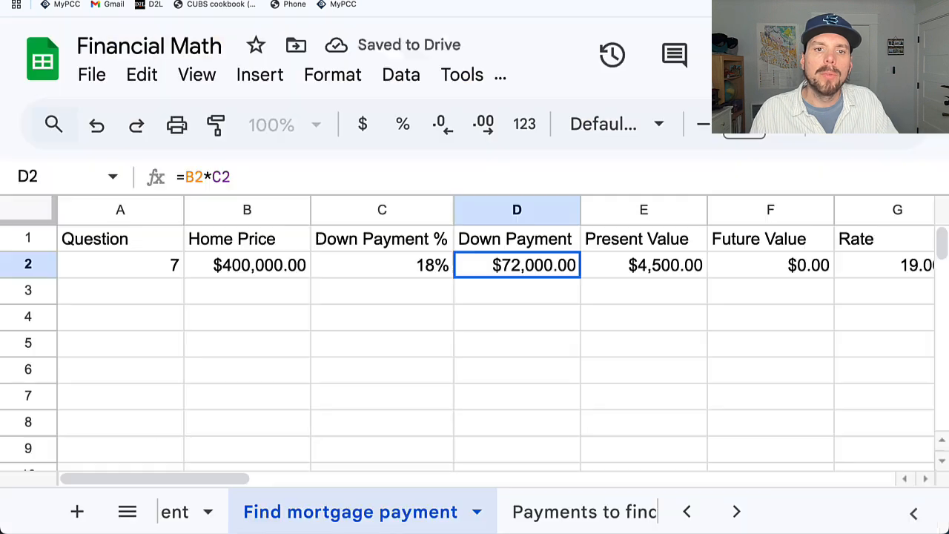
{"action": "left_click", "coordinate": [641, 273]}
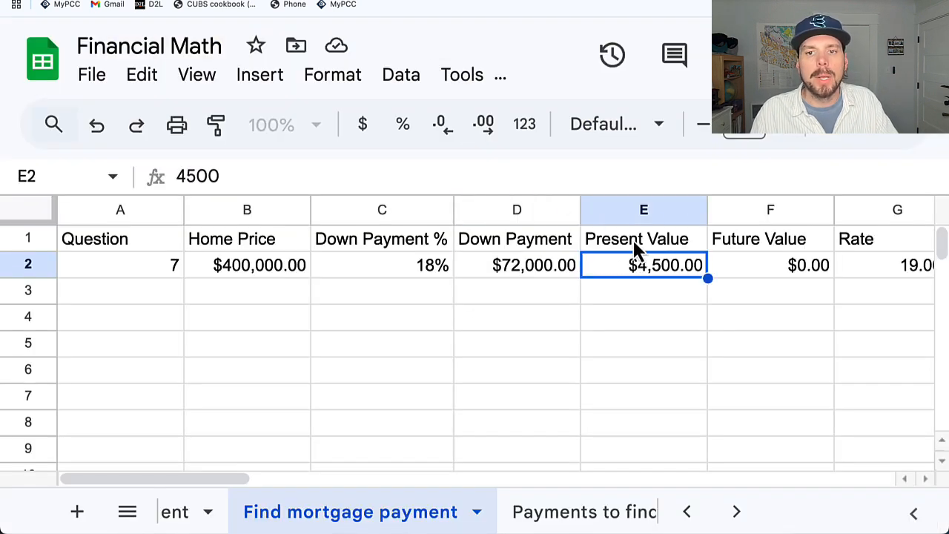
{"action": "left_click", "coordinate": [636, 244]}
{"action": "type", "text": "A"}
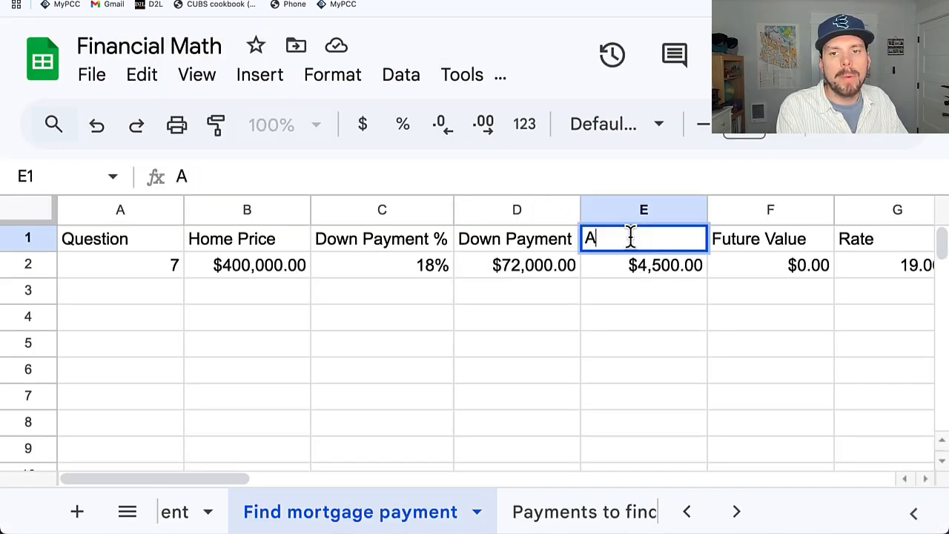
{"action": "type", "text": "mount Financed"}
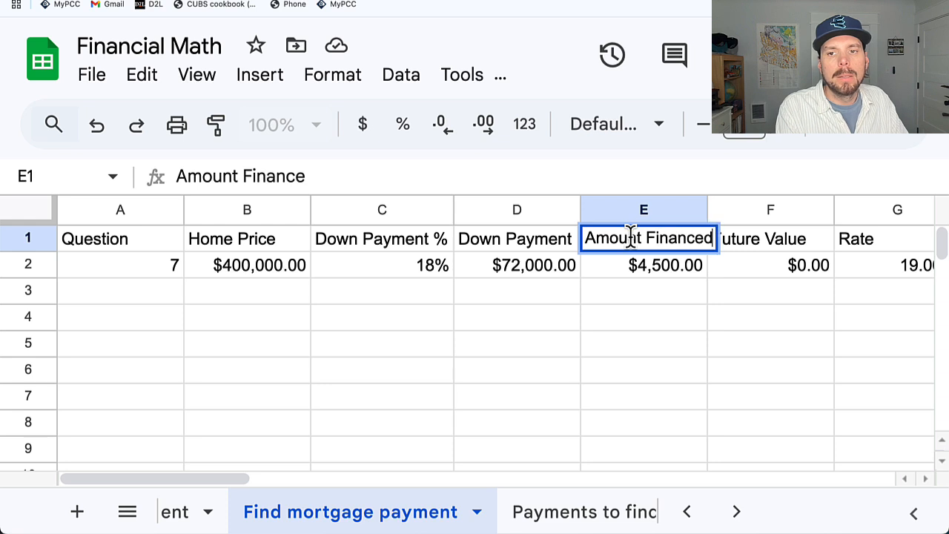
{"action": "key", "text": "Return"}
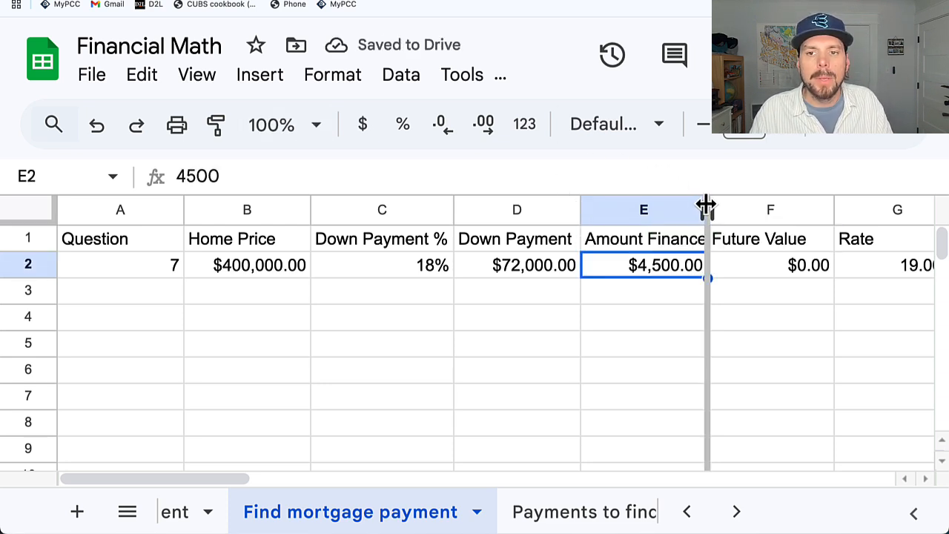
{"action": "double_click", "coordinate": [708, 210]}
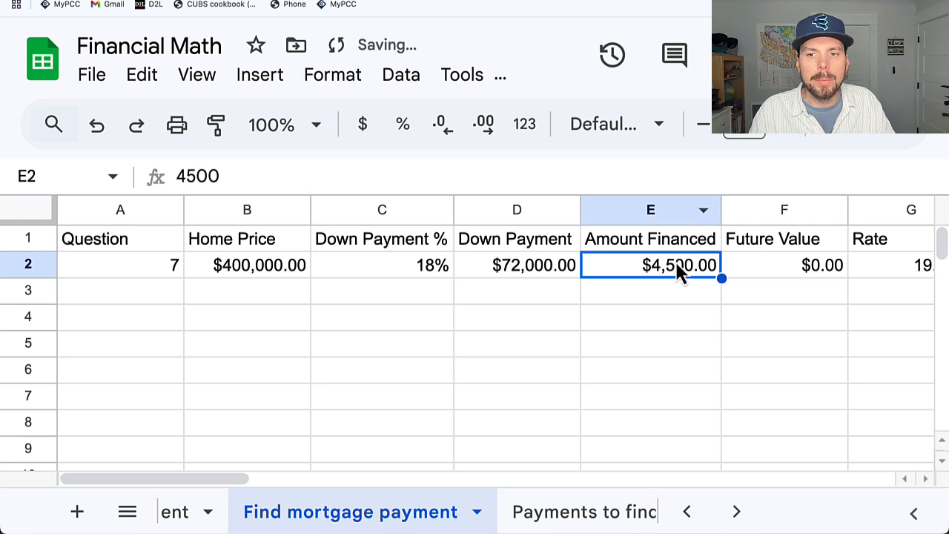
Calculate question 7's amount financed in E2 with the formula =B2-D2.
{"action": "type", "text": "="}
{"action": "left_click", "coordinate": [255, 270]}
{"action": "type", "text": "-"}
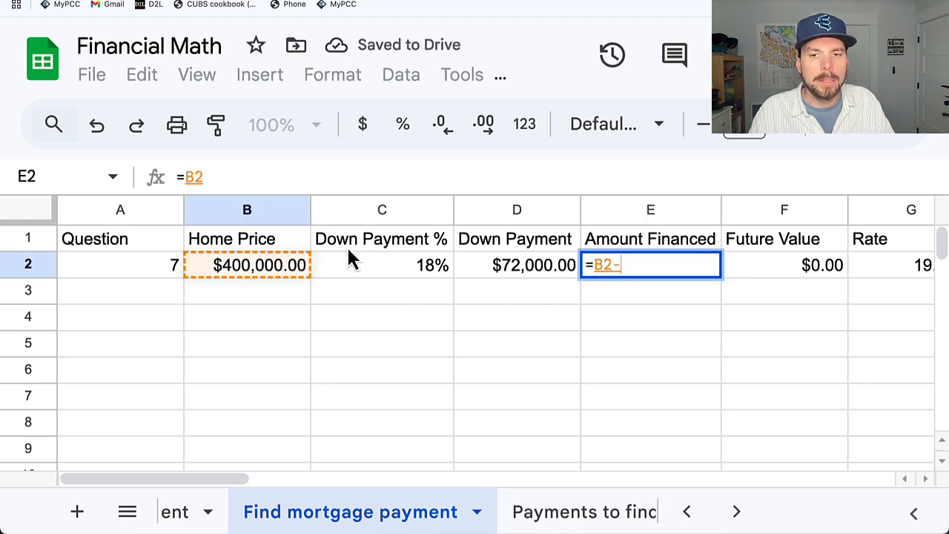
{"action": "left_click", "coordinate": [542, 272]}
{"action": "key", "text": "Return"}
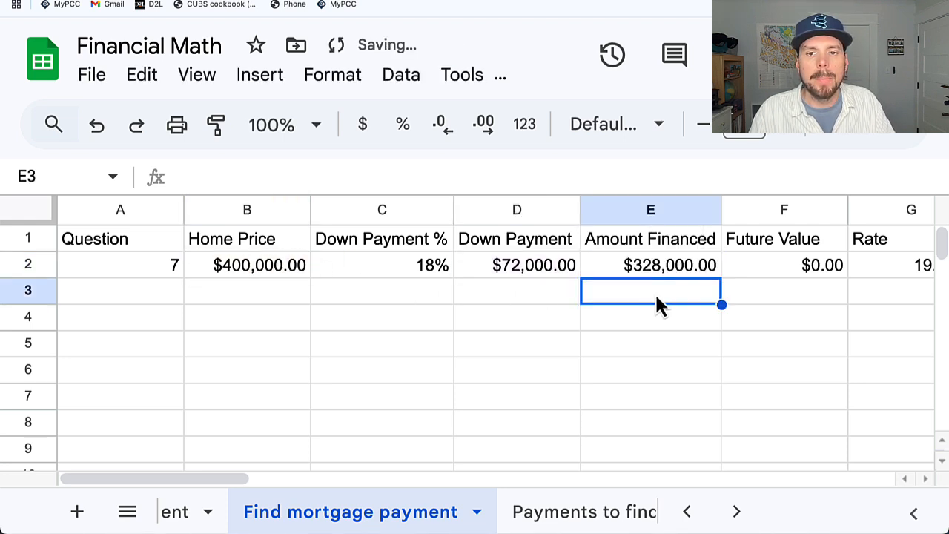
Check question 7's loan terms on the homework page and set the mortgage sheet's rate to 7% and time to 30 years.
{"action": "left_click_drag", "start_coordinate": [190, 479], "coordinate": [326, 476]}
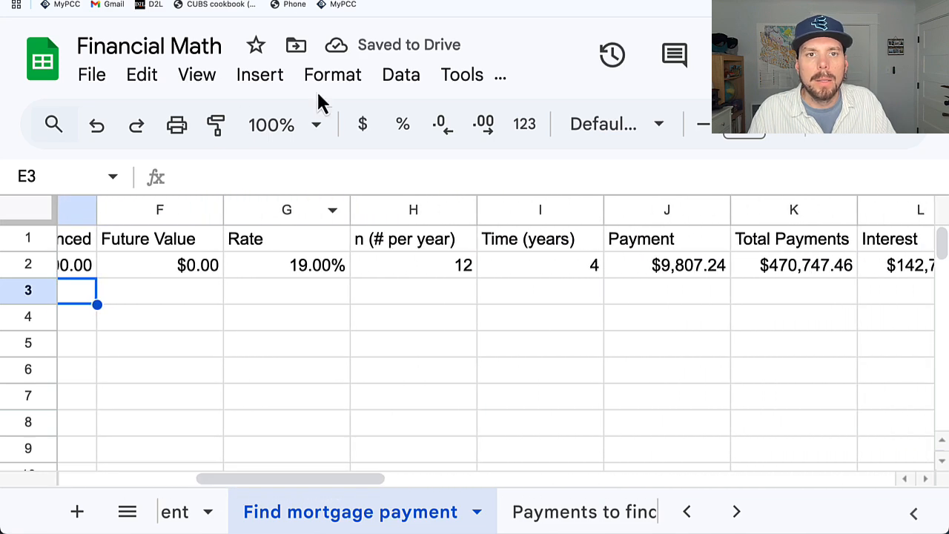
{"action": "left_click", "coordinate": [312, 0]}
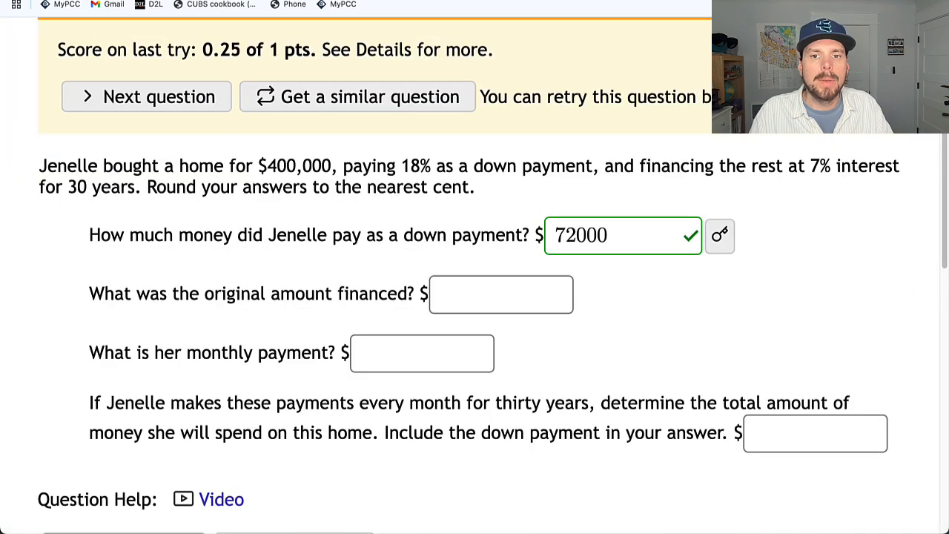
{"action": "left_click", "coordinate": [393, 1]}
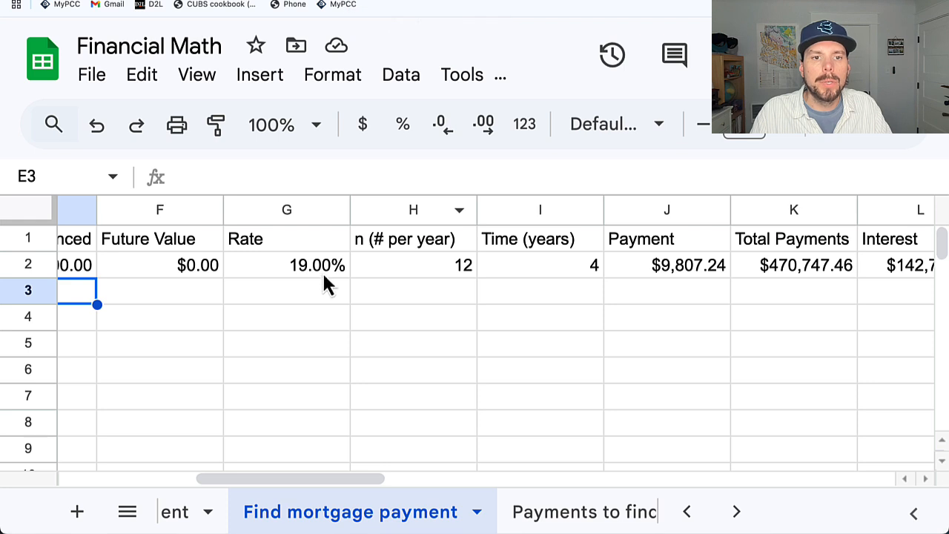
{"action": "left_click", "coordinate": [299, 273]}
{"action": "type", "text": "7"}
{"action": "left_click", "coordinate": [399, 272]}
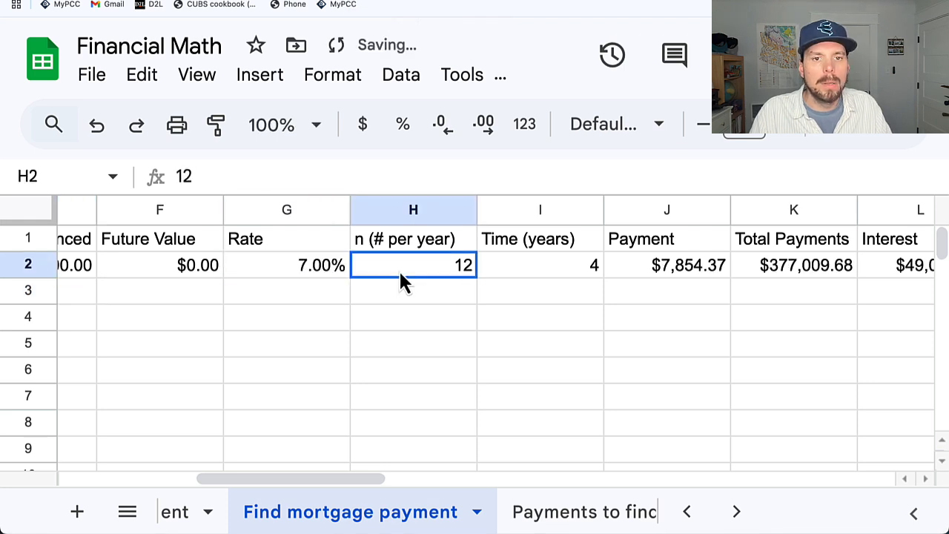
{"action": "left_click", "coordinate": [531, 266]}
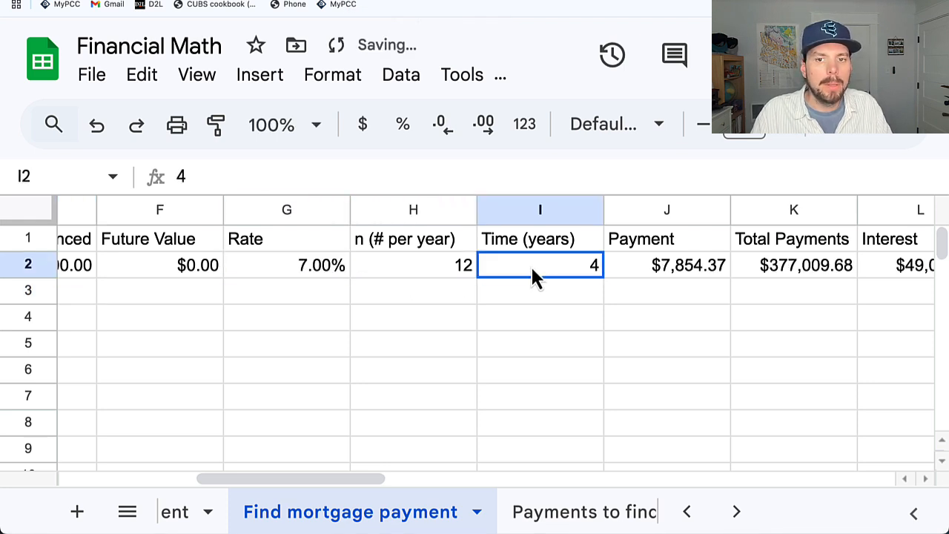
{"action": "type", "text": "30"}
{"action": "left_click", "coordinate": [575, 343]}
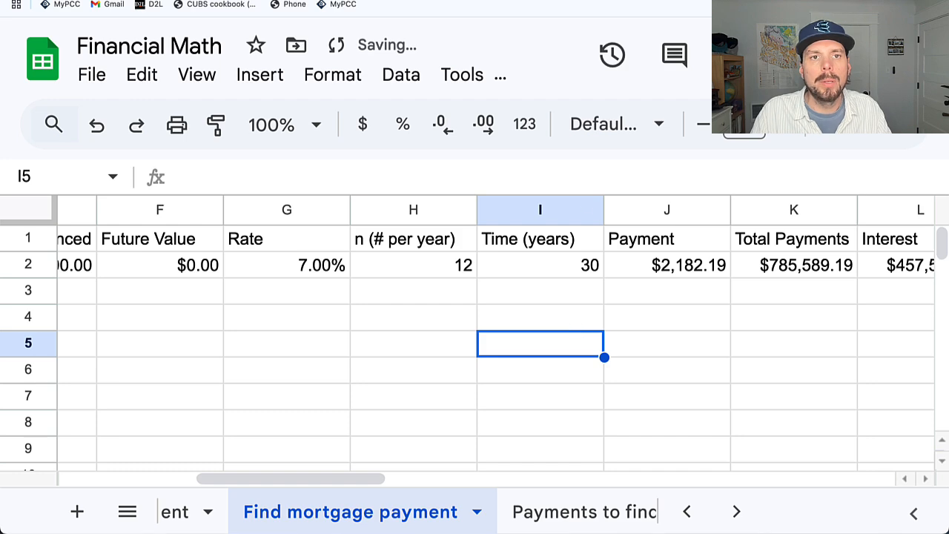
Examine how the PMT formula in J2 uses the rate, number of periods, amount financed and future value cells.
{"action": "left_click", "coordinate": [245, 1]}
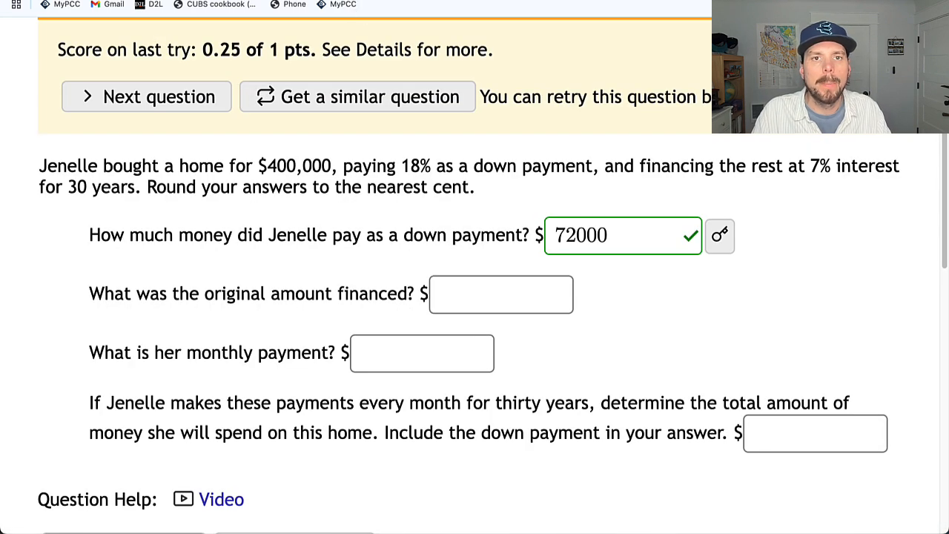
{"action": "left_click", "coordinate": [475, 1]}
{"action": "double_click", "coordinate": [700, 265]}
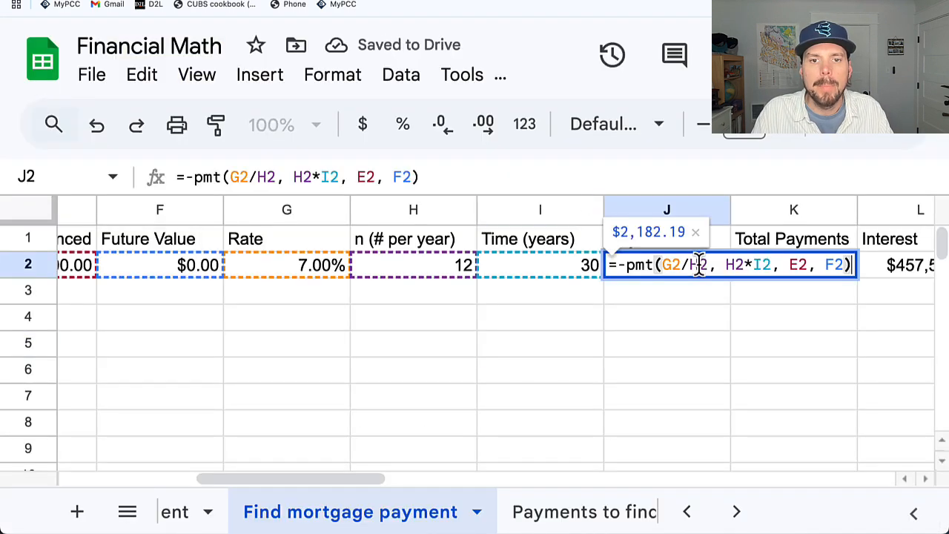
{"action": "left_click_drag", "start_coordinate": [373, 479], "coordinate": [350, 487]}
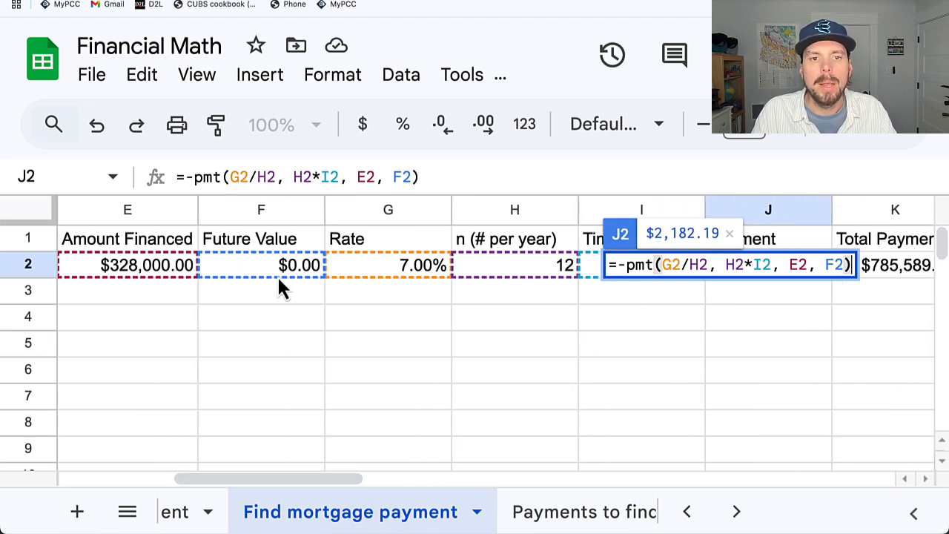
{"action": "left_click", "coordinate": [333, 177]}
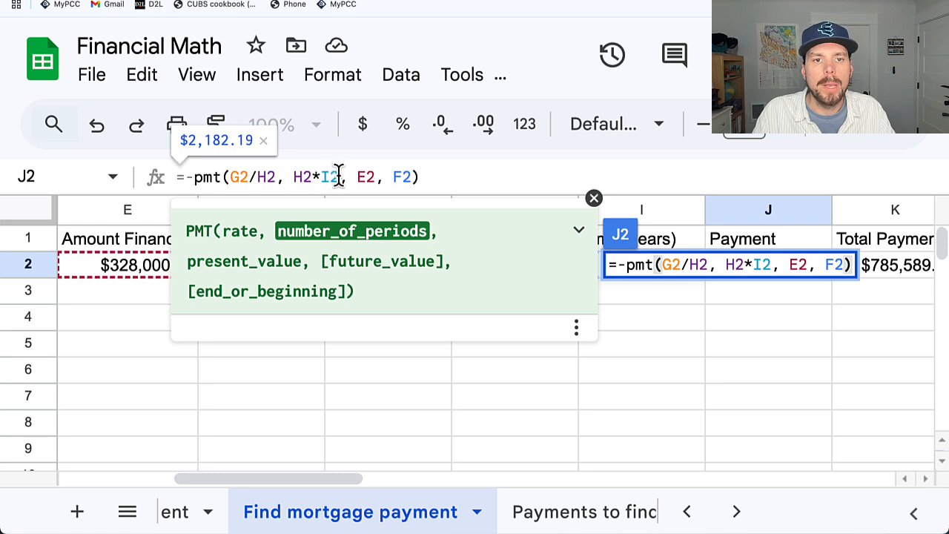
{"action": "left_click_drag", "start_coordinate": [274, 178], "coordinate": [232, 181]}
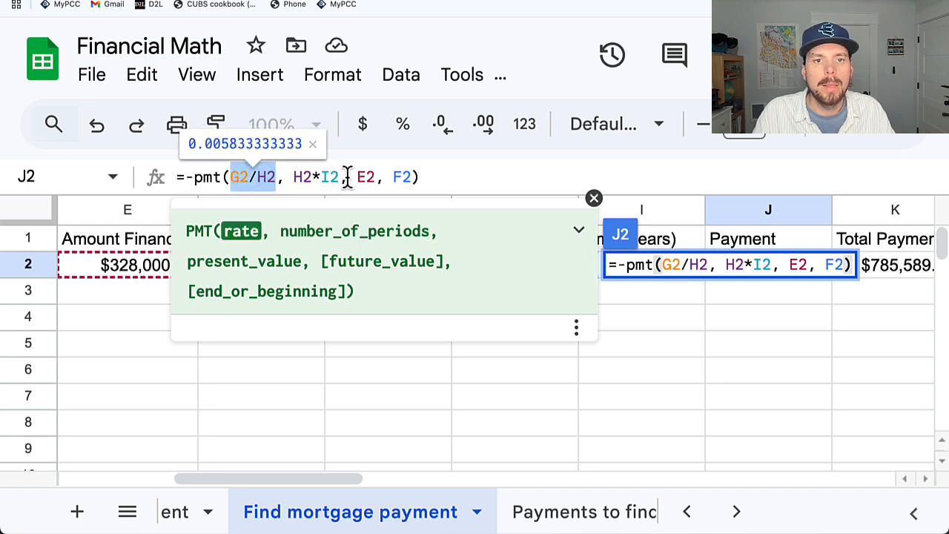
{"action": "left_click_drag", "start_coordinate": [339, 178], "coordinate": [293, 178]}
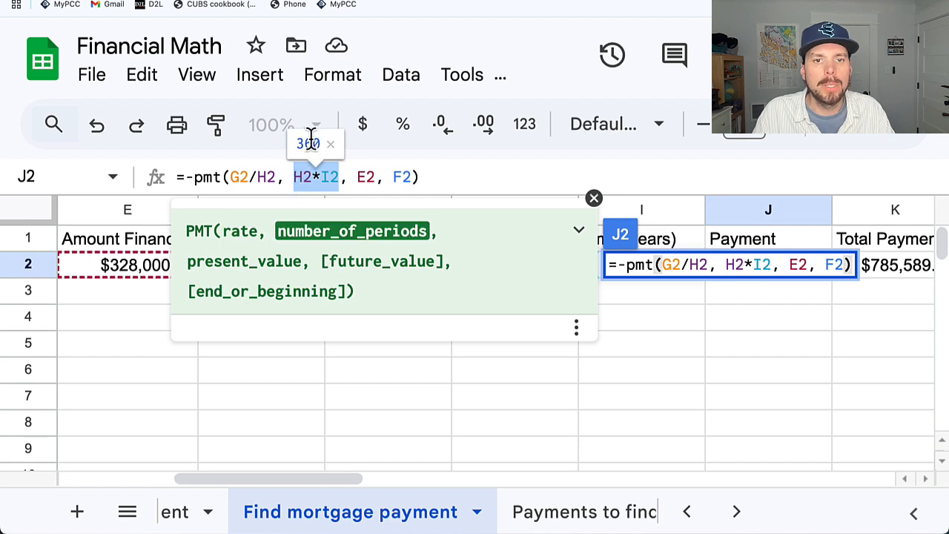
{"action": "left_click", "coordinate": [365, 178]}
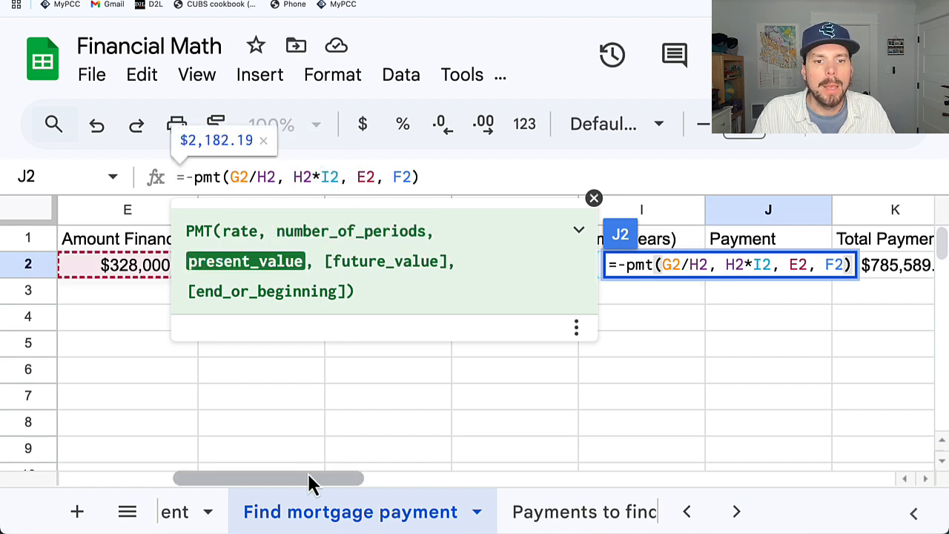
{"action": "left_click_drag", "start_coordinate": [308, 479], "coordinate": [264, 478]}
{"action": "left_click", "coordinate": [594, 198]}
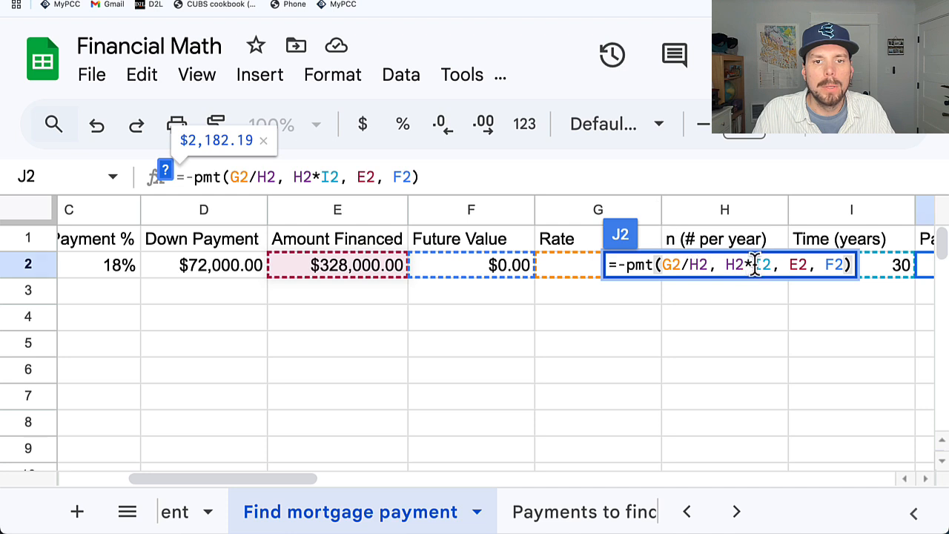
{"action": "left_click", "coordinate": [797, 266]}
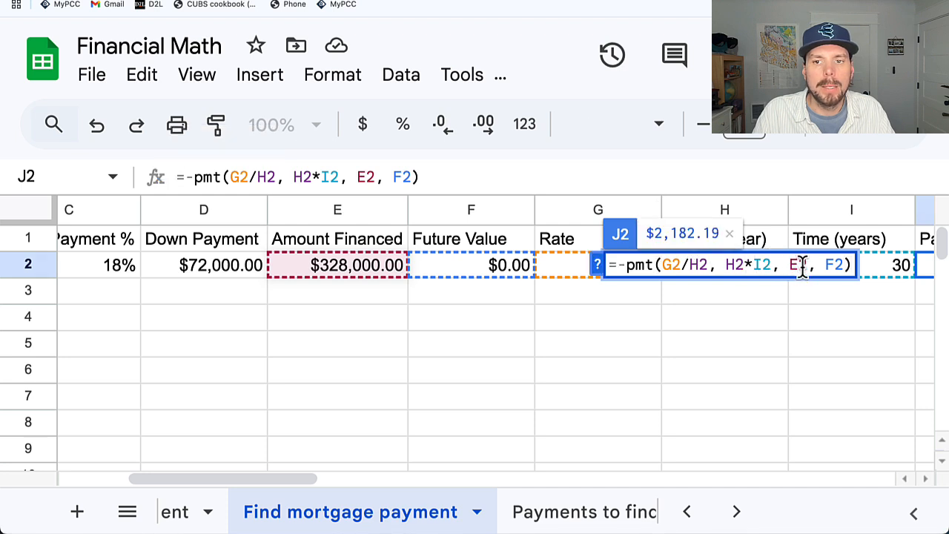
{"action": "left_click", "coordinate": [824, 267]}
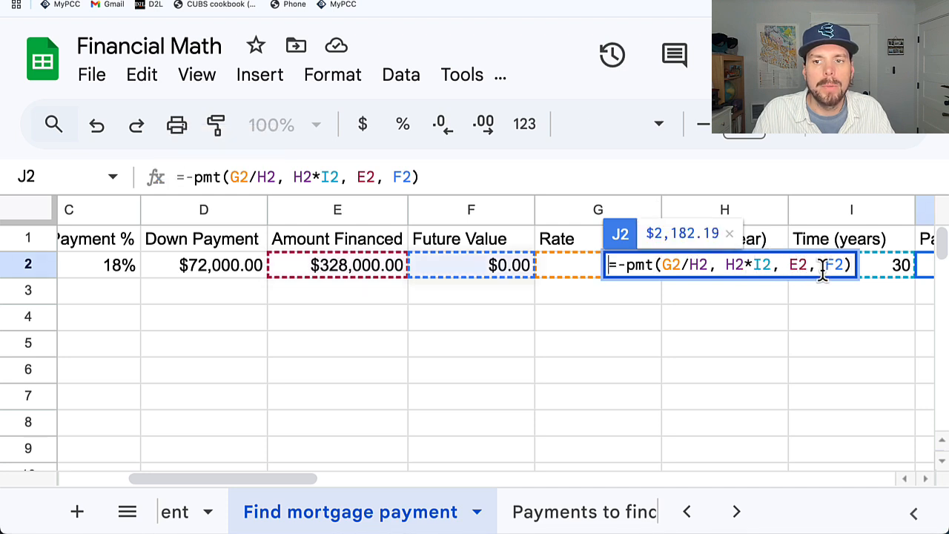
{"action": "key", "text": "Return"}
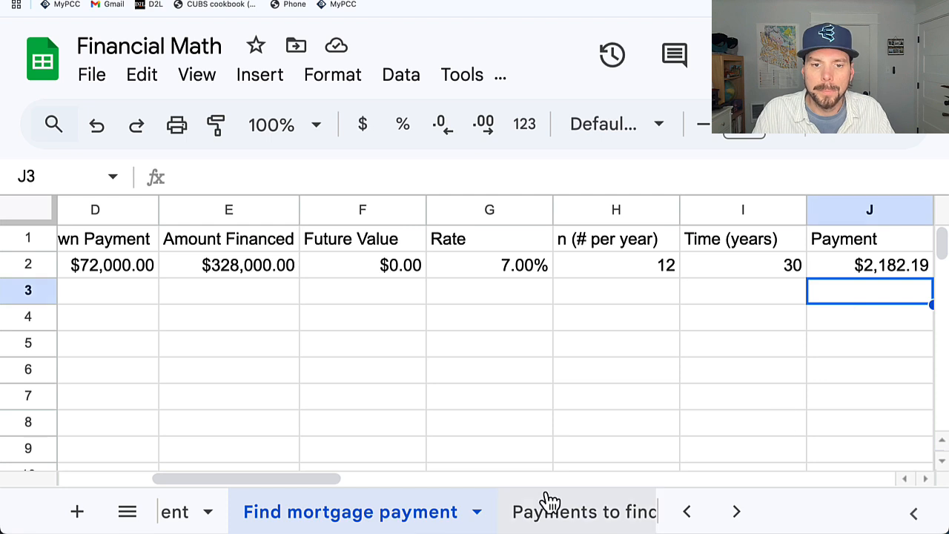
Copy the value 2,182.19 from the Payment cell J2 and switch to the 2.4 homework page.
{"action": "scroll", "coordinate": [317, 484], "scroll_direction": "right", "scroll_amount": 2}
{"action": "left_click_drag", "start_coordinate": [317, 484], "coordinate": [386, 483]}
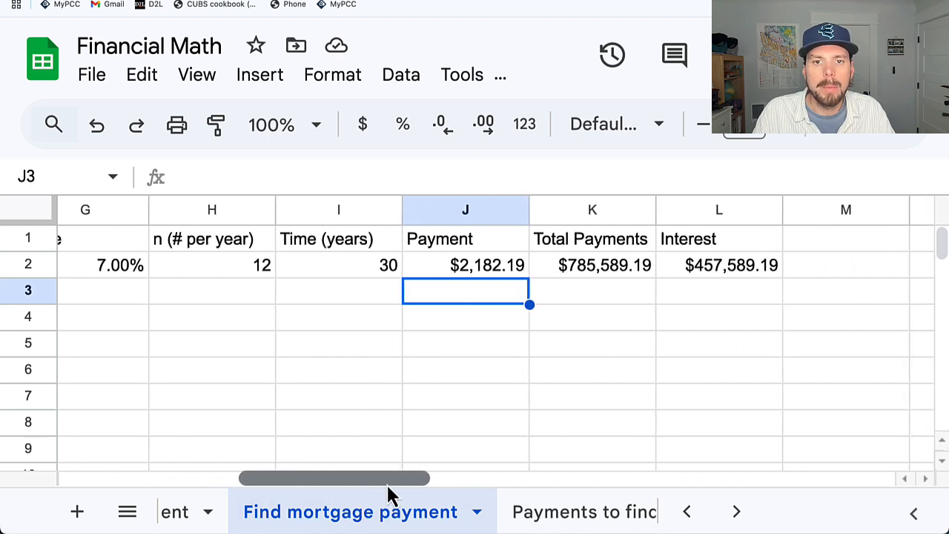
{"action": "left_click", "coordinate": [463, 265]}
{"action": "double_click", "coordinate": [475, 268]}
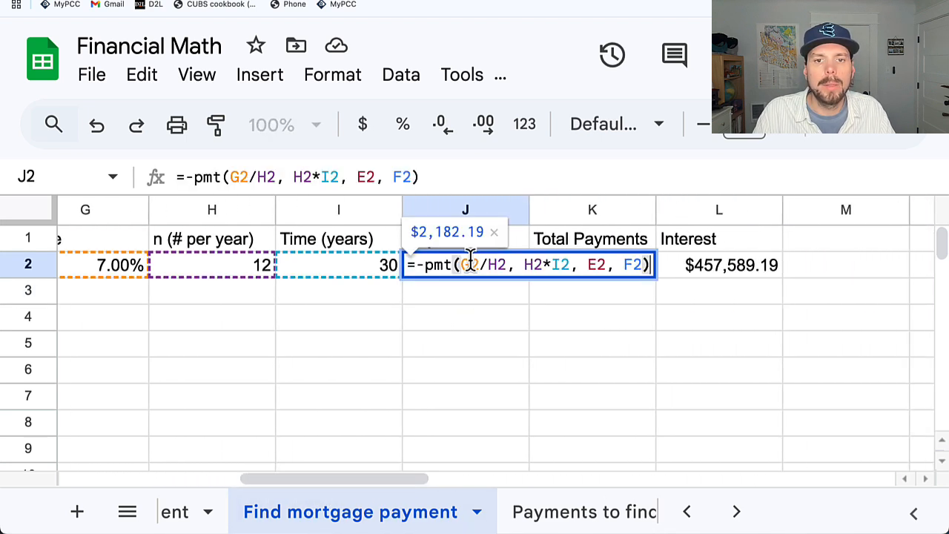
{"action": "double_click", "coordinate": [424, 243]}
{"action": "key", "text": "super+c"}
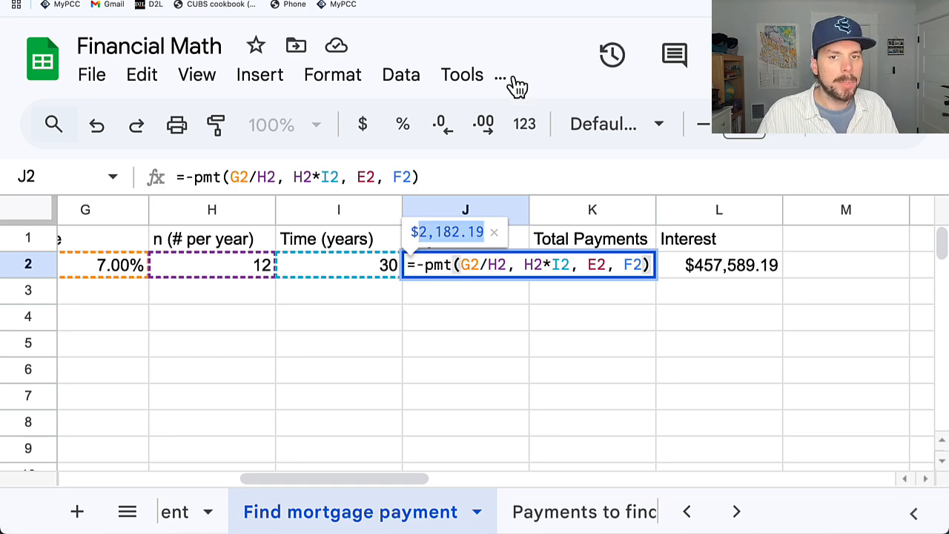
{"action": "key", "text": "ctrl+Tab"}
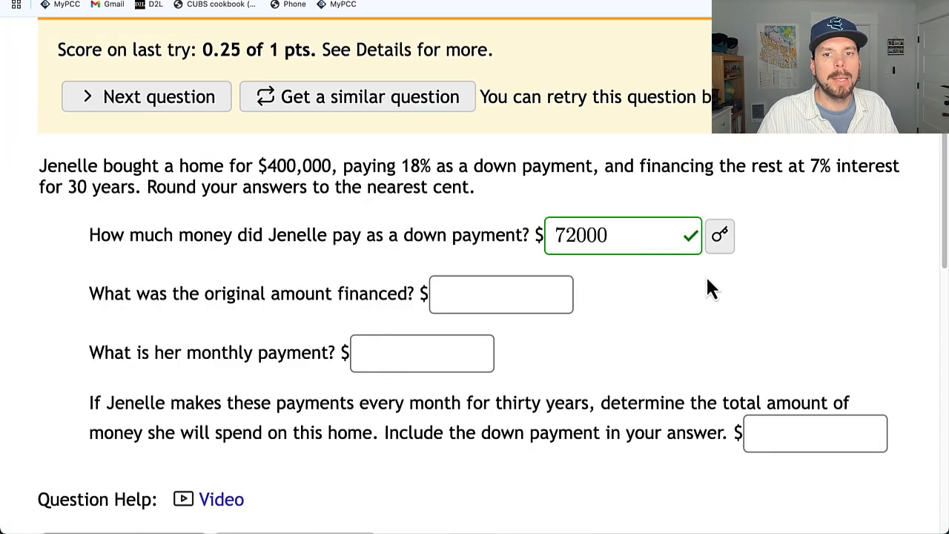
Submit 2,182.19 as question 7's original amount financed answer.
{"action": "left_click", "coordinate": [483, 298]}
{"action": "key", "text": "super+v"}
{"action": "left_click", "coordinate": [614, 298]}
{"action": "scroll", "coordinate": [220, 413], "scroll_direction": "down", "scroll_amount": 1}
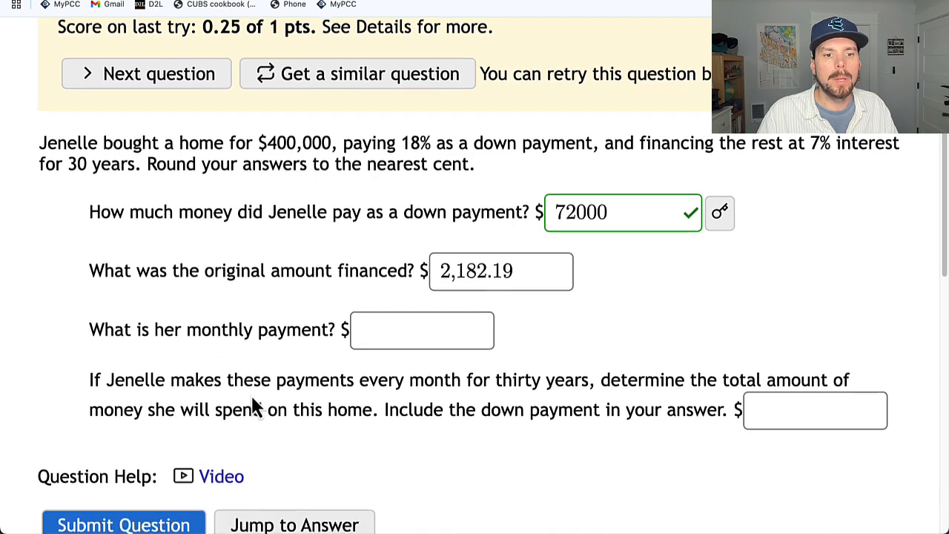
{"action": "left_click", "coordinate": [180, 515]}
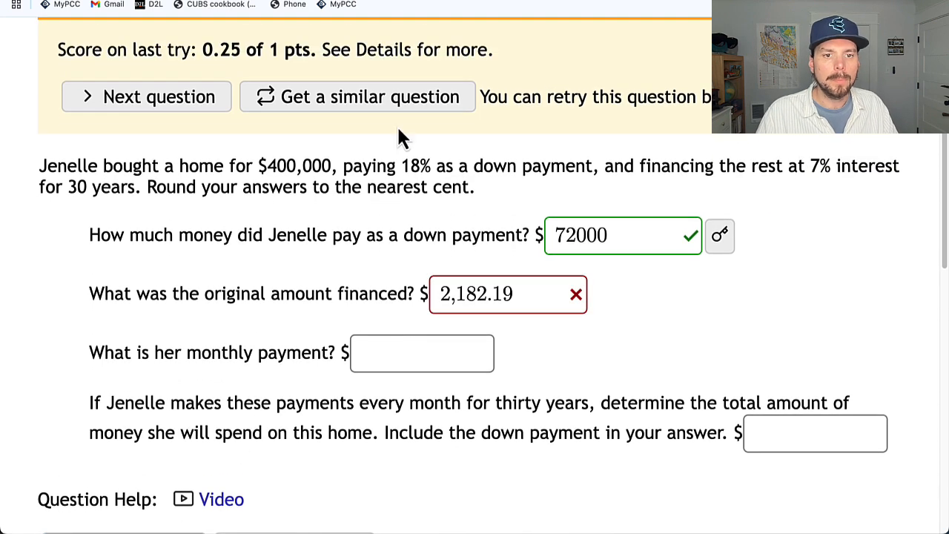
Fill in 2,182.19 as the monthly payment answer for question 7.
{"action": "left_click", "coordinate": [413, 354]}
{"action": "key", "text": "super+v"}
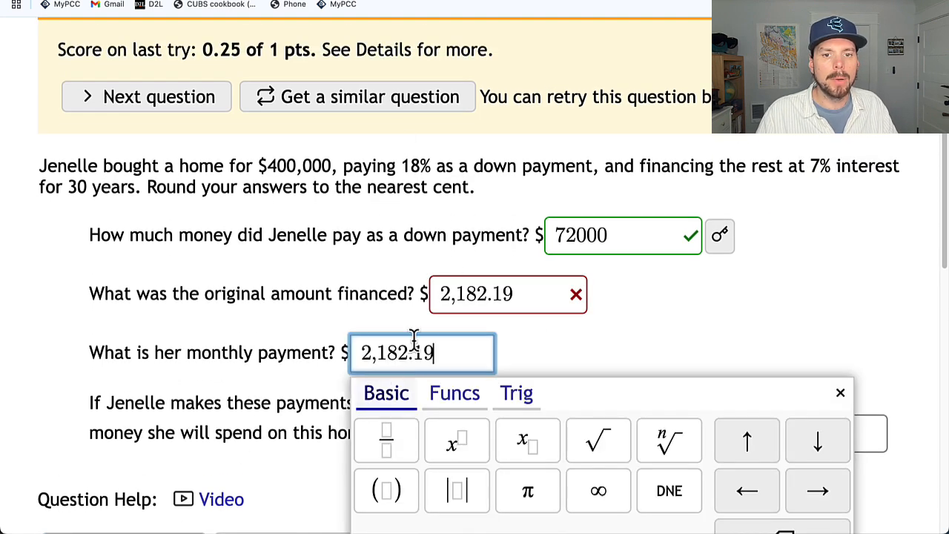
{"action": "left_click", "coordinate": [512, 339]}
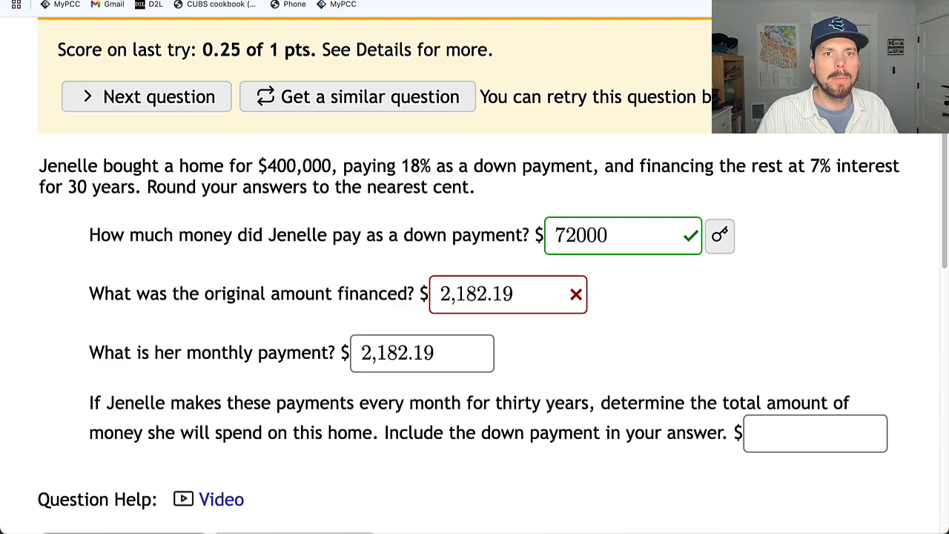
Return to the Financial Math spreadsheet and copy the value 328,000 from the Amount Financed cell E2.
{"action": "left_click", "coordinate": [323, 1]}
{"action": "key", "text": "Return"}
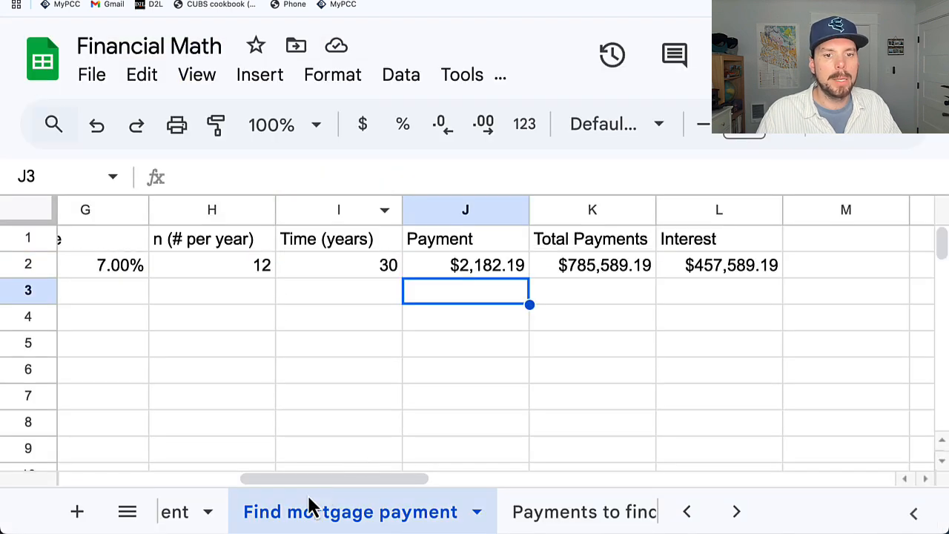
{"action": "left_click_drag", "start_coordinate": [326, 480], "coordinate": [239, 478]}
{"action": "double_click", "coordinate": [199, 264]}
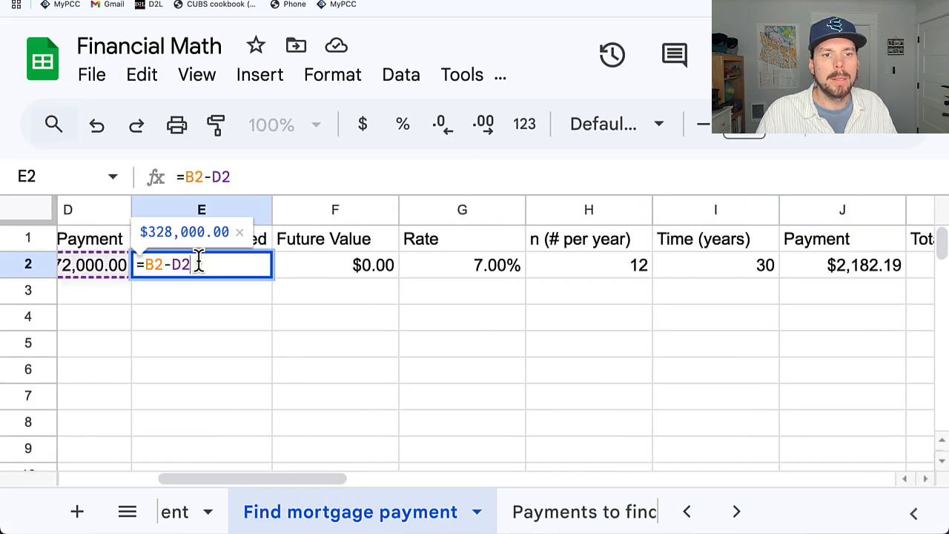
{"action": "left_click_drag", "start_coordinate": [206, 233], "coordinate": [149, 236]}
{"action": "key", "text": "ctrl+c"}
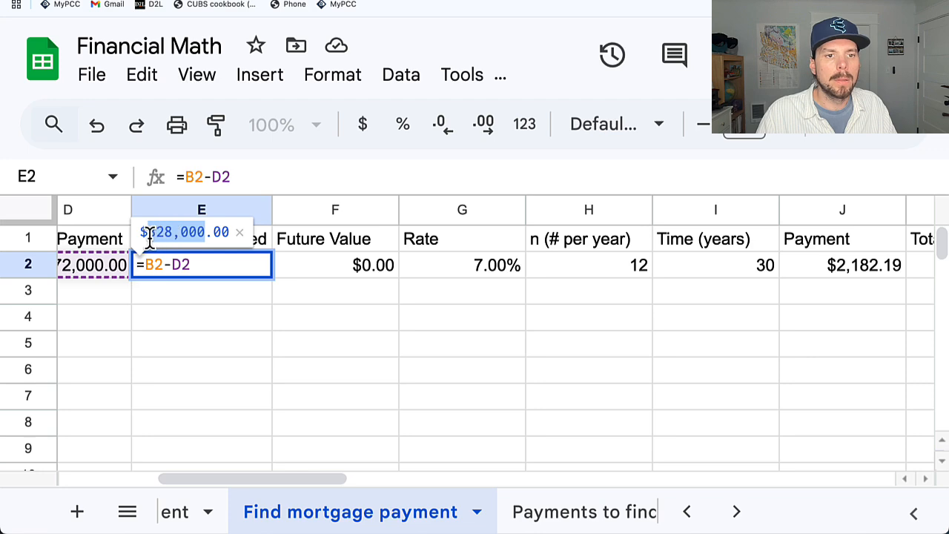
Switch to the homework page, replace the original amount financed answer with 328,000, and submit question 7.
{"action": "key", "text": "ctrl+Tab"}
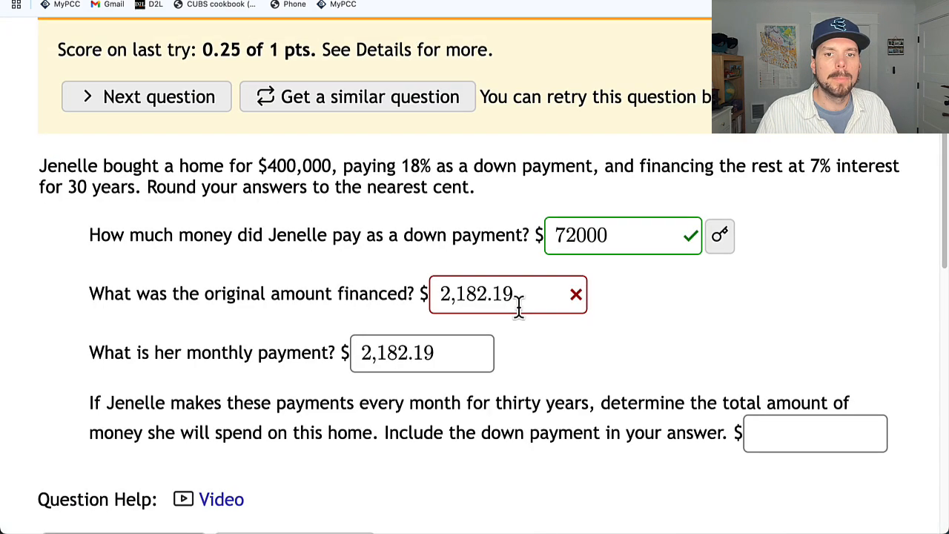
{"action": "left_click", "coordinate": [507, 289]}
{"action": "left_click_drag", "start_coordinate": [521, 290], "coordinate": [439, 294]}
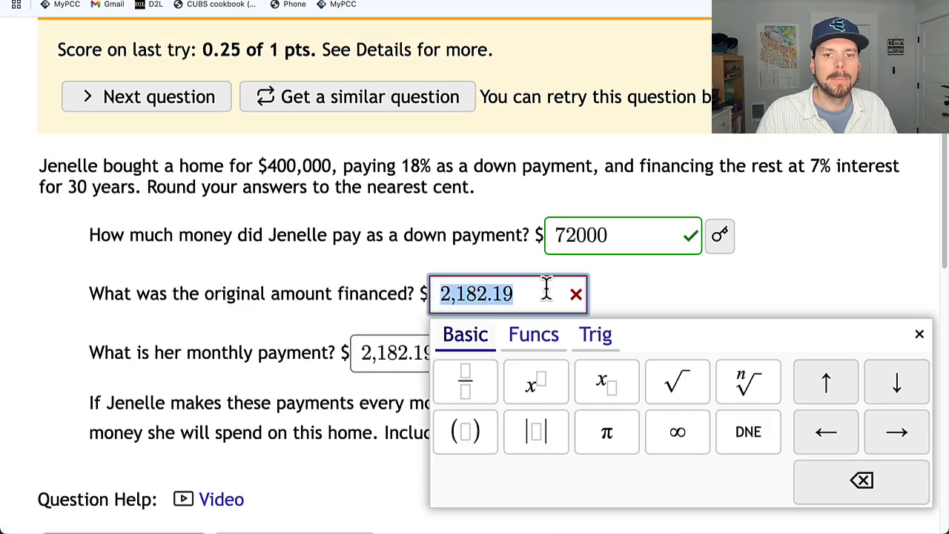
{"action": "key", "text": "ctrl+v"}
{"action": "left_click", "coordinate": [735, 307]}
{"action": "scroll", "coordinate": [447, 325], "scroll_direction": "down", "scroll_amount": 1}
{"action": "left_click", "coordinate": [158, 498]}
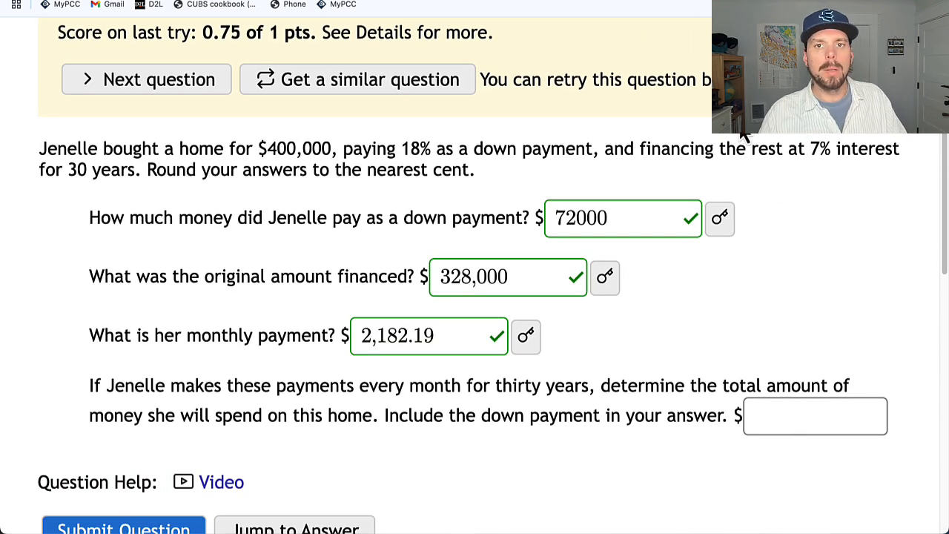
Return to the Financial Math spreadsheet and add a Total Spent heading in cell M1, beside the Interest column.
{"action": "left_click", "coordinate": [420, 2]}
{"action": "left_click", "coordinate": [351, 370]}
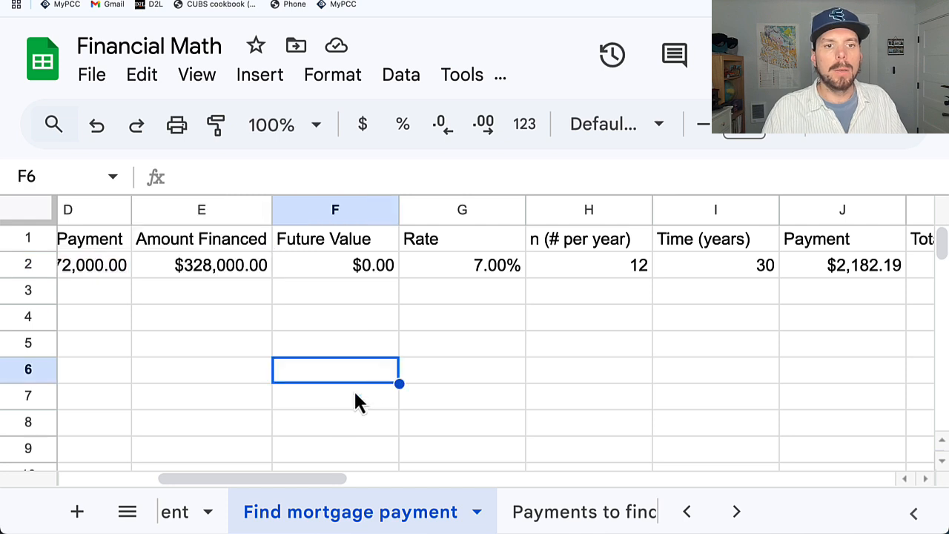
{"action": "left_click_drag", "start_coordinate": [317, 482], "coordinate": [441, 464]}
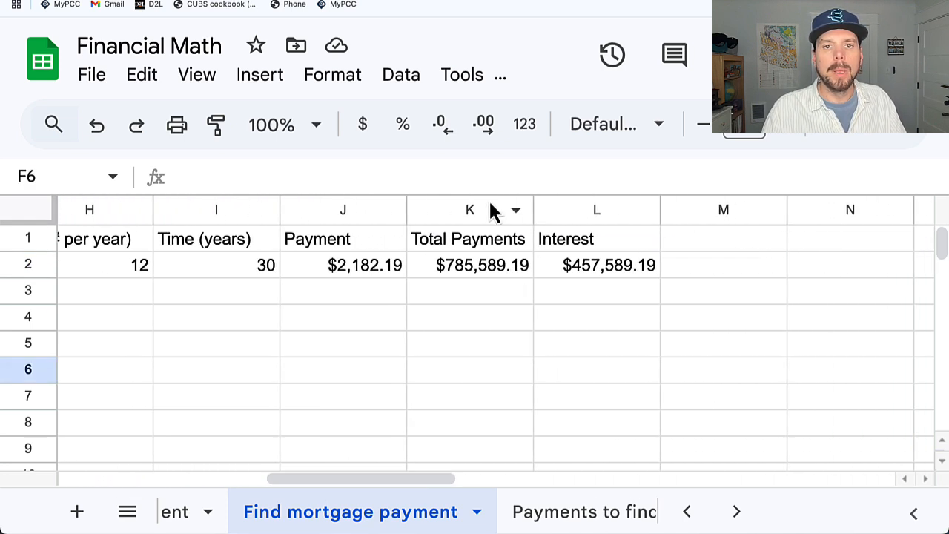
{"action": "left_click", "coordinate": [471, 210]}
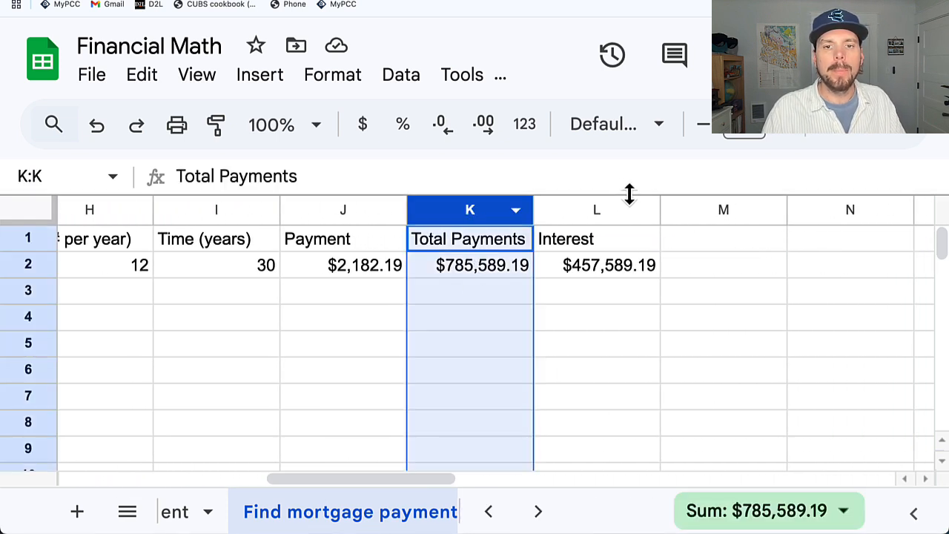
{"action": "left_click", "coordinate": [596, 210]}
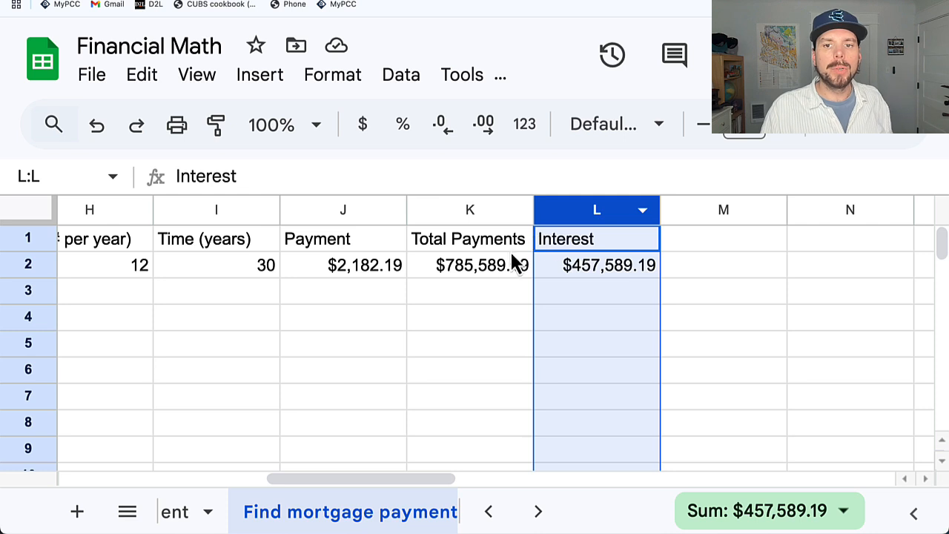
{"action": "left_click", "coordinate": [704, 239]}
{"action": "type", "text": "Tot"}
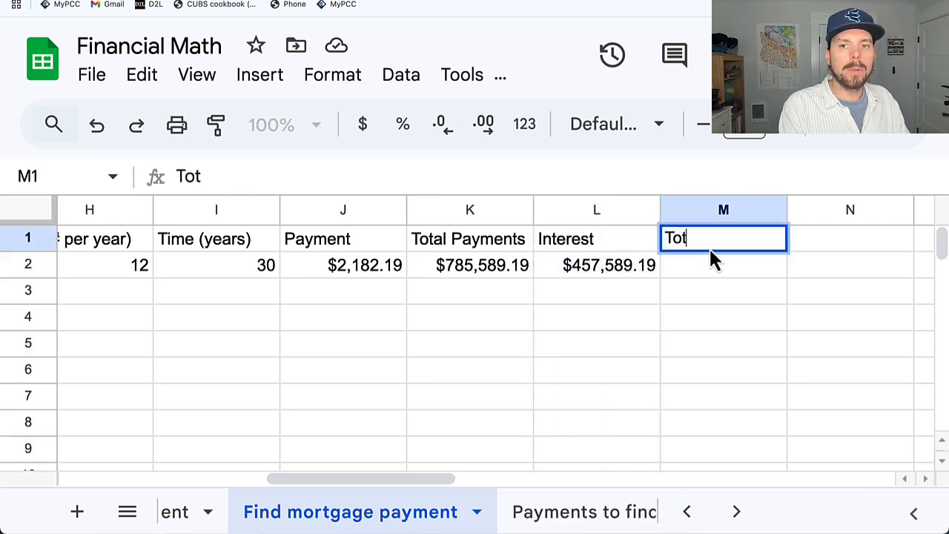
{"action": "type", "text": "al Spent"}
{"action": "key", "text": "Return"}
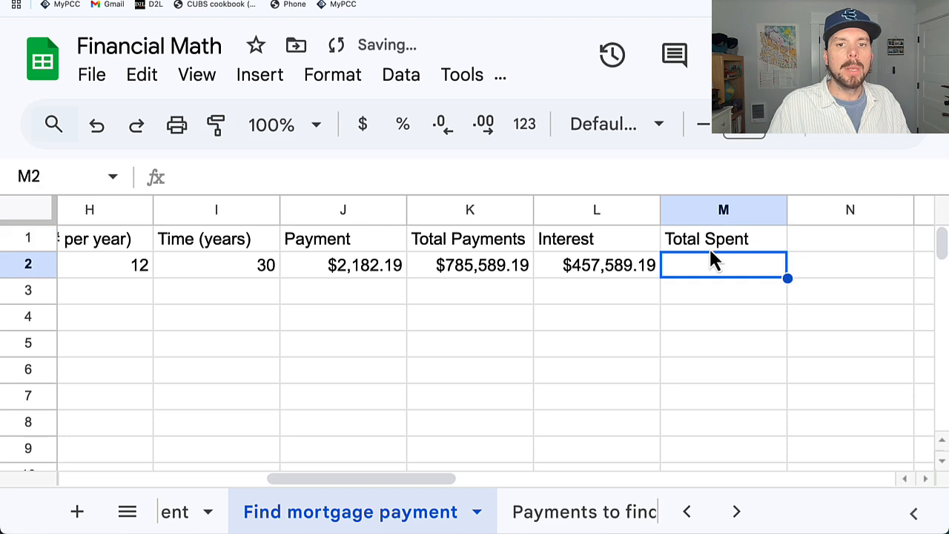
Enter the formula =K2+D2 in cell M2 to add the total payments and the down payment.
{"action": "type", "text": "="}
{"action": "left_click", "coordinate": [501, 268]}
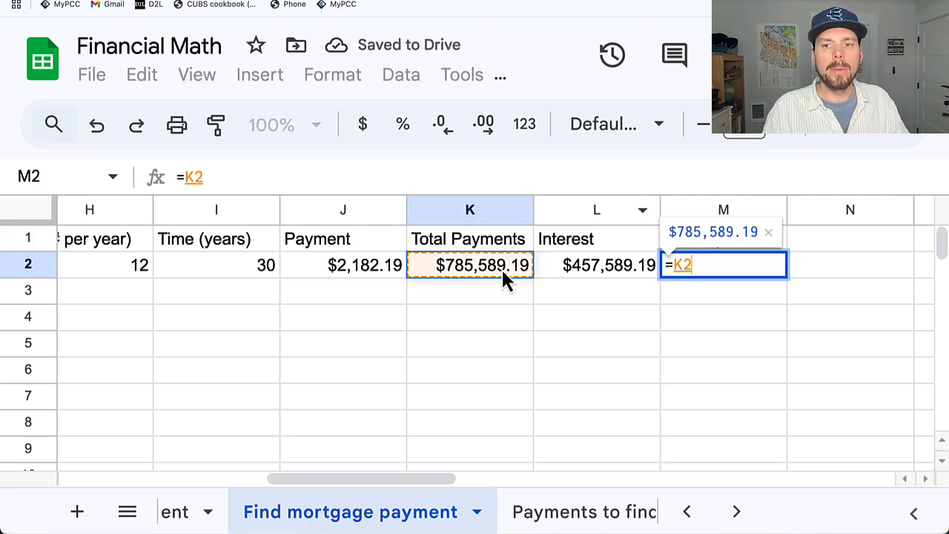
{"action": "left_click_drag", "start_coordinate": [389, 478], "coordinate": [253, 481]}
{"action": "type", "text": "+"}
{"action": "left_click", "coordinate": [213, 267]}
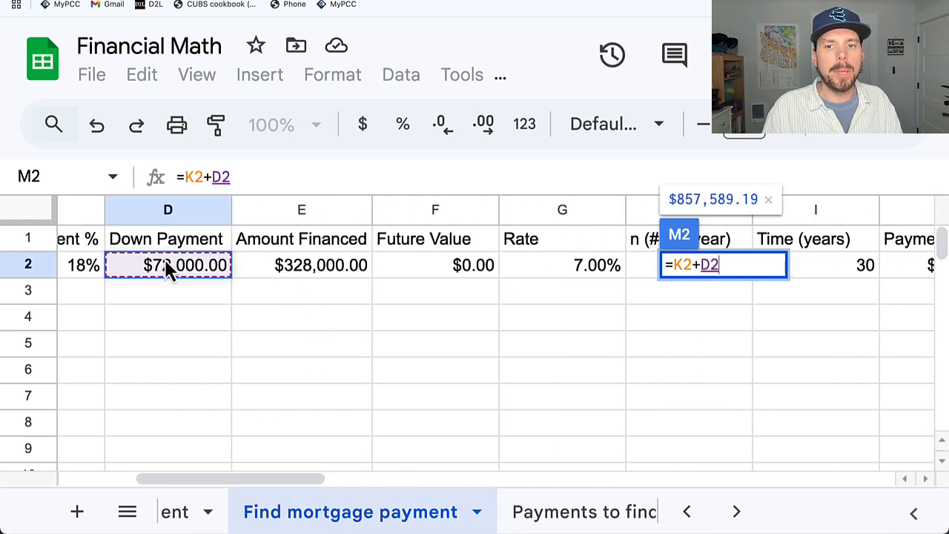
{"action": "key", "text": "Return"}
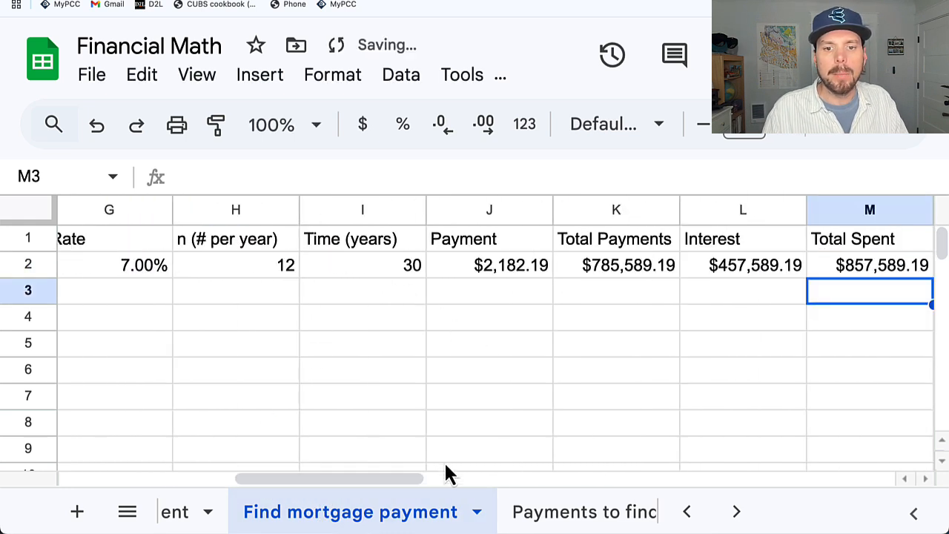
Copy the calculated value $857,589.19 from the Total Spent cell M2.
{"action": "left_click_drag", "start_coordinate": [393, 478], "coordinate": [508, 455]}
{"action": "left_click", "coordinate": [390, 214]}
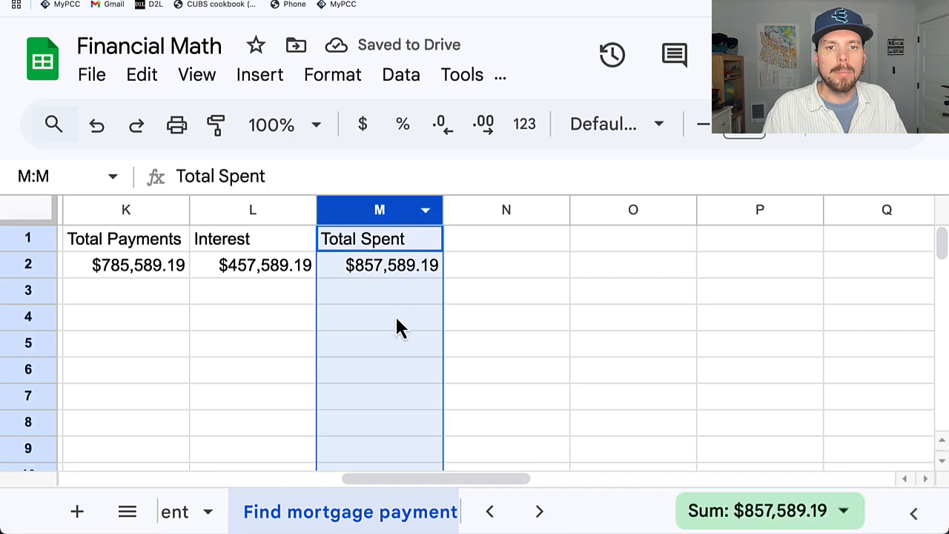
{"action": "left_click_drag", "start_coordinate": [476, 479], "coordinate": [398, 455]}
{"action": "left_click", "coordinate": [712, 268]}
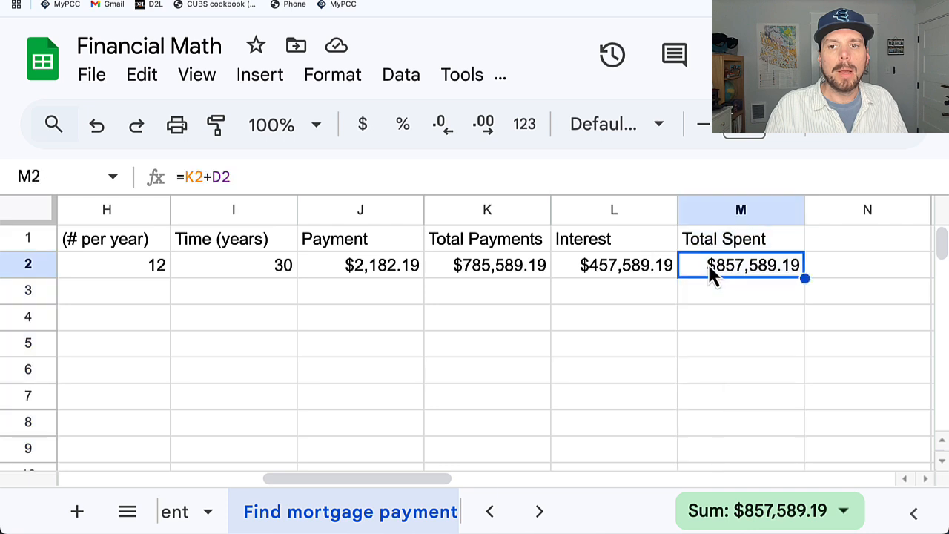
{"action": "double_click", "coordinate": [708, 265]}
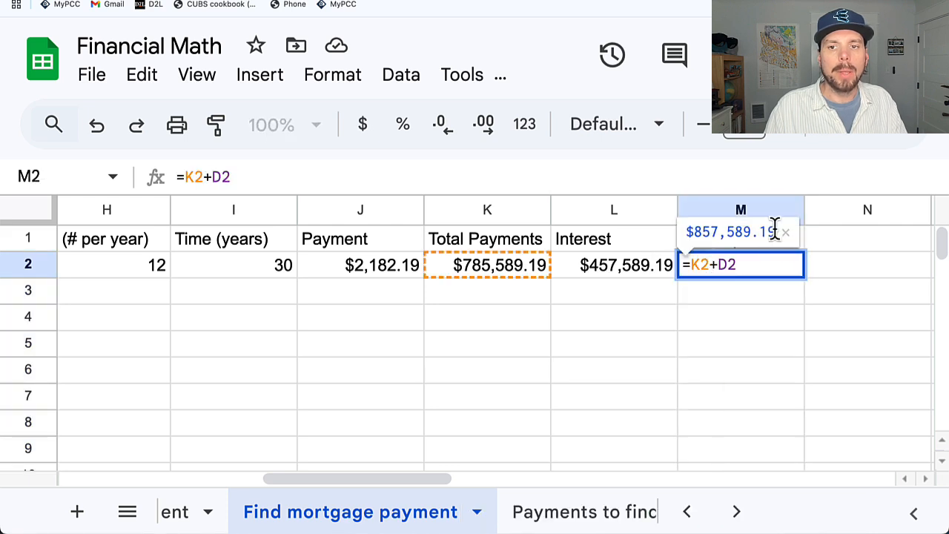
{"action": "left_click_drag", "start_coordinate": [775, 230], "coordinate": [690, 249]}
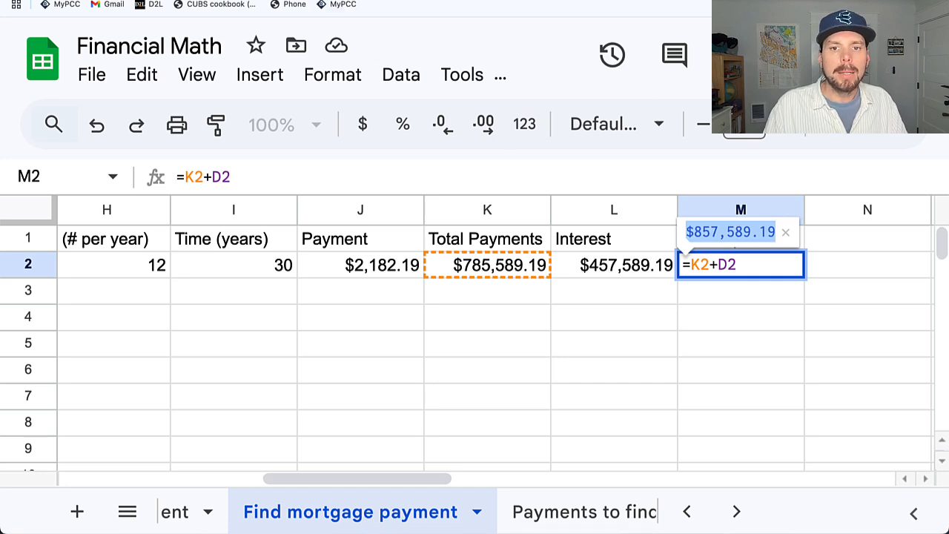
Switch to the homework page, fill in $857,589.19 as the total amount spent on the home, and submit question 7.
{"action": "left_click", "coordinate": [260, 1]}
{"action": "left_click", "coordinate": [778, 419]}
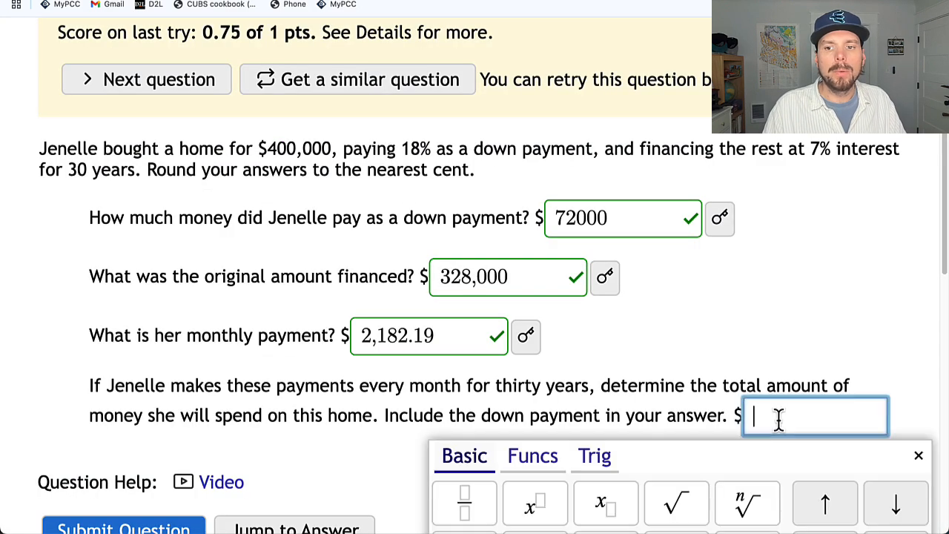
{"action": "key", "text": "super+v"}
{"action": "left_click", "coordinate": [845, 332]}
{"action": "scroll", "coordinate": [477, 396], "scroll_direction": "down", "scroll_amount": 1}
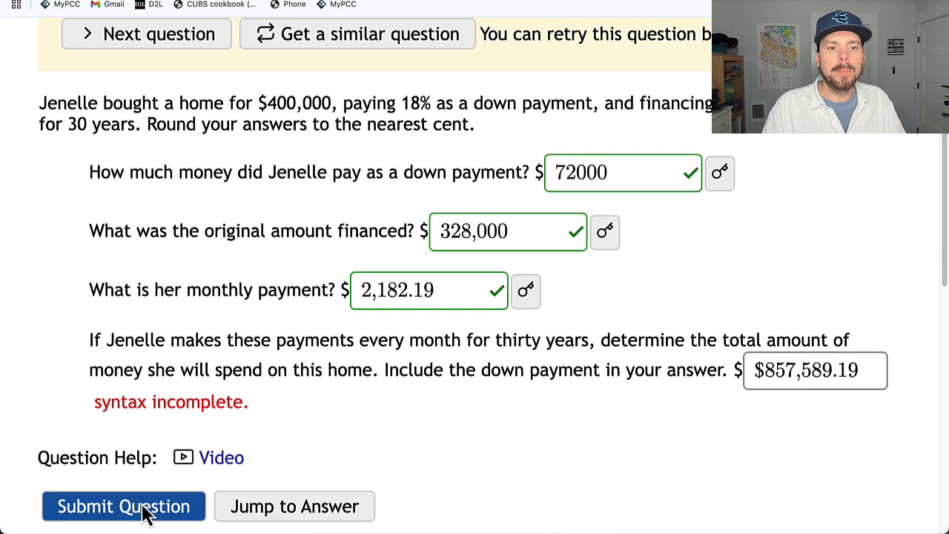
{"action": "left_click", "coordinate": [145, 516]}
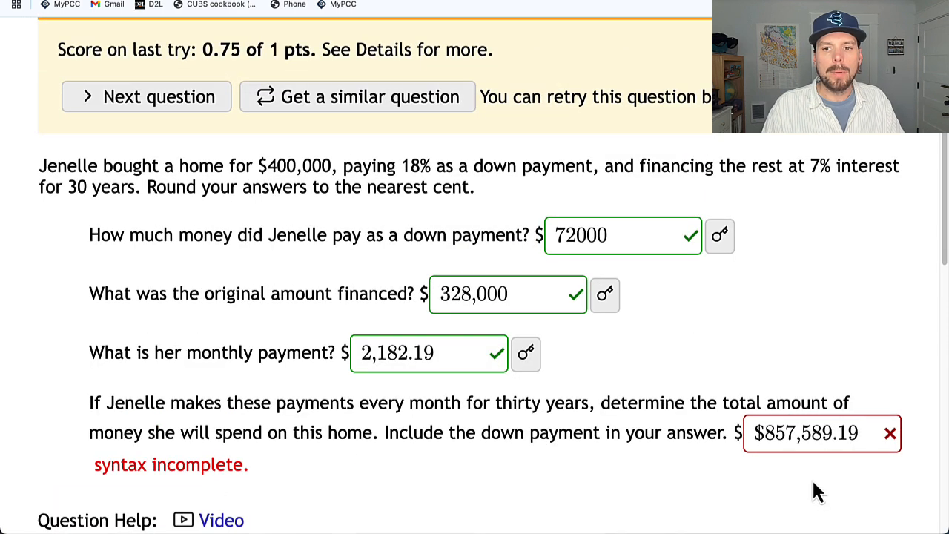
Remove the dollar sign from the total amount answer so it reads 857,589.19, and resubmit question 7.
{"action": "left_click", "coordinate": [755, 433]}
{"action": "key", "text": "BackSpace"}
{"action": "left_click", "coordinate": [797, 289]}
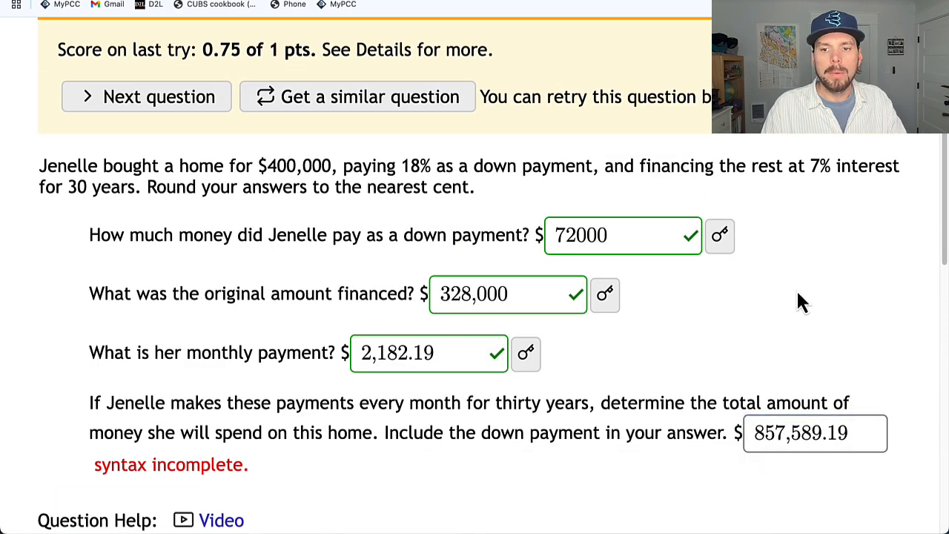
{"action": "scroll", "coordinate": [797, 289], "scroll_direction": "down", "scroll_amount": 2}
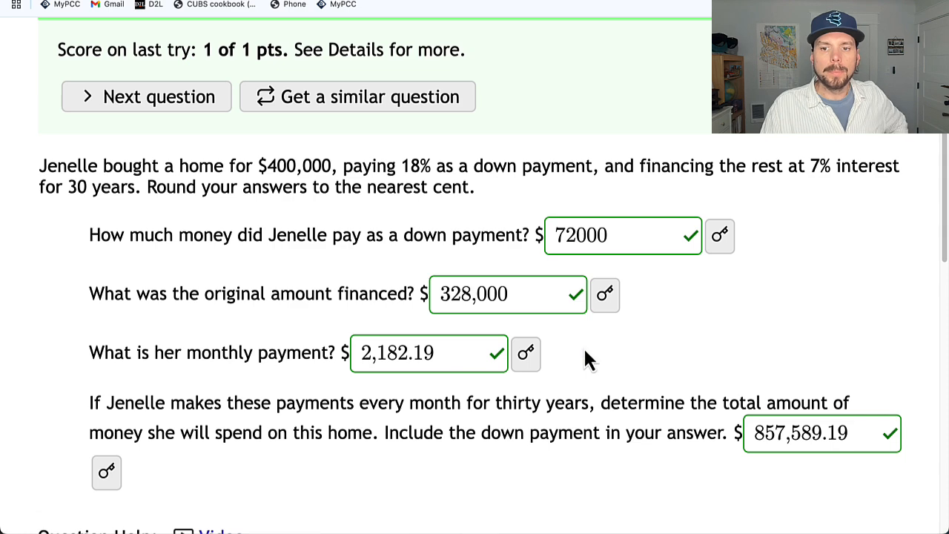
{"action": "left_click", "coordinate": [509, 2]}
{"action": "left_click", "coordinate": [281, 343]}
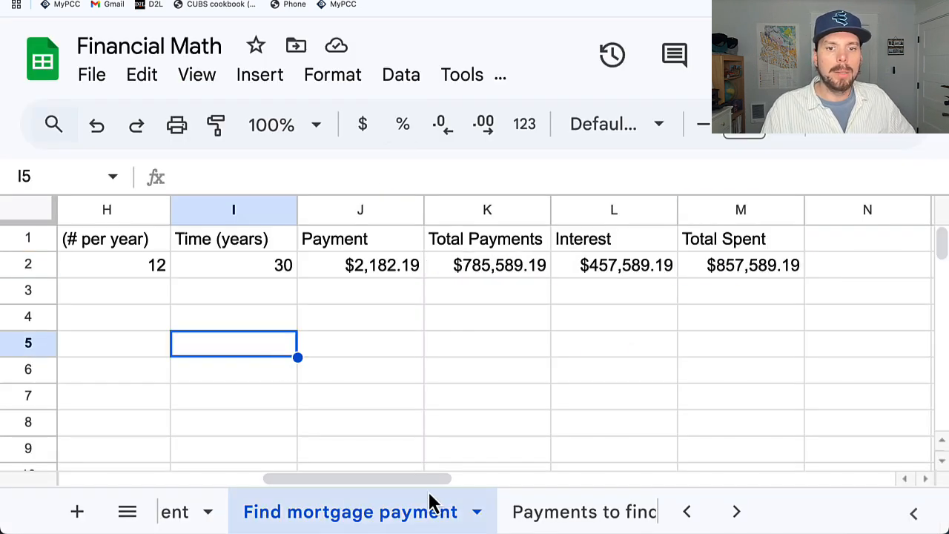
{"action": "scroll", "coordinate": [383, 482], "scroll_direction": "left", "scroll_amount": 5}
{"action": "left_click", "coordinate": [397, 273]}
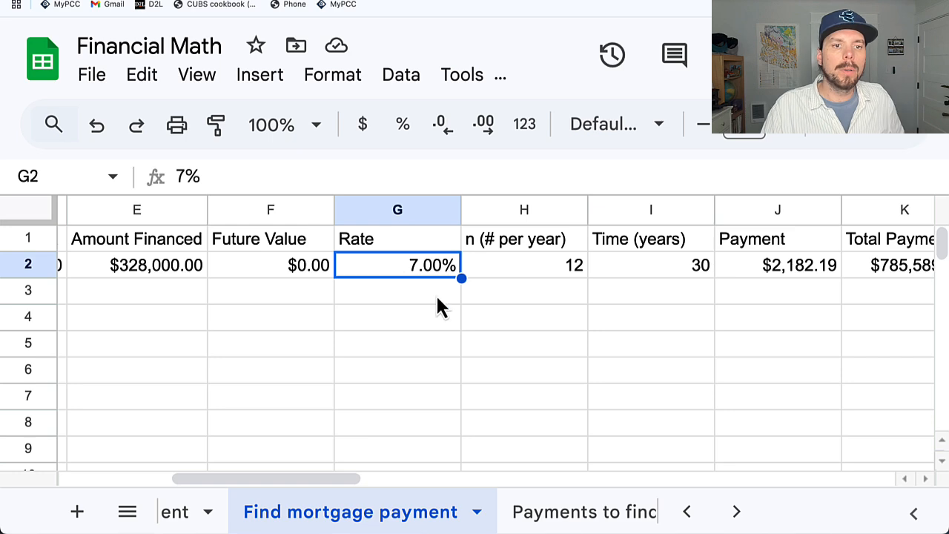
{"action": "left_click", "coordinate": [512, 2]}
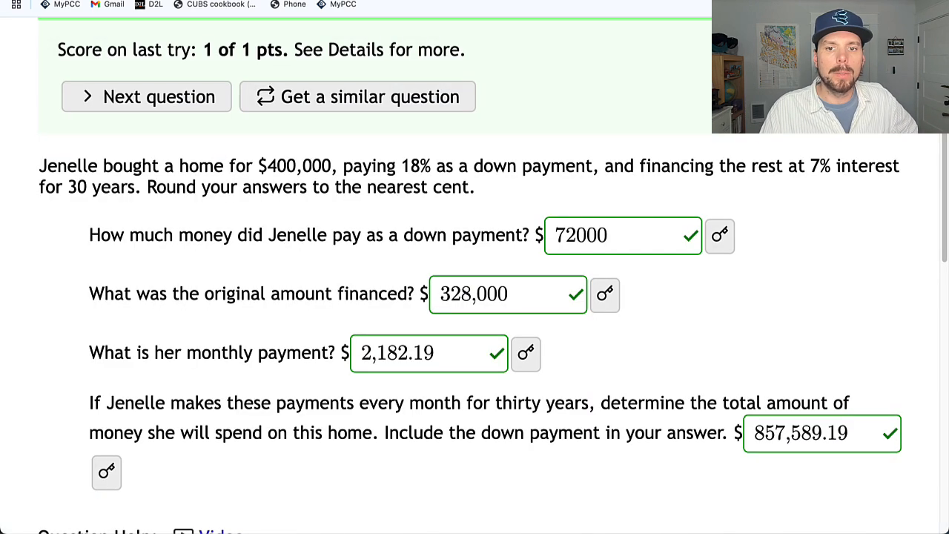
Advance to question 8, highlight its monthly payments sentence, and switch back to the Financial Math spreadsheet.
{"action": "scroll", "coordinate": [461, 320], "scroll_direction": "down", "scroll_amount": 2}
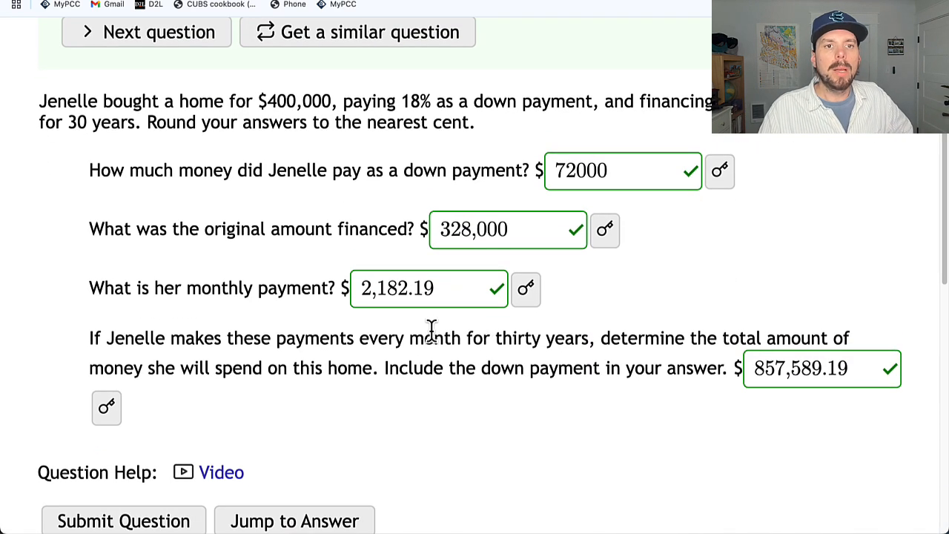
{"action": "scroll", "coordinate": [254, 201], "scroll_direction": "up", "scroll_amount": 3}
{"action": "left_click", "coordinate": [205, 162]}
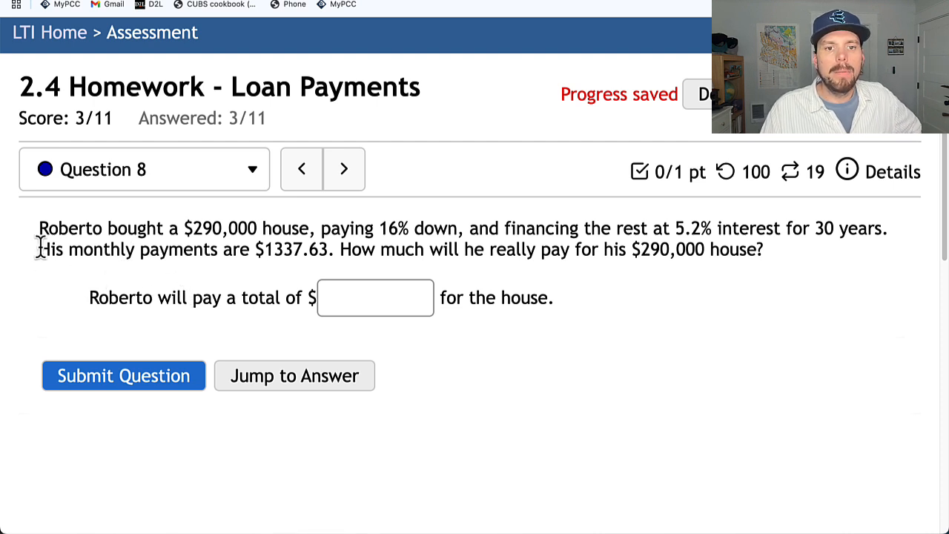
{"action": "left_click_drag", "start_coordinate": [39, 248], "coordinate": [319, 252]}
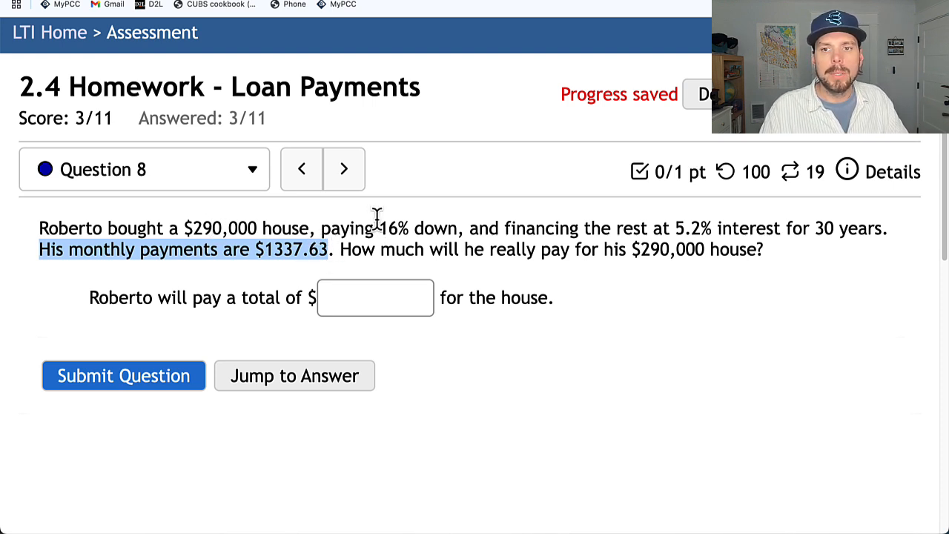
{"action": "key", "text": "ctrl+Tab"}
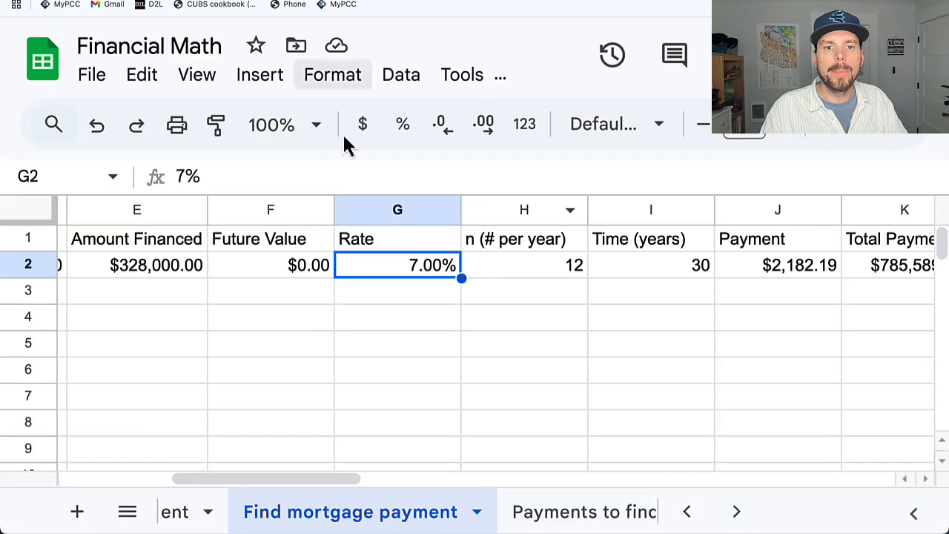
{"action": "left_click", "coordinate": [125, 297]}
{"action": "type", "text": "29+"}
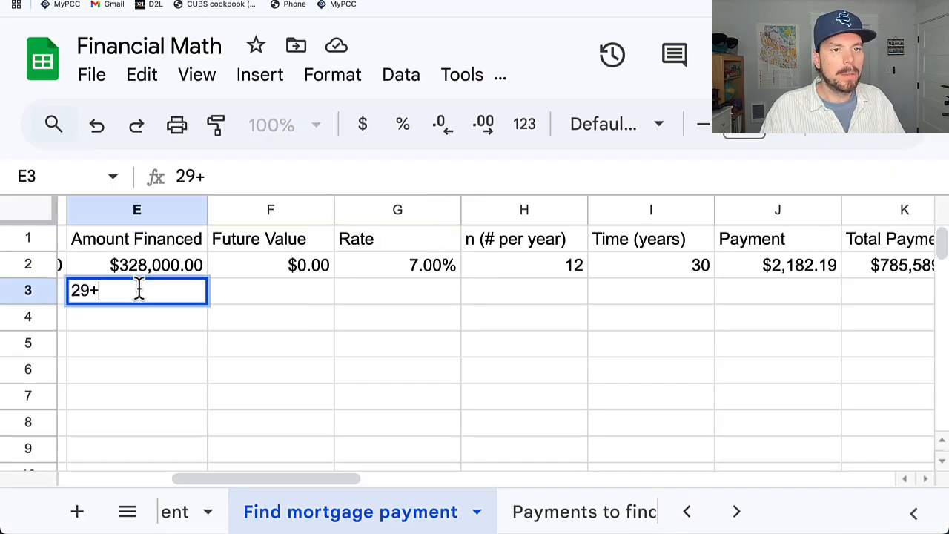
{"action": "key", "text": "Escape"}
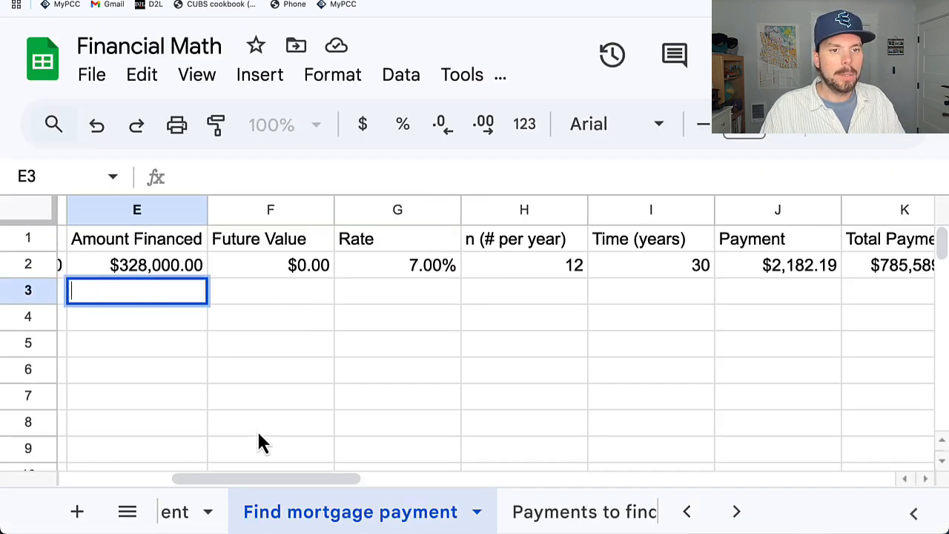
Start row 3 of the mortgage sheet with question number 8 and a home price of 290000.
{"action": "left_click_drag", "start_coordinate": [264, 477], "coordinate": [163, 476]}
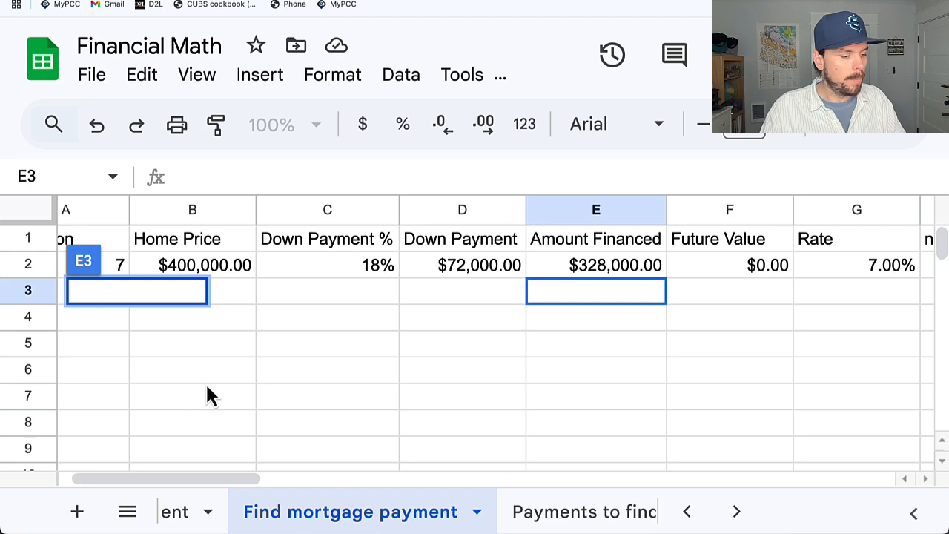
{"action": "left_click", "coordinate": [199, 296]}
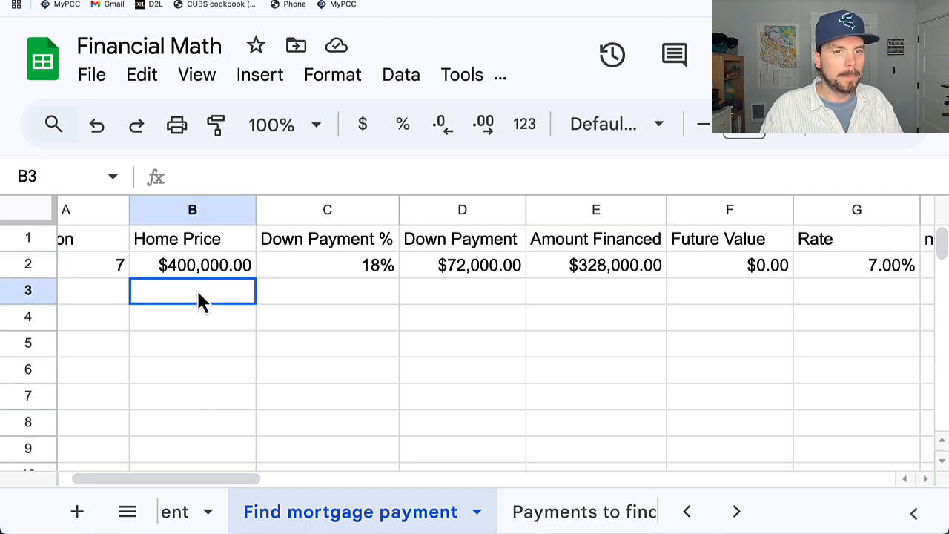
{"action": "left_click", "coordinate": [97, 301]}
{"action": "type", "text": "8"}
{"action": "left_click", "coordinate": [237, 318]}
{"action": "left_click", "coordinate": [236, 299]}
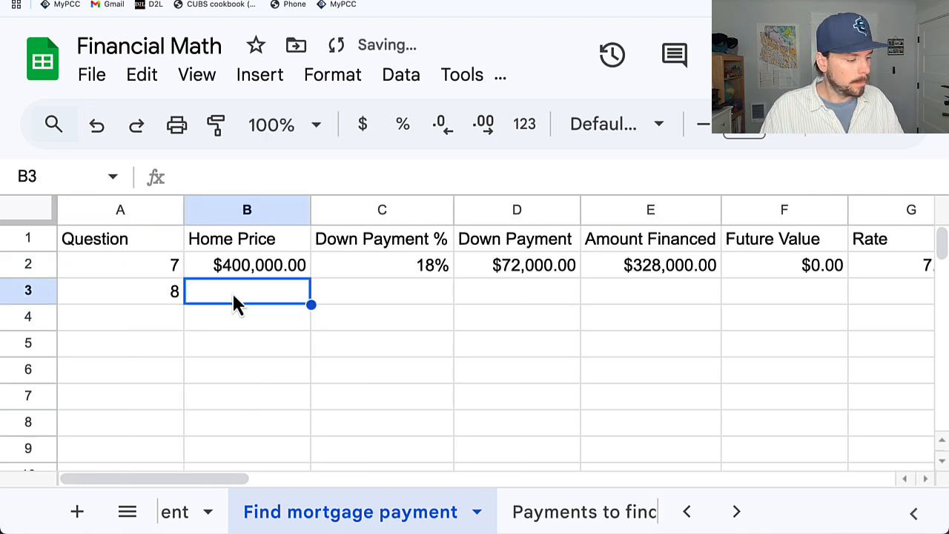
{"action": "type", "text": "291"}
{"action": "key", "text": "BackSpace"}
{"action": "type", "text": "0000"}
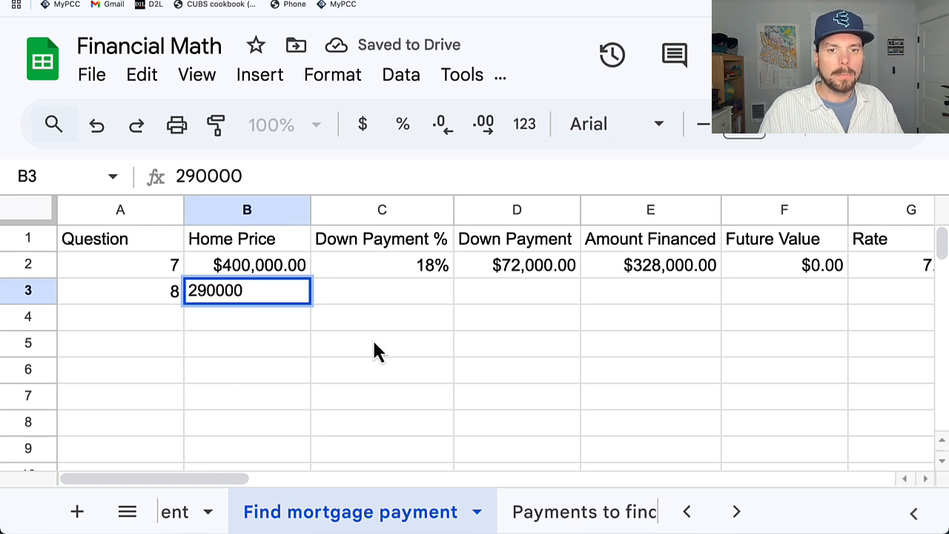
Set question 8's down payment percentage to 16% in C3 and fill the Down Payment formula from D2 into D3.
{"action": "left_click", "coordinate": [398, 301]}
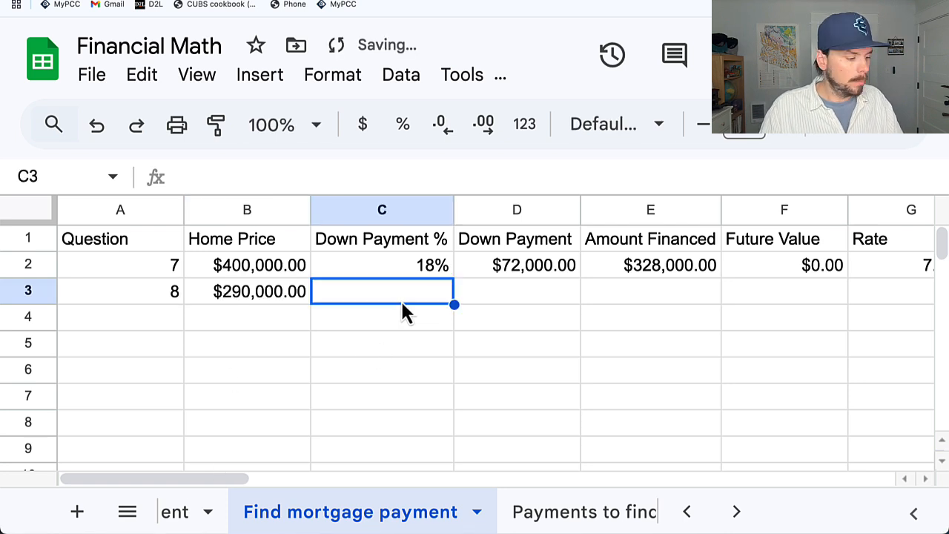
{"action": "type", "text": "16"}
{"action": "left_click", "coordinate": [499, 325]}
{"action": "left_click", "coordinate": [556, 269]}
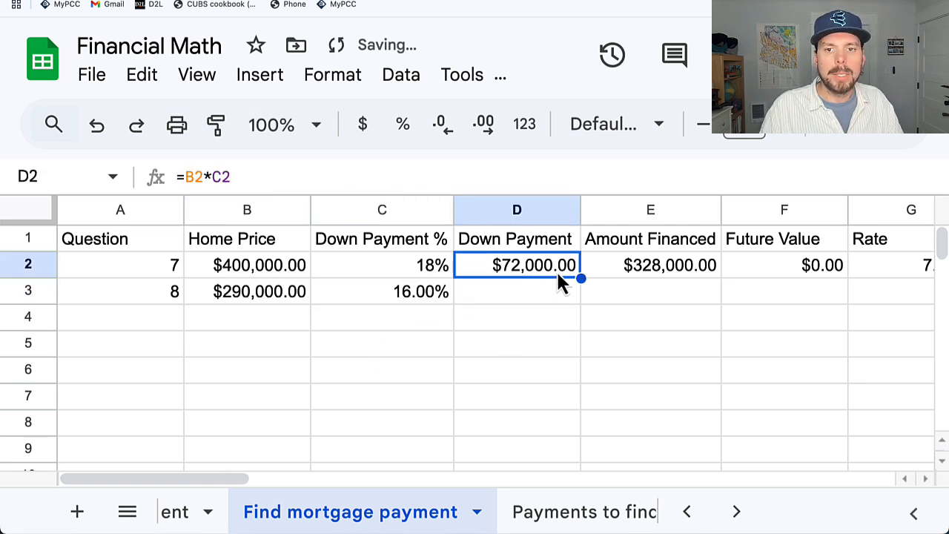
{"action": "left_click_drag", "start_coordinate": [584, 278], "coordinate": [579, 300]}
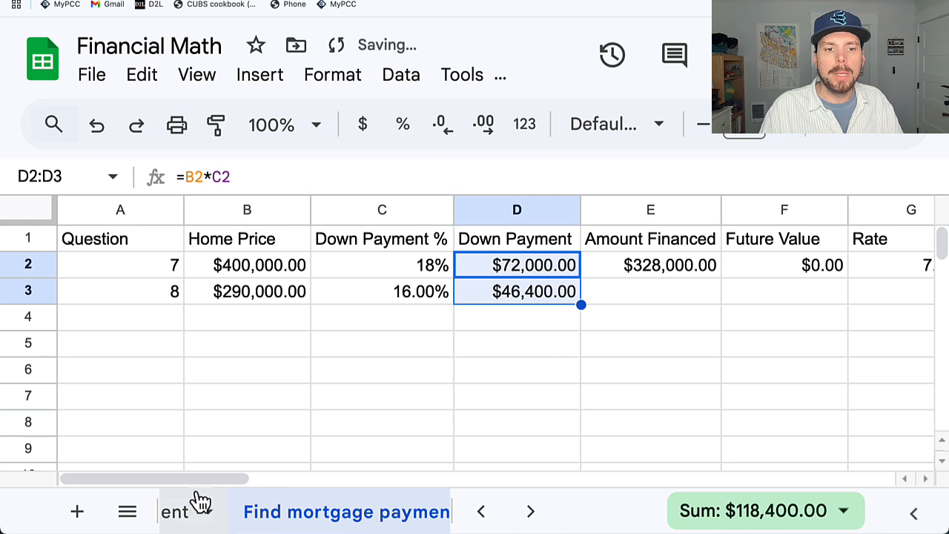
Fill the Amount Financed formula from E2 down into E3 for question 8, then highlight the Down Payment and Amount Financed columns.
{"action": "left_click_drag", "start_coordinate": [207, 480], "coordinate": [223, 480]}
{"action": "left_click", "coordinate": [573, 345]}
{"action": "left_click", "coordinate": [635, 270]}
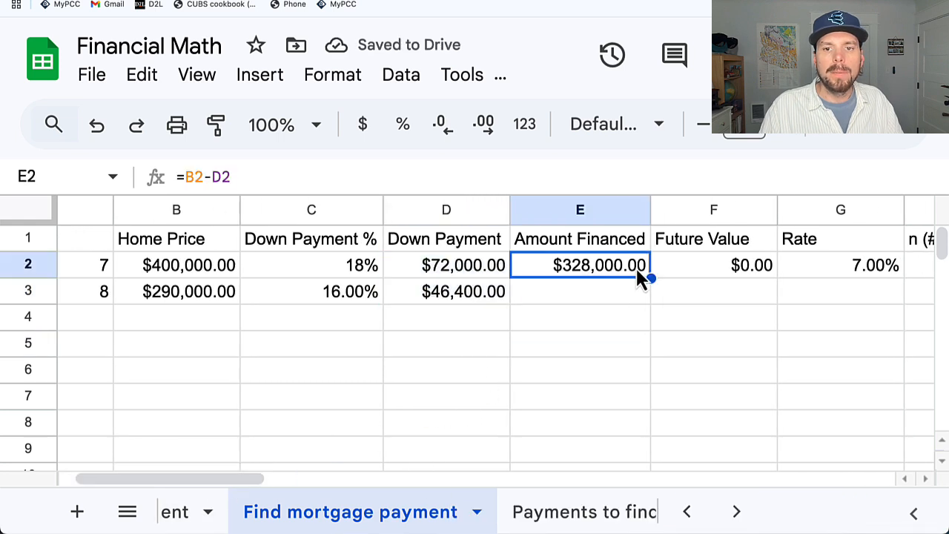
{"action": "left_click_drag", "start_coordinate": [651, 276], "coordinate": [644, 300]}
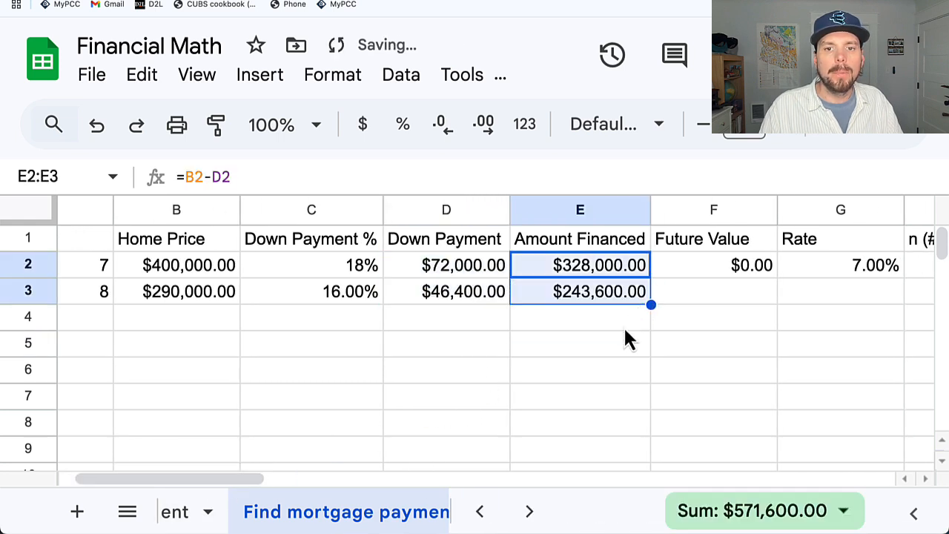
{"action": "left_click_drag", "start_coordinate": [444, 211], "coordinate": [604, 205]}
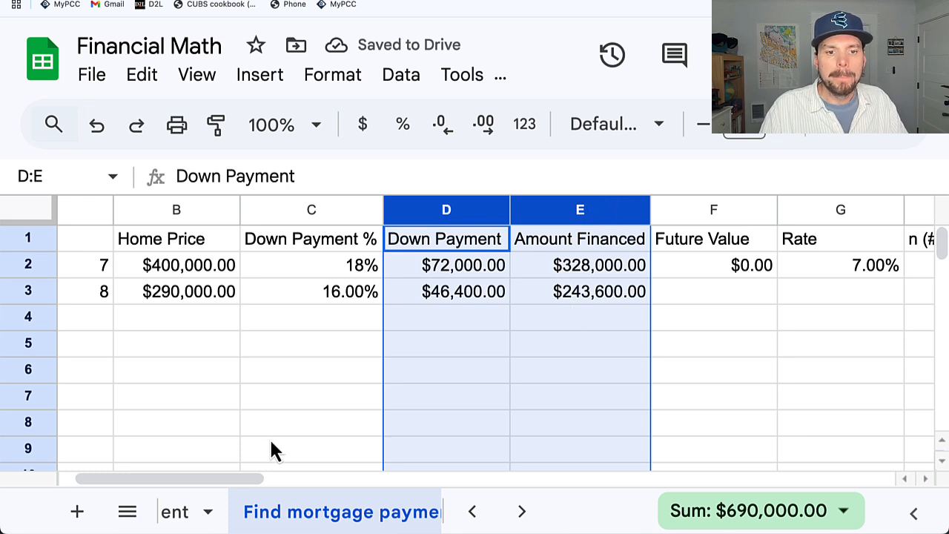
Set question 8's future value to 0 in F3 and its rate to 5.2% in G3, checking the rate in the homework question.
{"action": "left_click_drag", "start_coordinate": [256, 480], "coordinate": [353, 471]}
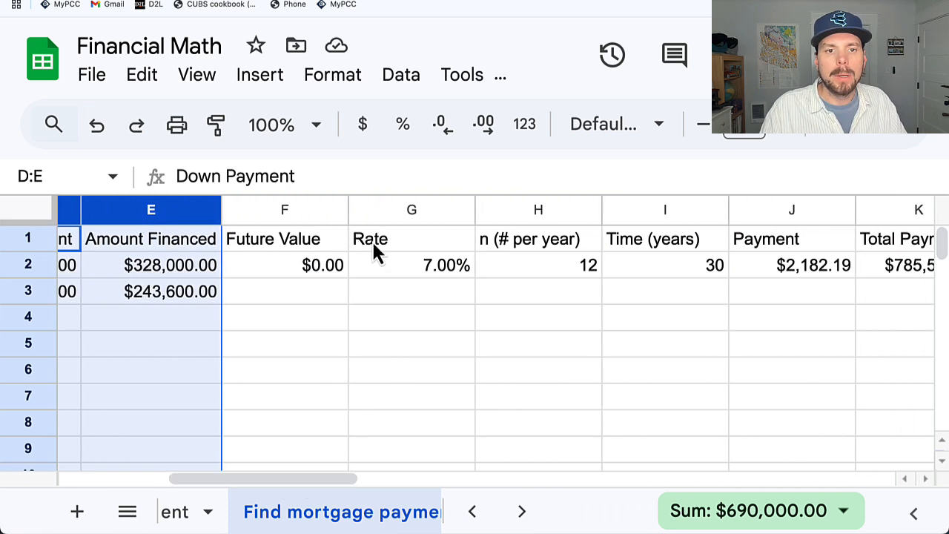
{"action": "left_click", "coordinate": [307, 286]}
{"action": "type", "text": "0"}
{"action": "left_click", "coordinate": [401, 286]}
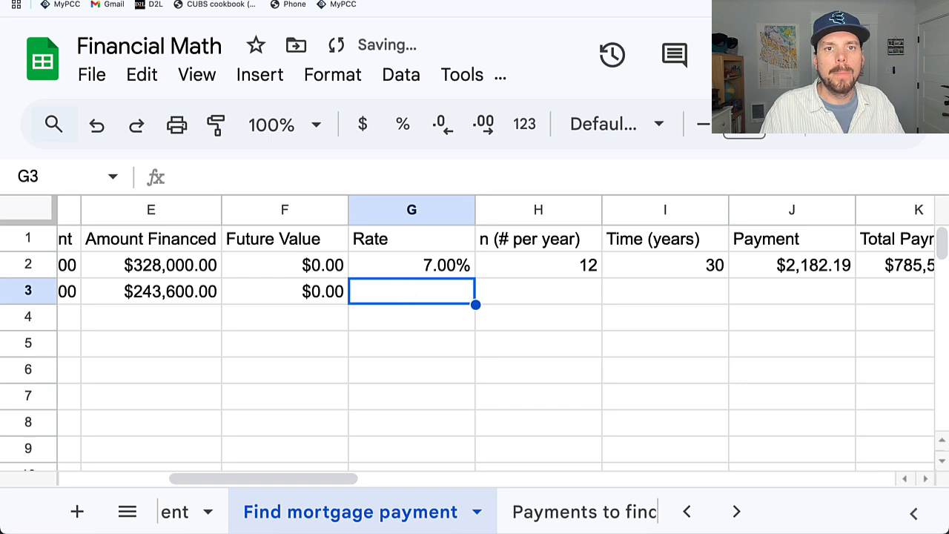
{"action": "left_click", "coordinate": [404, 1]}
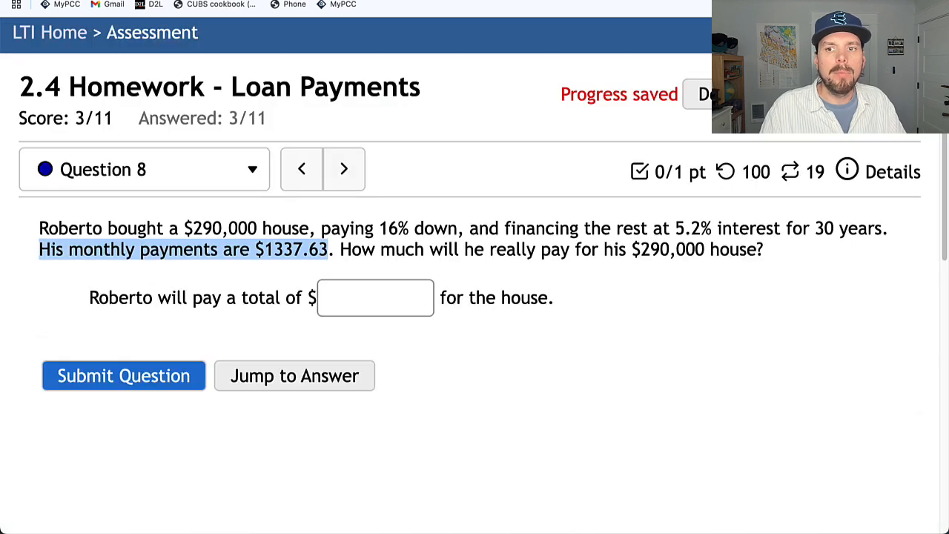
{"action": "left_click", "coordinate": [425, 1]}
{"action": "type", "text": "5."}
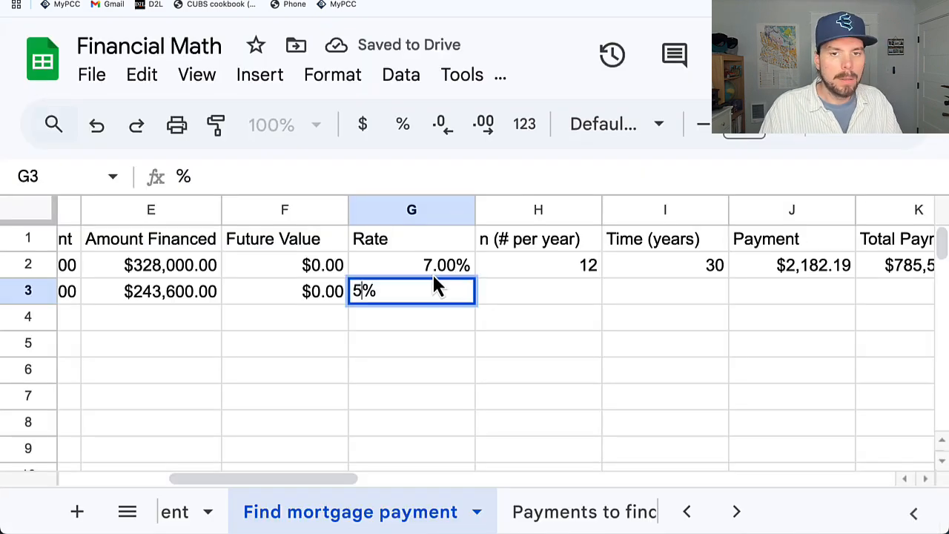
{"action": "type", "text": "2"}
Enter 12 payments per year in H3 and a time of 30 years in I3 for question 8.
{"action": "left_click", "coordinate": [551, 296]}
{"action": "type", "text": "12"}
{"action": "left_click", "coordinate": [684, 292]}
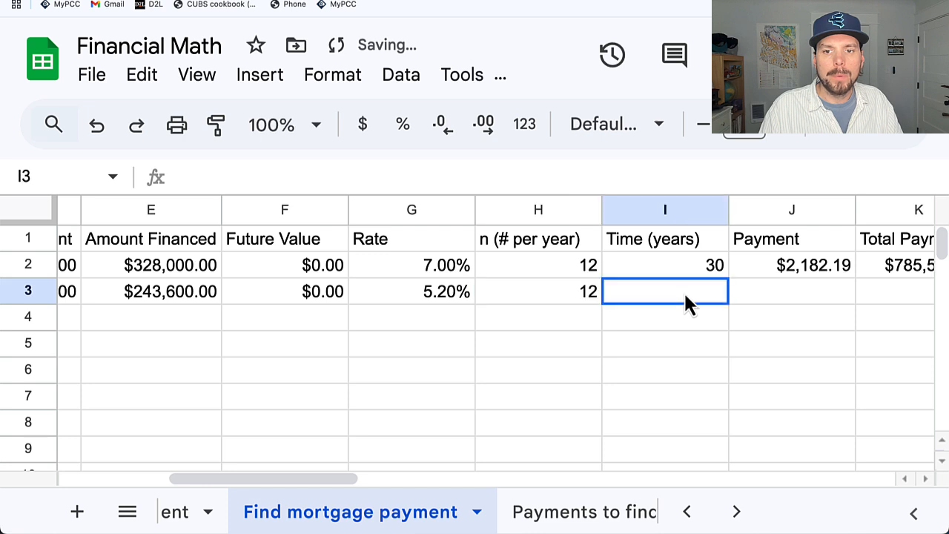
{"action": "type", "text": "30"}
{"action": "left_click", "coordinate": [744, 315]}
Fill the Payment, Total Payments, Interest and Total Spent formulas from J2:M2 down into row 3.
{"action": "left_click_drag", "start_coordinate": [297, 479], "coordinate": [410, 479]}
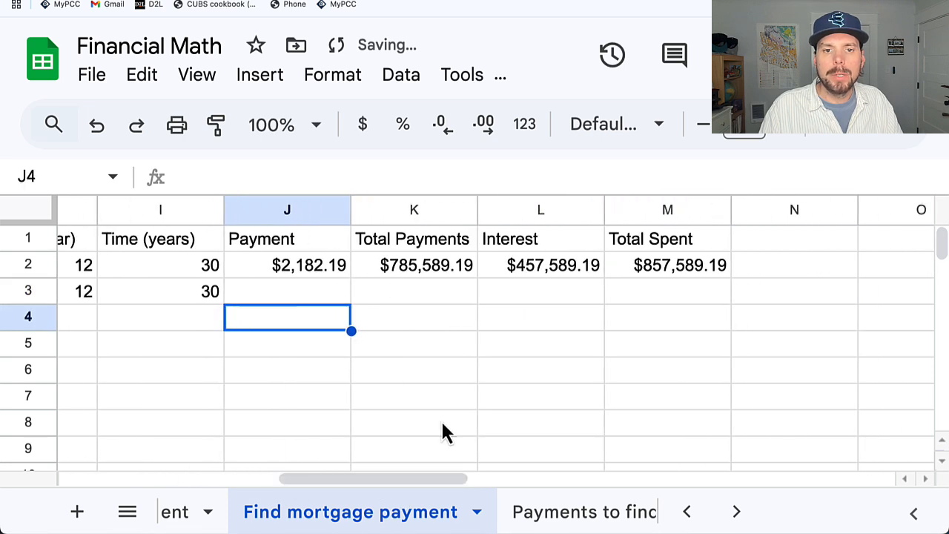
{"action": "left_click_drag", "start_coordinate": [324, 275], "coordinate": [625, 272]}
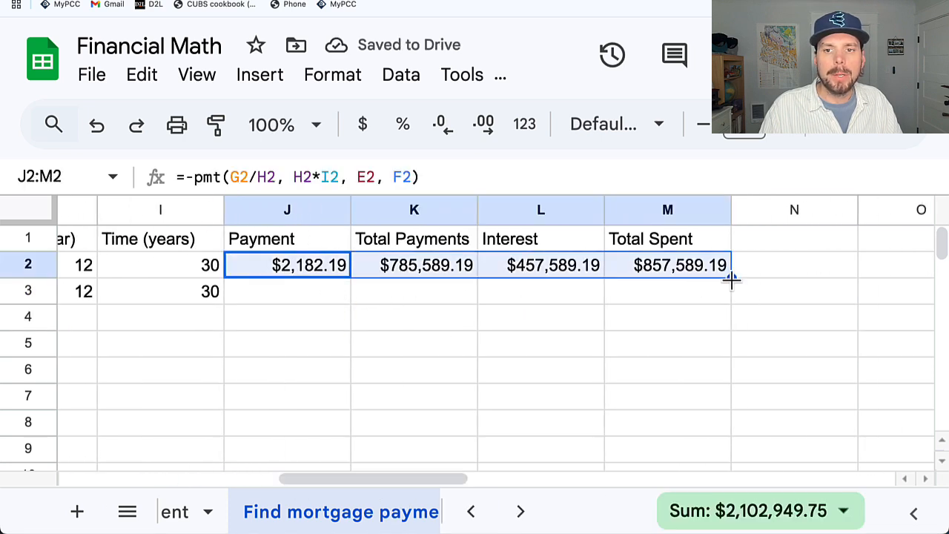
{"action": "left_click_drag", "start_coordinate": [735, 278], "coordinate": [732, 298]}
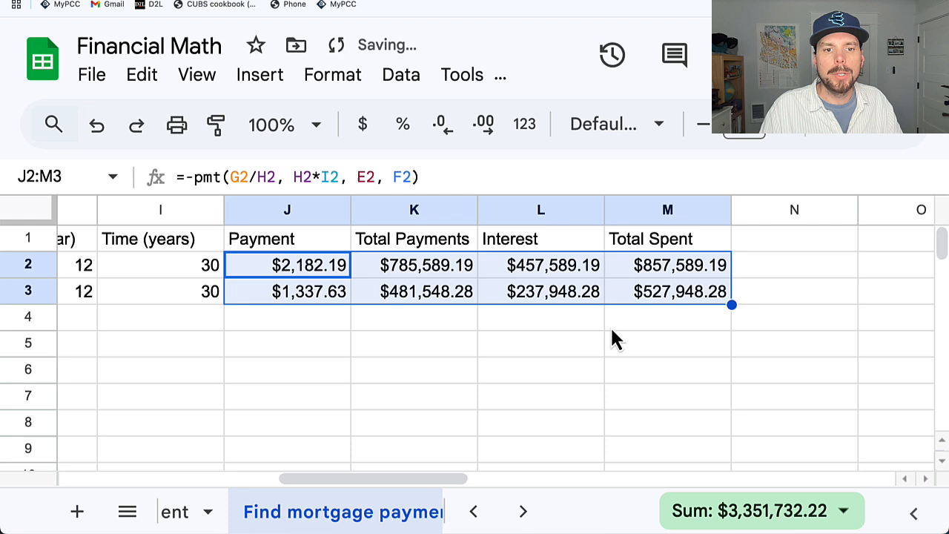
Compare the calculated payment in J3 with the monthly payment stated in question 8 of the homework, and return to the spreadsheet.
{"action": "left_click", "coordinate": [304, 297]}
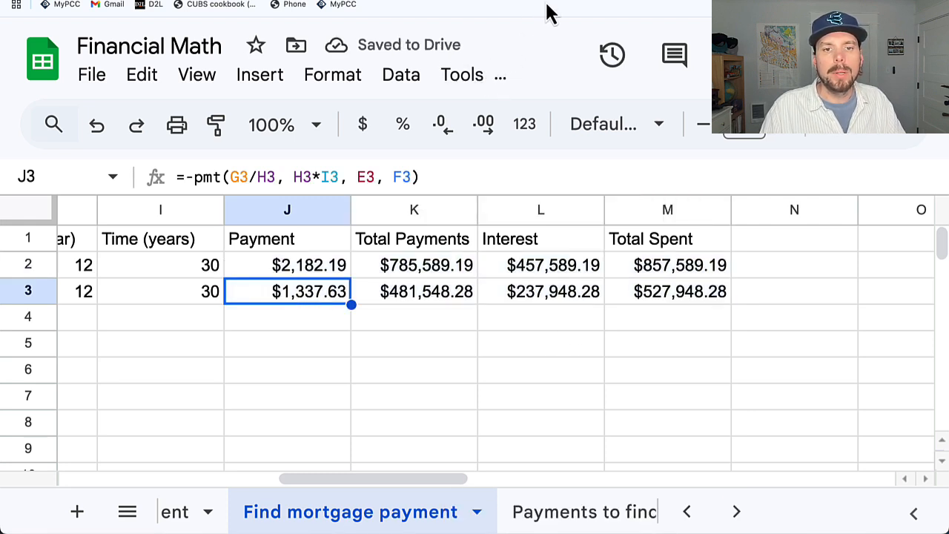
{"action": "left_click", "coordinate": [460, 1]}
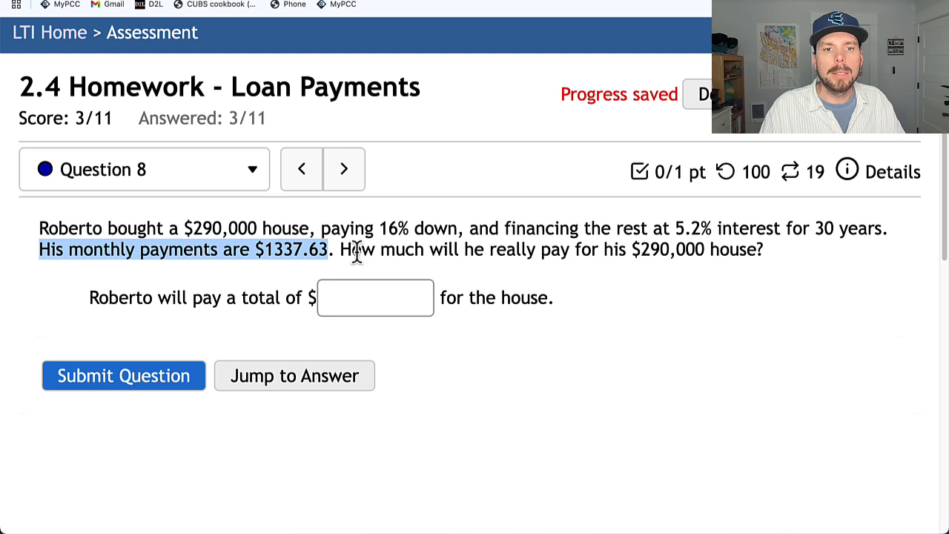
{"action": "left_click", "coordinate": [318, 252]}
{"action": "left_click_drag", "start_coordinate": [329, 250], "coordinate": [255, 249]}
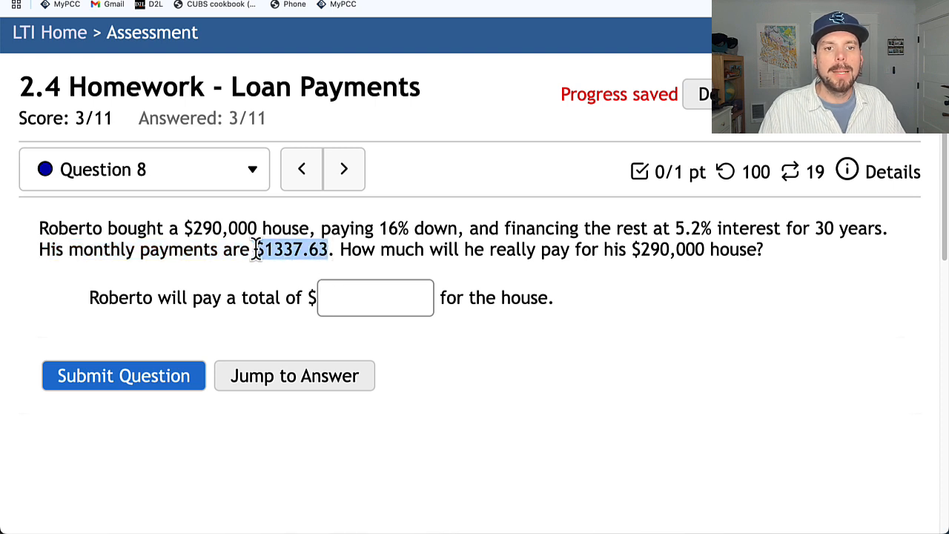
{"action": "left_click", "coordinate": [362, 1]}
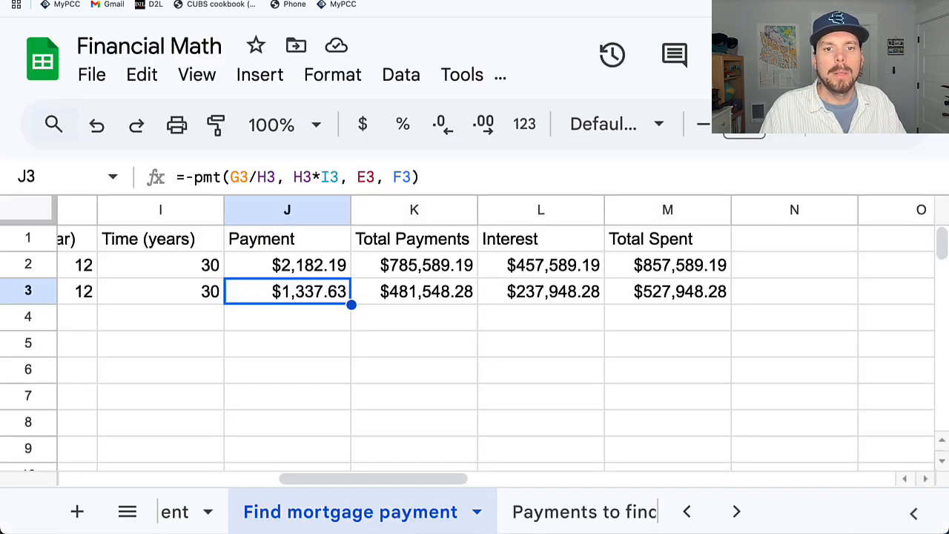
Copy the Total Spent amount from M3, enter 527,948.28 as question 8's total in the homework, and submit it.
{"action": "left_click", "coordinate": [687, 290]}
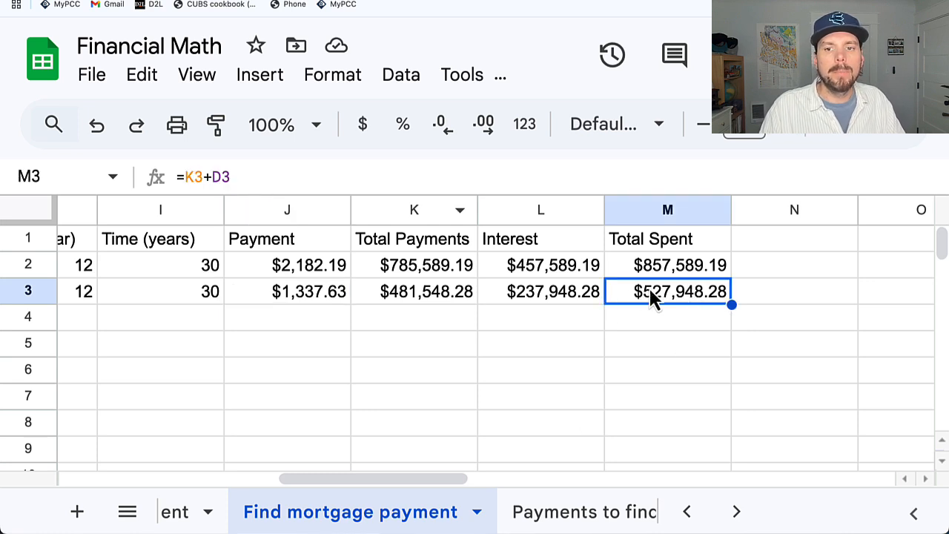
{"action": "double_click", "coordinate": [652, 295]}
{"action": "left_click_drag", "start_coordinate": [701, 256], "coordinate": [629, 271]}
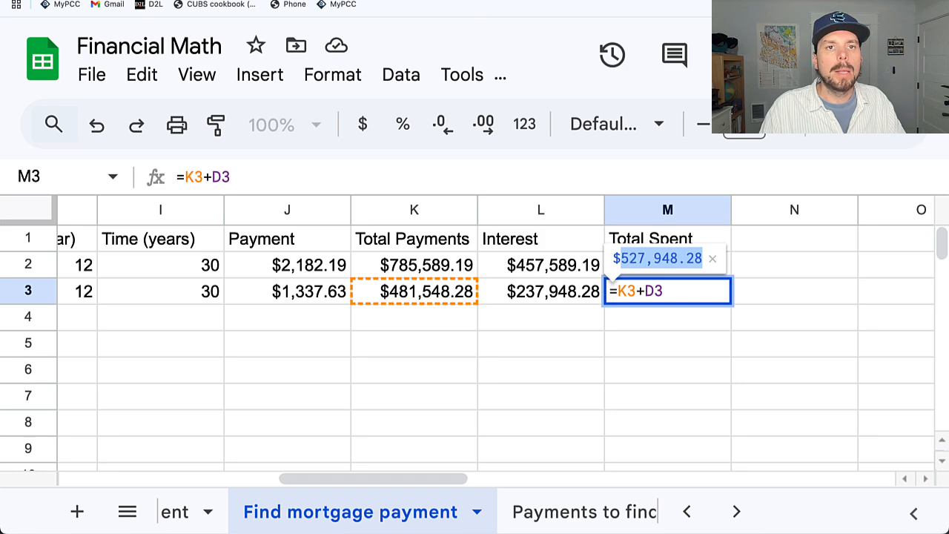
{"action": "left_click", "coordinate": [423, 0]}
{"action": "left_click", "coordinate": [352, 302]}
{"action": "type", "text": "527,948.28"}
{"action": "left_click", "coordinate": [101, 380]}
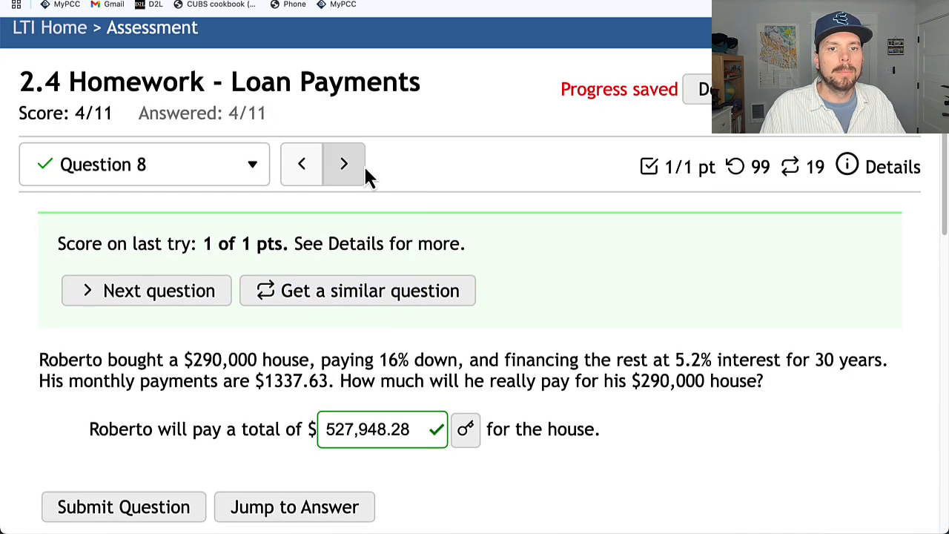
Look through homework questions 9 and 10, and read question 11 about the minimum credit card payment and new loan balance.
{"action": "left_click", "coordinate": [345, 164]}
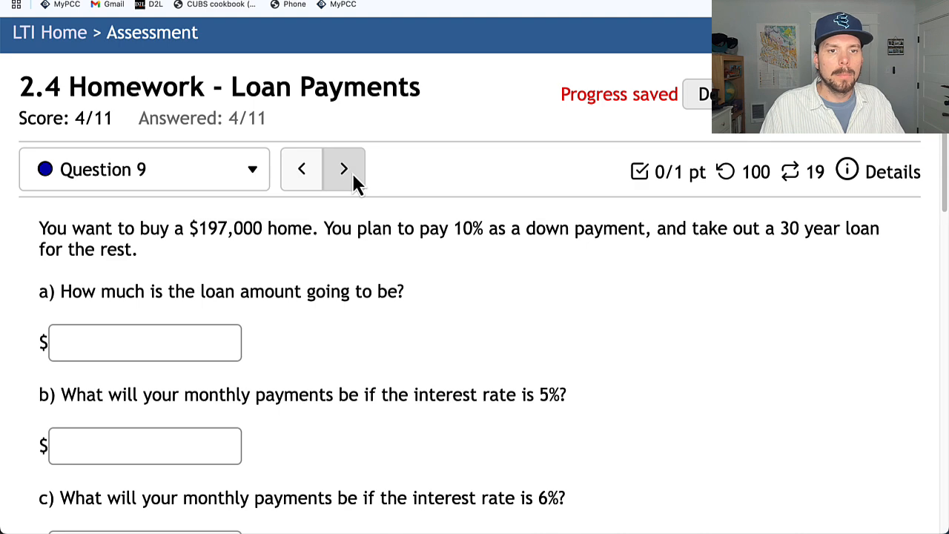
{"action": "scroll", "coordinate": [351, 171], "scroll_direction": "down", "scroll_amount": 2}
{"action": "left_click", "coordinate": [359, 81]}
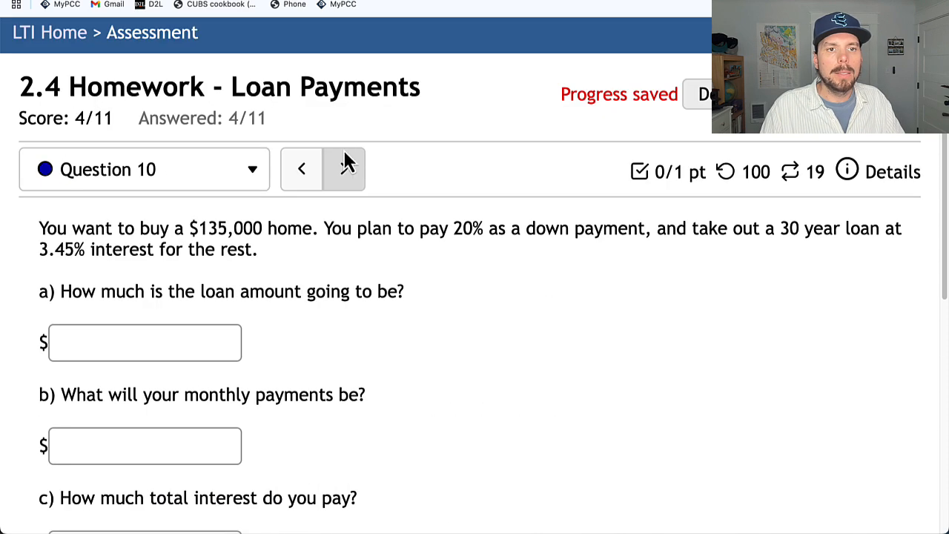
{"action": "scroll", "coordinate": [363, 163], "scroll_direction": "down", "scroll_amount": 3}
{"action": "left_click", "coordinate": [341, 71]}
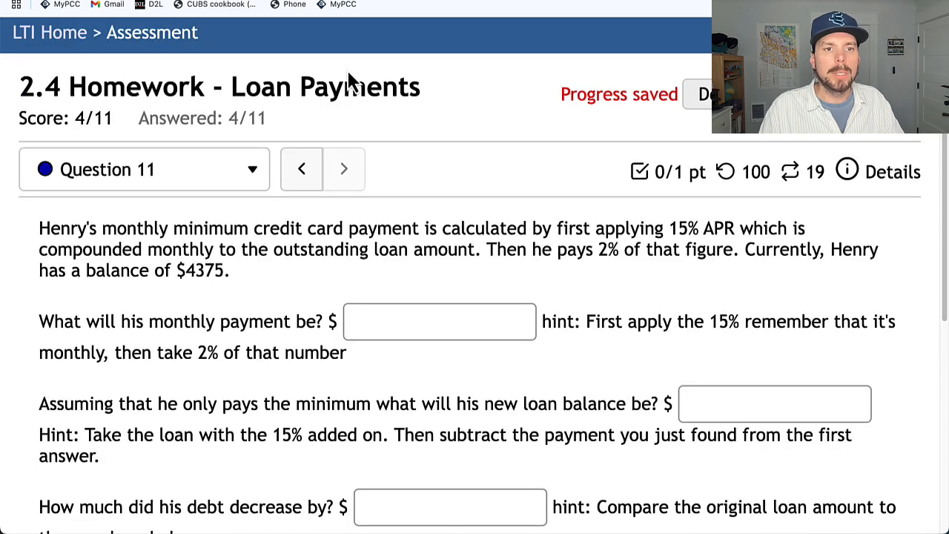
{"action": "scroll", "coordinate": [443, 342], "scroll_direction": "down", "scroll_amount": 1}
{"action": "scroll", "coordinate": [441, 339], "scroll_direction": "down", "scroll_amount": 1}
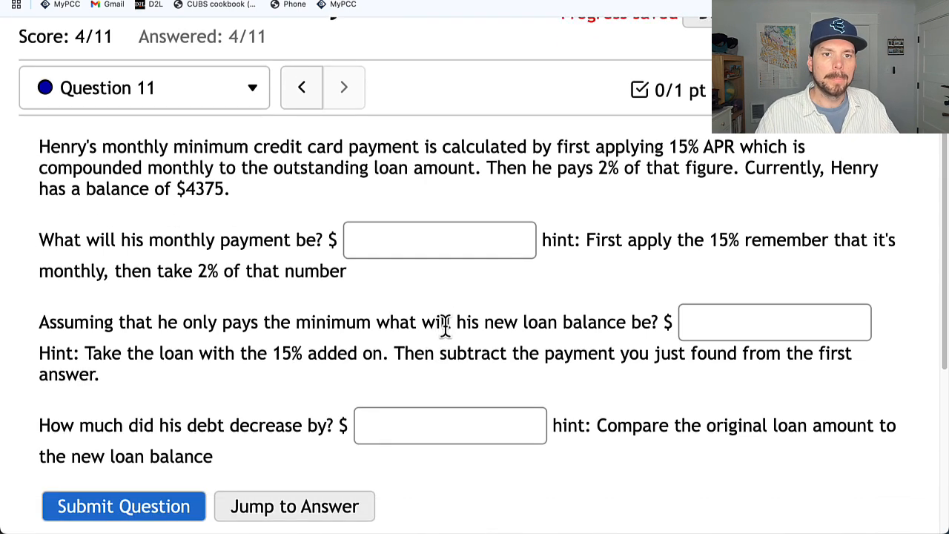
{"action": "scroll", "coordinate": [449, 325], "scroll_direction": "down", "scroll_amount": 2}
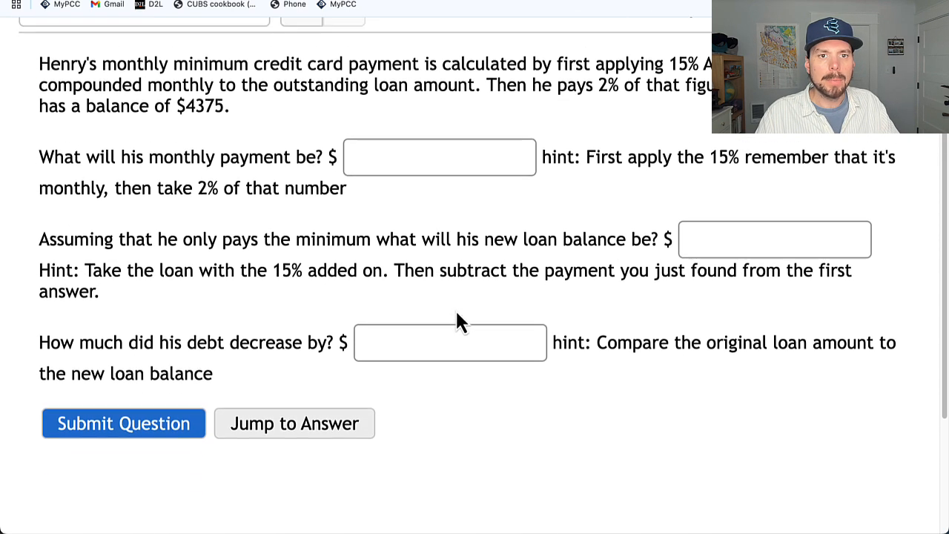
{"action": "scroll", "coordinate": [460, 311], "scroll_direction": "up", "scroll_amount": 1}
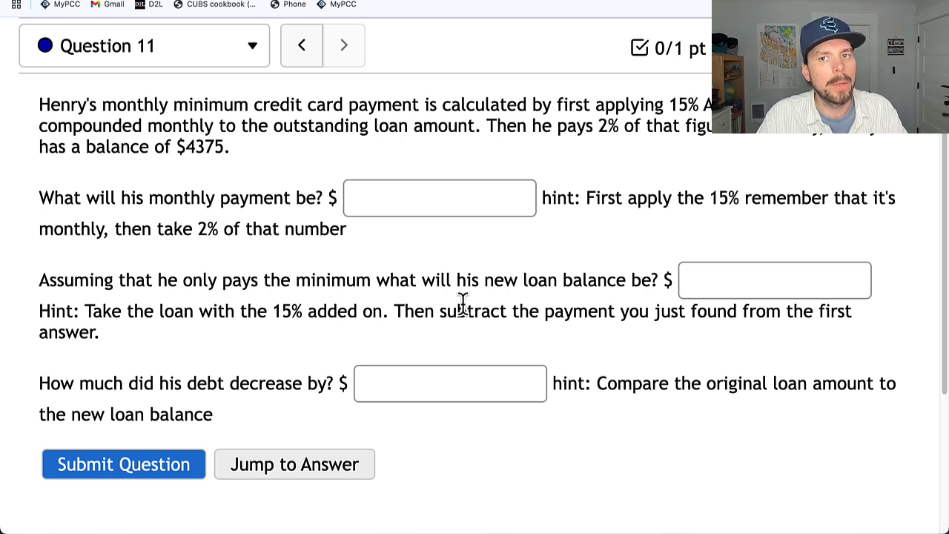
Switch to the Financial Math spreadsheet, add a new sheet, and name it Loan Payoff.
{"action": "key", "text": "ctrl+Tab"}
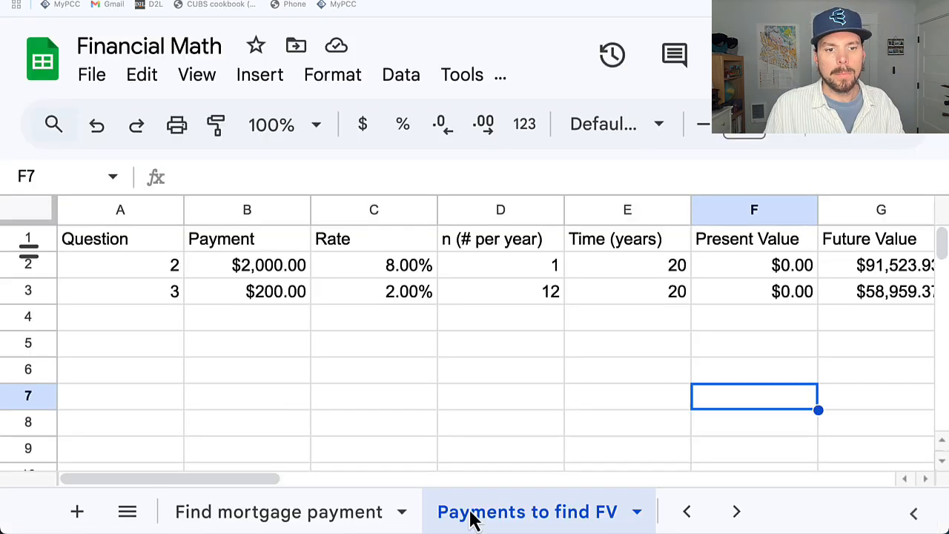
{"action": "left_click", "coordinate": [77, 512]}
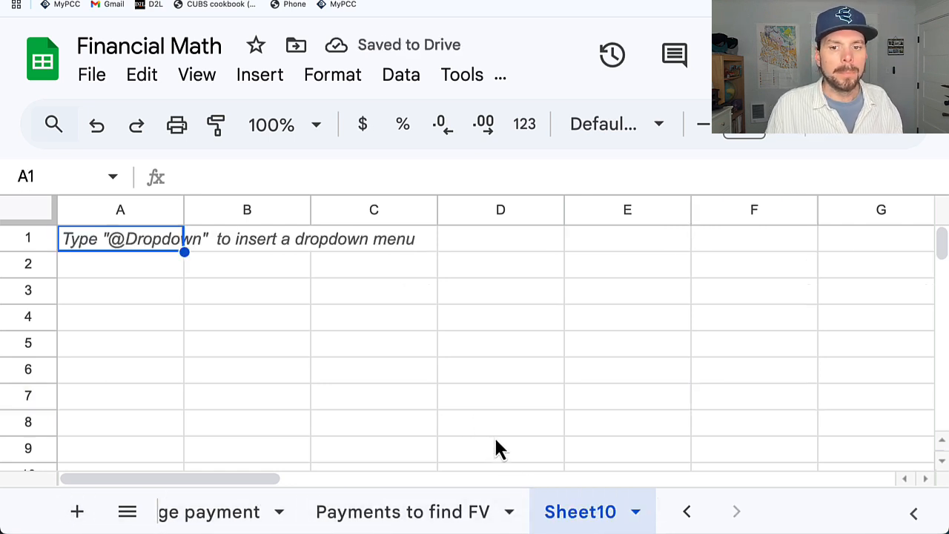
{"action": "double_click", "coordinate": [580, 516]}
{"action": "type", "text": "L"}
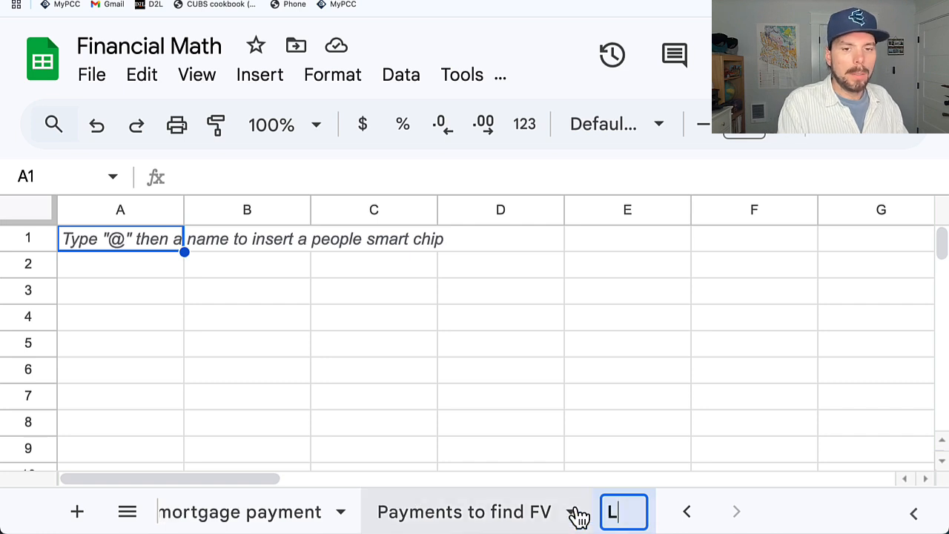
{"action": "type", "text": "oanb Payoff"}
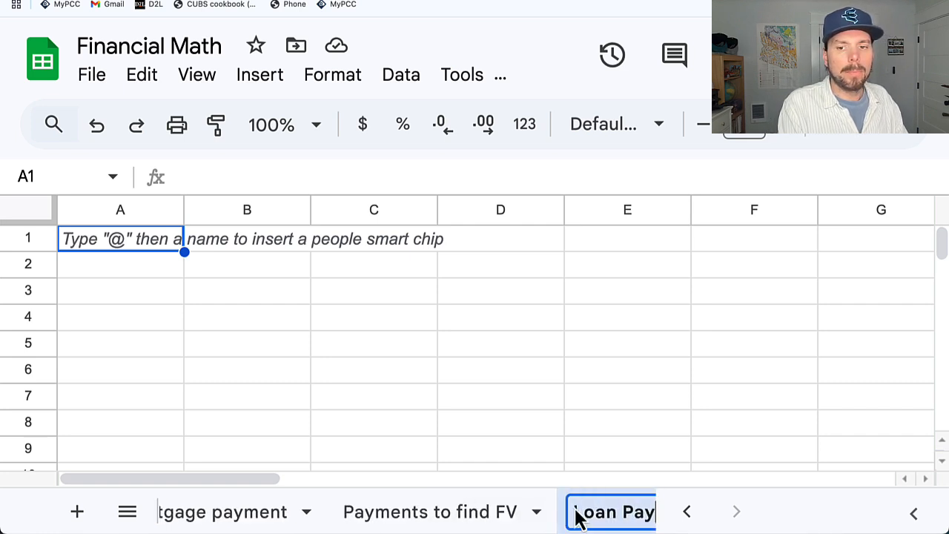
{"action": "key", "text": "Return"}
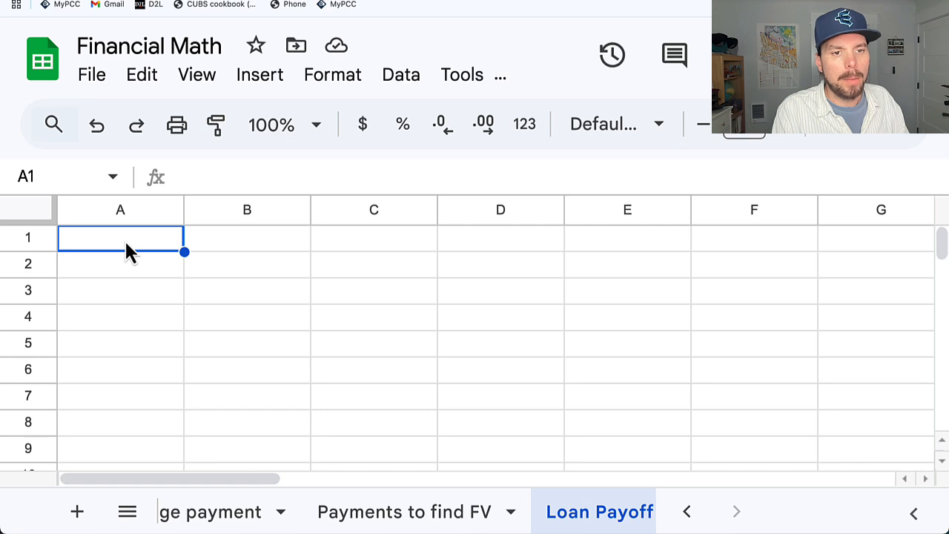
Enter the header Previous Balance in A1 of the Loan Payoff sheet and widen column A to fit it.
{"action": "type", "text": "P"}
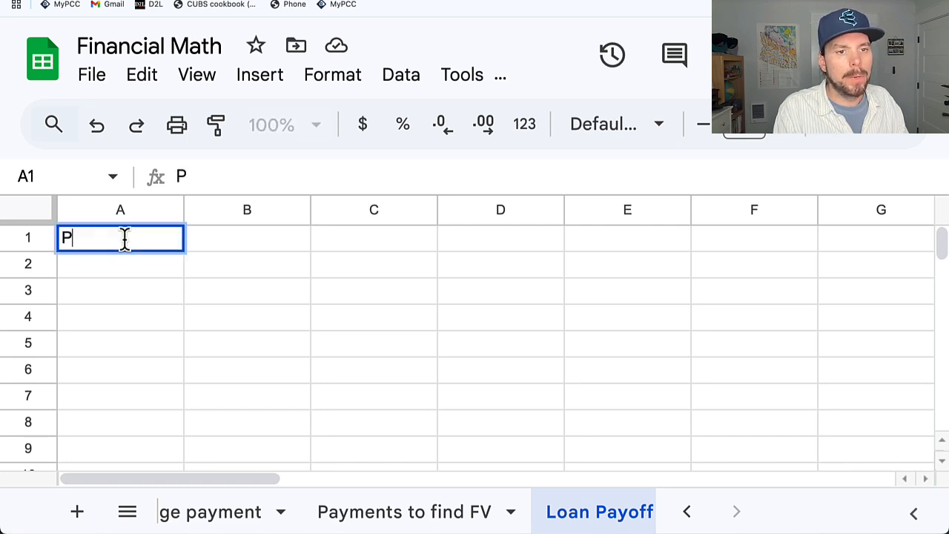
{"action": "type", "text": "revious Balance"}
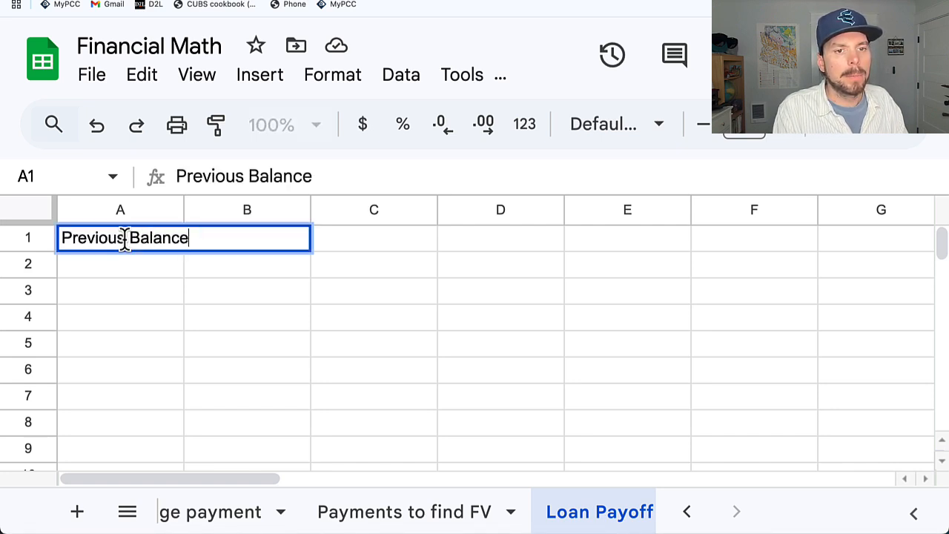
{"action": "key", "text": "Tab"}
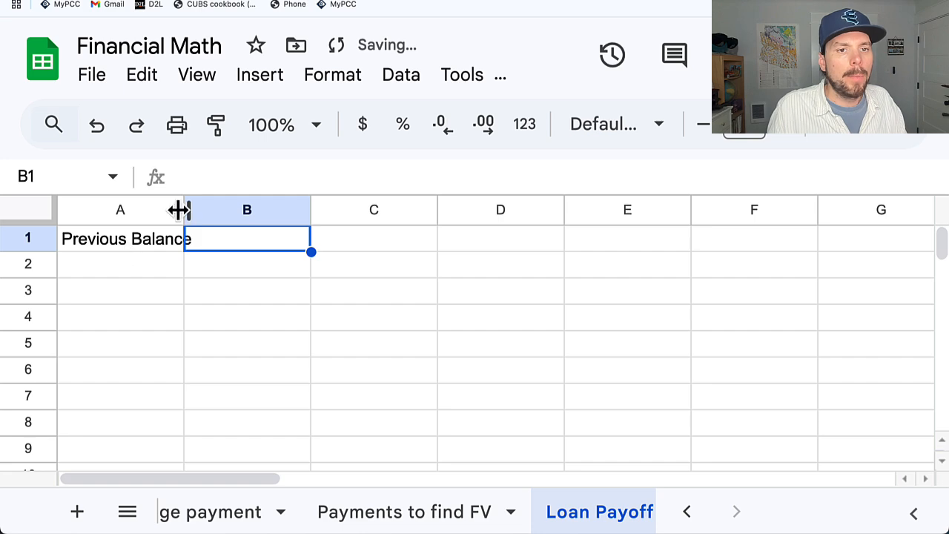
{"action": "left_click_drag", "start_coordinate": [183, 210], "coordinate": [198, 210]}
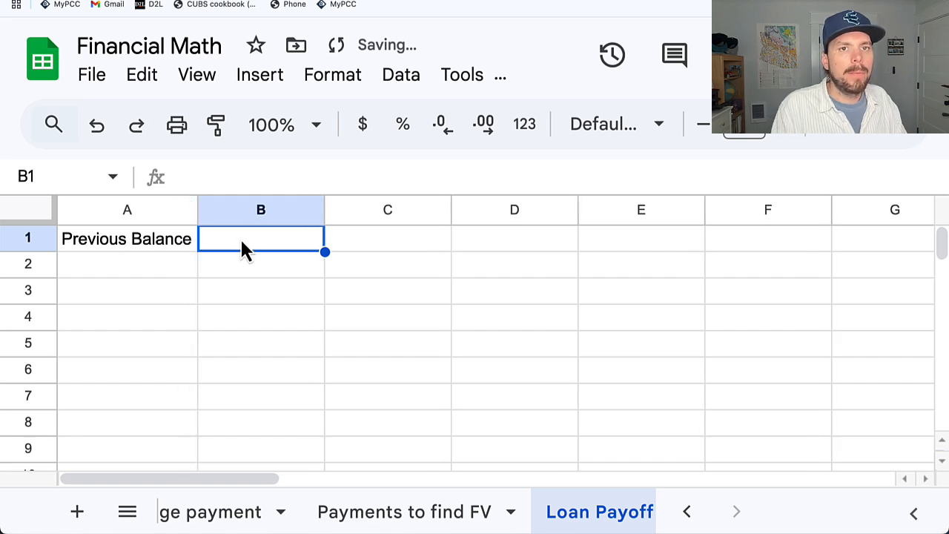
Highlight question 11's APR, 2% payment and current balance details in the homework, and return to the Loan Payoff sheet.
{"action": "left_click", "coordinate": [423, 0]}
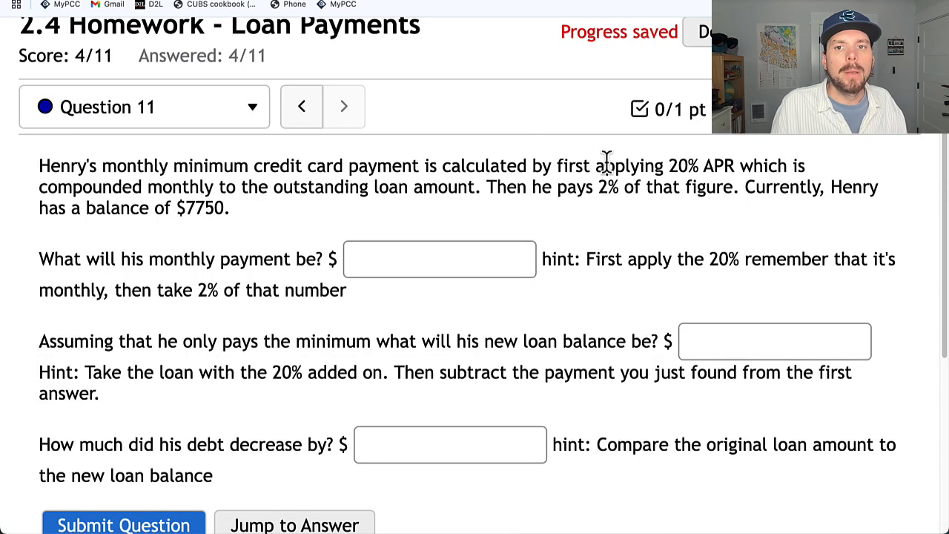
{"action": "left_click_drag", "start_coordinate": [568, 166], "coordinate": [757, 168]}
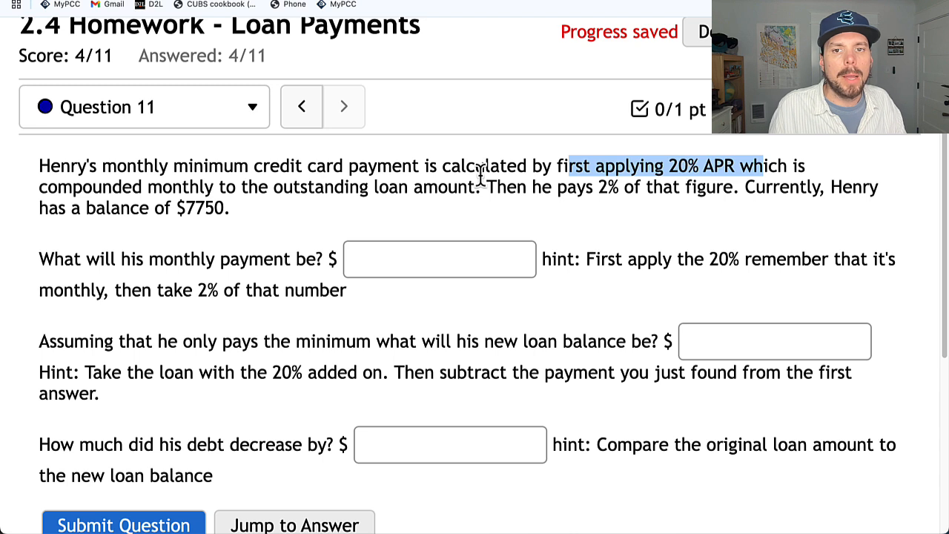
{"action": "left_click_drag", "start_coordinate": [468, 187], "coordinate": [568, 215]}
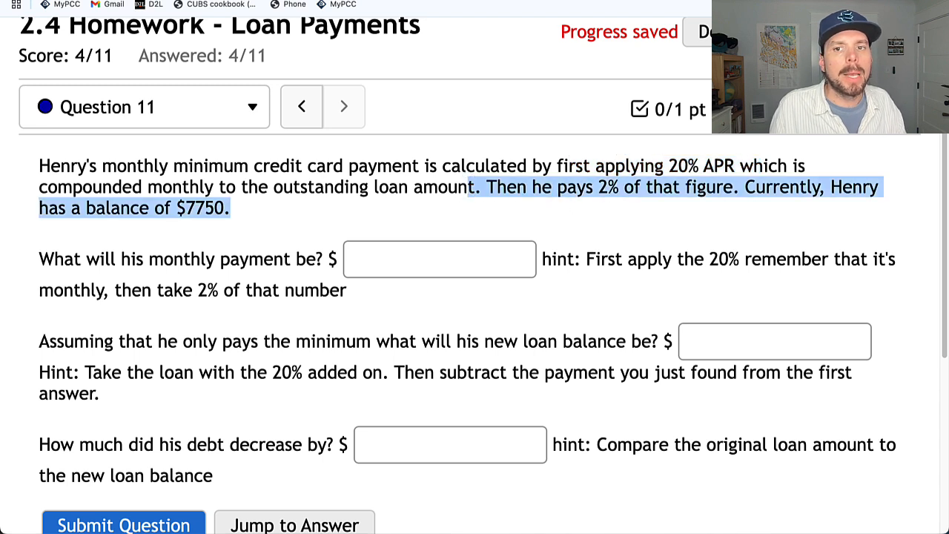
{"action": "left_click", "coordinate": [385, 0]}
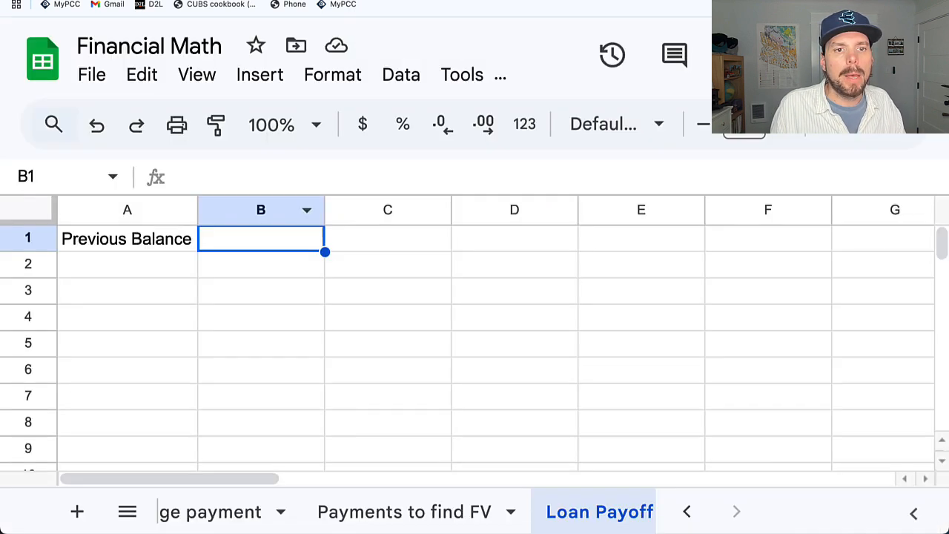
Enter the column headings APR in B1 and Finance Charge in C1.
{"action": "type", "text": "A"}
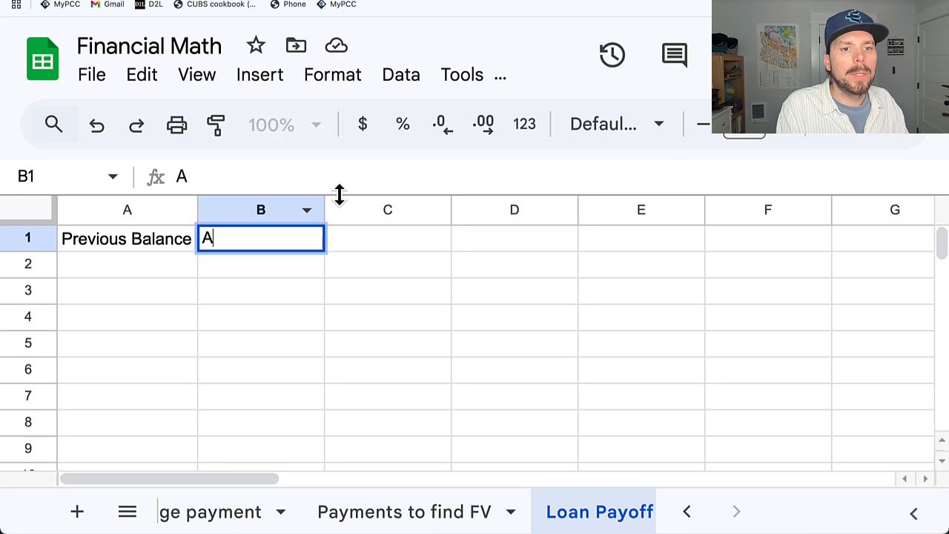
{"action": "type", "text": "PR"}
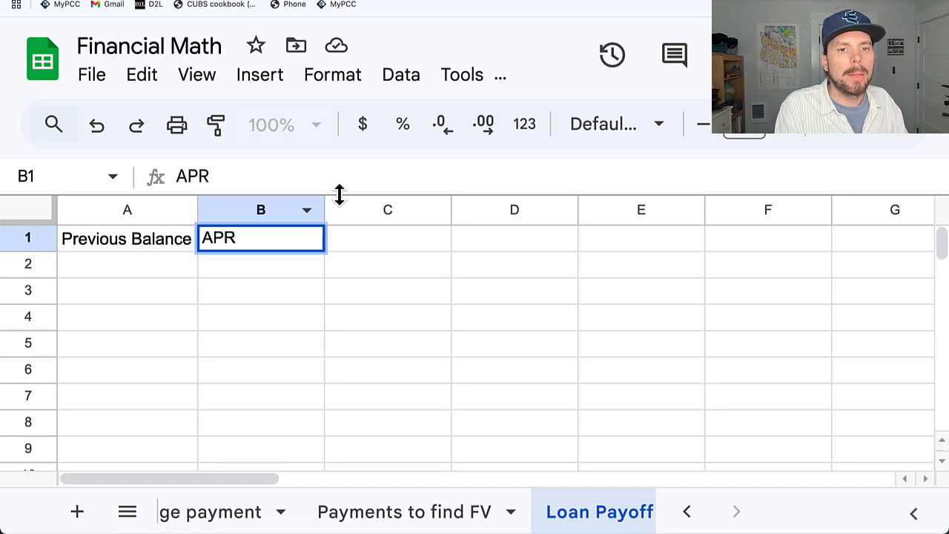
{"action": "key", "text": "Tab"}
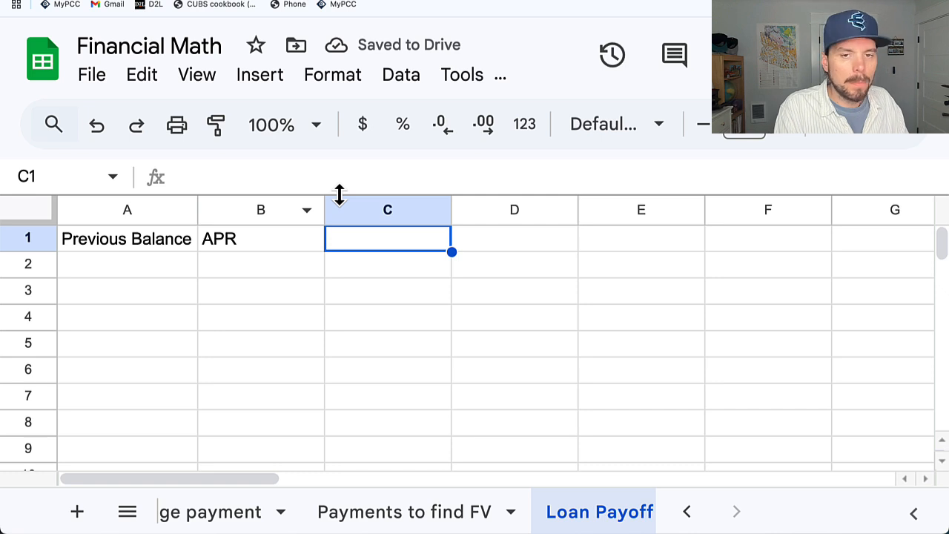
{"action": "type", "text": "F"}
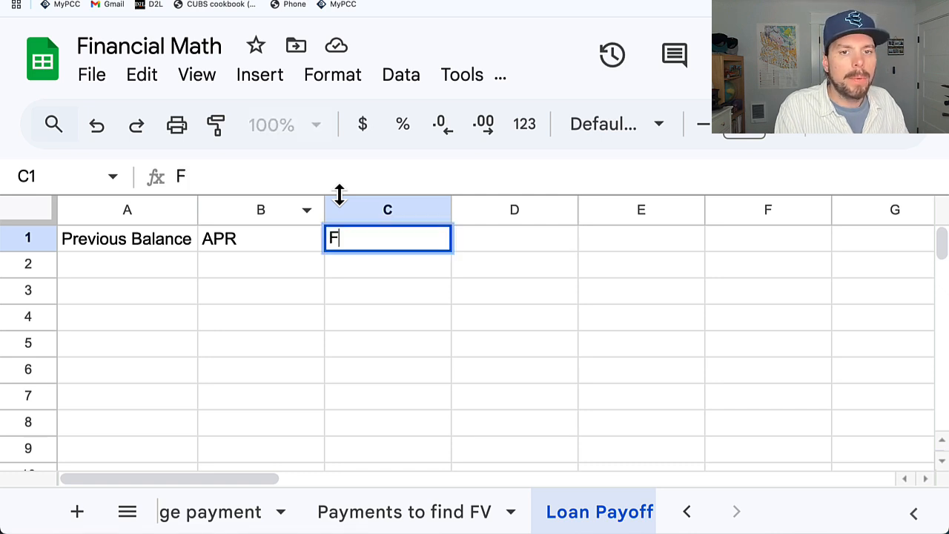
{"action": "type", "text": "inance Charge"}
{"action": "key", "text": "Return"}
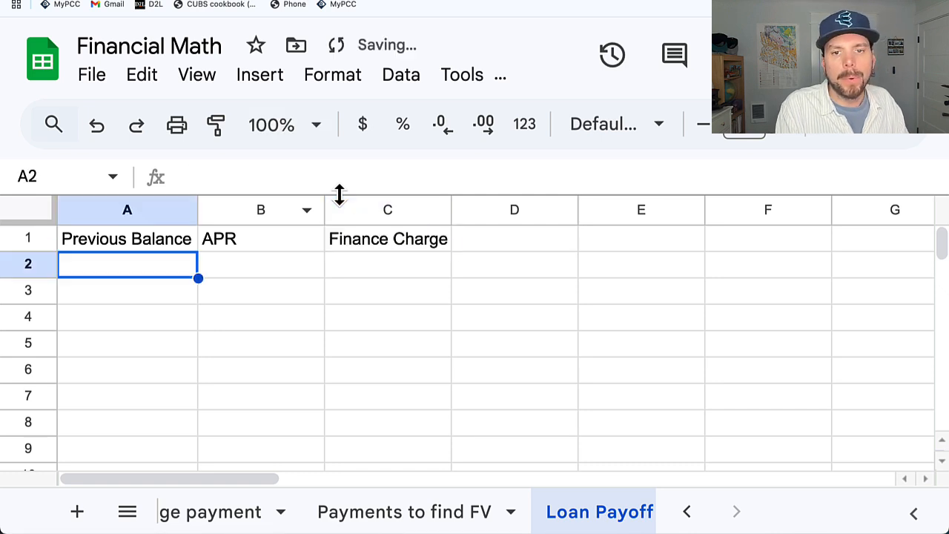
Enter the heading Payment % in D1 and change the B1 heading to APR %.
{"action": "left_click", "coordinate": [491, 242]}
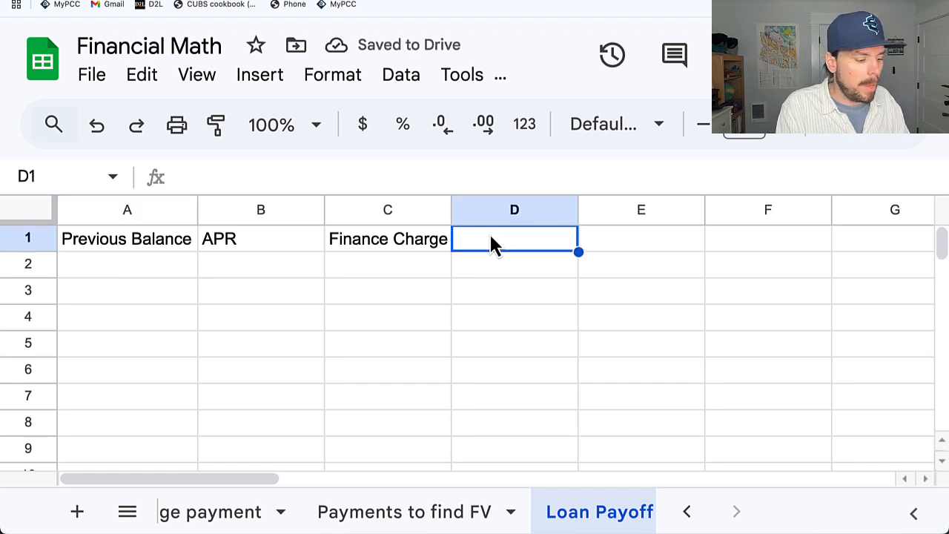
{"action": "type", "text": "Payment  %"}
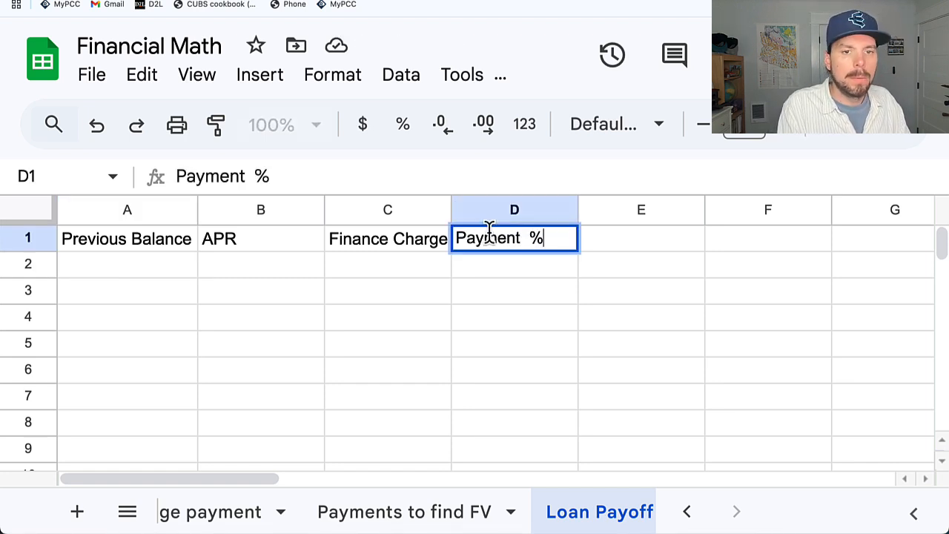
{"action": "key", "text": "Tab"}
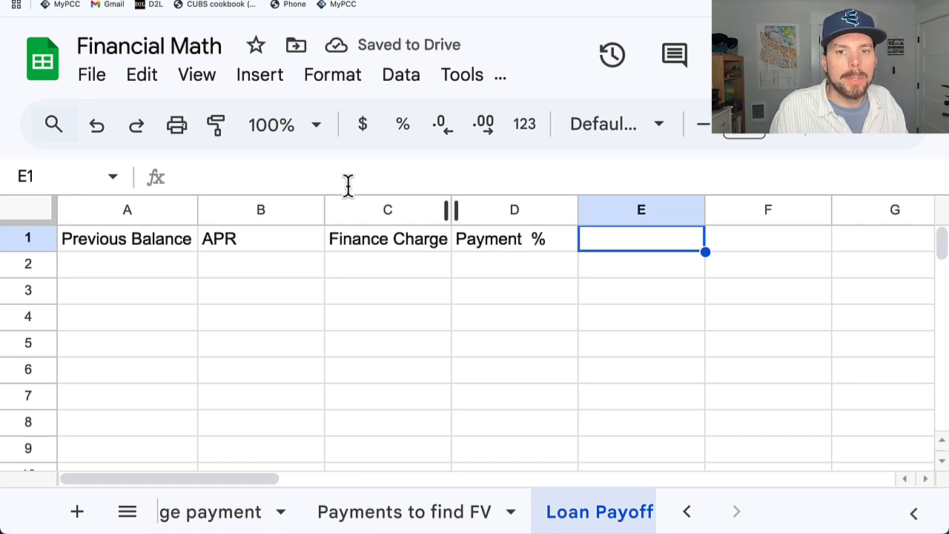
{"action": "left_click", "coordinate": [294, 248]}
{"action": "double_click", "coordinate": [279, 237]}
{"action": "type", "text": "%"}
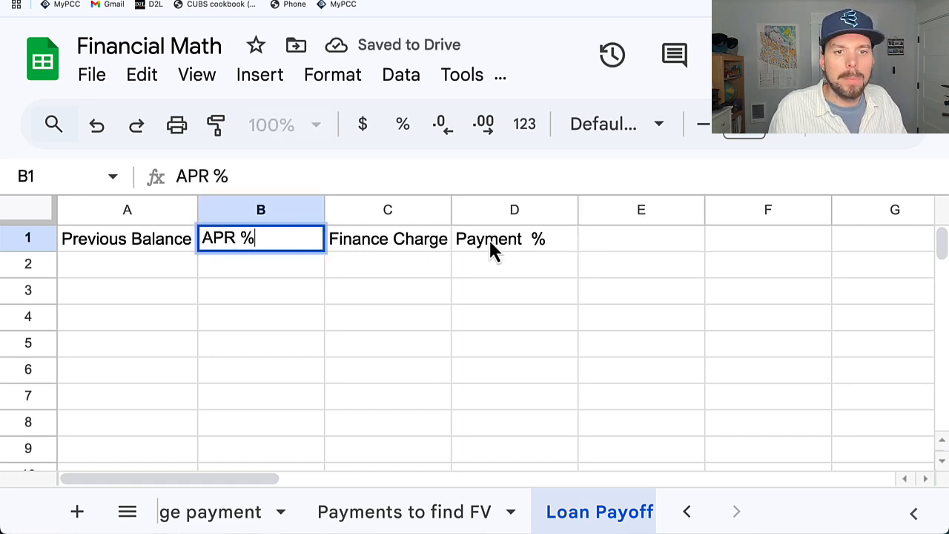
Enter the heading New Balance in E1.
{"action": "left_click", "coordinate": [603, 249]}
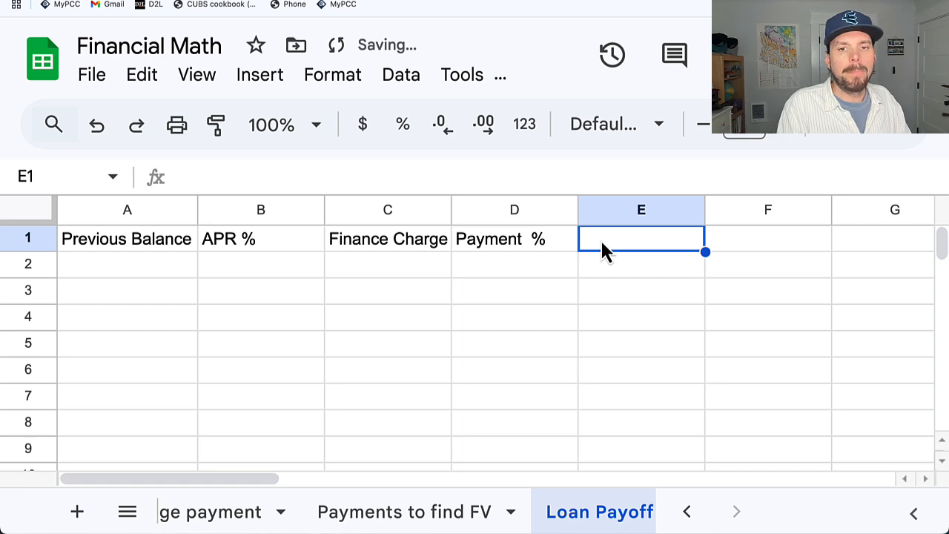
{"action": "type", "text": "New"}
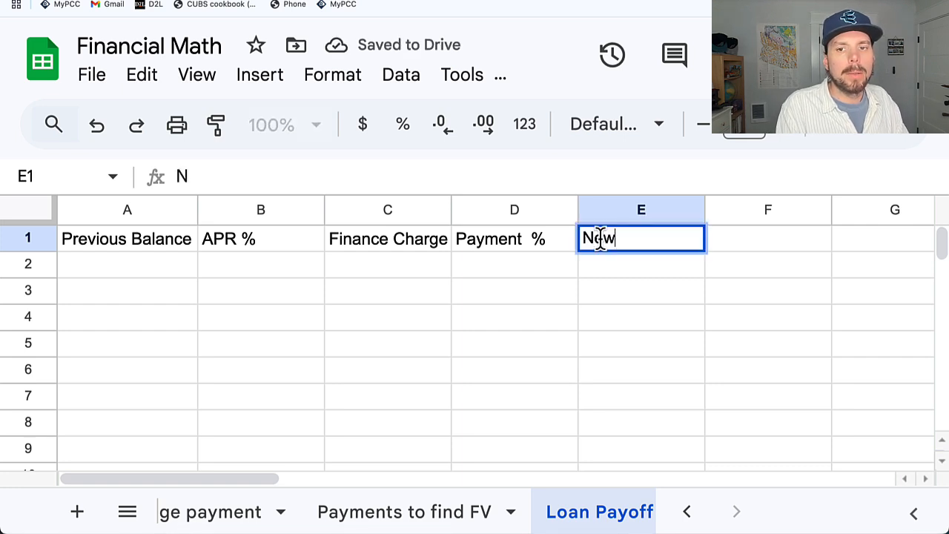
{"action": "type", "text": " Bala"}
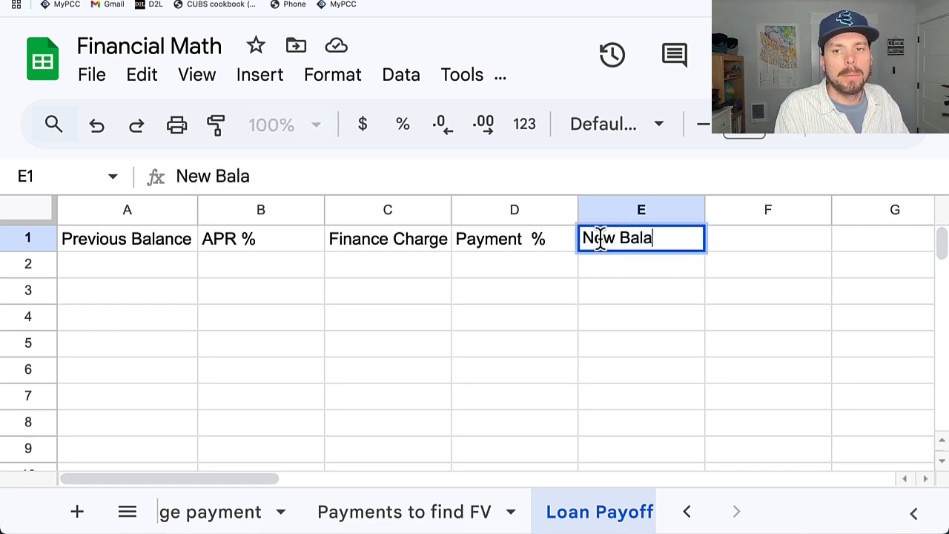
{"action": "type", "text": "nce"}
{"action": "key", "text": "Return"}
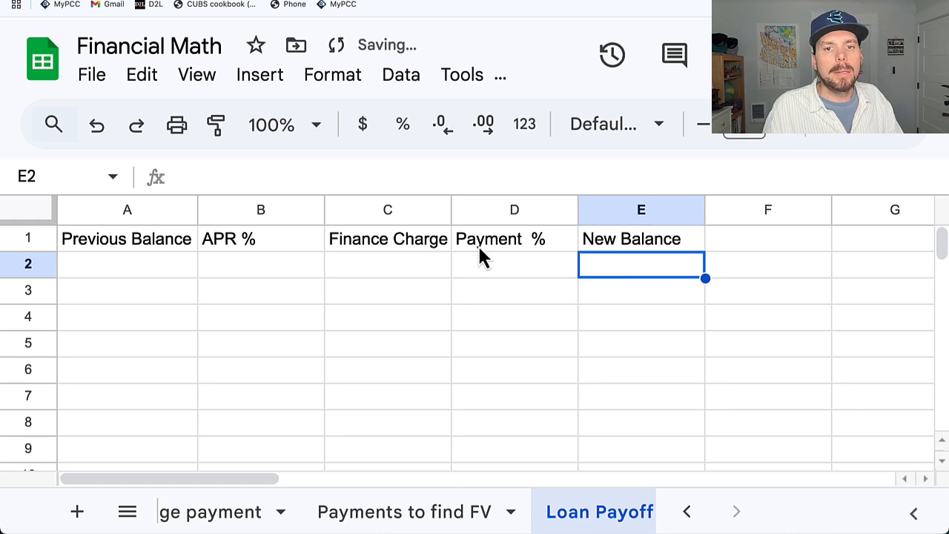
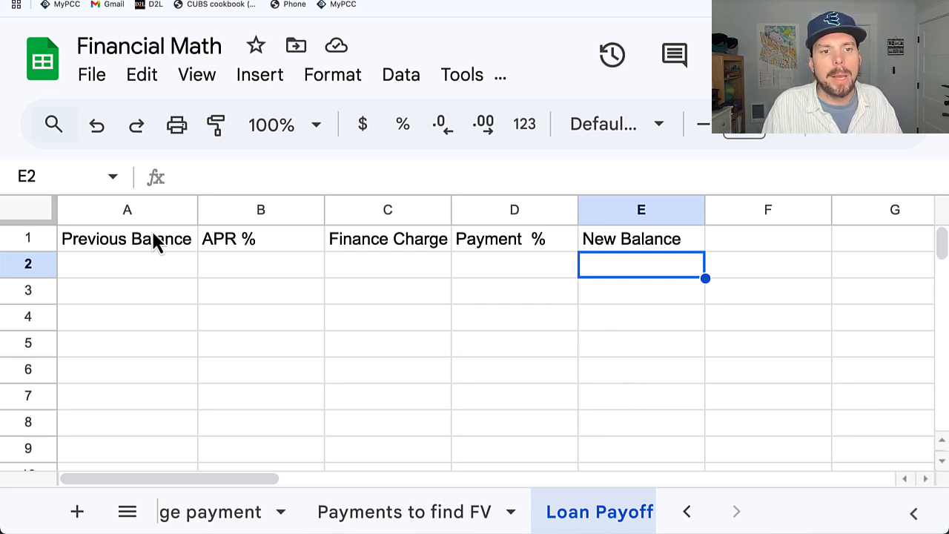
Check the current card balance in homework Question 11 and enter 7750 as the previous balance in A2.
{"action": "left_click", "coordinate": [102, 259]}
{"action": "left_click", "coordinate": [281, 0]}
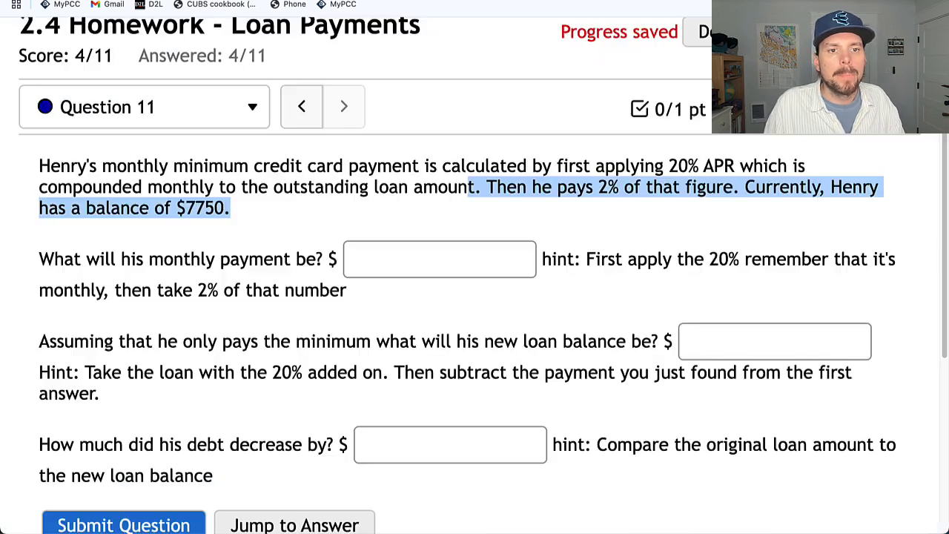
{"action": "left_click", "coordinate": [223, 167]}
{"action": "left_click_drag", "start_coordinate": [183, 209], "coordinate": [220, 209]}
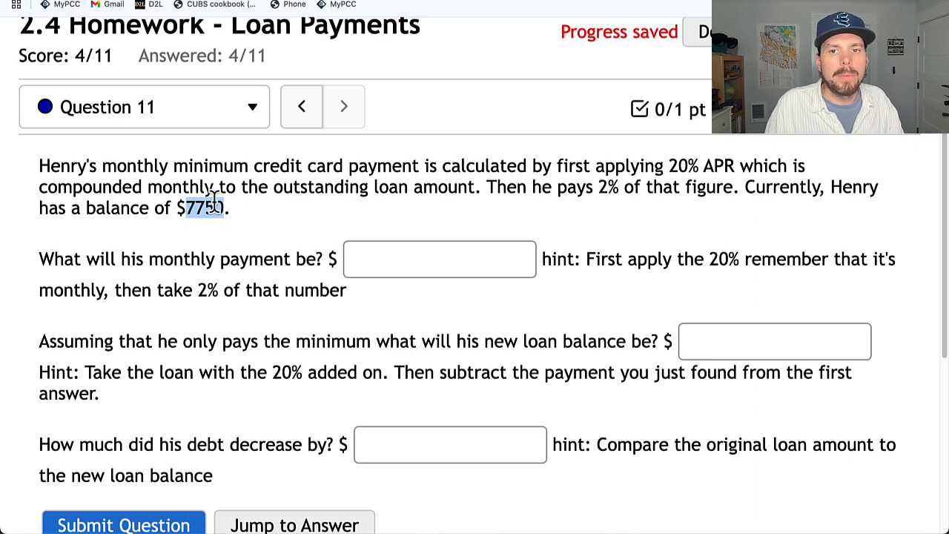
{"action": "left_click", "coordinate": [361, 1]}
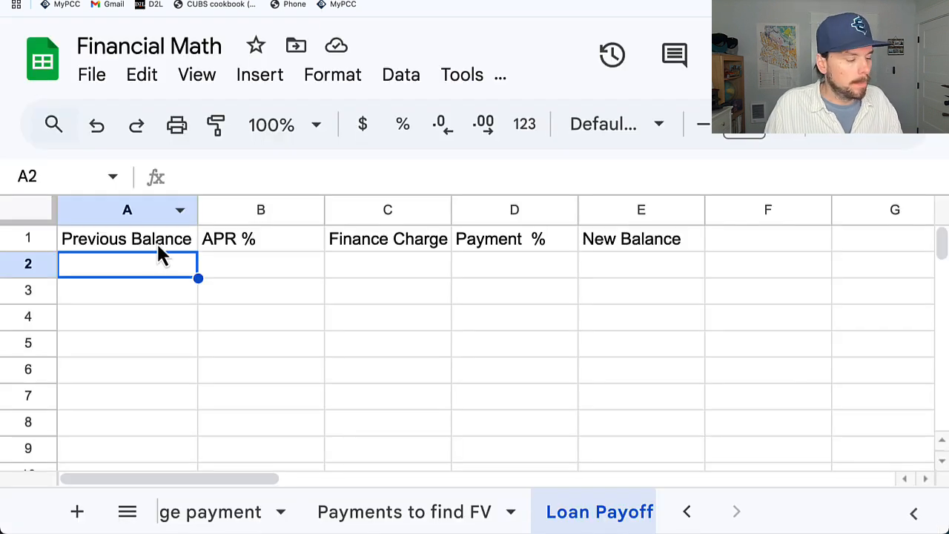
{"action": "type", "text": "7760"}
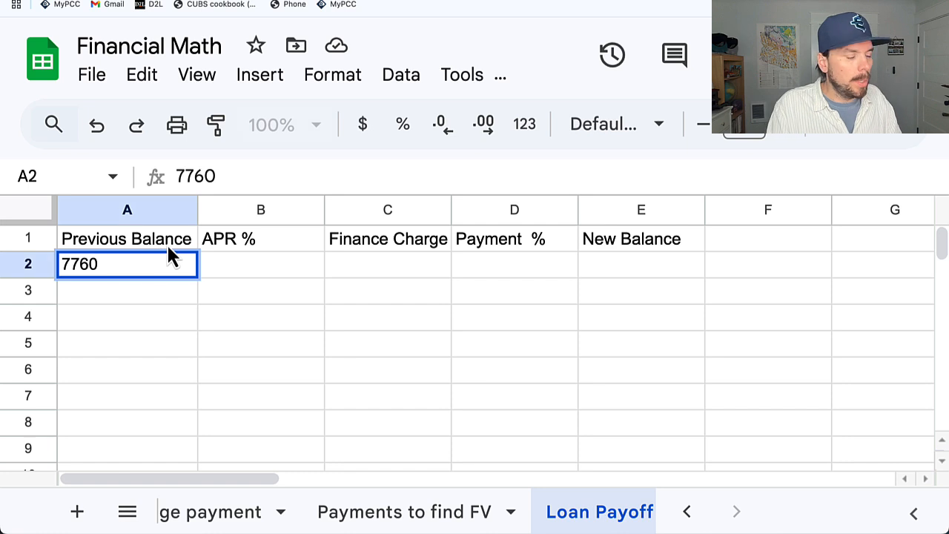
{"action": "key", "text": "BackSpace"}
{"action": "key", "text": "BackSpace"}
{"action": "type", "text": "50"}
{"action": "left_click", "coordinate": [240, 304]}
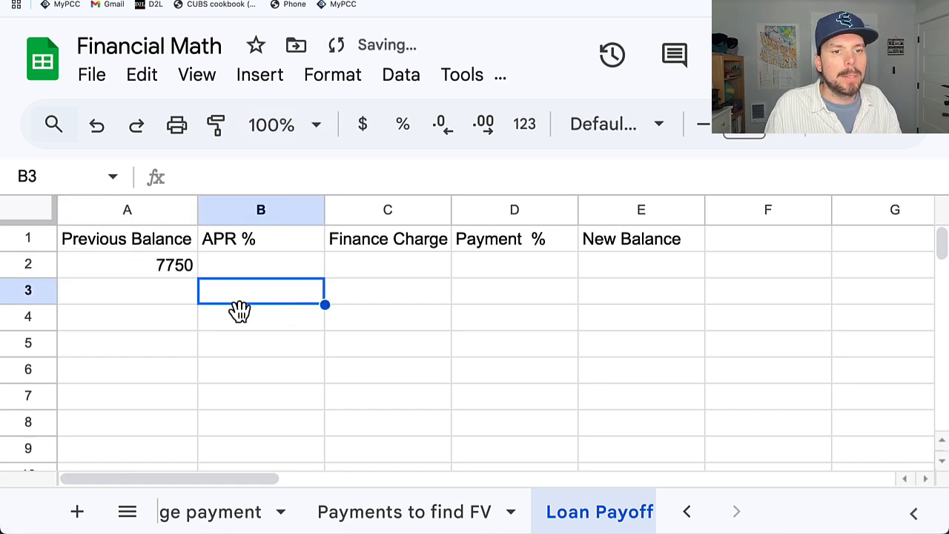
Format the whole Previous Balance column as currency.
{"action": "left_click", "coordinate": [152, 267]}
{"action": "left_click", "coordinate": [149, 214]}
{"action": "left_click", "coordinate": [363, 124]}
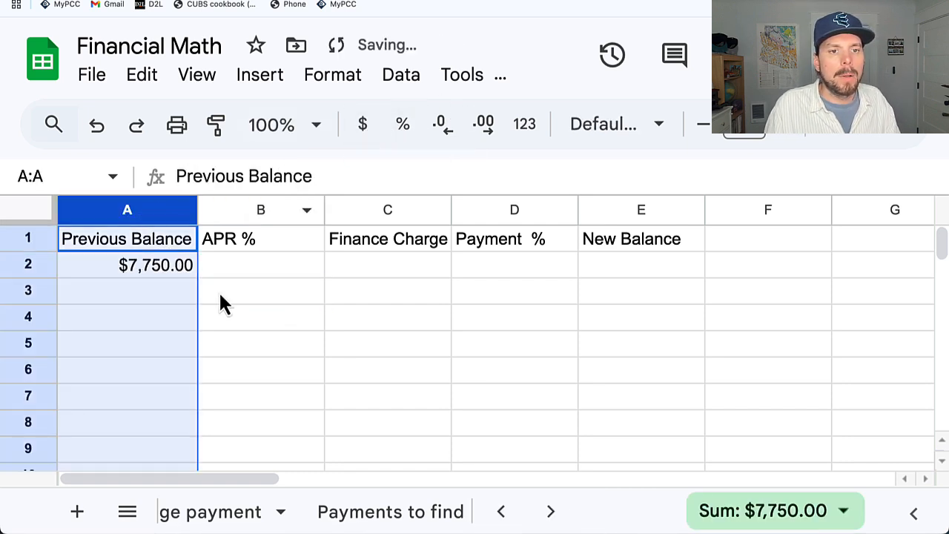
Check the APR in the homework question, format the APR % column as percent and enter 20% in B2.
{"action": "left_click", "coordinate": [241, 272]}
{"action": "key", "text": "ctrl+shift+Tab"}
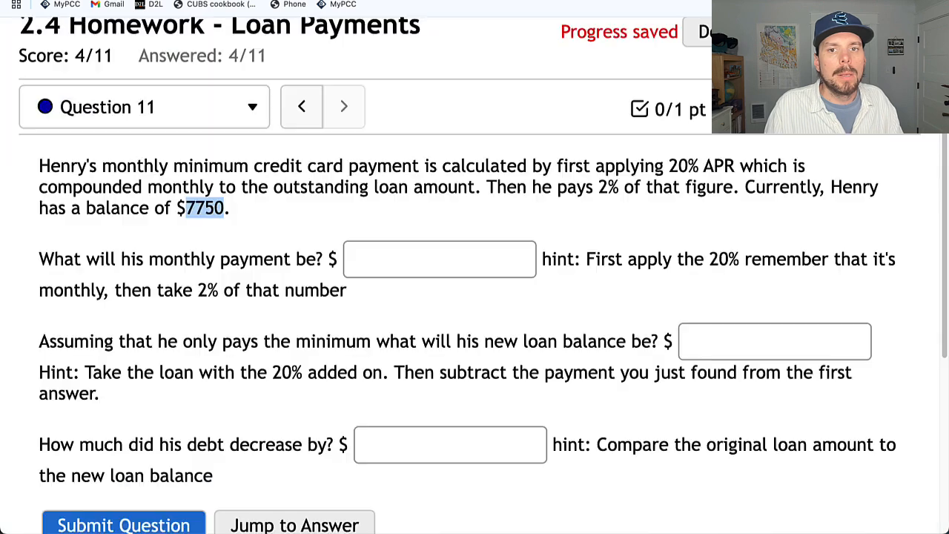
{"action": "key", "text": "ctrl+Tab"}
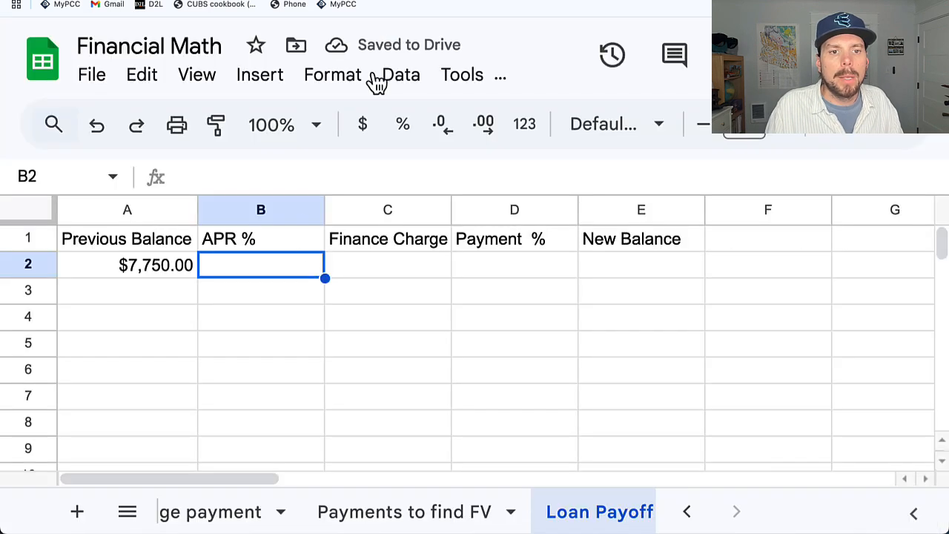
{"action": "left_click", "coordinate": [282, 212]}
{"action": "left_click", "coordinate": [404, 125]}
{"action": "left_click", "coordinate": [252, 275]}
{"action": "type", "text": "20"}
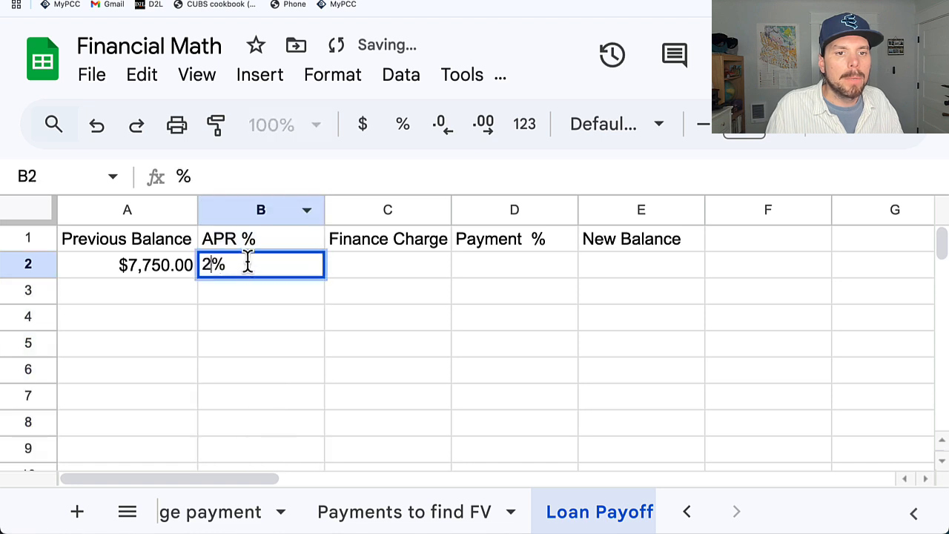
Format the Payment % column as percent and enter 2% in D2.
{"action": "left_click", "coordinate": [500, 216]}
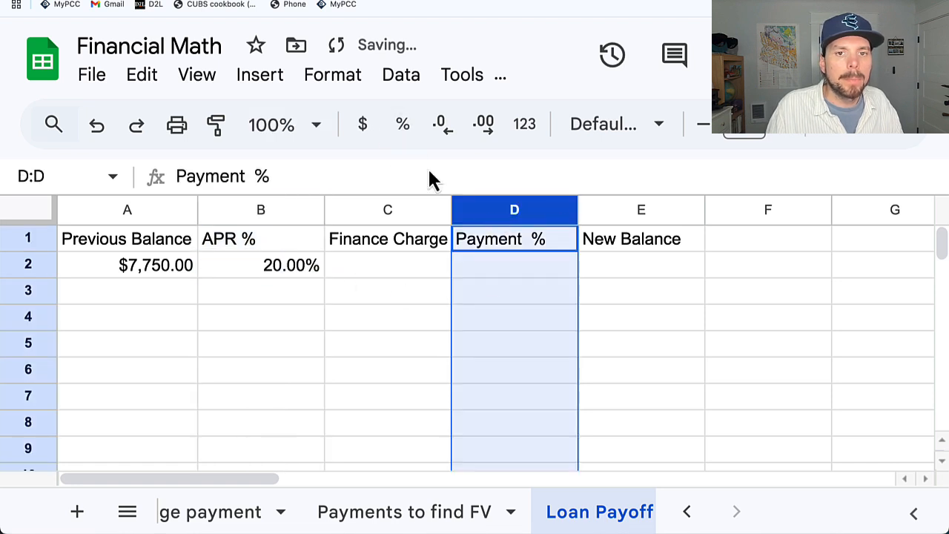
{"action": "left_click", "coordinate": [488, 268]}
{"action": "type", "text": "2%"}
{"action": "left_click", "coordinate": [490, 326]}
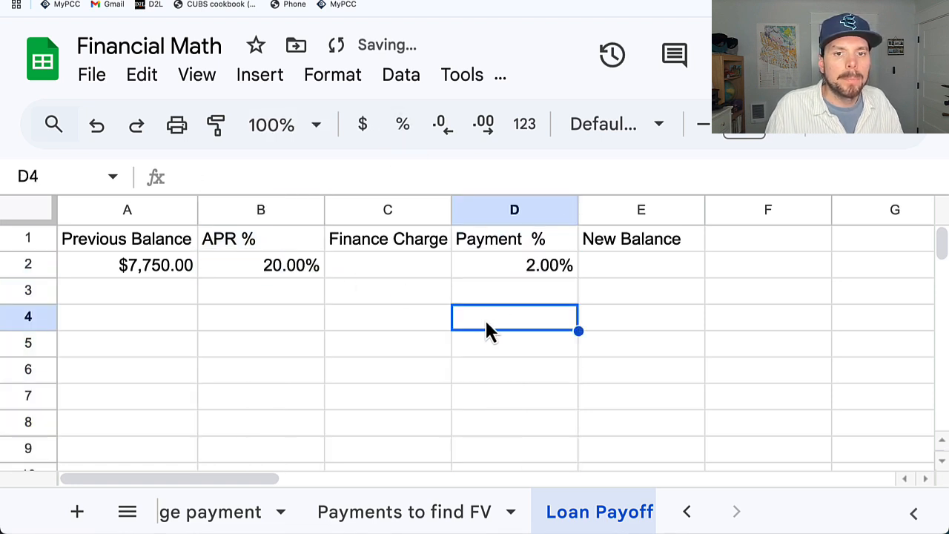
Calculate the monthly finance charge in C2 with the formula =A2*B2/12.
{"action": "left_click", "coordinate": [401, 273]}
{"action": "type", "text": "="}
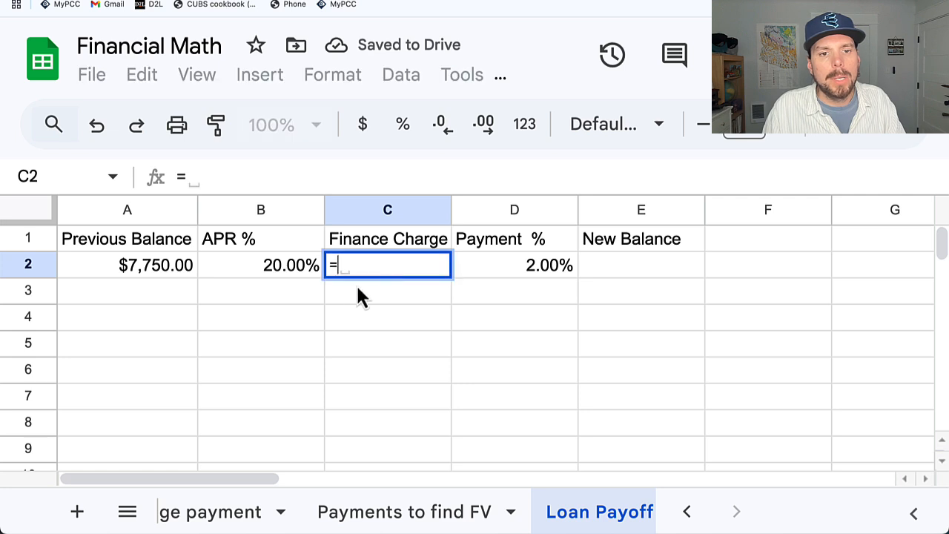
{"action": "left_click", "coordinate": [146, 267]}
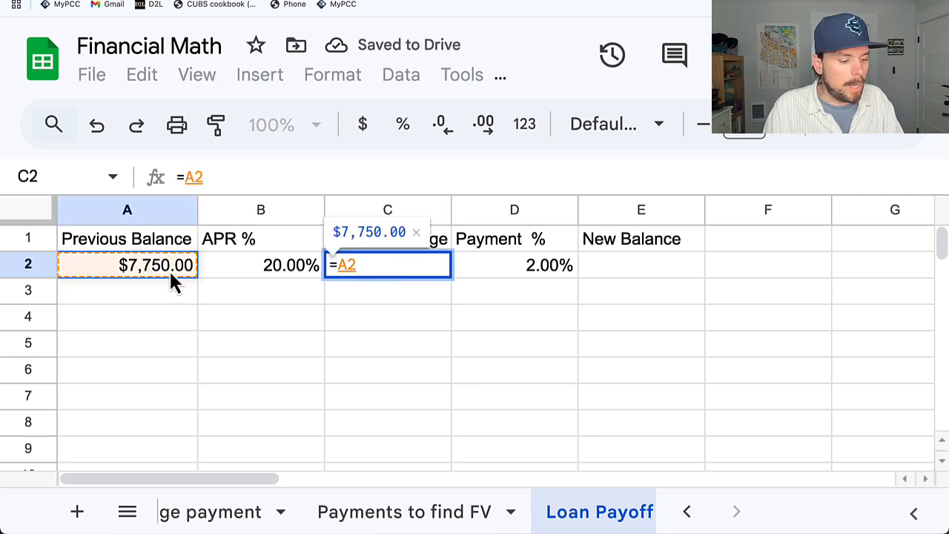
{"action": "type", "text": "*"}
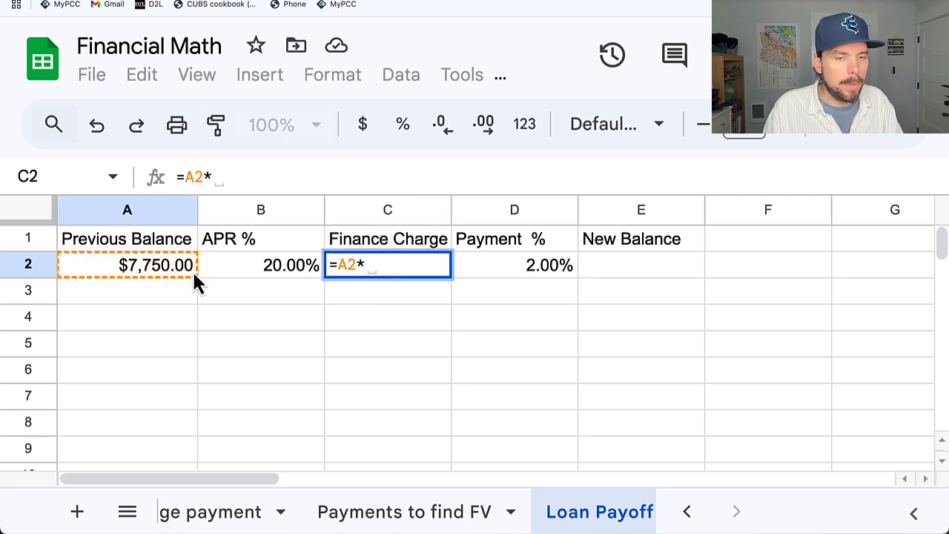
{"action": "left_click", "coordinate": [234, 282]}
{"action": "left_click", "coordinate": [234, 273]}
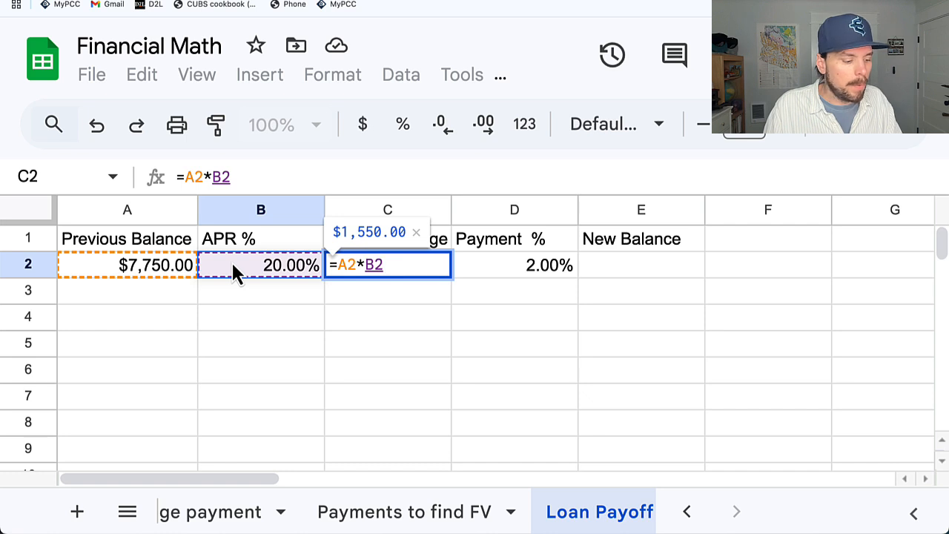
{"action": "type", "text": "/12"}
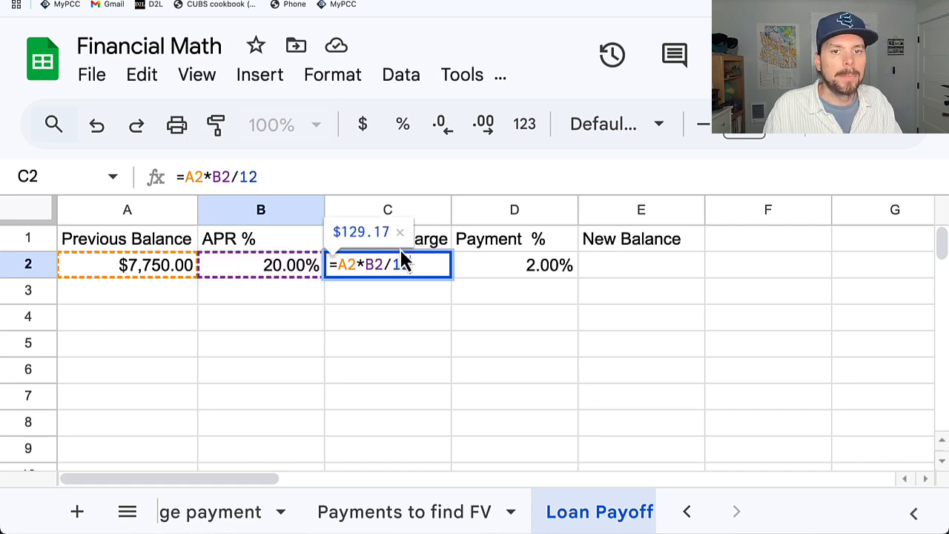
{"action": "key", "text": "Return"}
Review the finance charge formula in C2 and reread the monthly payment part of homework Question 11.
{"action": "left_click", "coordinate": [419, 268]}
{"action": "double_click", "coordinate": [420, 268]}
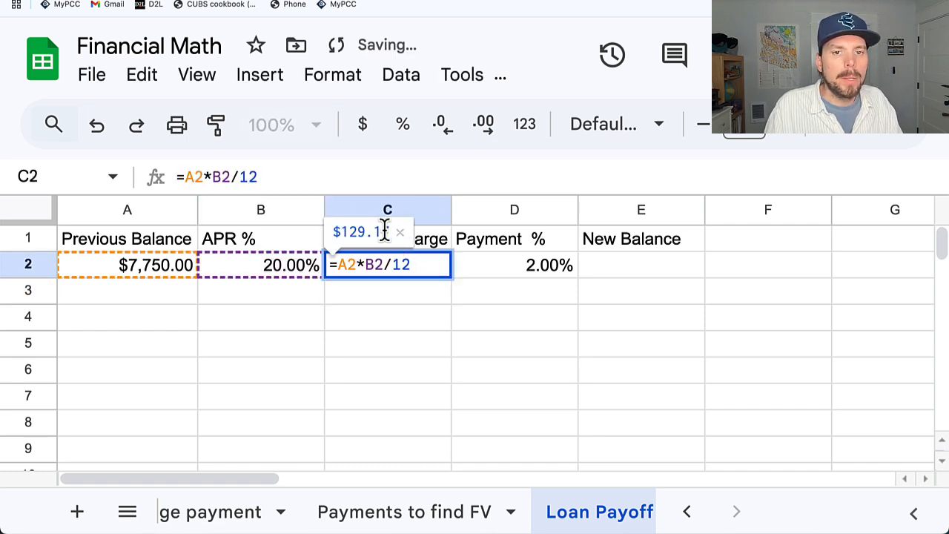
{"action": "left_click_drag", "start_coordinate": [387, 232], "coordinate": [341, 236]}
{"action": "key", "text": "ctrl+Tab"}
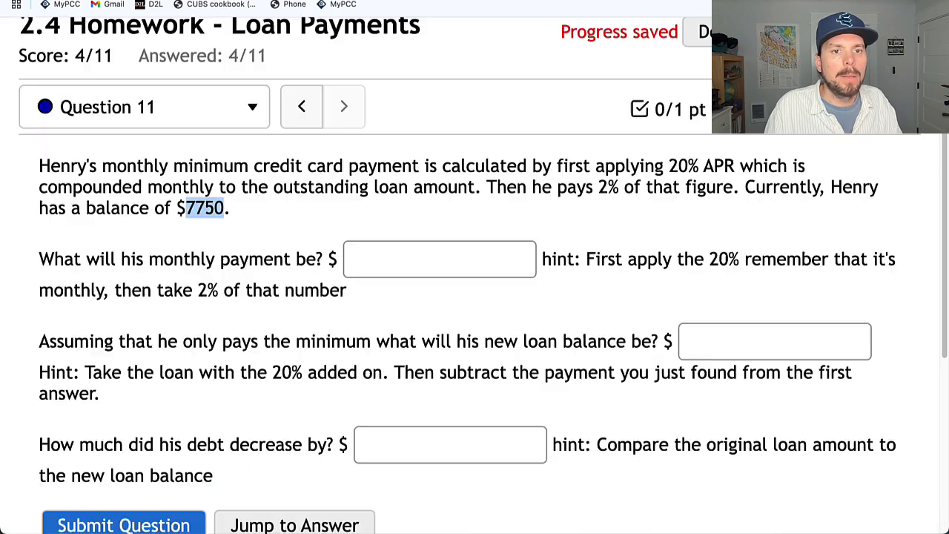
{"action": "left_click", "coordinate": [356, 315]}
{"action": "left_click_drag", "start_coordinate": [39, 256], "coordinate": [290, 255]}
{"action": "key", "text": "ctrl+shift+Tab"}
{"action": "key", "text": "Return"}
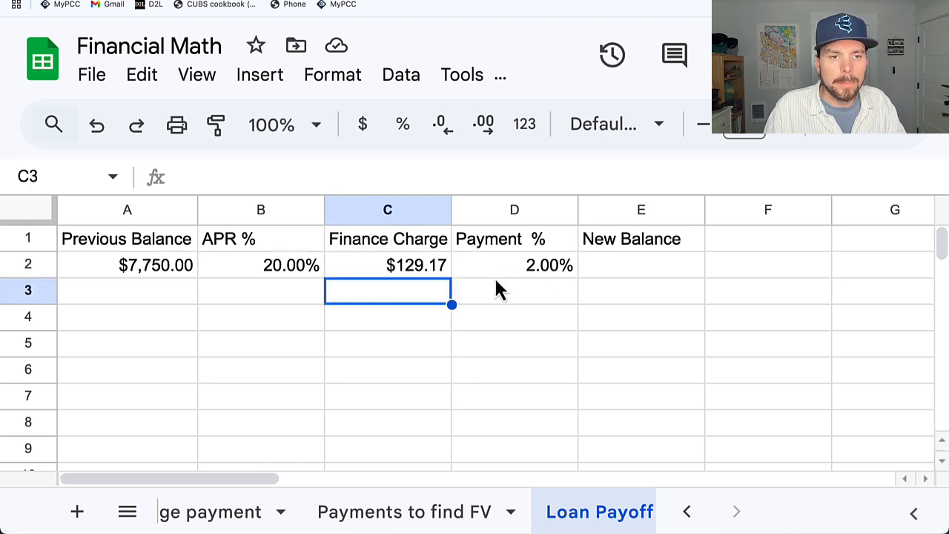
{"action": "left_click", "coordinate": [532, 268]}
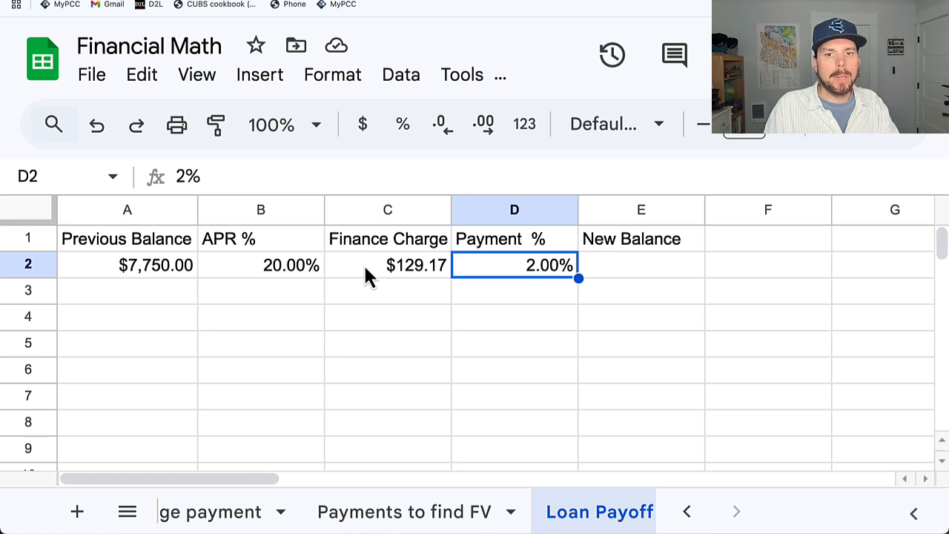
{"action": "left_click", "coordinate": [639, 278]}
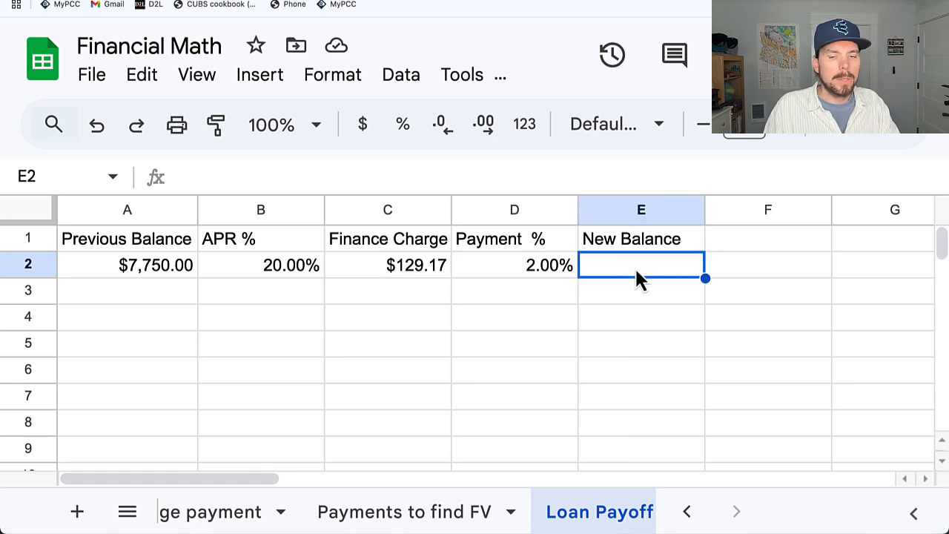
{"action": "type", "text": "="}
{"action": "key", "text": "BackSpace"}
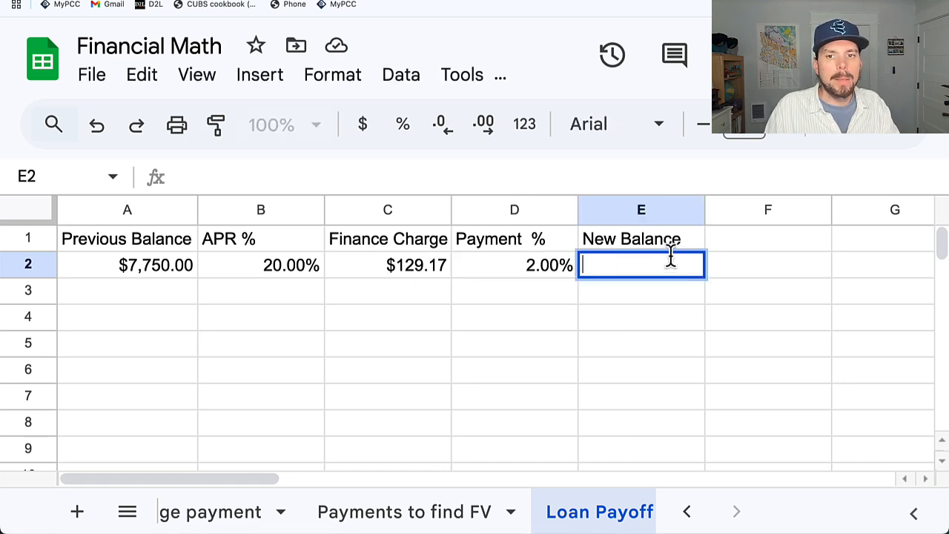
Relabel the header in E1 as Payment and add a New Balance header in F1.
{"action": "left_click", "coordinate": [672, 245]}
{"action": "type", "text": "Payme"}
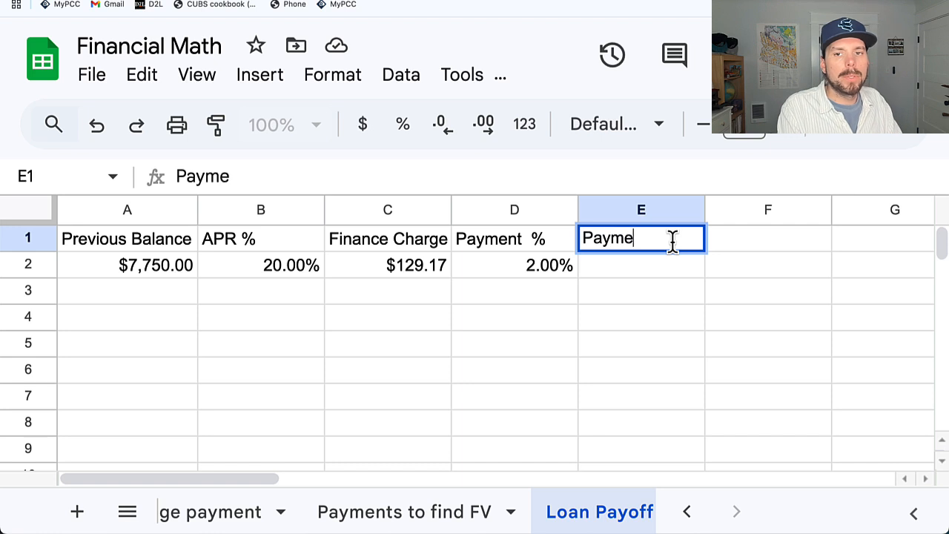
{"action": "type", "text": "nt"}
{"action": "key", "text": "Tab"}
{"action": "type", "text": "New "}
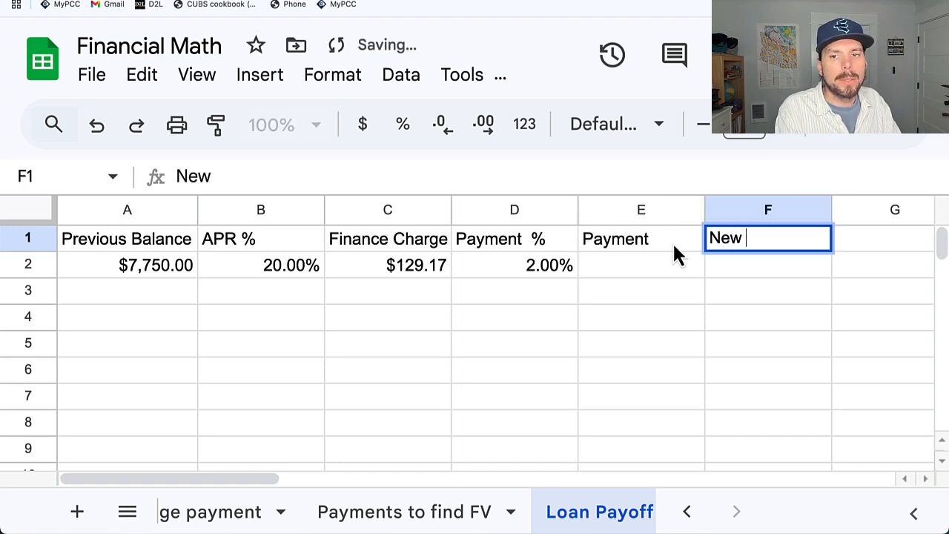
{"action": "type", "text": "Balance"}
{"action": "key", "text": "Return"}
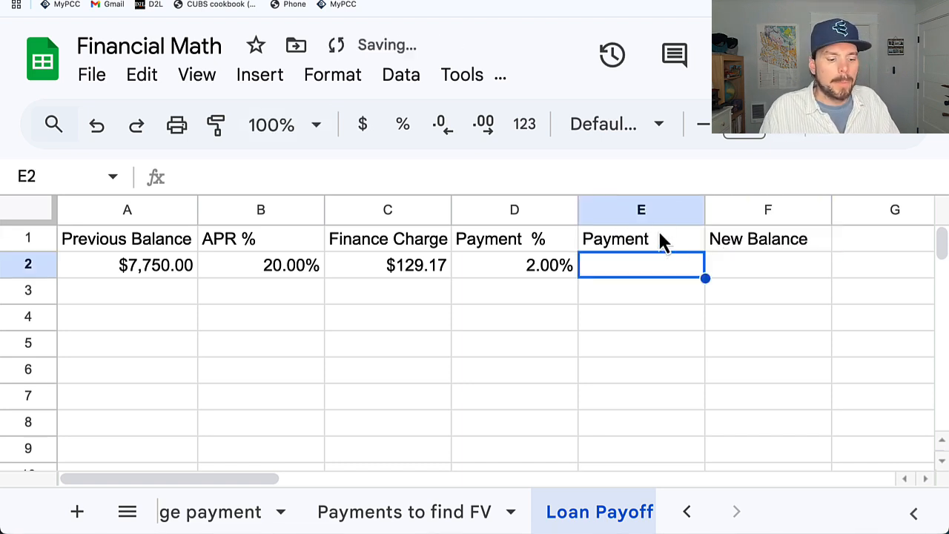
Calculate the minimum payment in E2 with the formula =D2*(A2+C2).
{"action": "type", "text": "="}
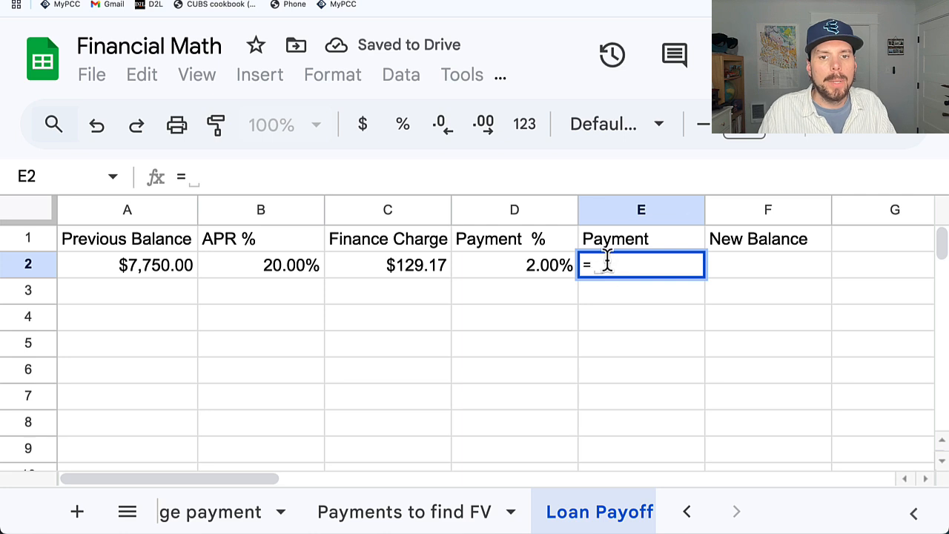
{"action": "left_click", "coordinate": [524, 264]}
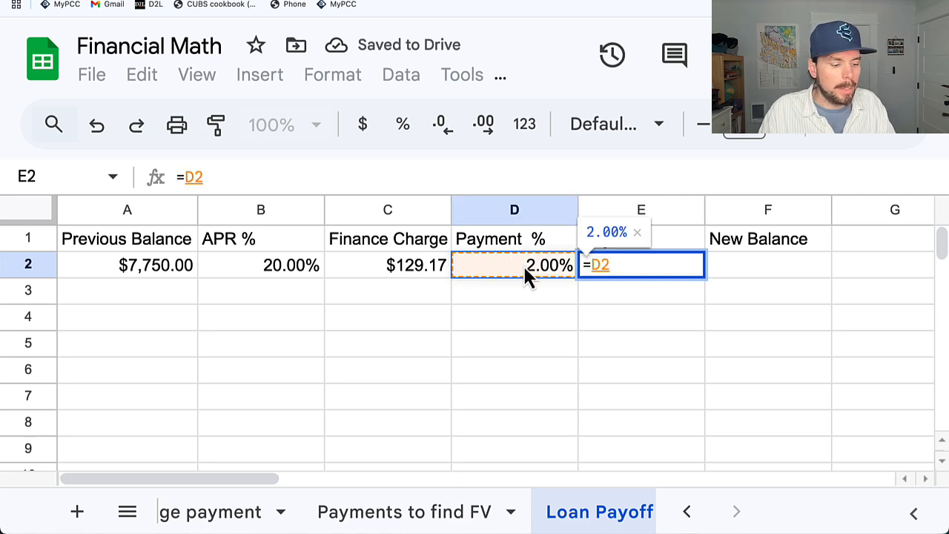
{"action": "type", "text": "*("}
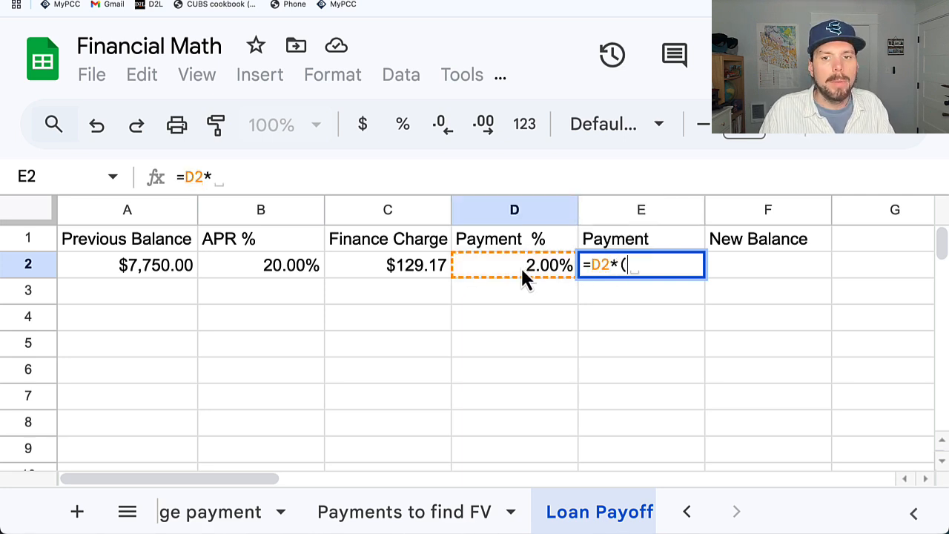
{"action": "left_click", "coordinate": [152, 268]}
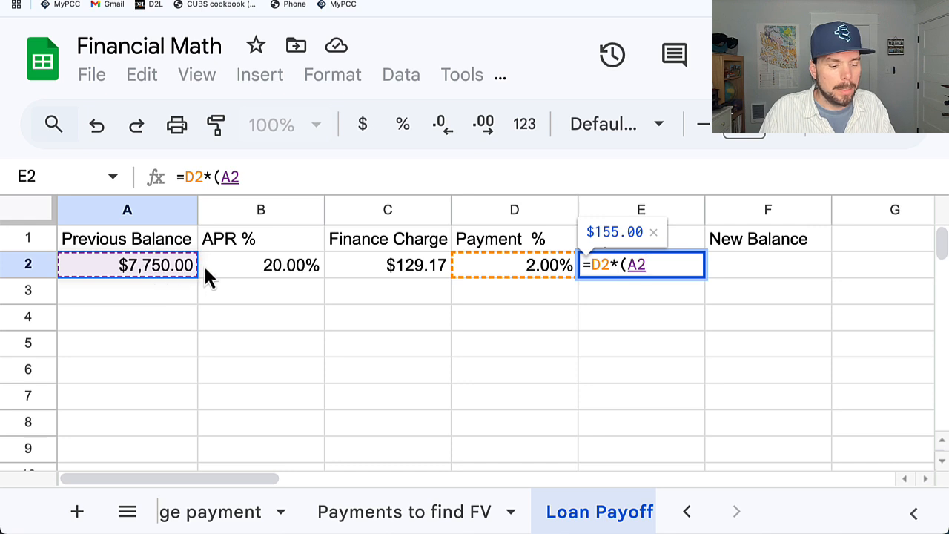
{"action": "type", "text": "+"}
{"action": "left_click", "coordinate": [412, 271]}
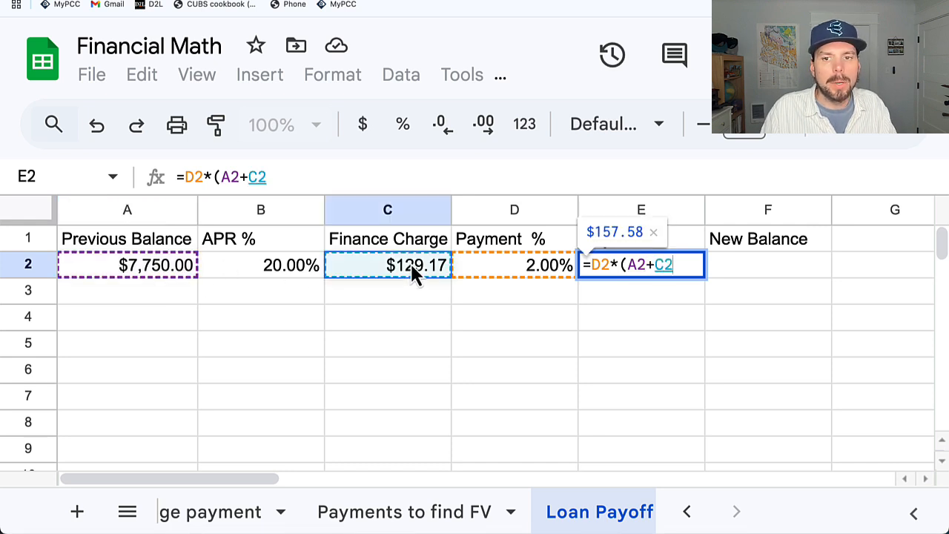
{"action": "type", "text": ")"}
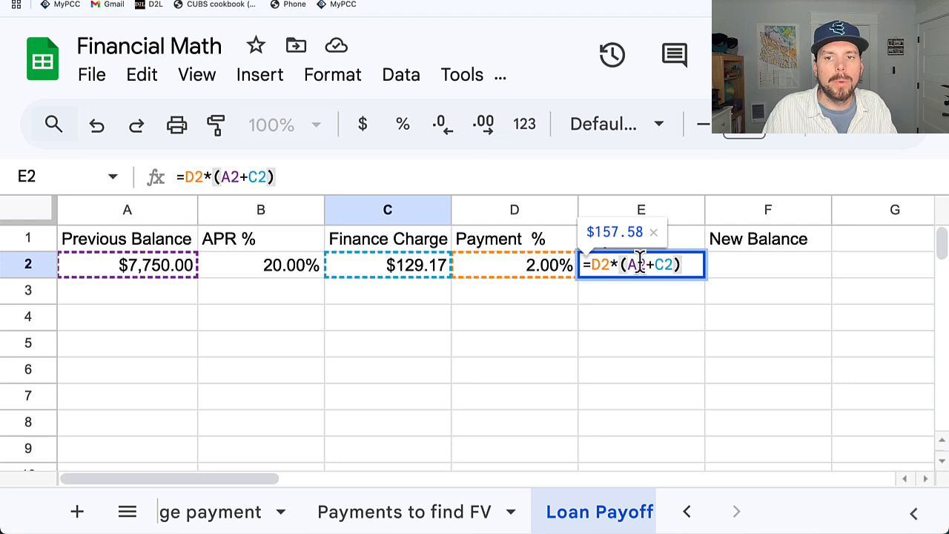
{"action": "key", "text": "Return"}
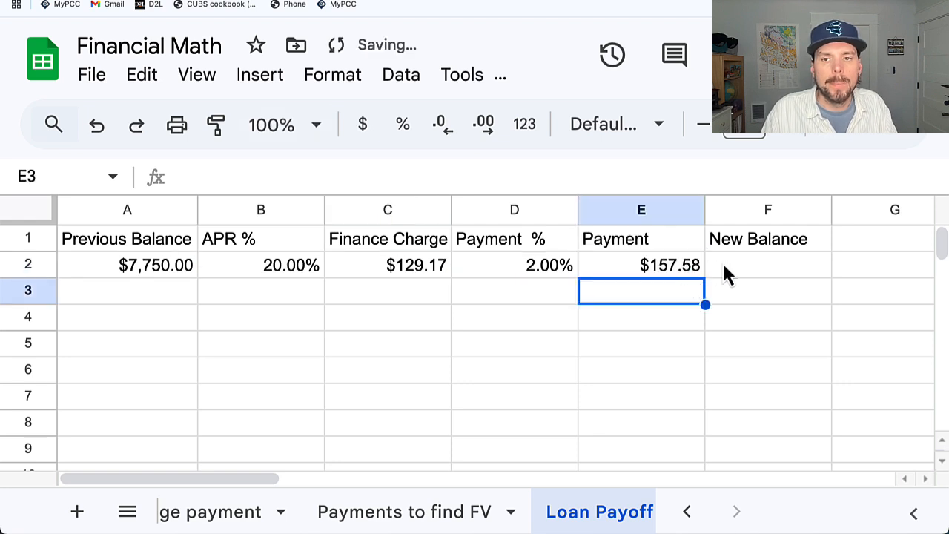
Calculate the new balance in F2 with the formula =A2+C2-E2.
{"action": "left_click", "coordinate": [726, 270]}
{"action": "type", "text": "="}
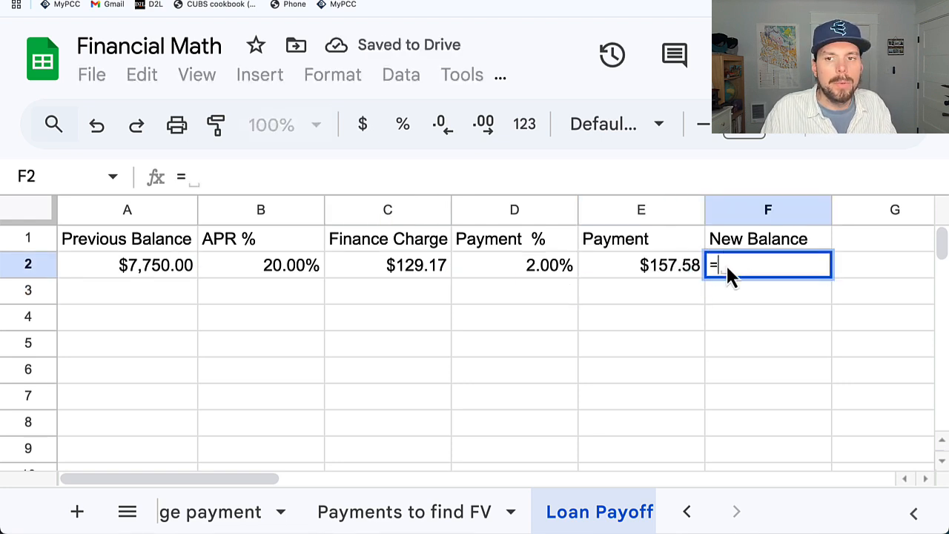
{"action": "left_click", "coordinate": [150, 265]}
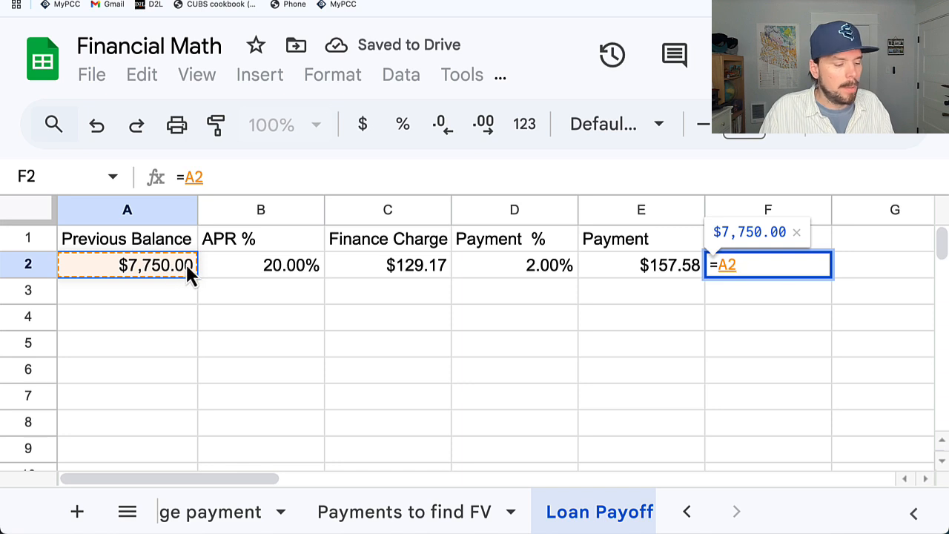
{"action": "type", "text": "+"}
{"action": "left_click", "coordinate": [420, 268]}
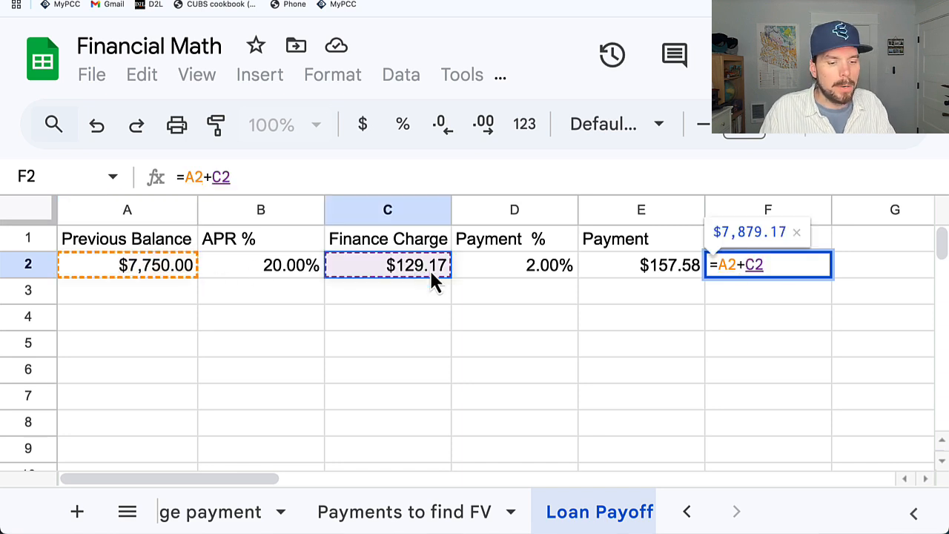
{"action": "type", "text": "-"}
{"action": "left_click", "coordinate": [675, 275]}
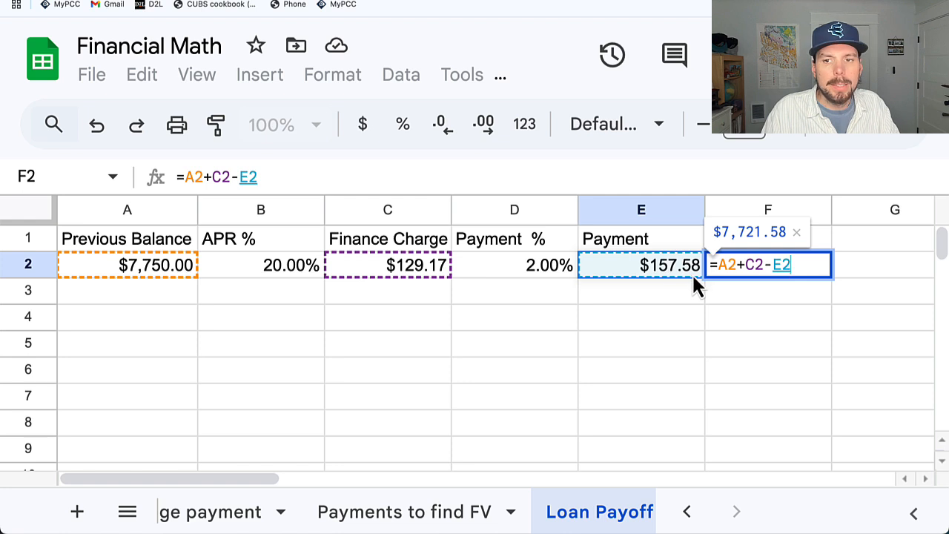
{"action": "key", "text": "Return"}
Review the payment formula in E2 and make the payment negative by changing it to =-D2*(A2+C2).
{"action": "double_click", "coordinate": [640, 273]}
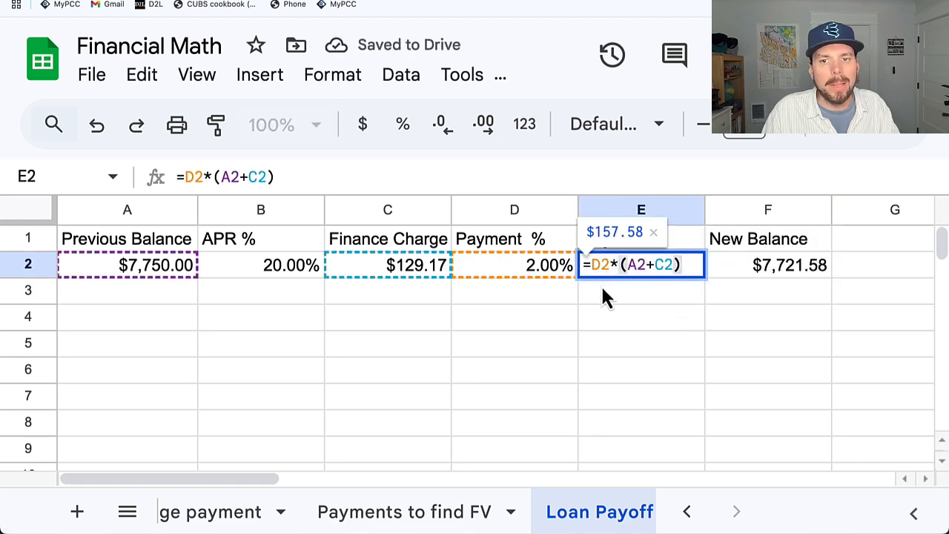
{"action": "key", "text": "Return"}
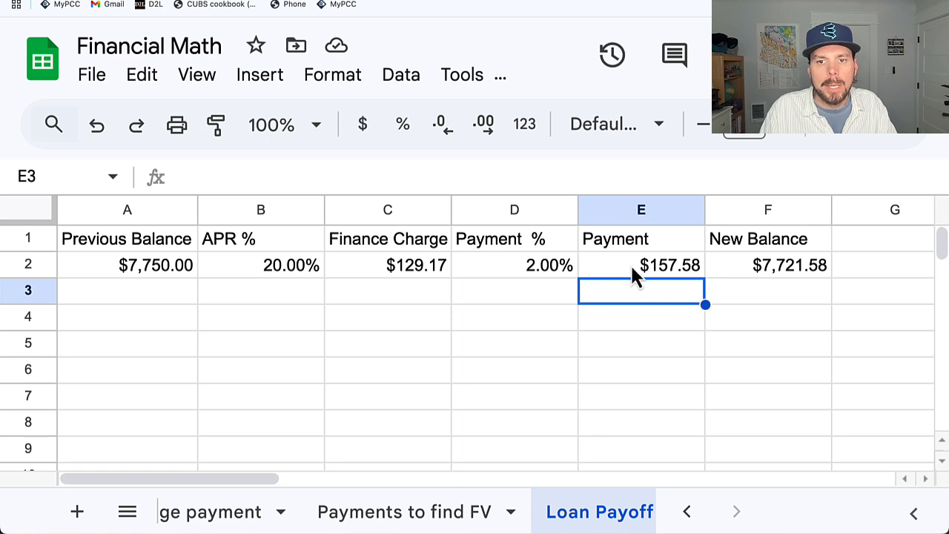
{"action": "left_click", "coordinate": [635, 268]}
{"action": "double_click", "coordinate": [630, 267]}
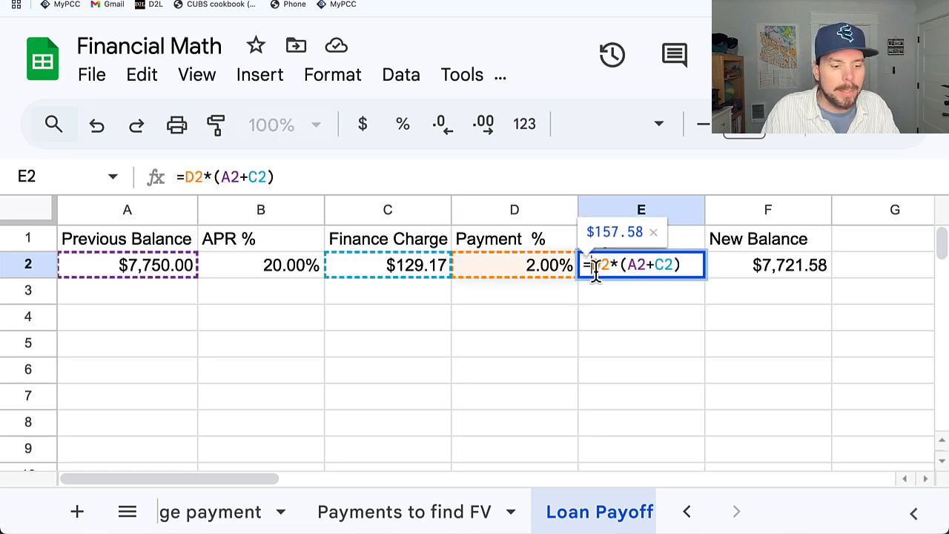
{"action": "type", "text": "--"}
{"action": "key", "text": "Return"}
{"action": "left_click", "coordinate": [644, 271]}
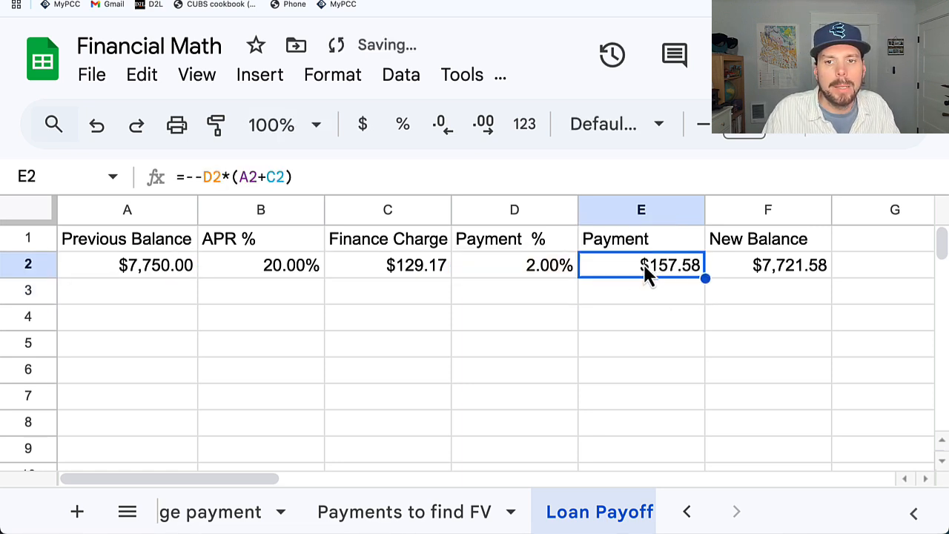
{"action": "double_click", "coordinate": [645, 271]}
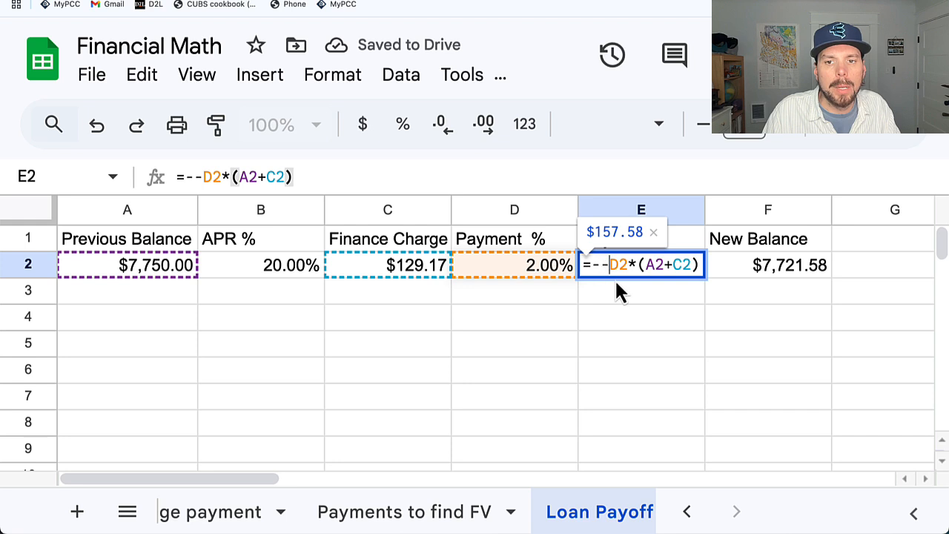
{"action": "key", "text": "BackSpace"}
{"action": "key", "text": "Return"}
Change the new balance formula in F2 to =A2+C2+E2 so it adds the negative payment.
{"action": "left_click", "coordinate": [738, 267]}
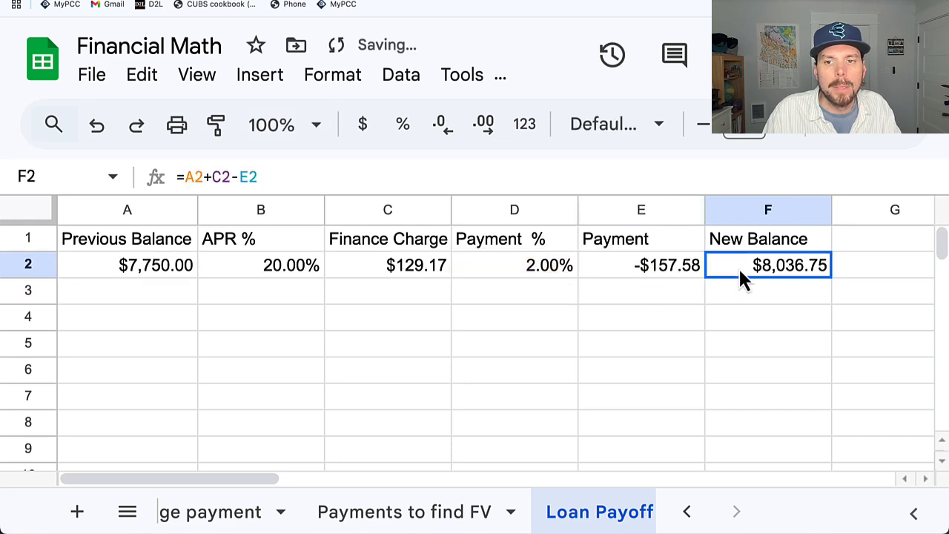
{"action": "double_click", "coordinate": [739, 267]}
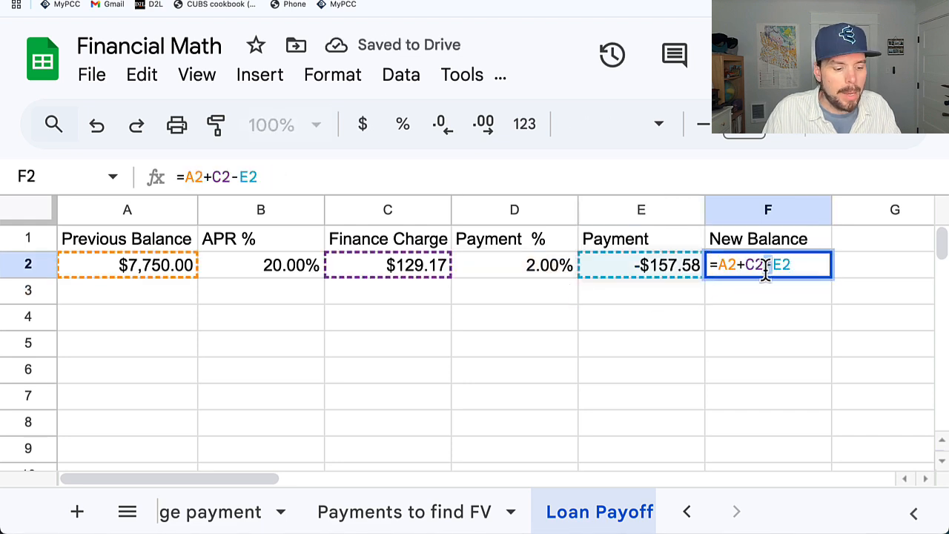
{"action": "type", "text": "="}
{"action": "key", "text": "BackSpace"}
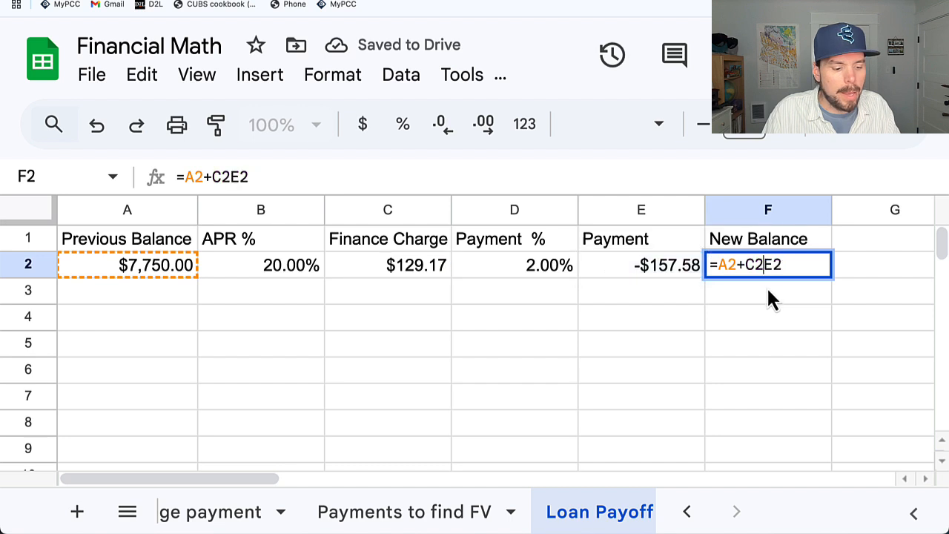
{"action": "type", "text": "+"}
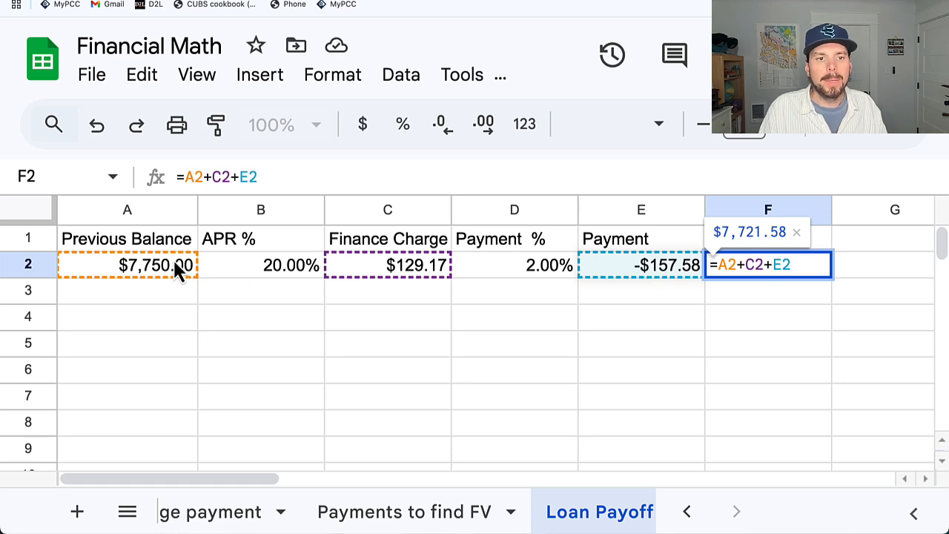
{"action": "key", "text": "Return"}
Remove the minus sign from the payment formula in E2 so it reads =D2*(A2+C2).
{"action": "left_click", "coordinate": [629, 265]}
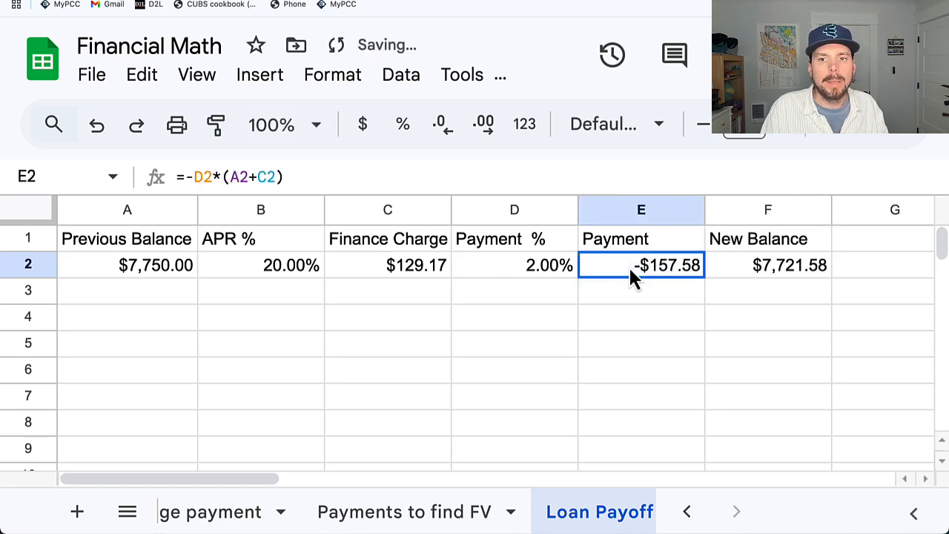
{"action": "double_click", "coordinate": [638, 264]}
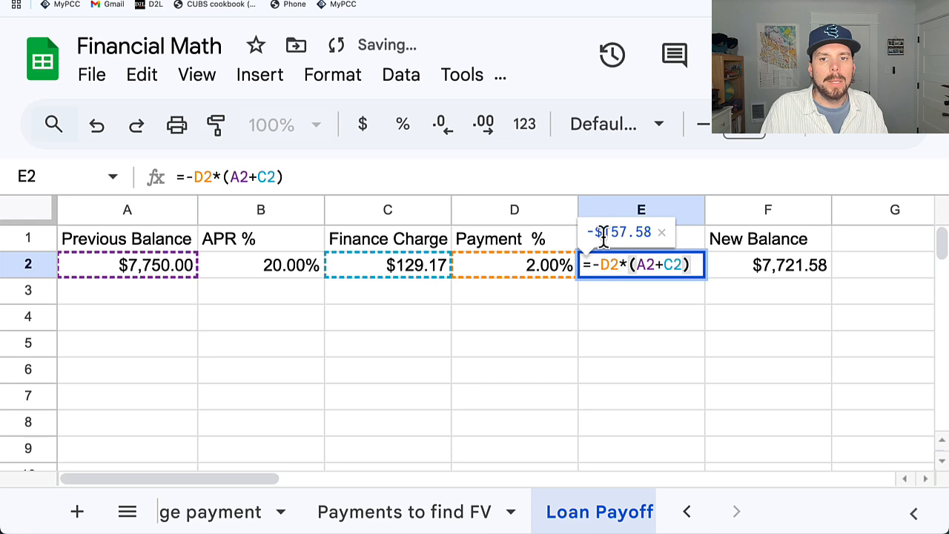
{"action": "left_click", "coordinate": [597, 264]}
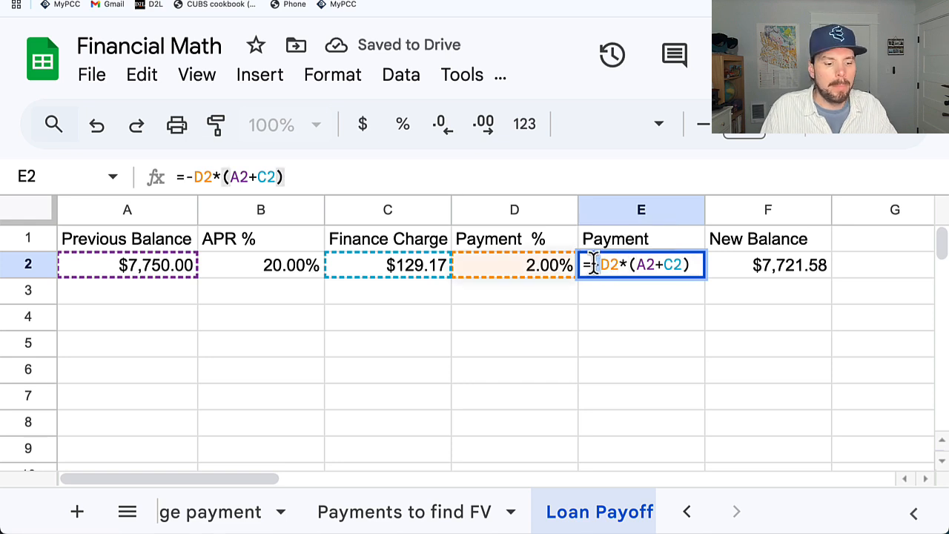
{"action": "key", "text": "BackSpace"}
{"action": "key", "text": "Return"}
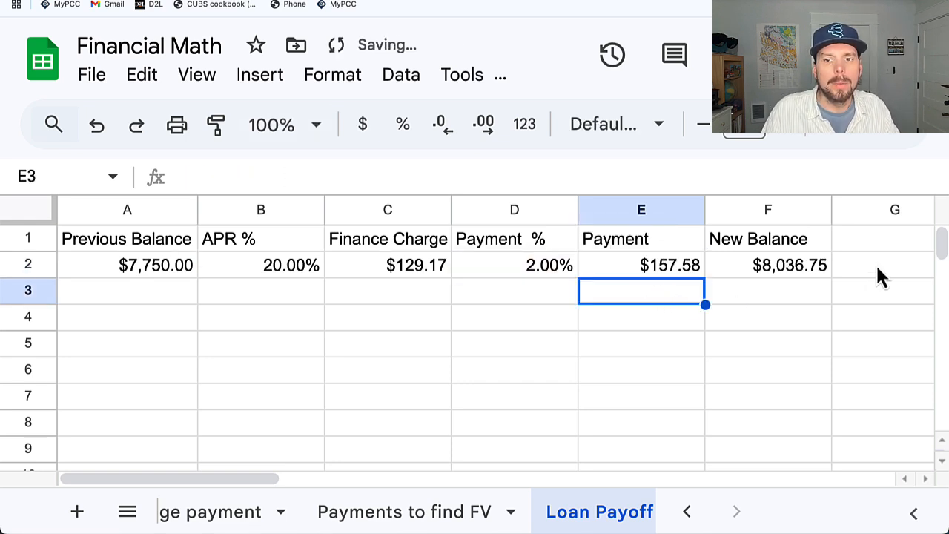
Change the new balance formula in F2 back to subtracting the payment, =A2+C2-E2.
{"action": "left_click", "coordinate": [791, 275]}
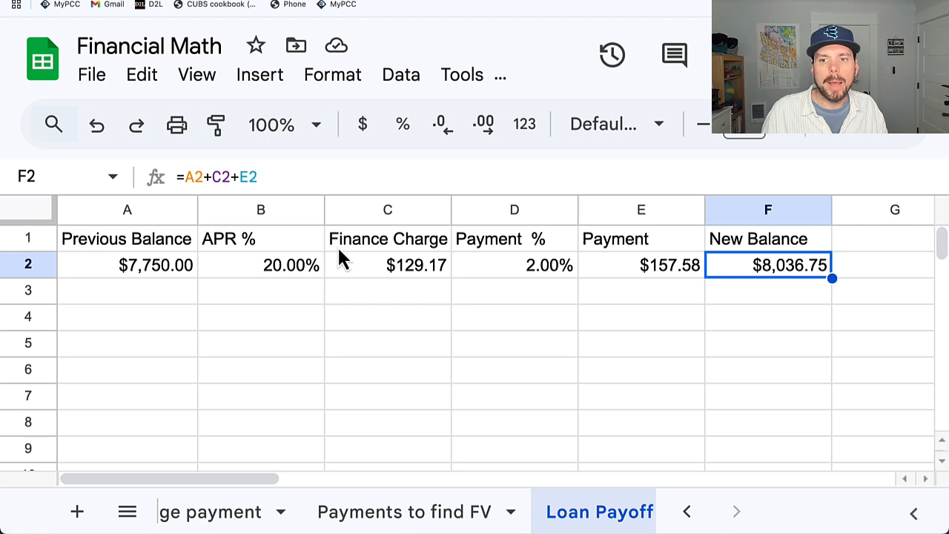
{"action": "double_click", "coordinate": [774, 266]}
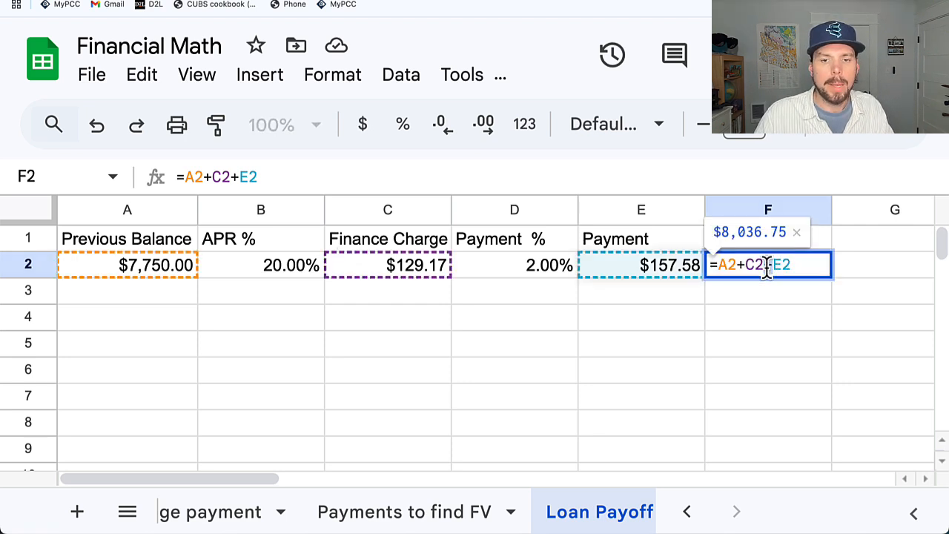
{"action": "type", "text": "-"}
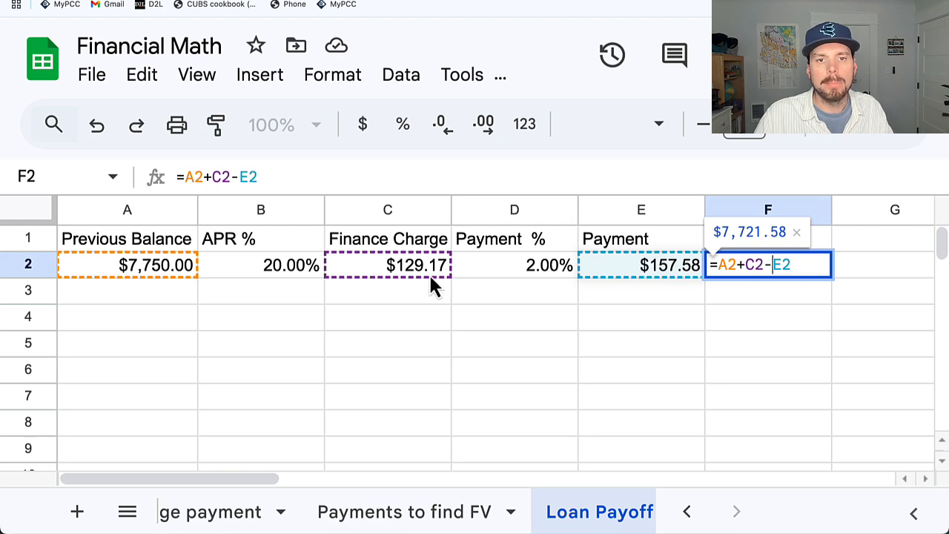
{"action": "key", "text": "Return"}
Copy the new balance amount, without the dollar sign, from the result preview of the F2 formula.
{"action": "left_click", "coordinate": [797, 264]}
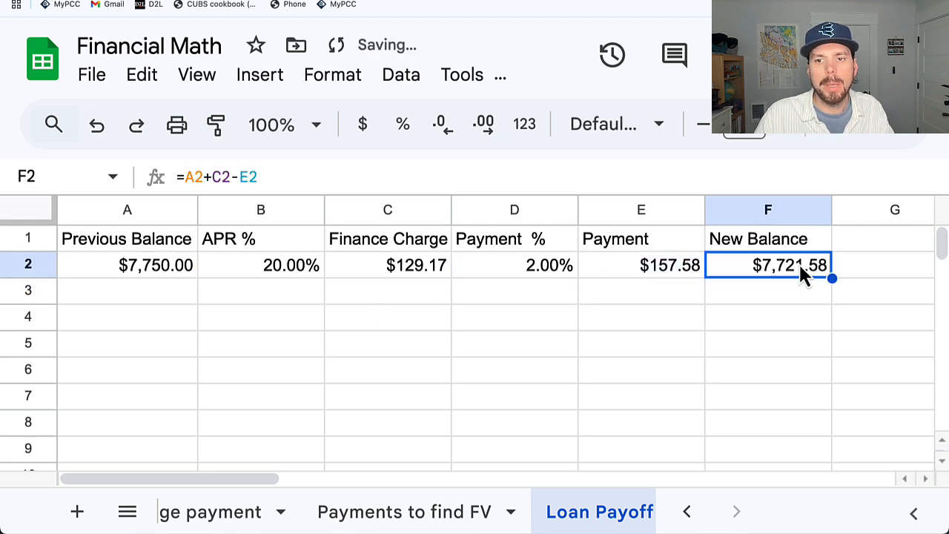
{"action": "double_click", "coordinate": [800, 264]}
{"action": "left_click_drag", "start_coordinate": [784, 232], "coordinate": [717, 233]}
{"action": "key", "text": "super+c"}
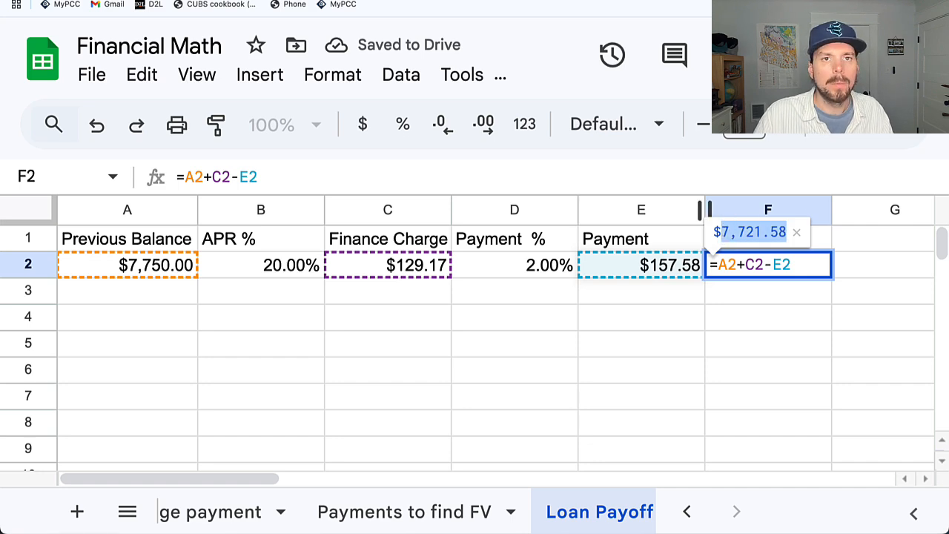
Switch to the homework question, paste 7,721.58 as the new loan balance answer and submit it.
{"action": "key", "text": "ctrl+Tab"}
{"action": "left_click", "coordinate": [744, 232]}
{"action": "key", "text": "super+v"}
{"action": "left_click", "coordinate": [91, 423]}
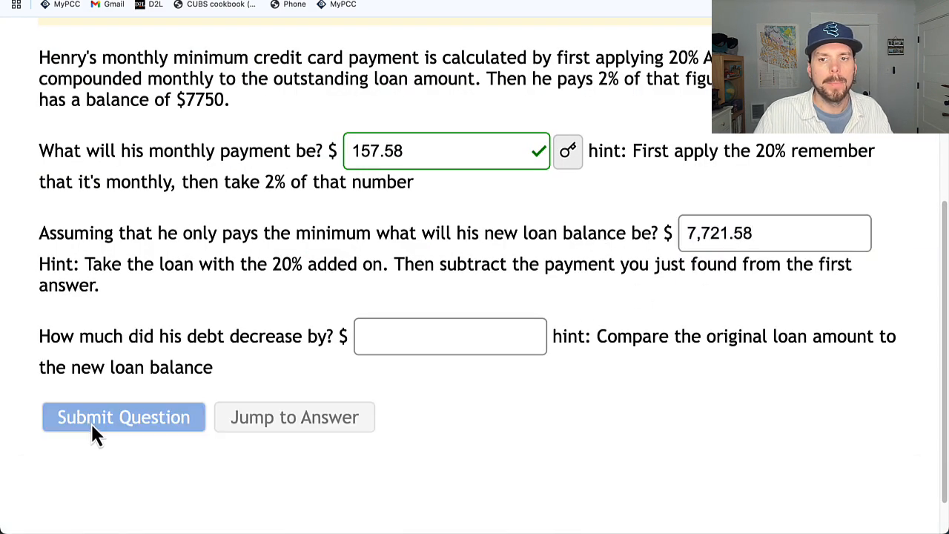
{"action": "scroll", "coordinate": [508, 256], "scroll_direction": "down", "scroll_amount": 2}
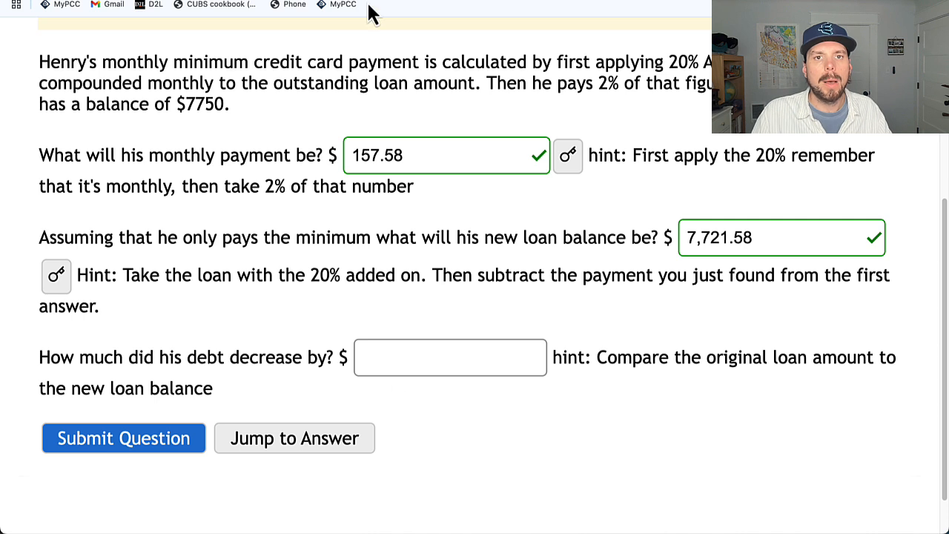
Back in the Loan Payoff sheet, commit the F2 formula and enter the header "Debt Decrease" in G1.
{"action": "key", "text": "ctrl+shift+Tab"}
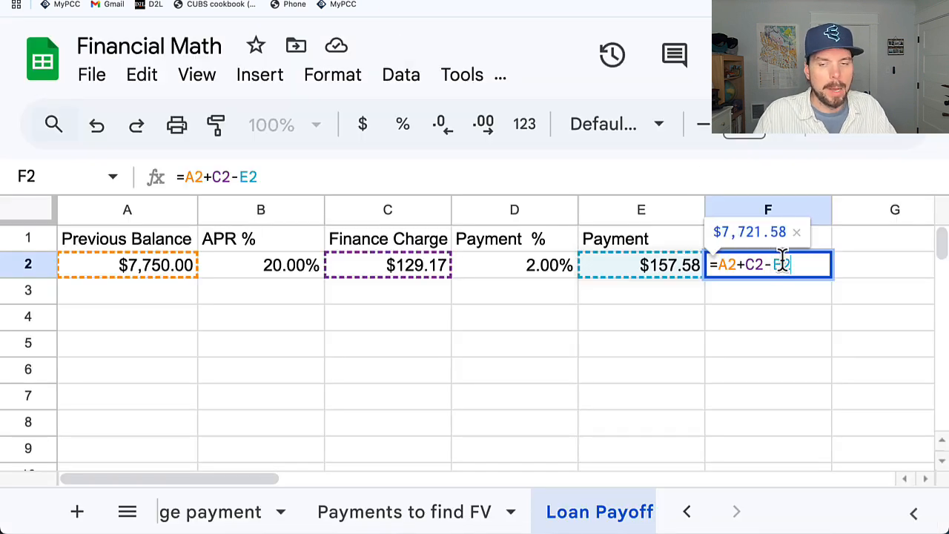
{"action": "key", "text": "Return"}
{"action": "left_click", "coordinate": [854, 238]}
{"action": "type", "text": "De"}
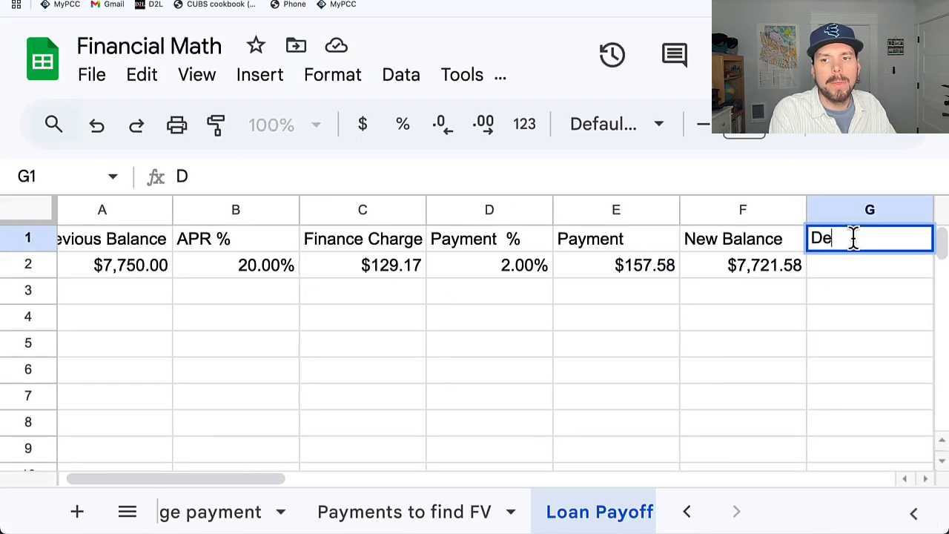
{"action": "type", "text": "bt Decrease"}
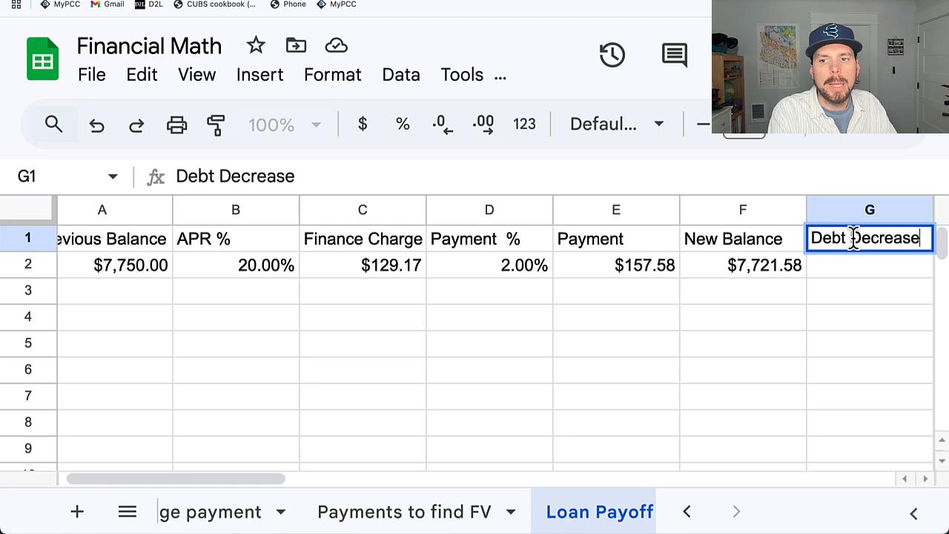
{"action": "key", "text": "Return"}
Calculate the debt decrease in G2 as previous balance minus new balance with =A2-F2.
{"action": "type", "text": "="}
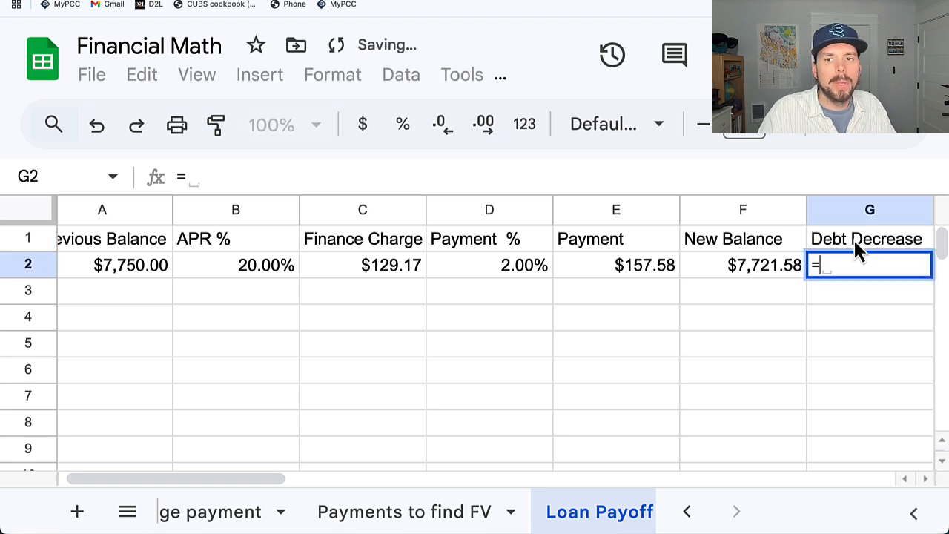
{"action": "left_click", "coordinate": [156, 267]}
{"action": "type", "text": "-"}
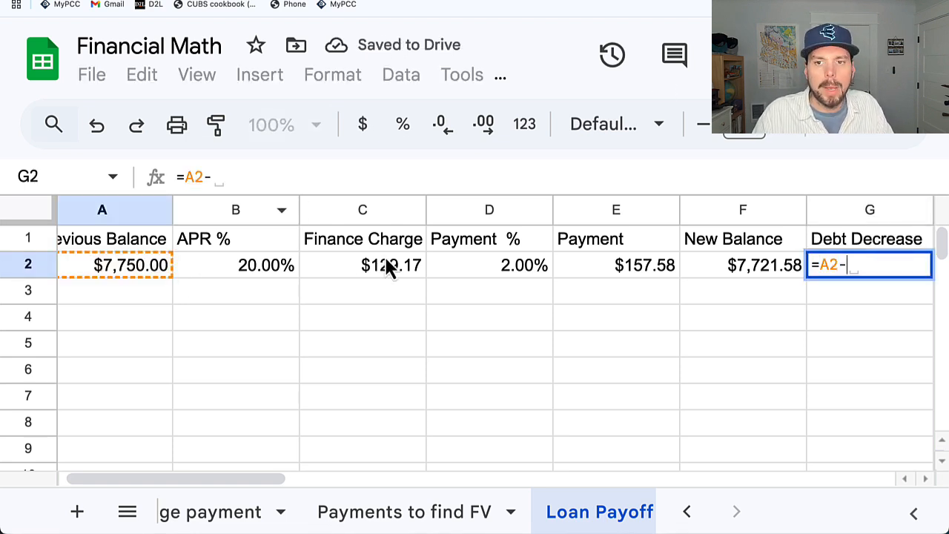
{"action": "left_click", "coordinate": [737, 274]}
{"action": "key", "text": "Return"}
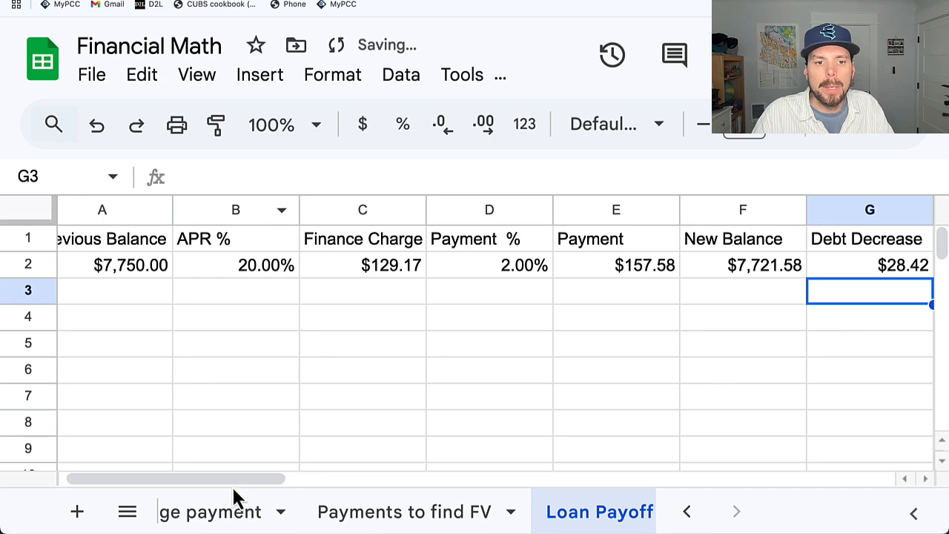
Copy the debt decrease amount, without the dollar sign, from the result preview of the G2 formula.
{"action": "left_click_drag", "start_coordinate": [237, 479], "coordinate": [336, 480]}
{"action": "left_click", "coordinate": [557, 269]}
{"action": "double_click", "coordinate": [556, 268]}
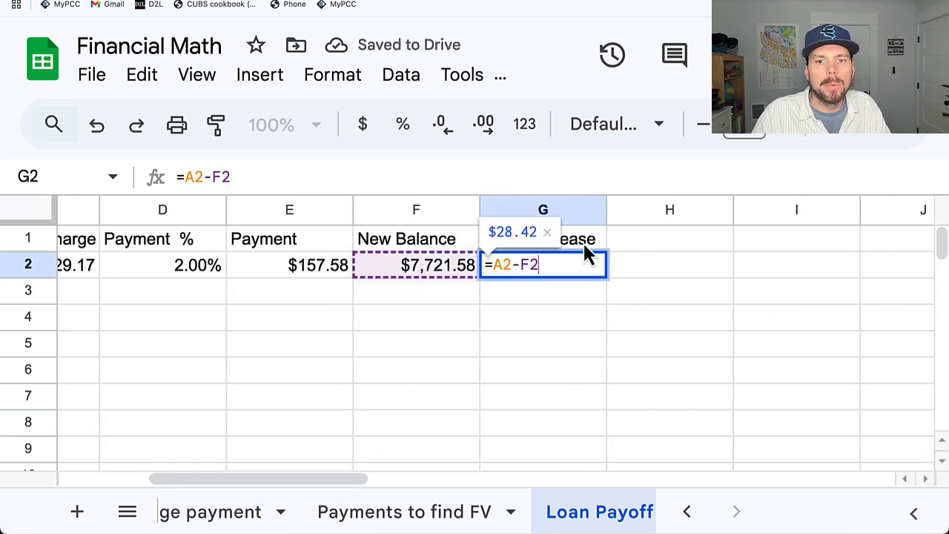
{"action": "left_click_drag", "start_coordinate": [536, 232], "coordinate": [497, 239]}
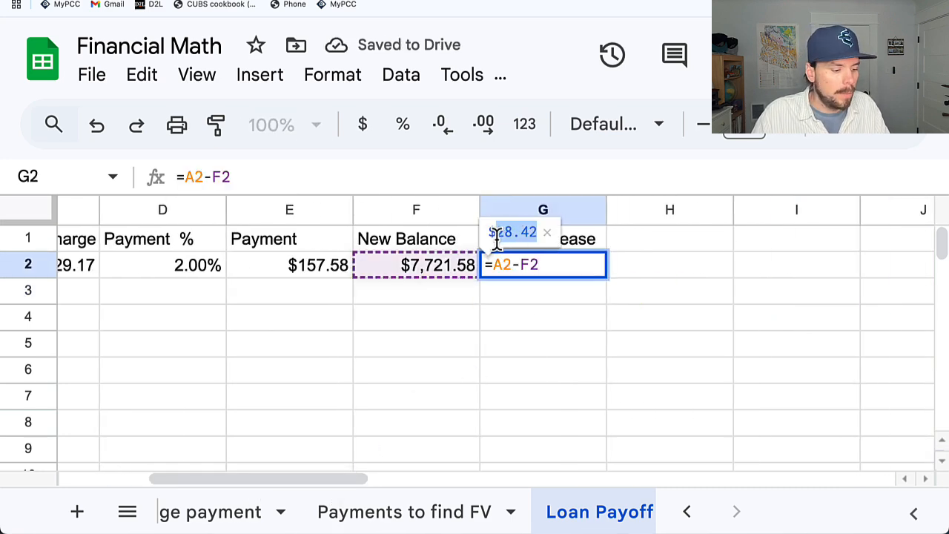
{"action": "key", "text": "super+c"}
Switch to the homework question, paste 28.42 as the debt decrease answer and submit it.
{"action": "left_click", "coordinate": [434, 1]}
{"action": "left_click", "coordinate": [475, 359]}
{"action": "key", "text": "super+v"}
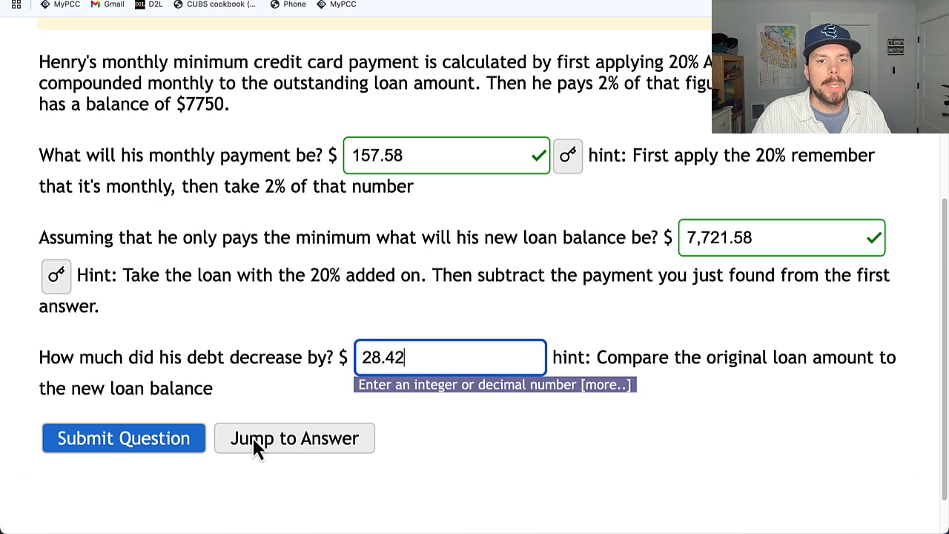
{"action": "left_click", "coordinate": [153, 445]}
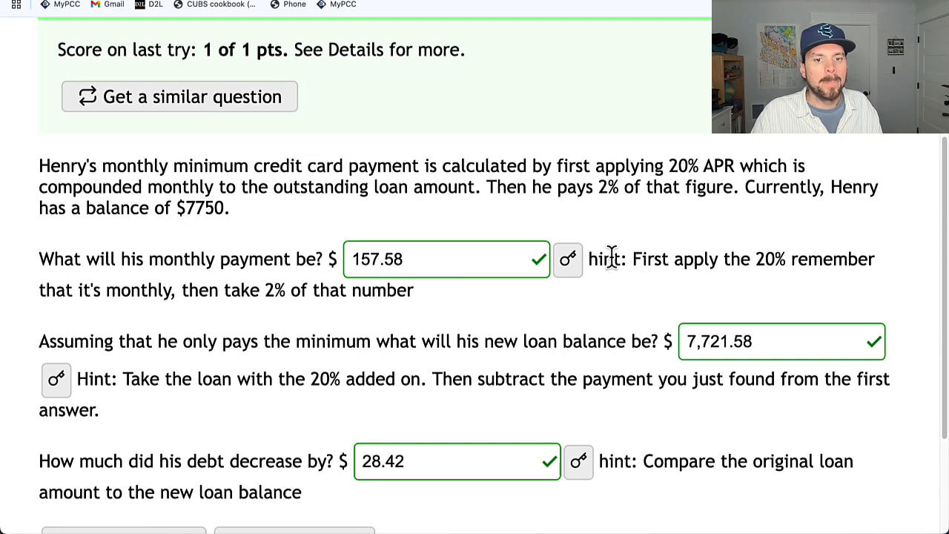
Return to the Loan Payoff sheet, close the G2 formula and carry the new balance into A3 with =F2.
{"action": "left_click", "coordinate": [407, 1]}
{"action": "key", "text": "Return"}
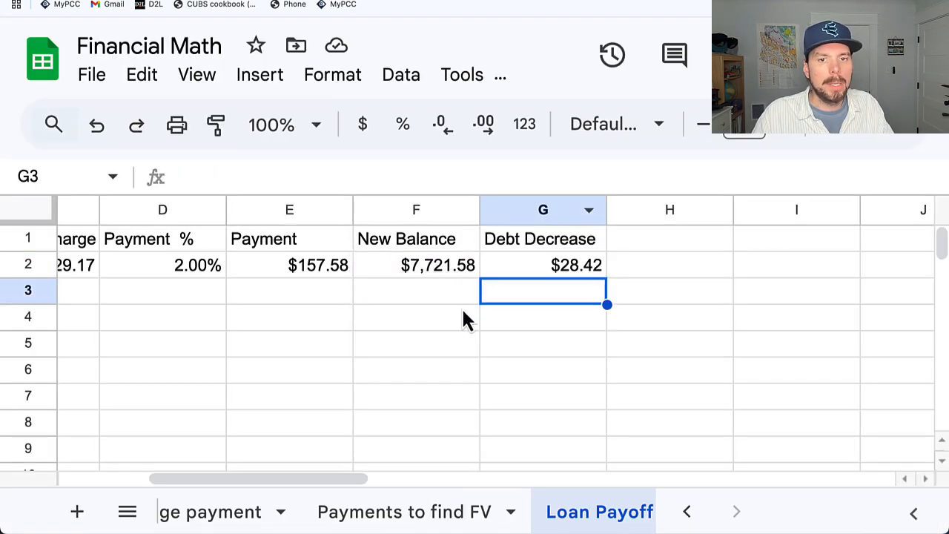
{"action": "left_click", "coordinate": [317, 391]}
{"action": "left_click_drag", "start_coordinate": [294, 481], "coordinate": [266, 469]}
{"action": "left_click_drag", "start_coordinate": [260, 475], "coordinate": [185, 475]}
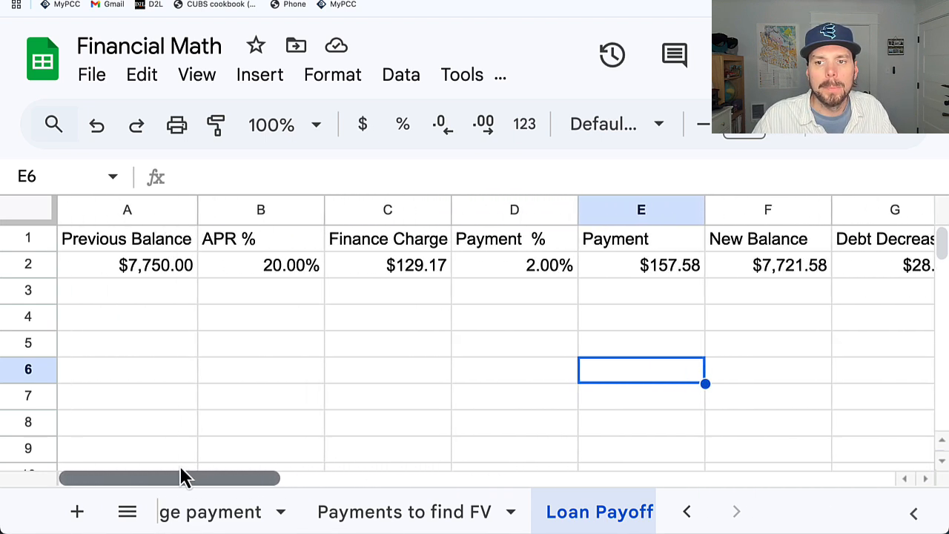
{"action": "left_click", "coordinate": [149, 290]}
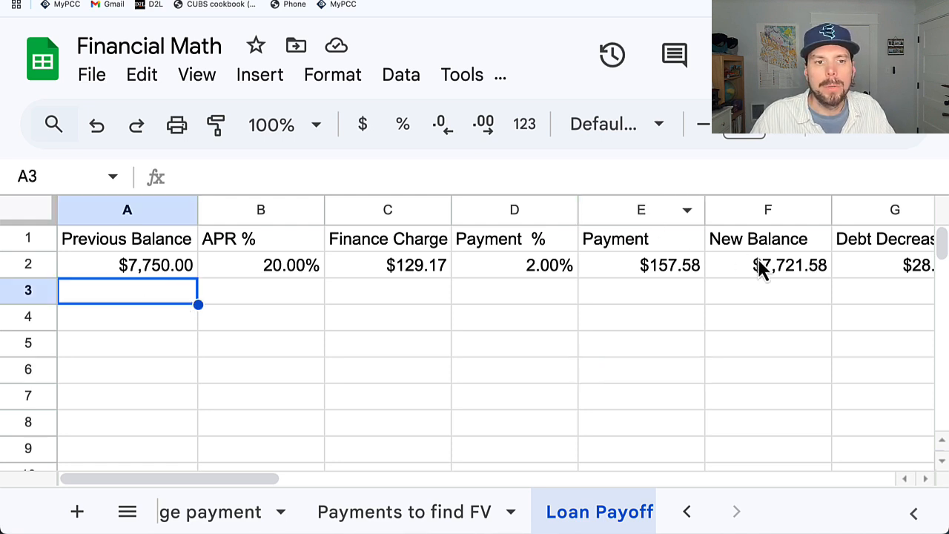
{"action": "type", "text": "="}
{"action": "left_click", "coordinate": [775, 267]}
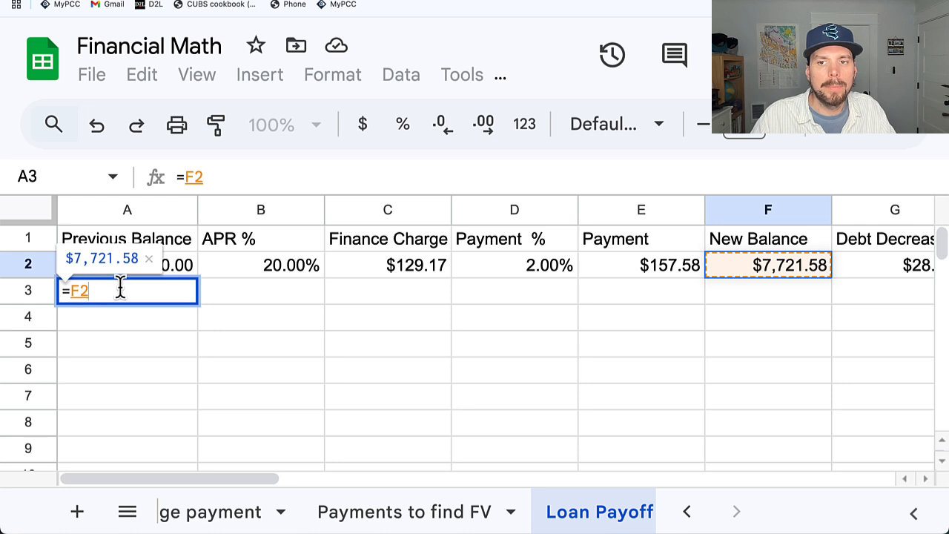
{"action": "key", "text": "Return"}
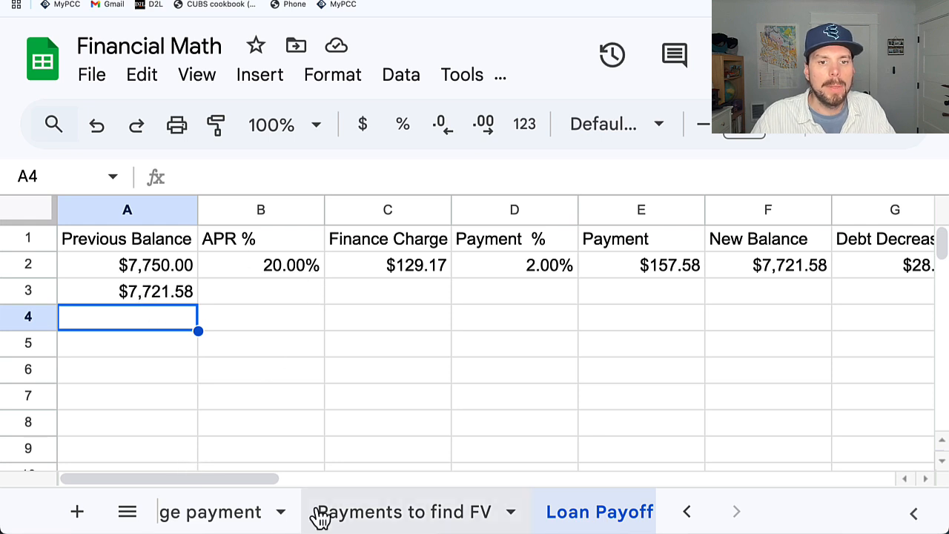
Fill the APR through Debt Decrease cells B2:G2 down into row 3.
{"action": "left_click_drag", "start_coordinate": [267, 480], "coordinate": [291, 479]}
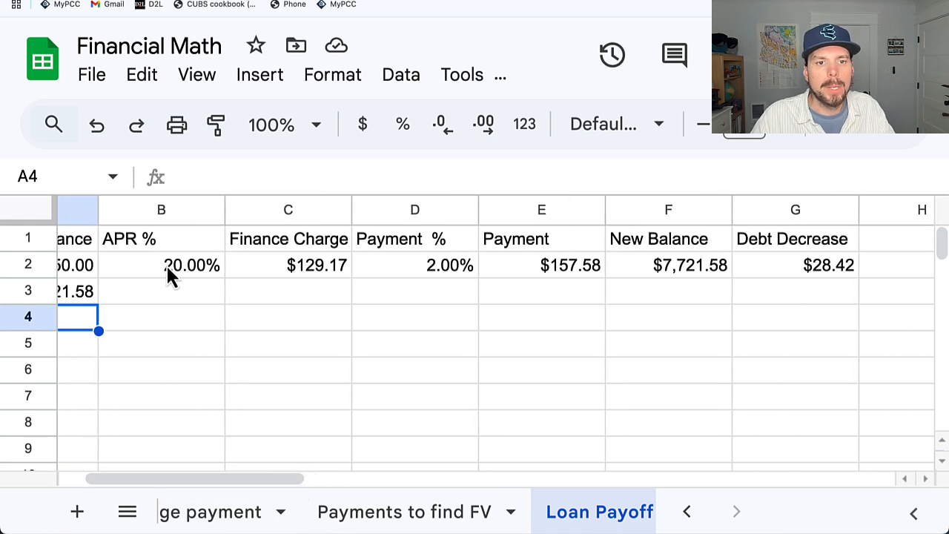
{"action": "left_click_drag", "start_coordinate": [168, 267], "coordinate": [859, 304]}
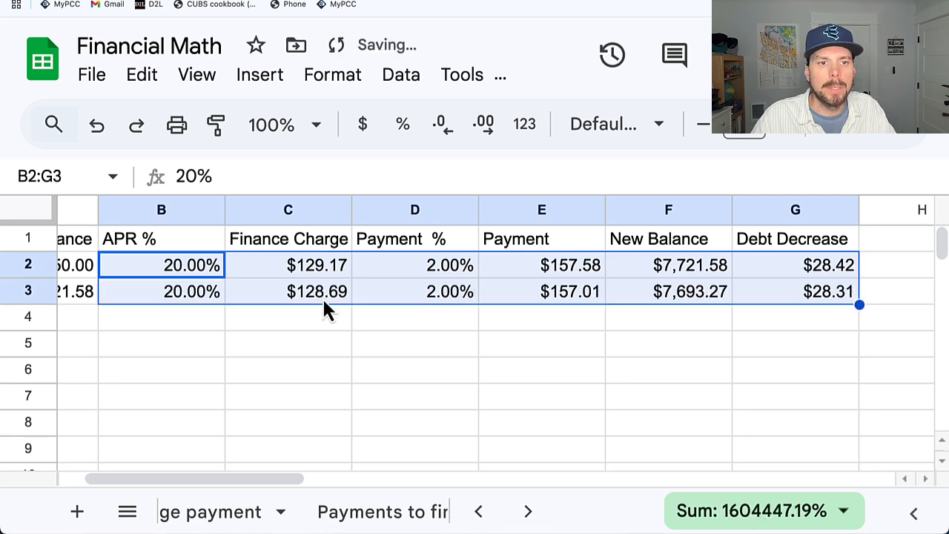
Examine the percentage columns and row 3's formulas, comparing the payment and debt decrease of both months.
{"action": "left_click", "coordinate": [181, 213]}
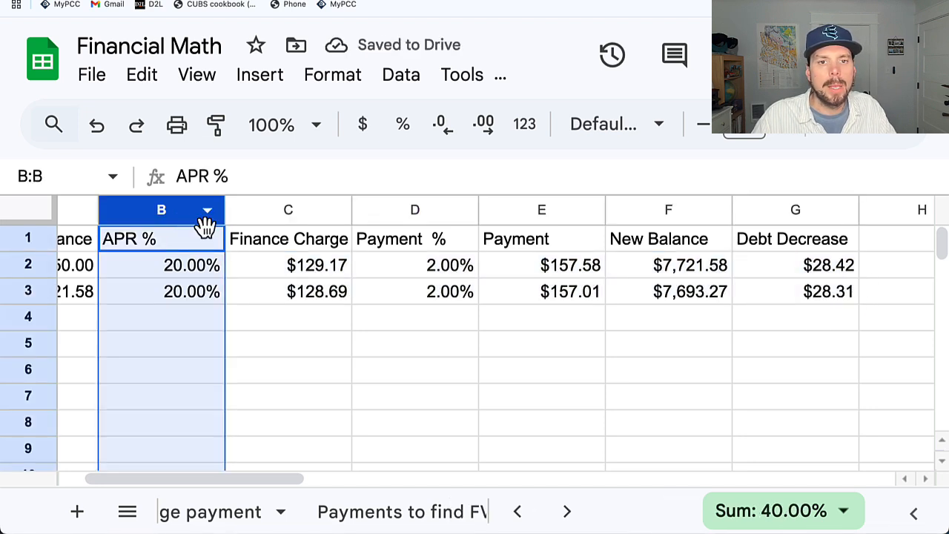
{"action": "left_click", "coordinate": [380, 214]}
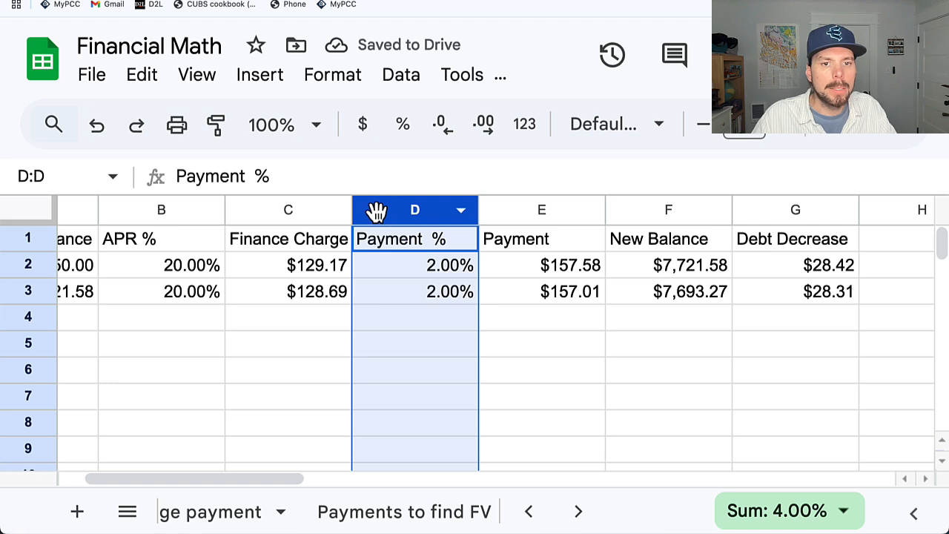
{"action": "left_click_drag", "start_coordinate": [261, 480], "coordinate": [250, 481]}
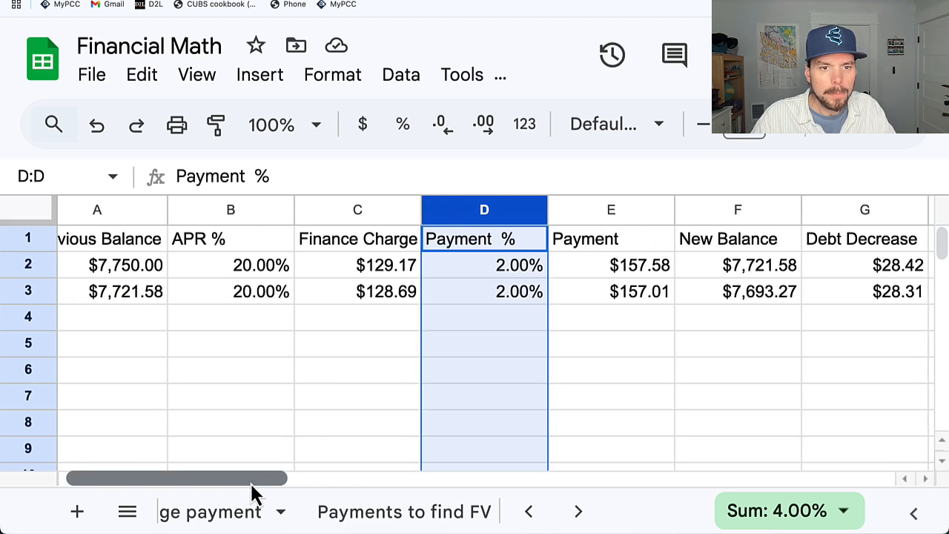
{"action": "left_click", "coordinate": [380, 293]}
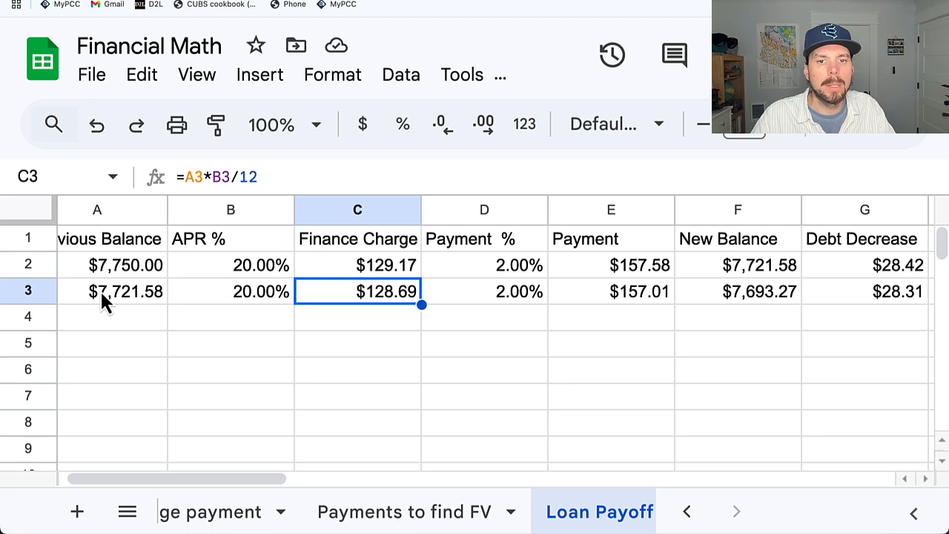
{"action": "left_click", "coordinate": [630, 293]}
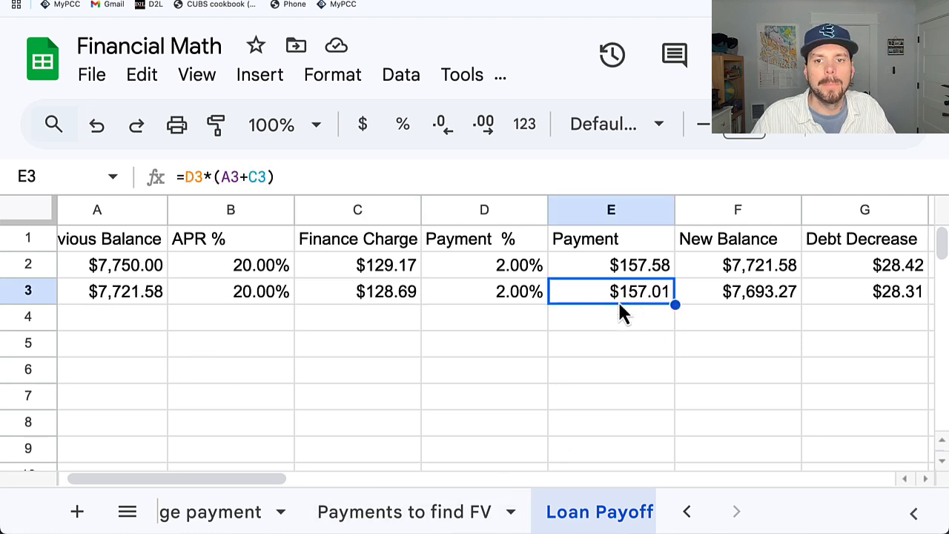
{"action": "left_click_drag", "start_coordinate": [230, 482], "coordinate": [271, 483]}
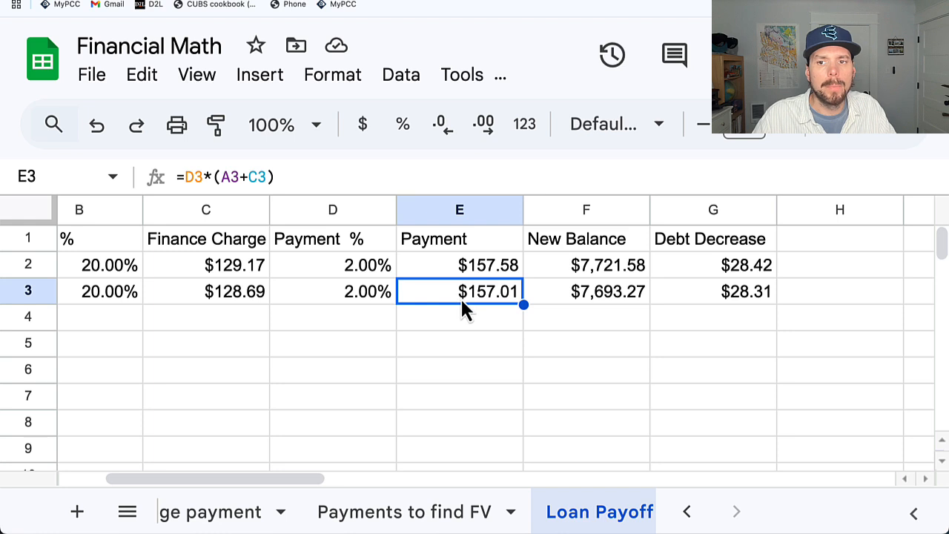
{"action": "left_click", "coordinate": [741, 301]}
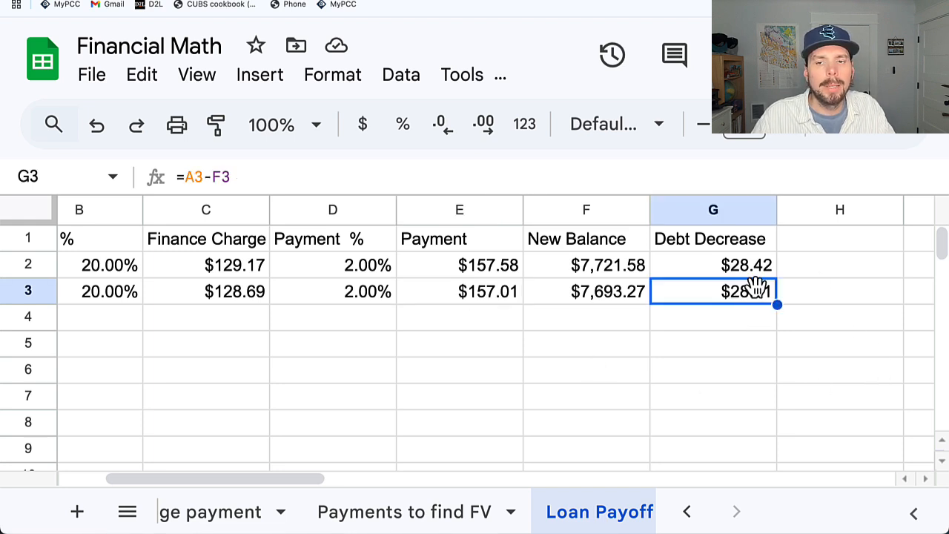
{"action": "key", "text": "Home"}
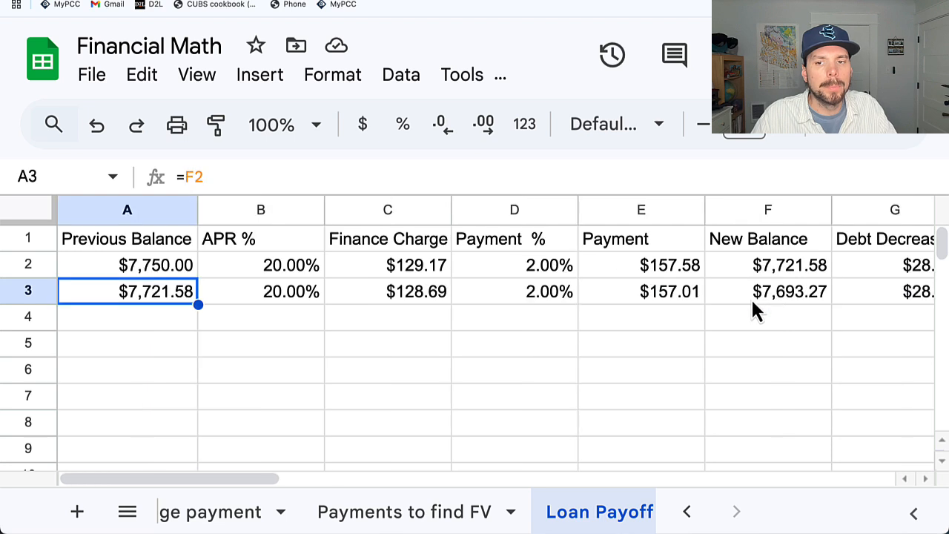
{"action": "left_click_drag", "start_coordinate": [182, 481], "coordinate": [244, 481]}
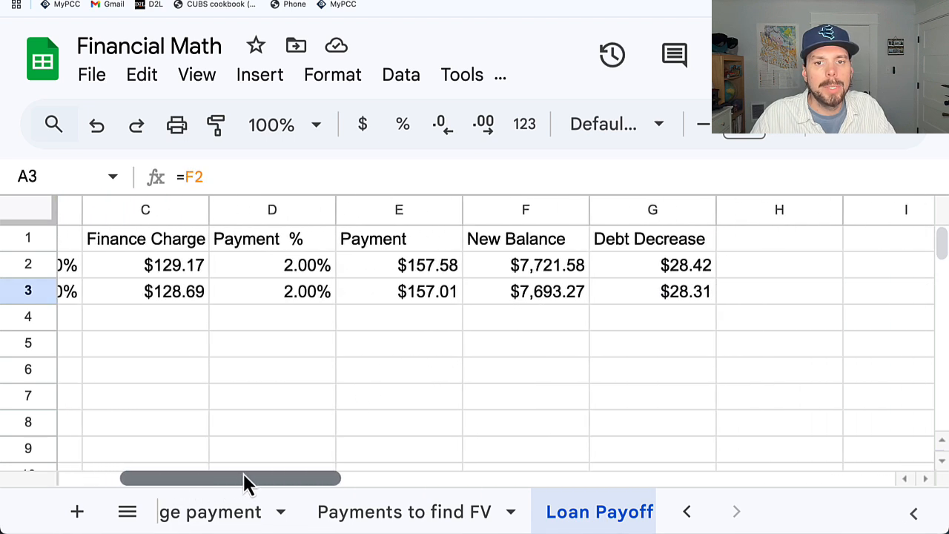
{"action": "left_click", "coordinate": [427, 270]}
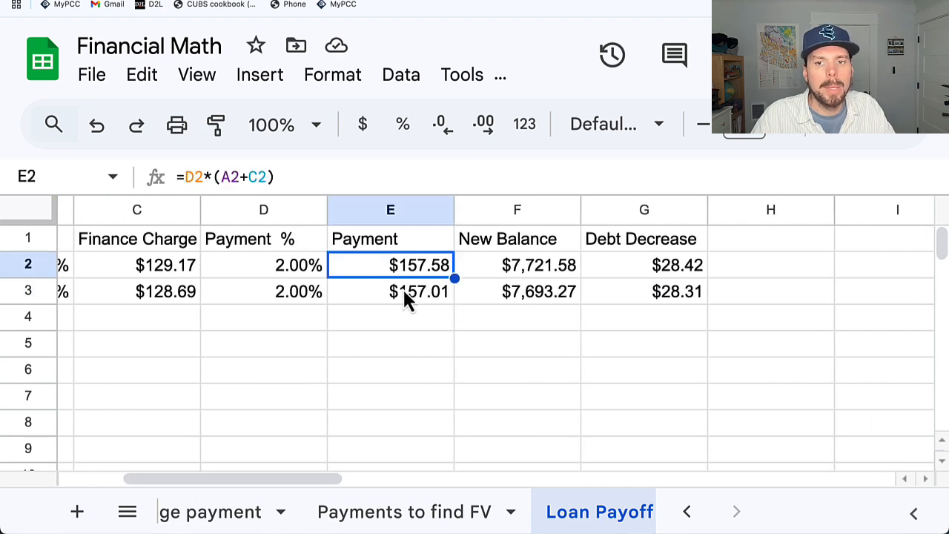
{"action": "left_click", "coordinate": [666, 273]}
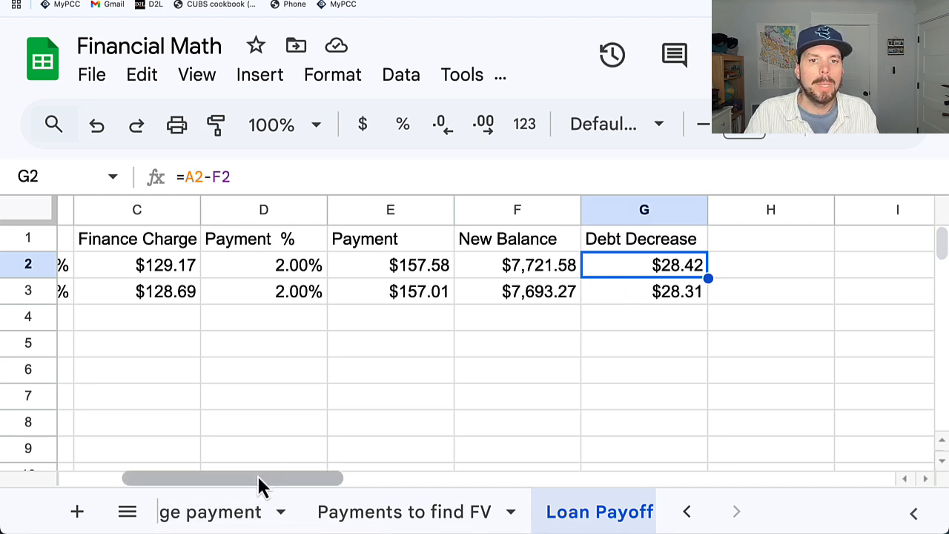
{"action": "left_click_drag", "start_coordinate": [250, 481], "coordinate": [174, 476]}
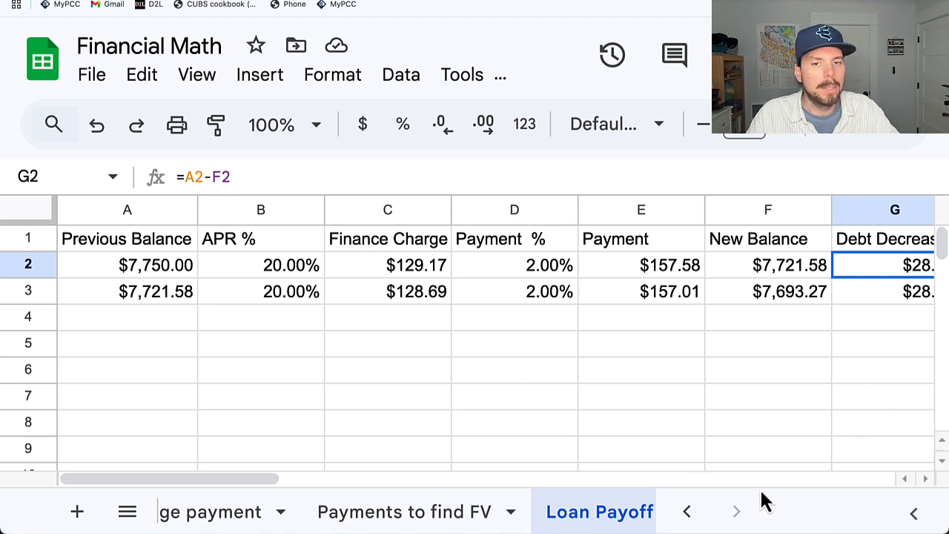
Fill the row 3 formulas in columns A through G down to row 40.
{"action": "key", "text": "XF86AudioLowerVolume"}
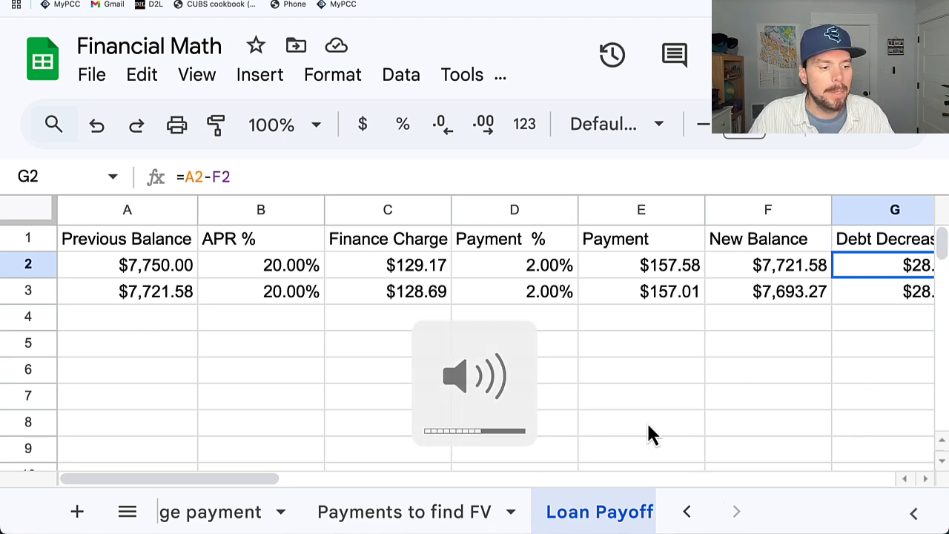
{"action": "key", "text": "super+minus"}
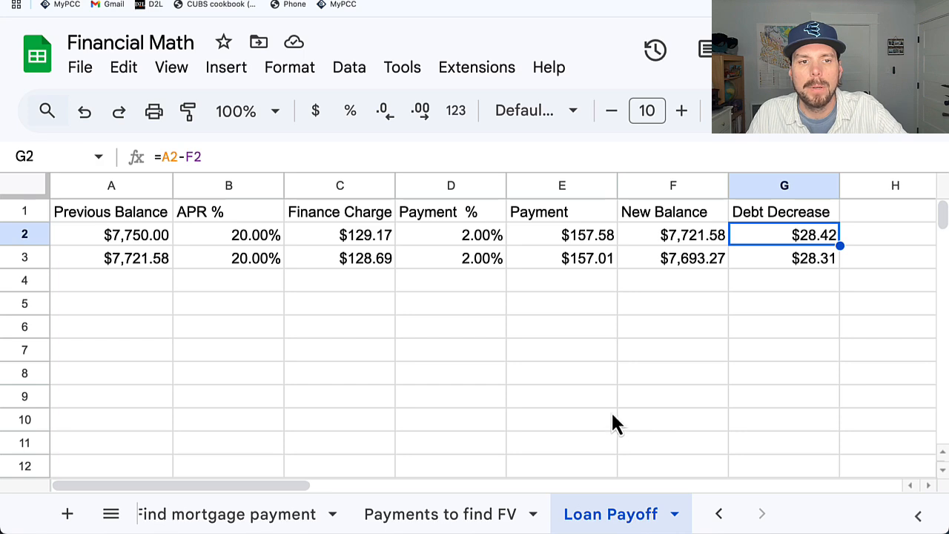
{"action": "left_click_drag", "start_coordinate": [611, 414], "coordinate": [580, 401]}
{"action": "left_click_drag", "start_coordinate": [138, 263], "coordinate": [845, 459]}
{"action": "scroll", "coordinate": [807, 344], "scroll_direction": "down", "scroll_amount": 2}
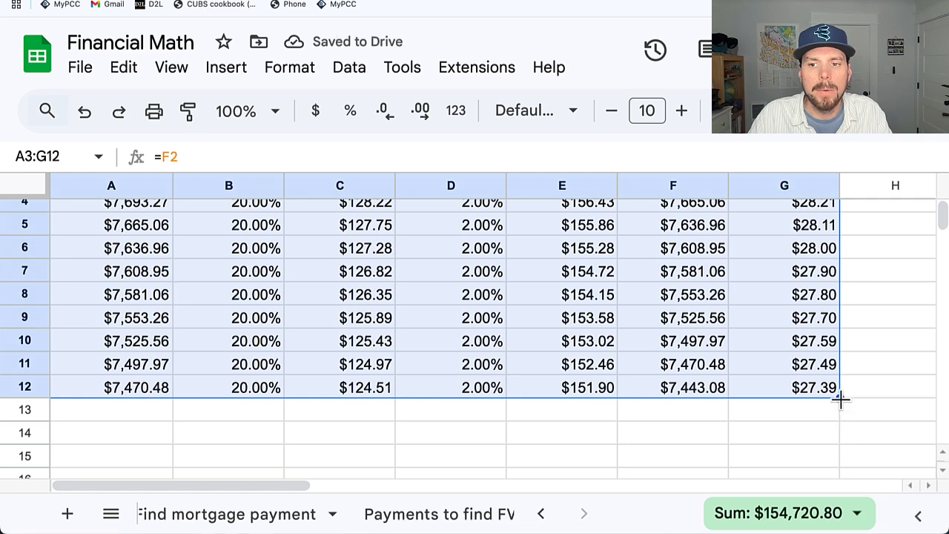
{"action": "left_click_drag", "start_coordinate": [840, 401], "coordinate": [822, 445]}
{"action": "scroll", "coordinate": [823, 419], "scroll_direction": "down", "scroll_amount": 2}
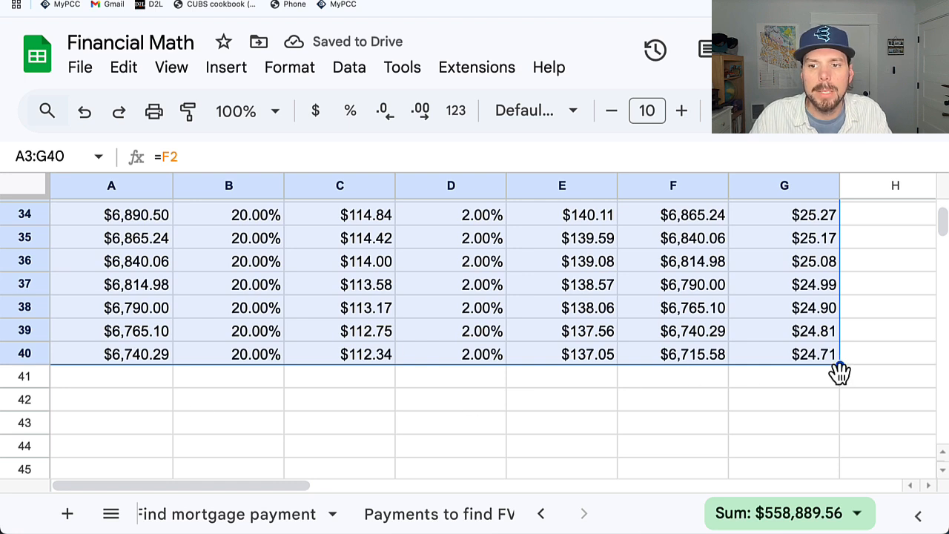
Extend the row formulas in columns A through G down to row 201 and review the Debt Decrease column over all months.
{"action": "left_click_drag", "start_coordinate": [841, 362], "coordinate": [796, 289]}
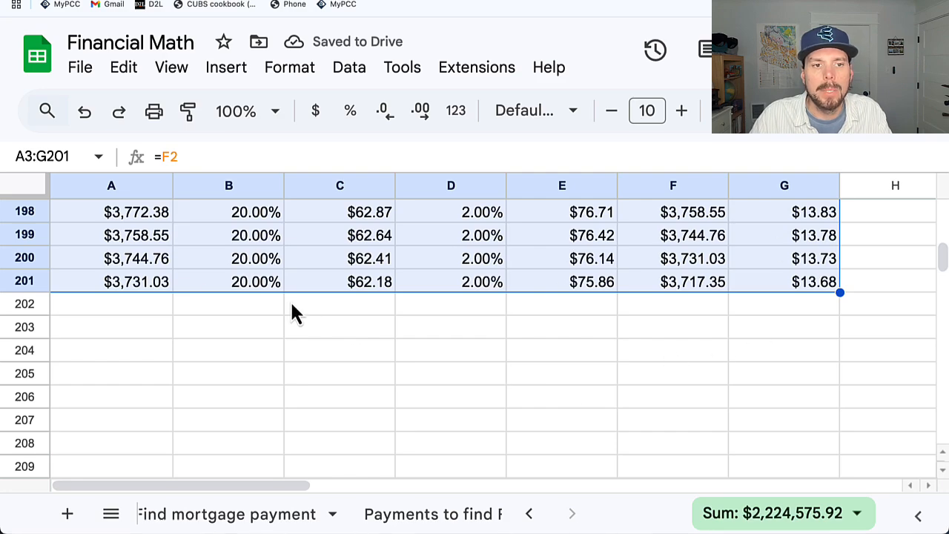
{"action": "scroll", "coordinate": [160, 308], "scroll_direction": "up", "scroll_amount": 15}
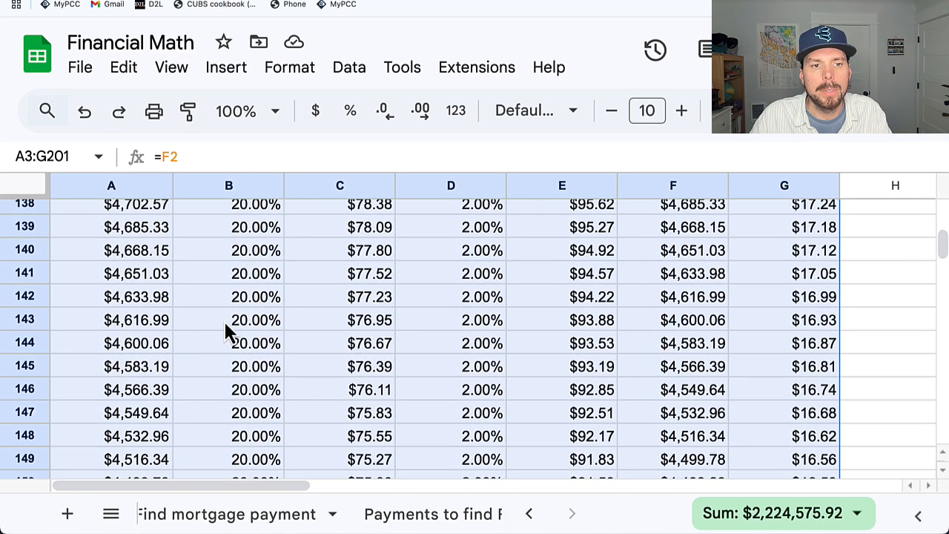
{"action": "scroll", "coordinate": [690, 333], "scroll_direction": "up", "scroll_amount": 20}
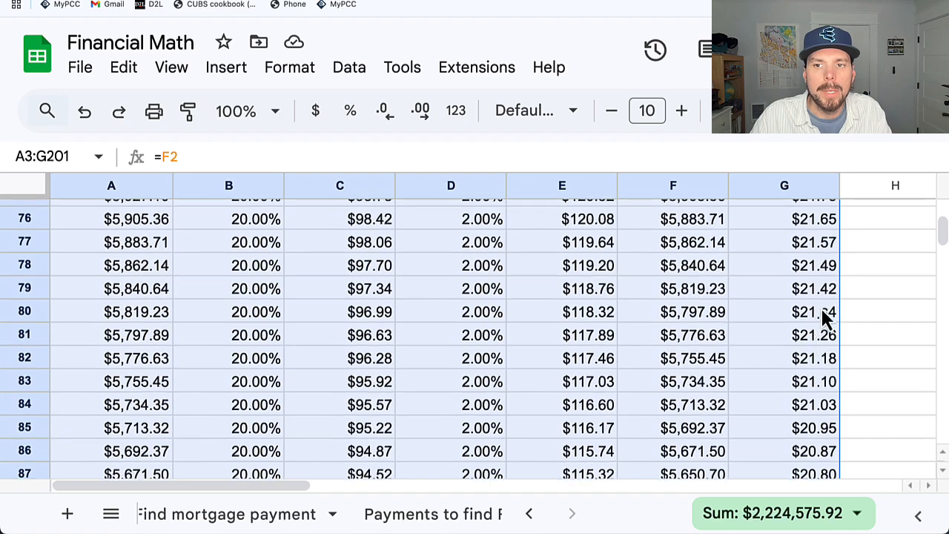
{"action": "scroll", "coordinate": [853, 312], "scroll_direction": "up", "scroll_amount": 11}
{"action": "left_click", "coordinate": [823, 186]}
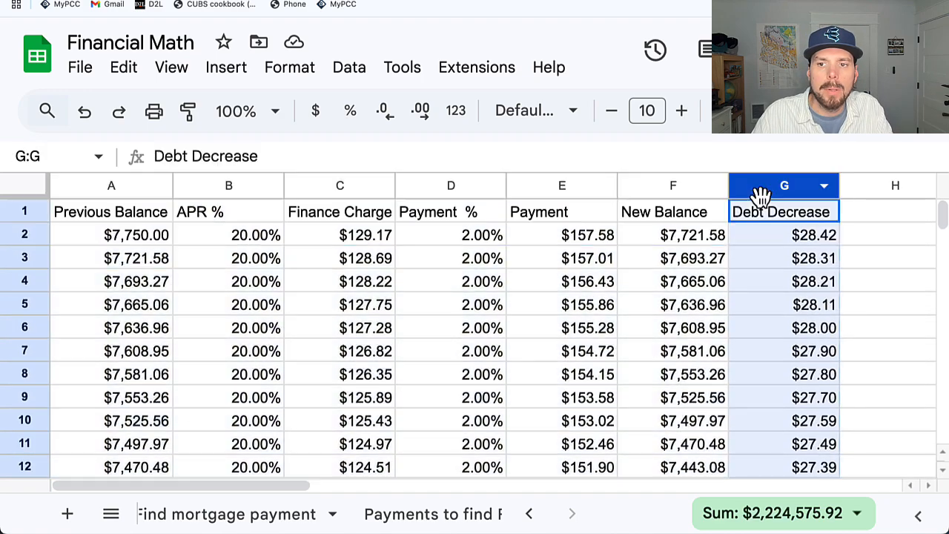
{"action": "left_click_drag", "start_coordinate": [940, 215], "coordinate": [944, 258]}
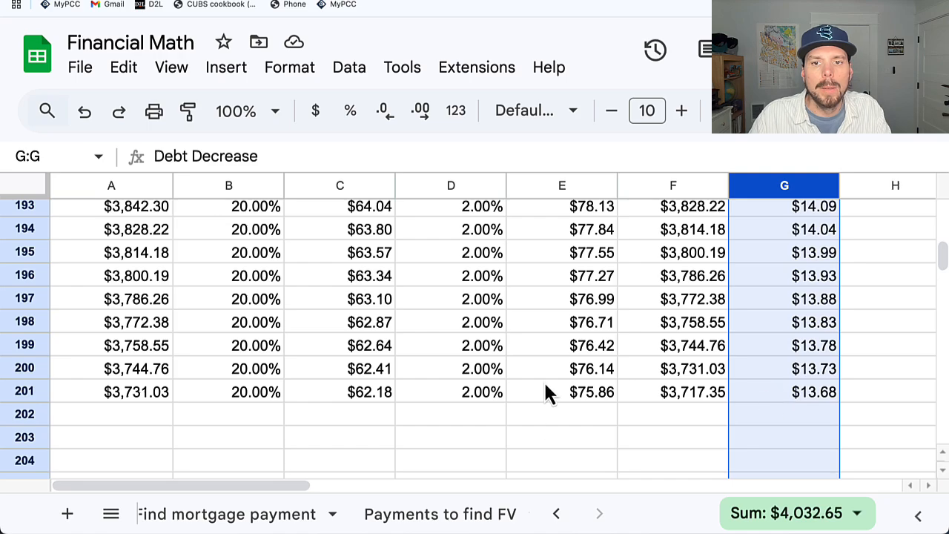
{"action": "scroll", "coordinate": [608, 352], "scroll_direction": "up", "scroll_amount": 20}
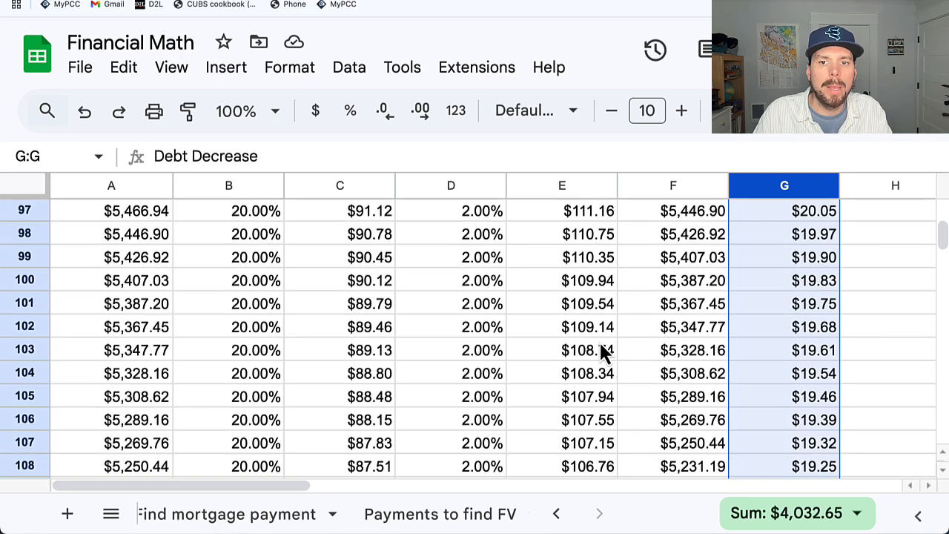
{"action": "scroll", "coordinate": [605, 353], "scroll_direction": "up", "scroll_amount": 20}
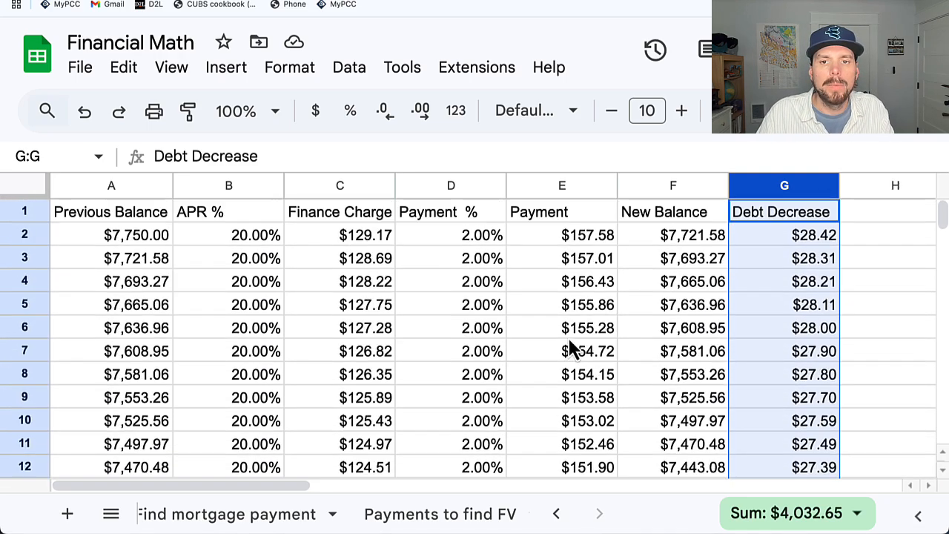
Replace the payment formula in E3 with the fixed amount 157.58 and format the Payment column as currency.
{"action": "left_click", "coordinate": [567, 239]}
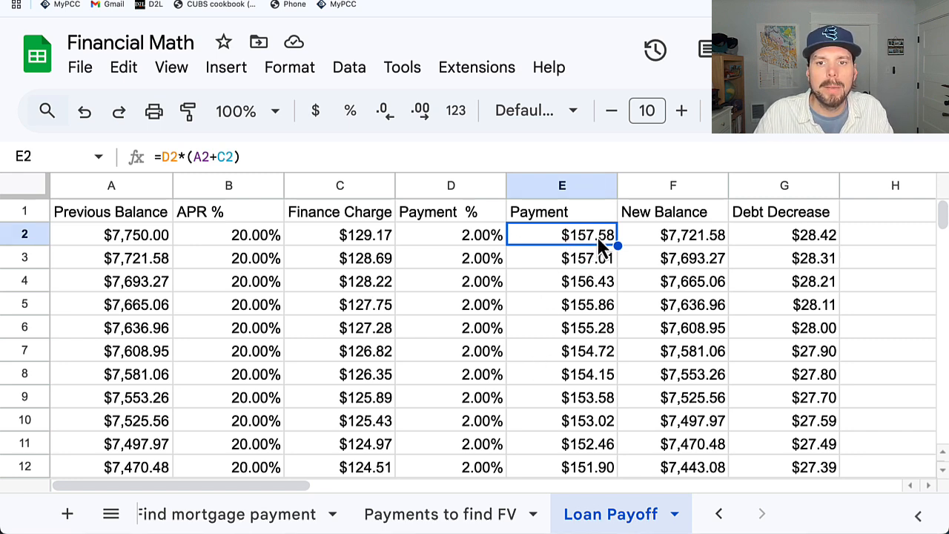
{"action": "left_click", "coordinate": [593, 263]}
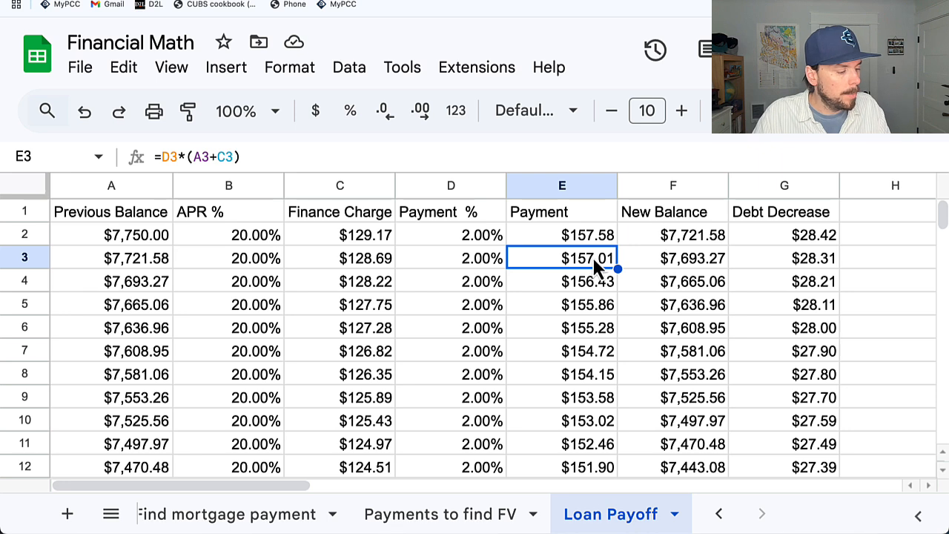
{"action": "type", "text": "157"}
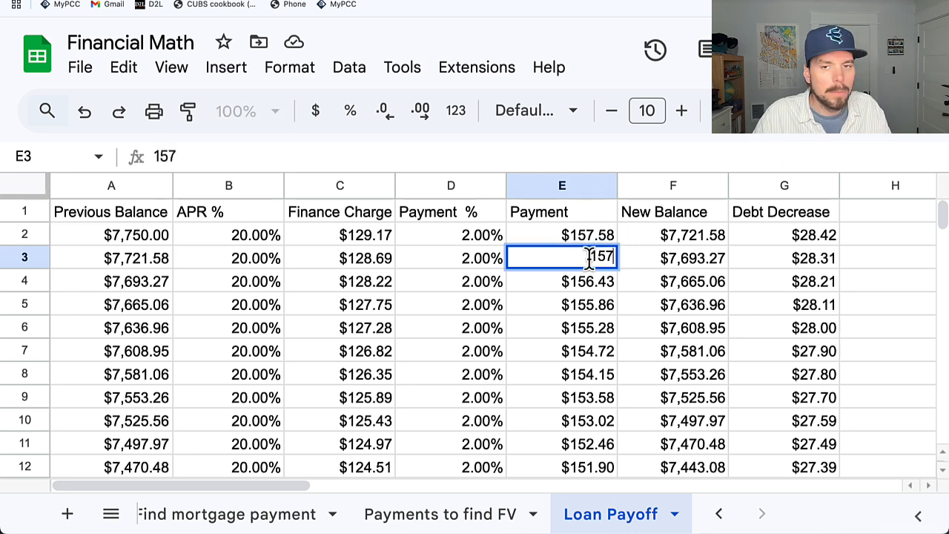
{"action": "type", "text": ".58"}
{"action": "key", "text": "Return"}
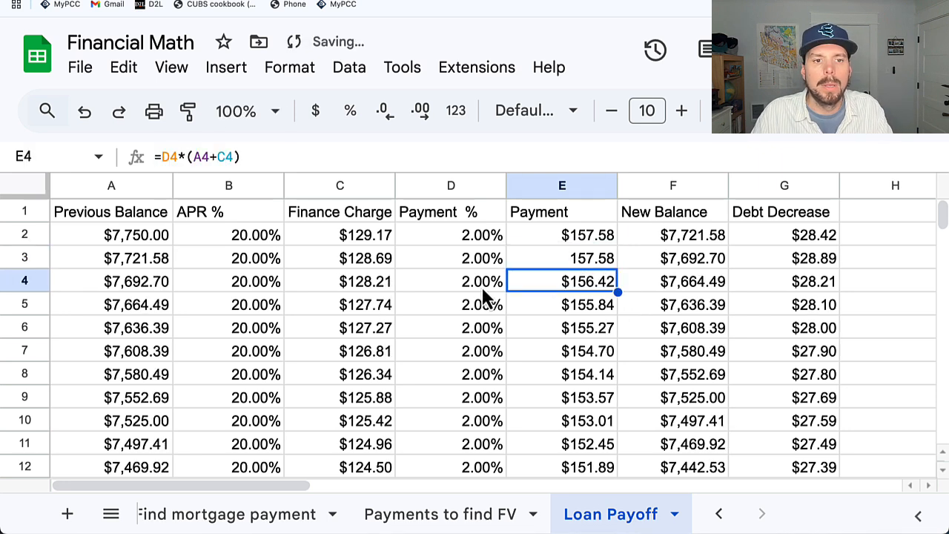
{"action": "left_click", "coordinate": [583, 187]}
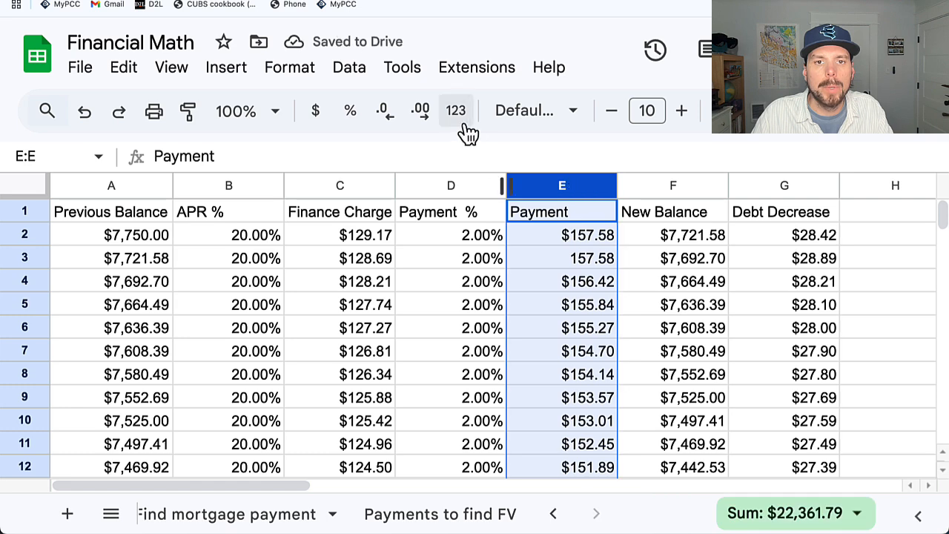
{"action": "left_click", "coordinate": [318, 111]}
{"action": "left_click", "coordinate": [597, 263]}
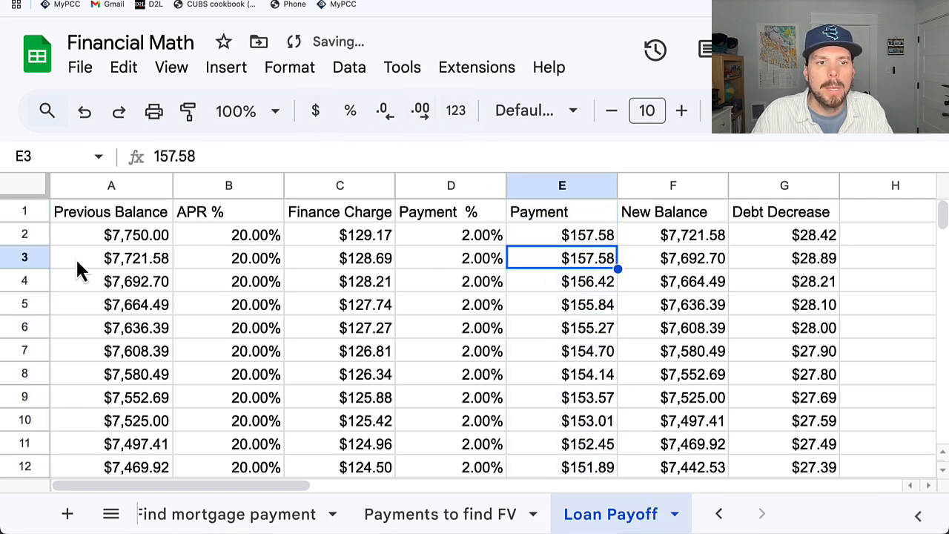
Fill row 3 with its fixed payment down to row 201 and clear rows 106 through 201, where the previous balance is negative.
{"action": "left_click_drag", "start_coordinate": [77, 265], "coordinate": [900, 431]}
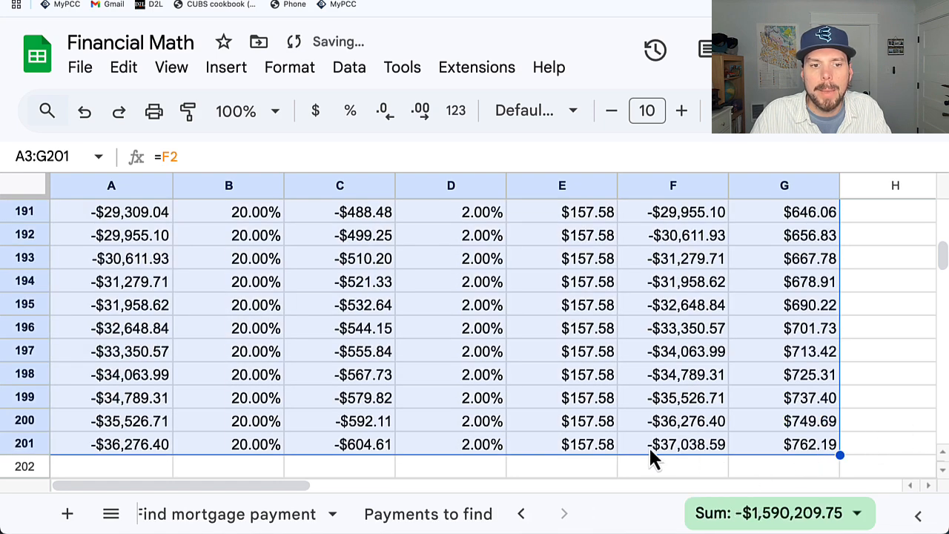
{"action": "left_click", "coordinate": [108, 452]}
{"action": "left_click_drag", "start_coordinate": [22, 447], "coordinate": [21, 333]}
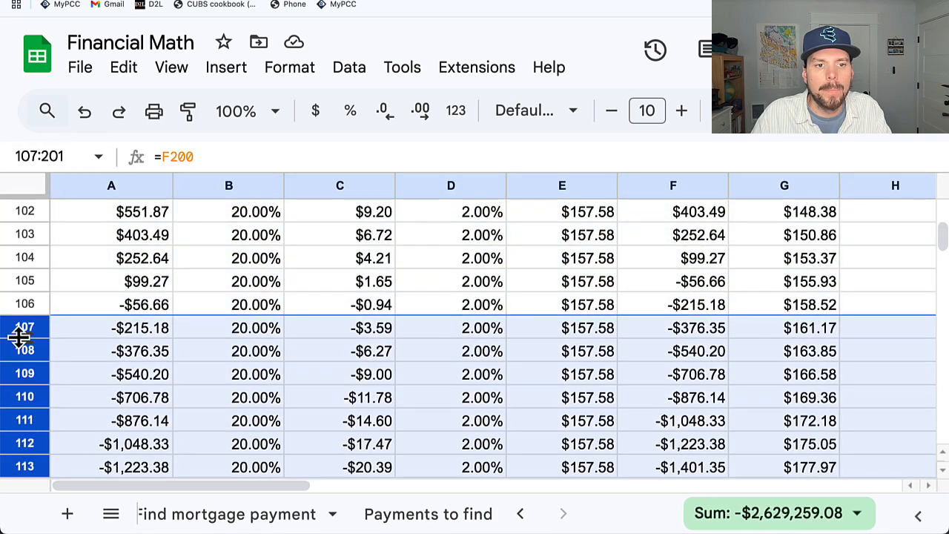
{"action": "key", "text": "Delete"}
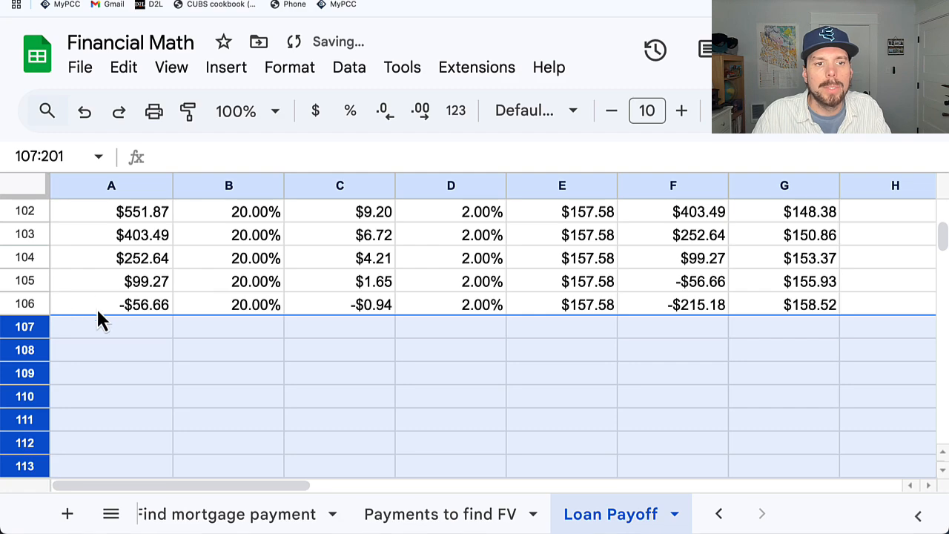
{"action": "left_click", "coordinate": [42, 309]}
{"action": "key", "text": "Delete"}
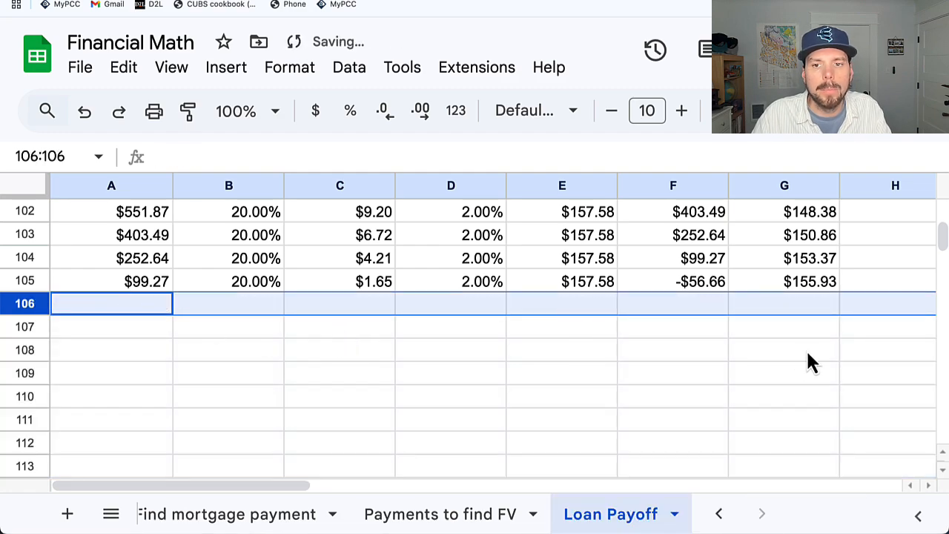
{"action": "scroll", "coordinate": [883, 360], "scroll_direction": "up", "scroll_amount": 15}
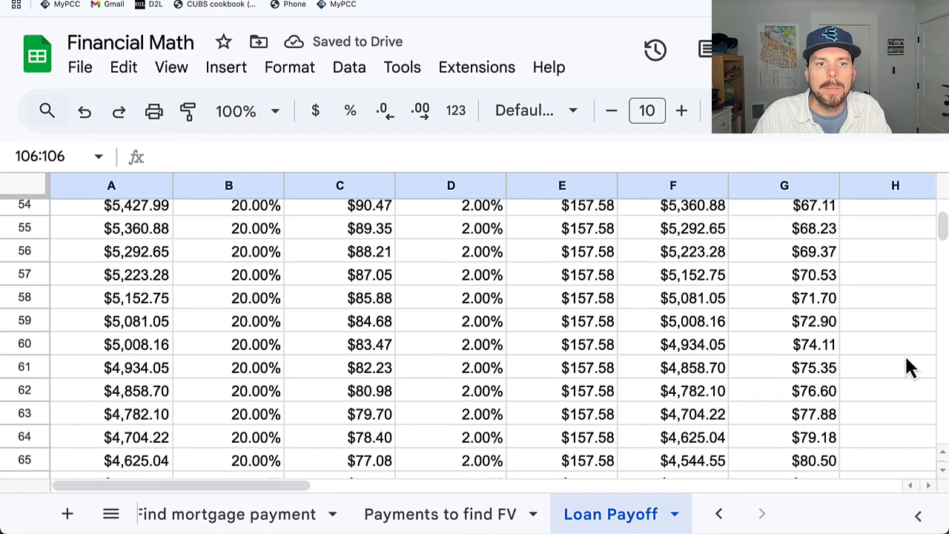
{"action": "scroll", "coordinate": [911, 367], "scroll_direction": "up", "scroll_amount": 17}
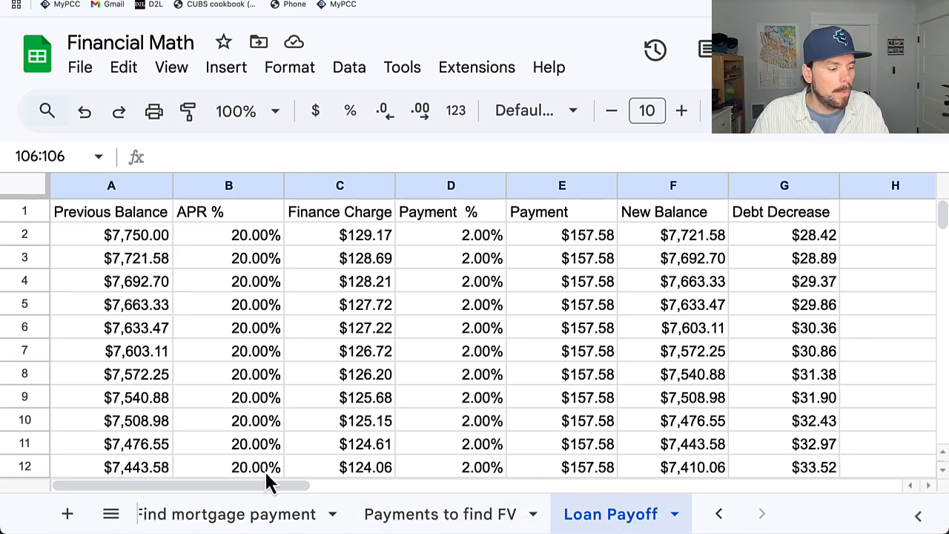
Undo the row clearing, the fixed-payment fill, the currency formatting and the fixed payment entered in E3.
{"action": "key", "text": "ctrl+z"}
{"action": "key", "text": "ctrl+z"}
{"action": "key", "text": "ctrl+z"}
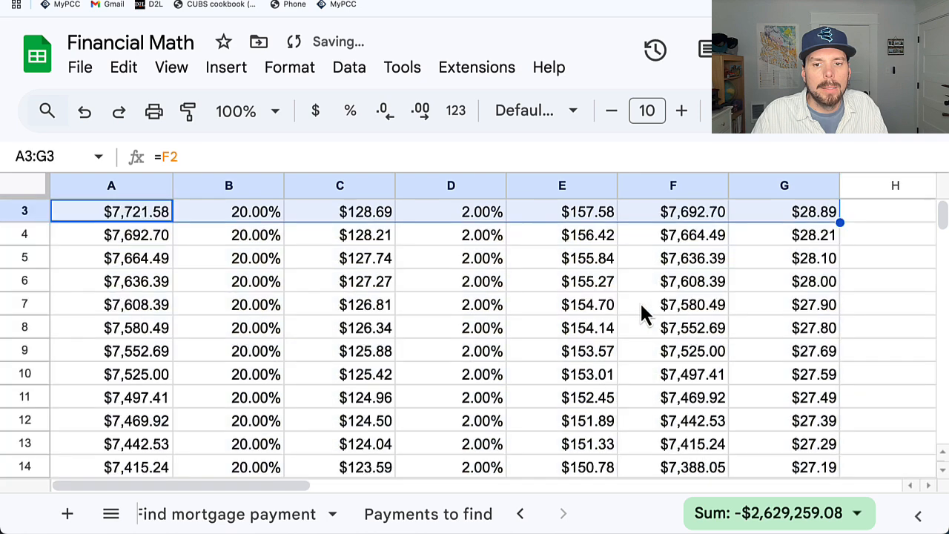
{"action": "key", "text": "ctrl+z"}
{"action": "key", "text": "ctrl+z"}
{"action": "key", "text": "ctrl+z"}
{"action": "key", "text": "ctrl+z"}
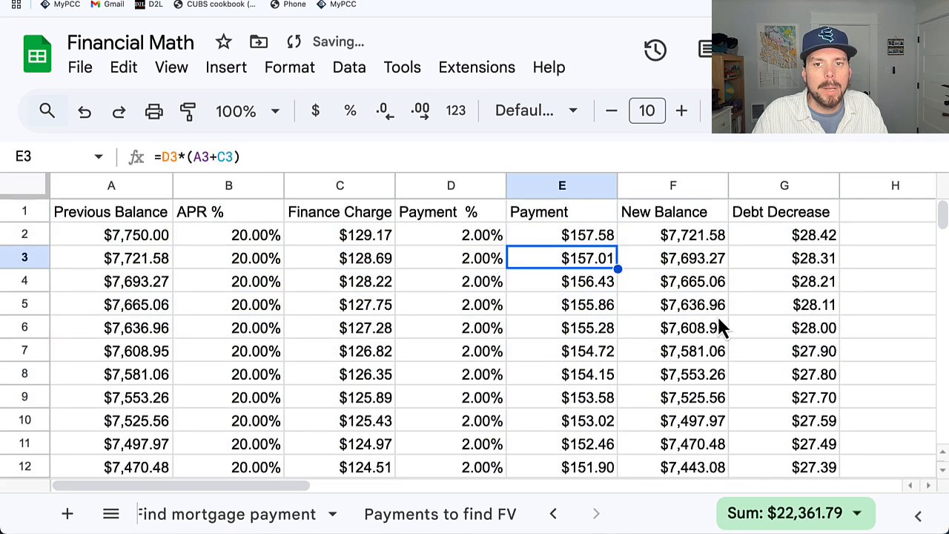
Undo the formula fills below row 3 on the Loan Payoff sheet.
{"action": "key", "text": "ctrl+z"}
{"action": "key", "text": "ctrl+z"}
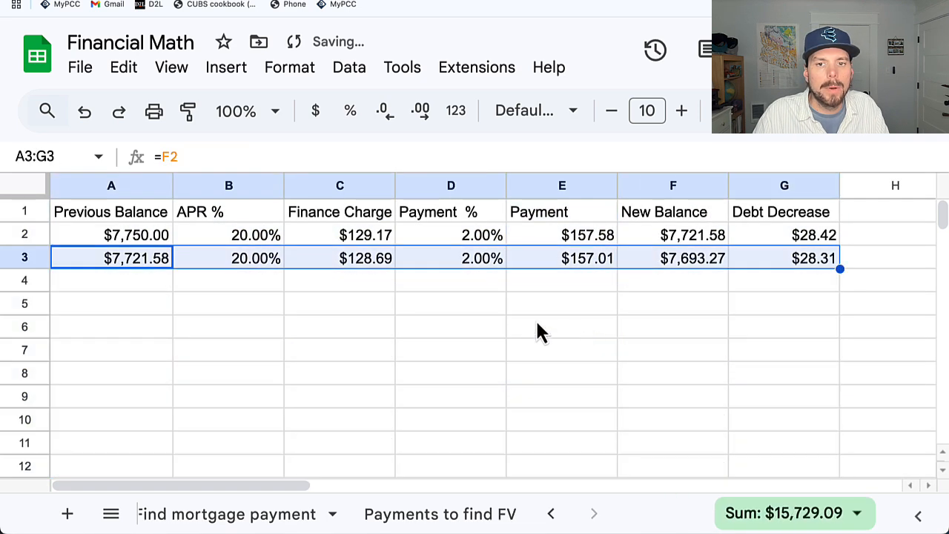
{"action": "key", "text": "ctrl+z"}
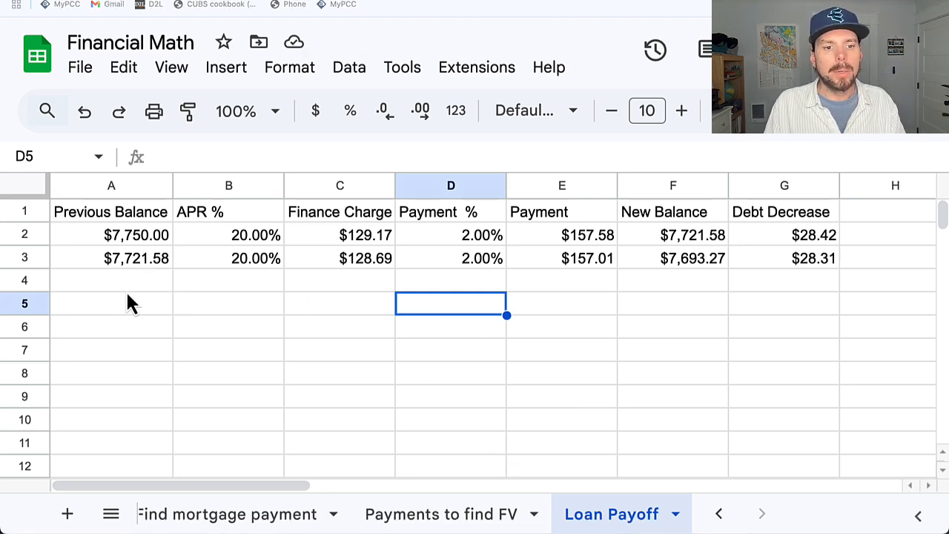
Review the columns of the Find mortgage payment sheet and return to the Loan Payoff sheet.
{"action": "left_click", "coordinate": [230, 518]}
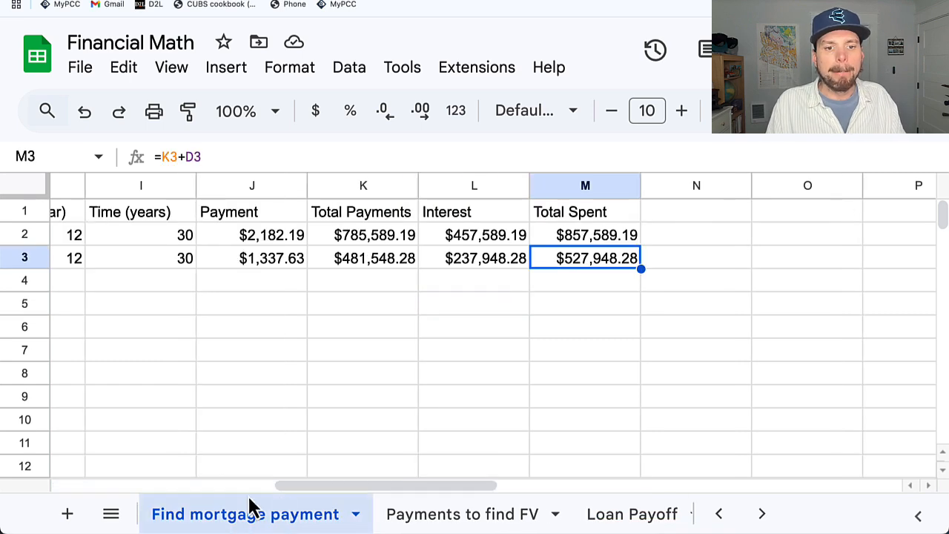
{"action": "left_click_drag", "start_coordinate": [315, 495], "coordinate": [68, 517]}
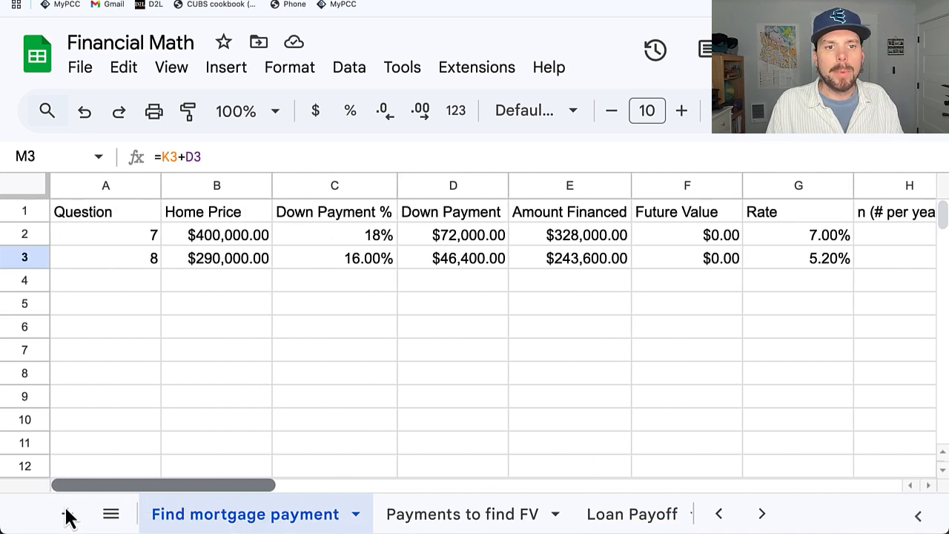
{"action": "left_click_drag", "start_coordinate": [96, 486], "coordinate": [169, 486]}
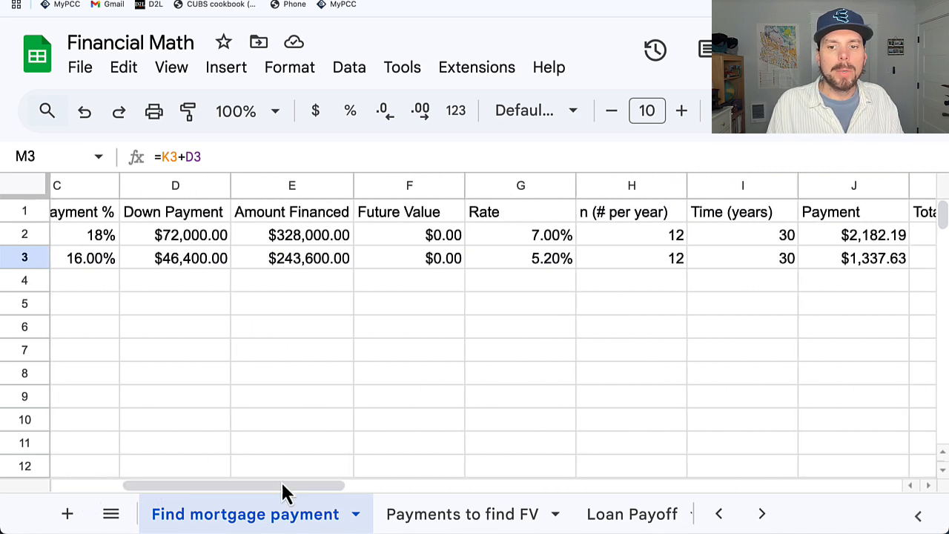
{"action": "left_click", "coordinate": [758, 514]}
{"action": "left_click", "coordinate": [582, 517]}
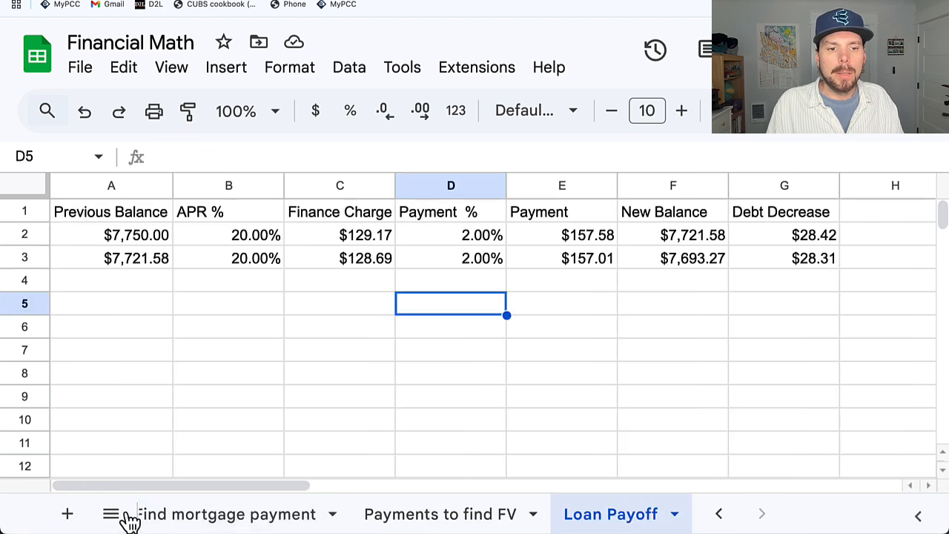
Add a new sheet to the spreadsheet and name it Amortization.
{"action": "left_click", "coordinate": [69, 520]}
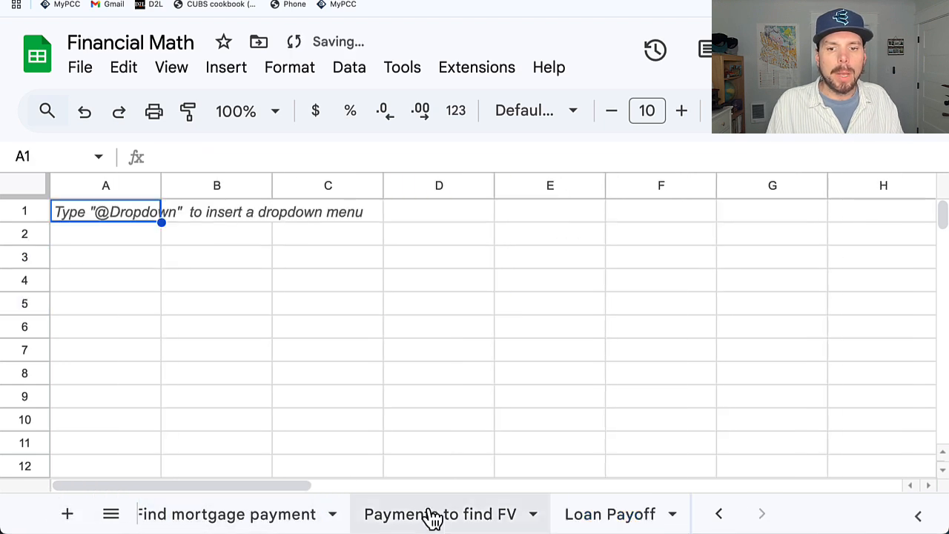
{"action": "left_click", "coordinate": [719, 517]}
{"action": "left_click", "coordinate": [760, 517]}
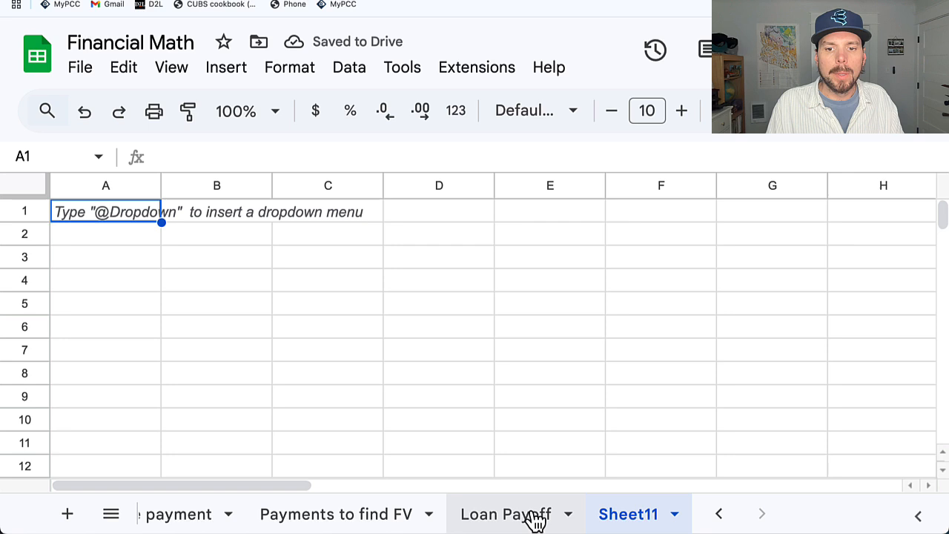
{"action": "double_click", "coordinate": [630, 520]}
{"action": "type", "text": "Amortization"}
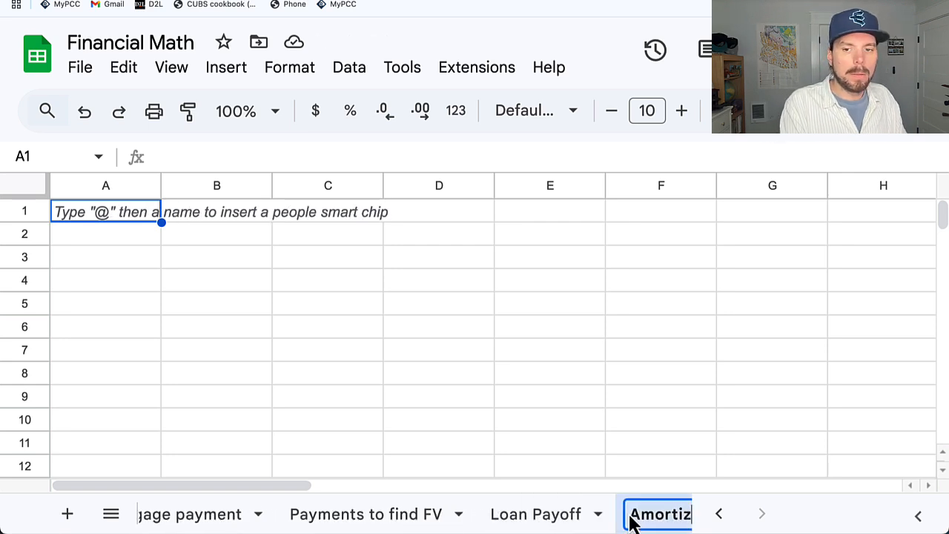
{"action": "key", "text": "Return"}
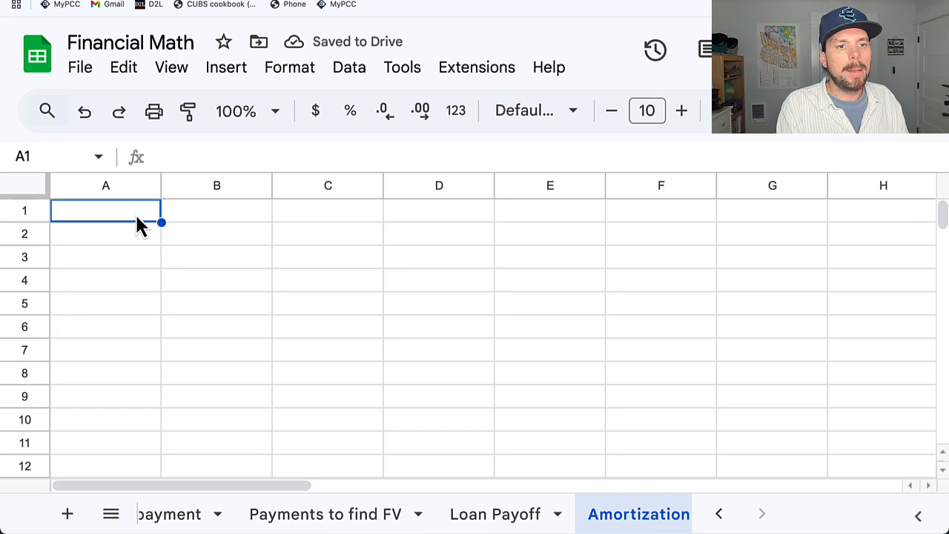
Enter the column header "Payment #" in cell A1 of the Amortization sheet.
{"action": "type", "text": "Paymen"}
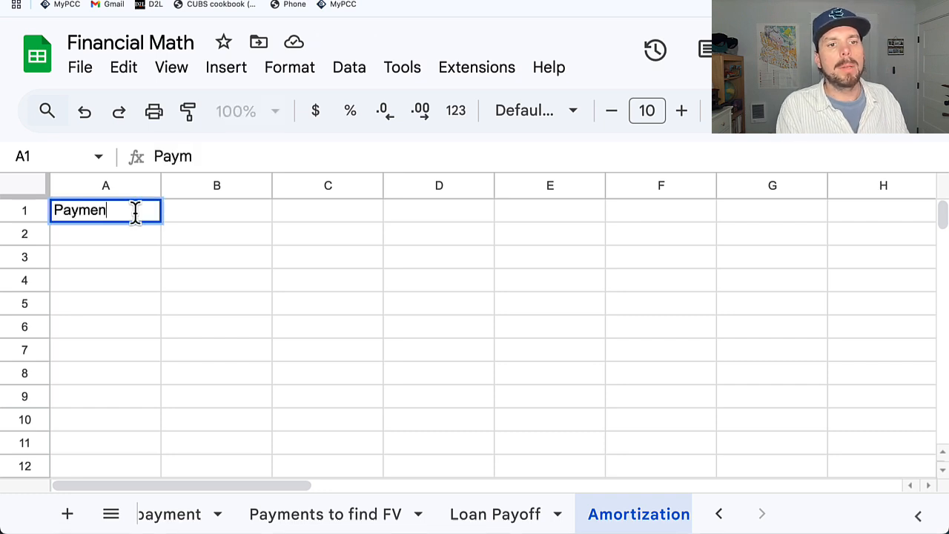
{"action": "type", "text": "t @"}
{"action": "key", "text": "BackSpace"}
{"action": "type", "text": "#"}
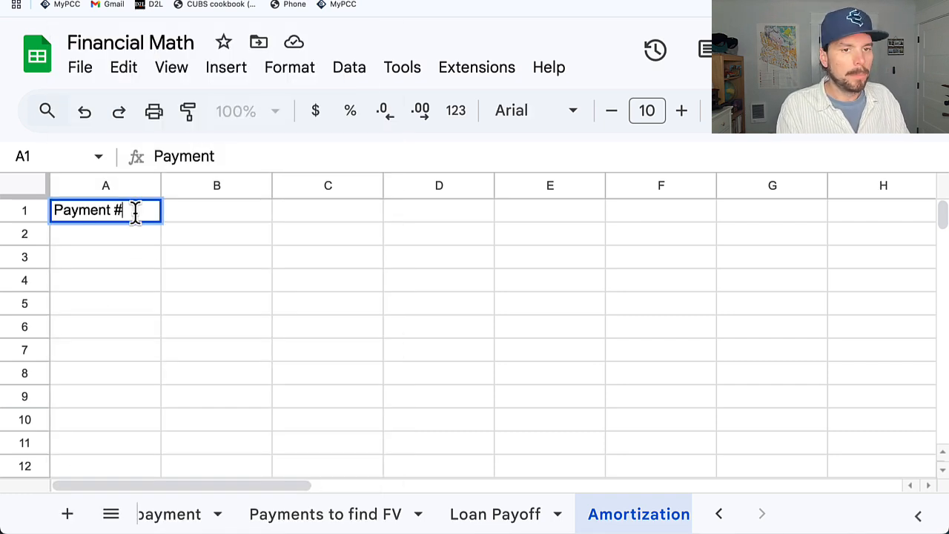
{"action": "key", "text": "Tab"}
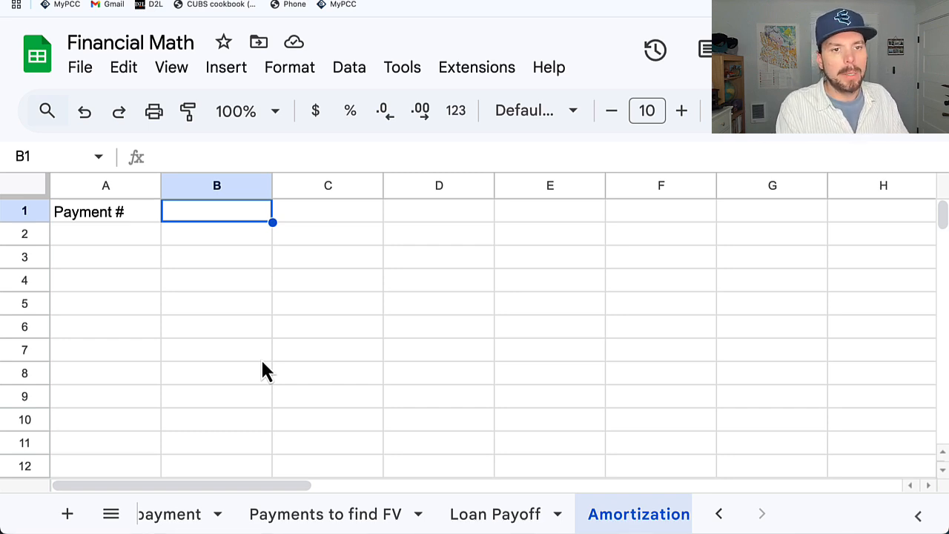
Enter the header "Previous Balance" in B1 and fit column B's width to the text.
{"action": "type", "text": "B"}
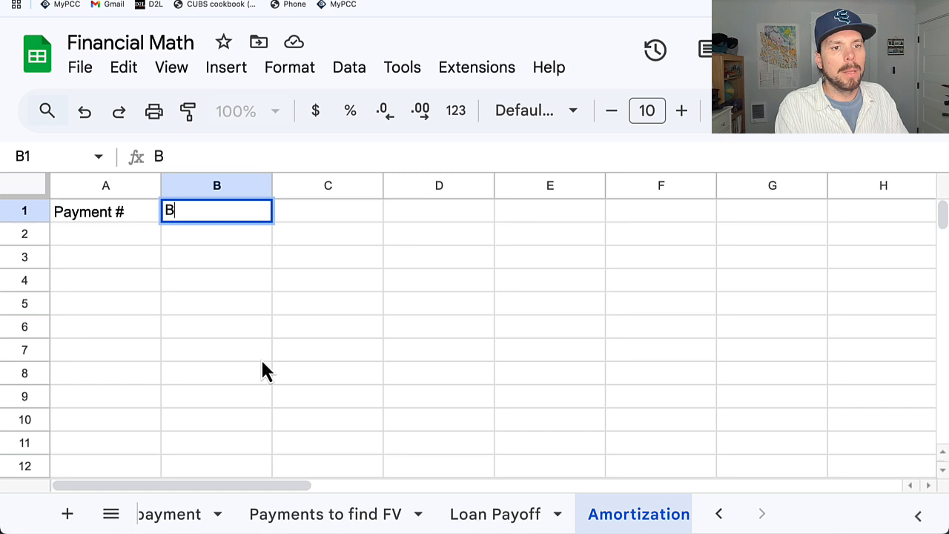
{"action": "key", "text": "BackSpace"}
{"action": "type", "text": "Pre"}
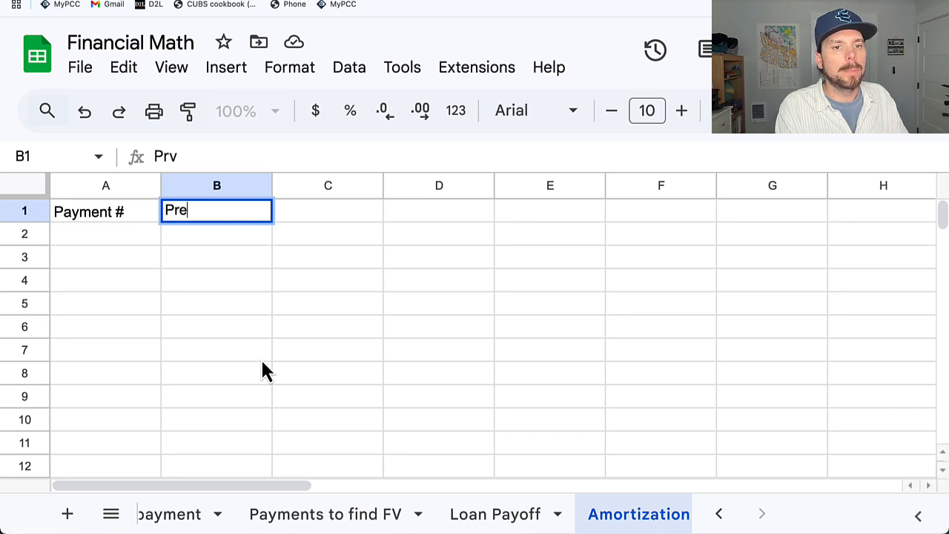
{"action": "type", "text": "vopi"}
{"action": "key", "text": "BackSpace"}
{"action": "key", "text": "BackSpace"}
{"action": "key", "text": "BackSpace"}
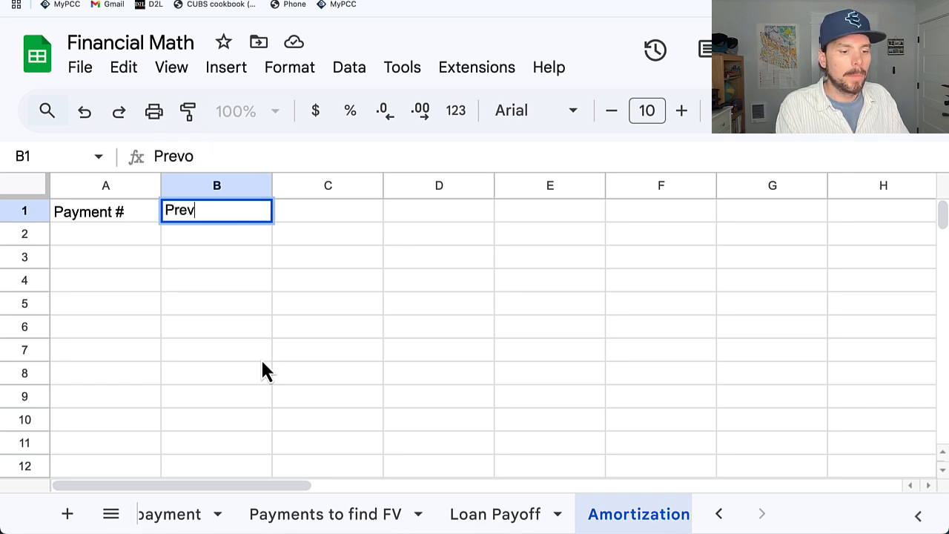
{"action": "type", "text": "ios B"}
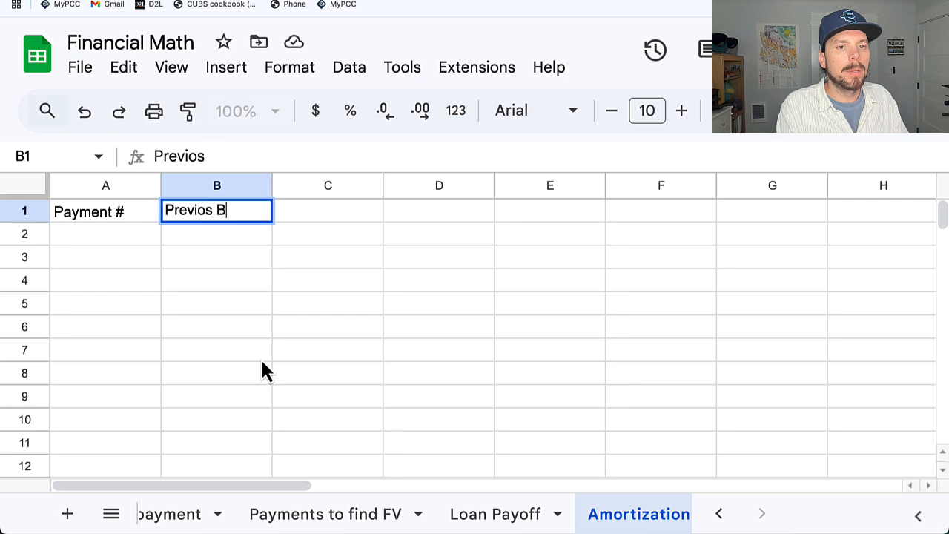
{"action": "key", "text": "BackSpace"}
{"action": "key", "text": "BackSpace"}
{"action": "key", "text": "BackSpace"}
{"action": "key", "text": "BackSpace"}
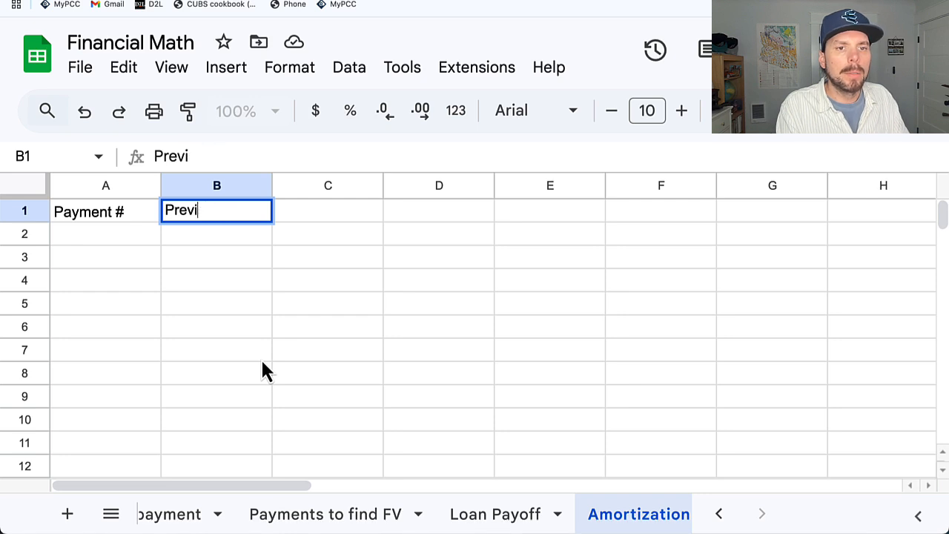
{"action": "type", "text": "ous Bala"}
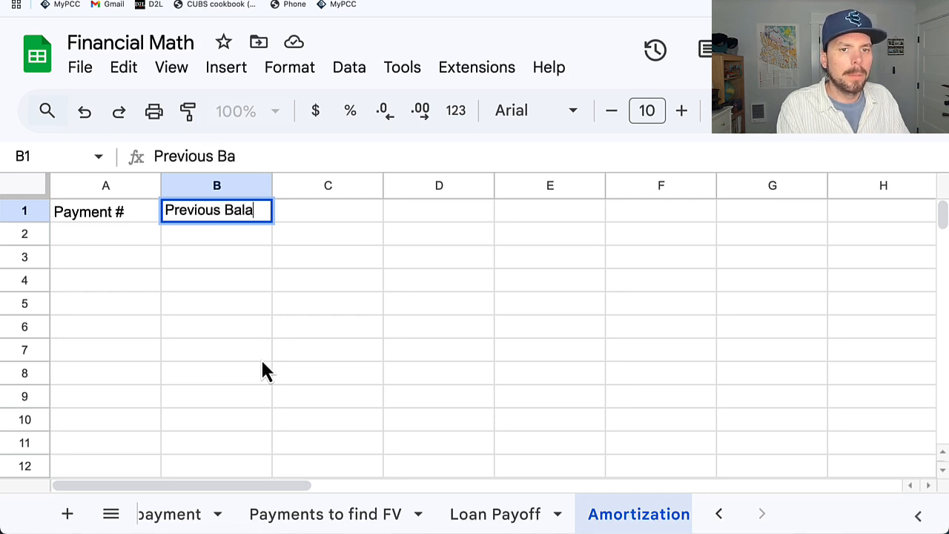
{"action": "type", "text": "nce"}
{"action": "key", "text": "Tab"}
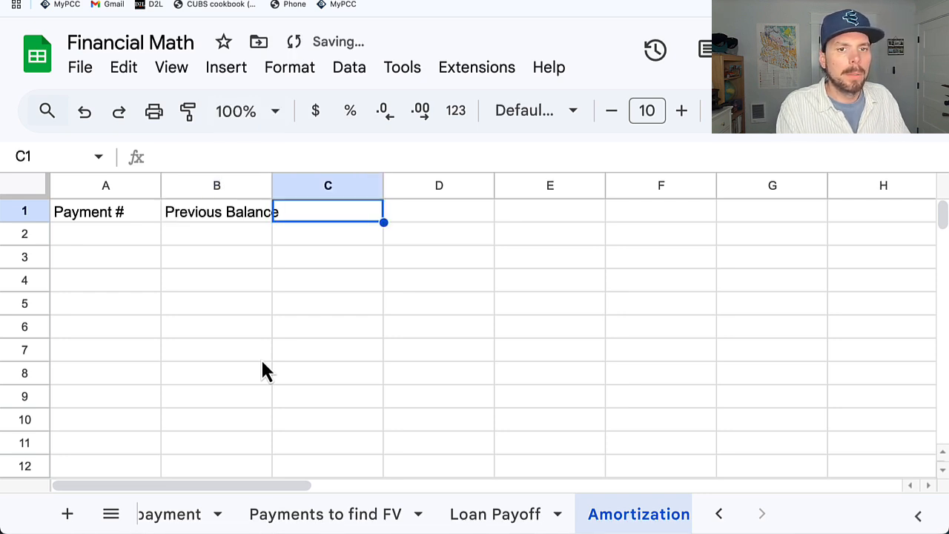
{"action": "double_click", "coordinate": [273, 185]}
Check the column headers on the Loan Payoff sheet, and enter "Finance Charge" in C1 of the Amortization sheet.
{"action": "left_click", "coordinate": [495, 514]}
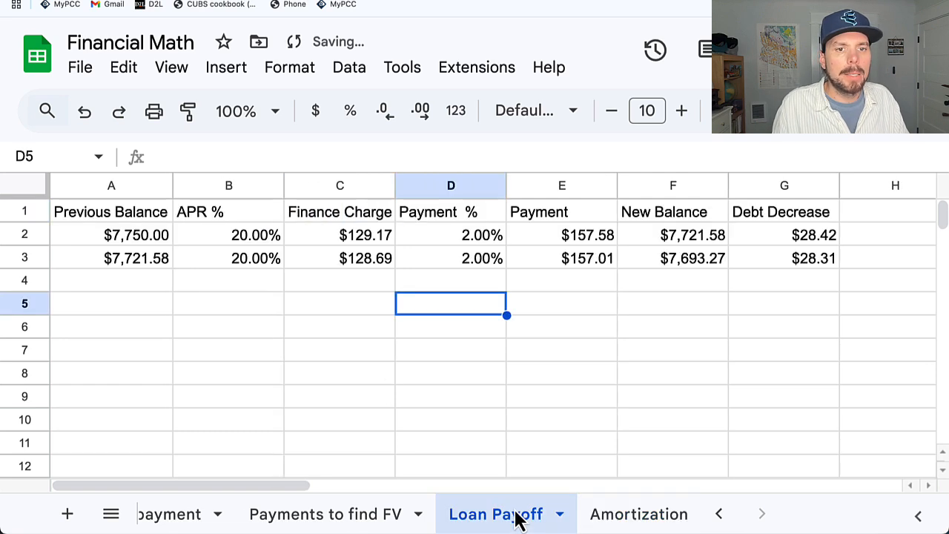
{"action": "left_click", "coordinate": [599, 517]}
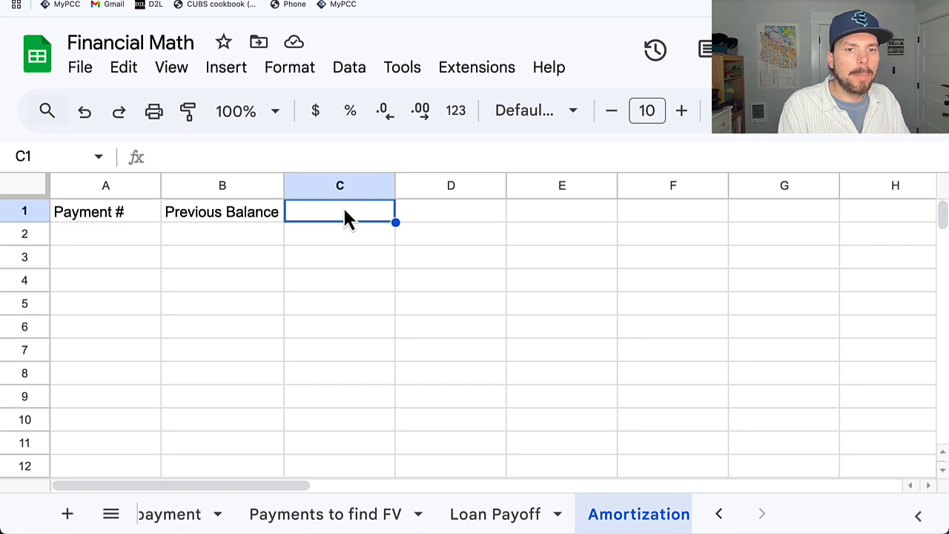
{"action": "type", "text": "F"}
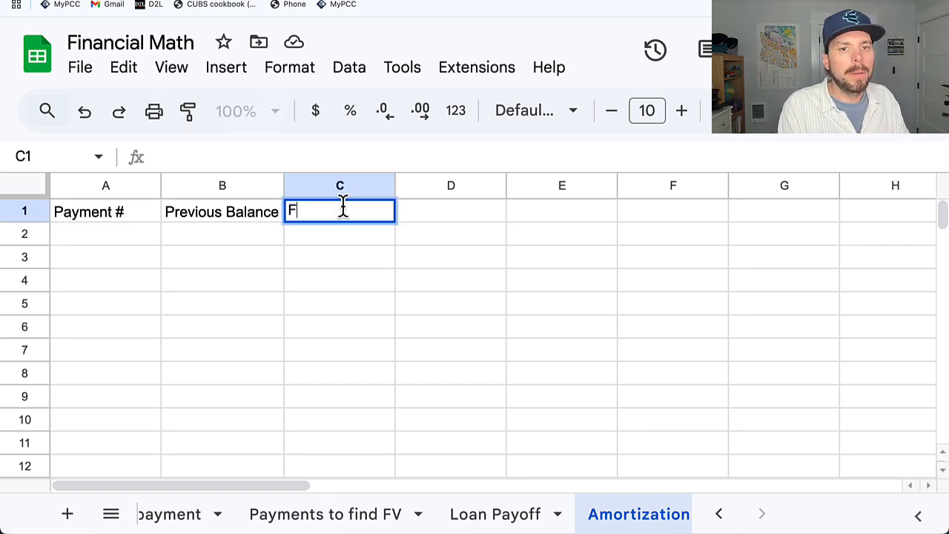
{"action": "type", "text": "inance Charge"}
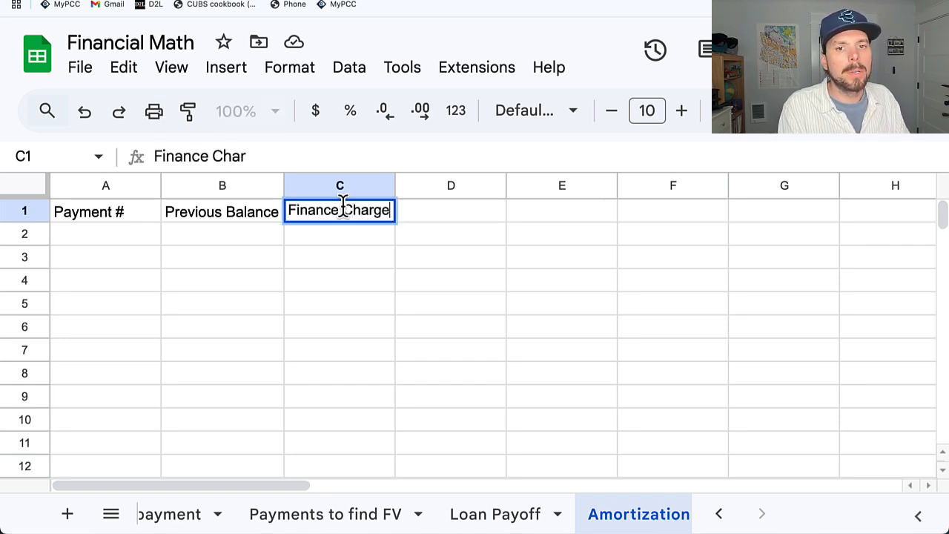
{"action": "key", "text": "Tab"}
Enter the header "Payment Amount" in D1 and widen column D so the whole header fits.
{"action": "type", "text": "Payhmen"}
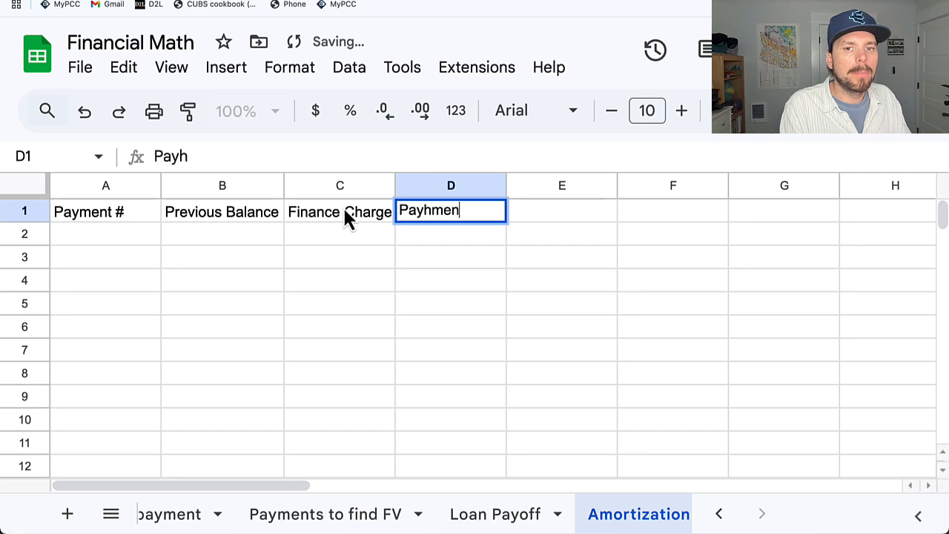
{"action": "key", "text": "BackSpace"}
{"action": "key", "text": "BackSpace"}
{"action": "key", "text": "BackSpace"}
{"action": "key", "text": "BackSpace"}
{"action": "type", "text": "mentr"}
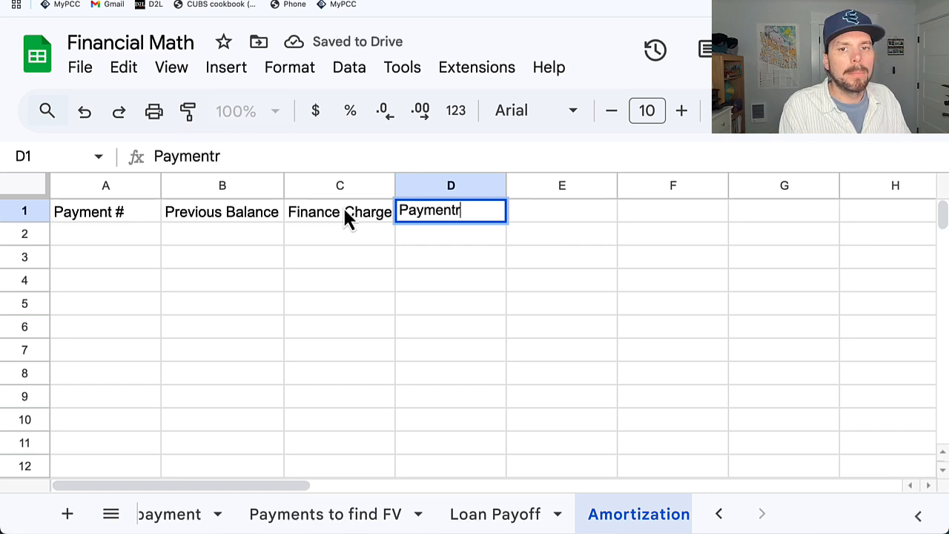
{"action": "key", "text": "BackSpace"}
{"action": "type", "text": "Amount"}
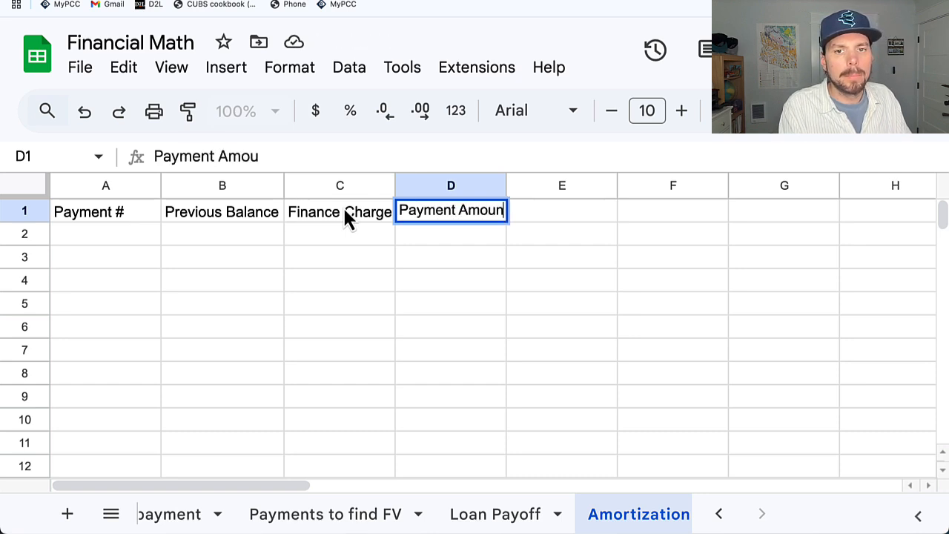
{"action": "key", "text": "Tab"}
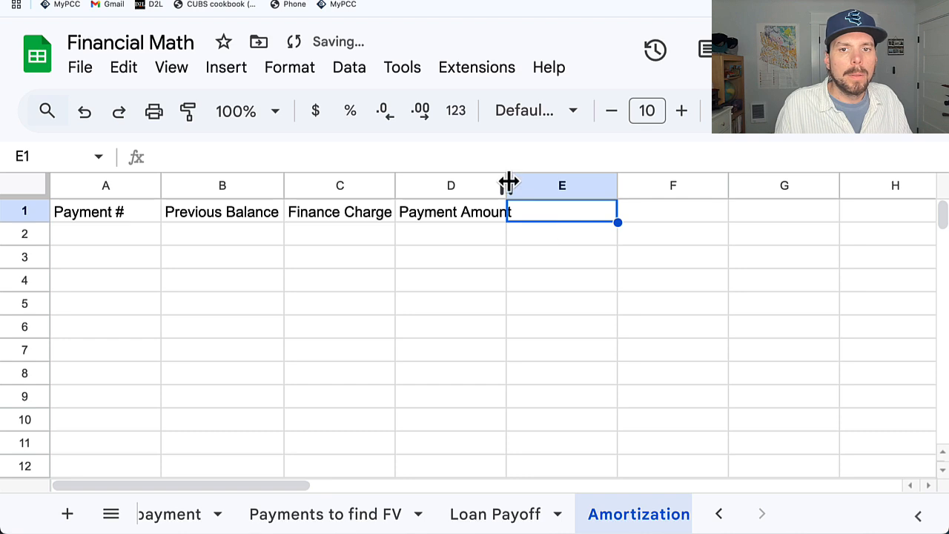
{"action": "left_click_drag", "start_coordinate": [508, 186], "coordinate": [516, 185]}
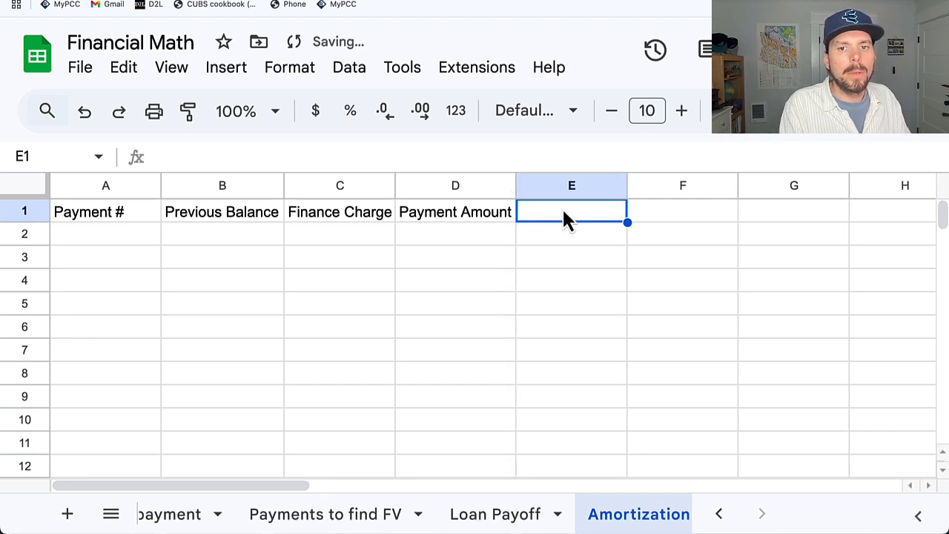
Enter the headers "New Balance" in E1 and "Debt Reduction" in F1.
{"action": "type", "text": "Newe"}
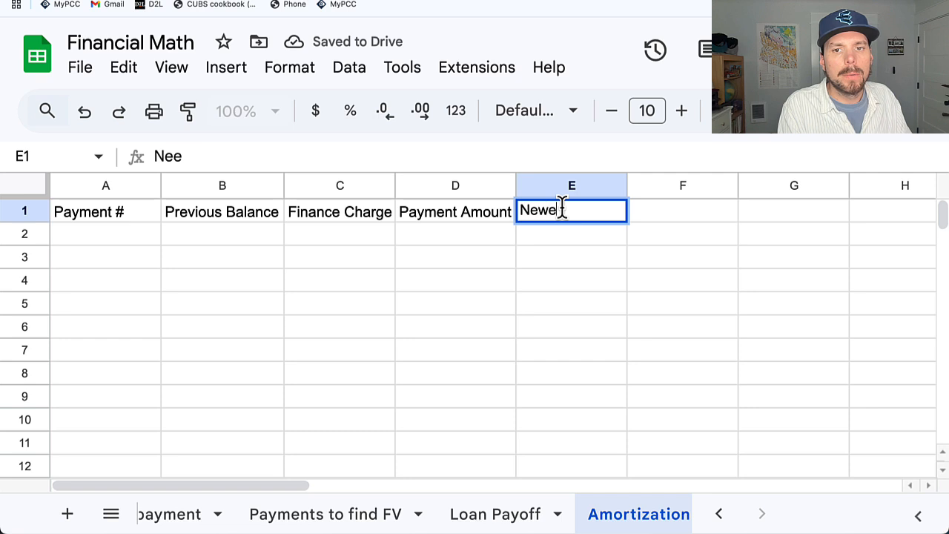
{"action": "key", "text": "BackSpace"}
{"action": "type", "text": "Balance"}
{"action": "key", "text": "Tab"}
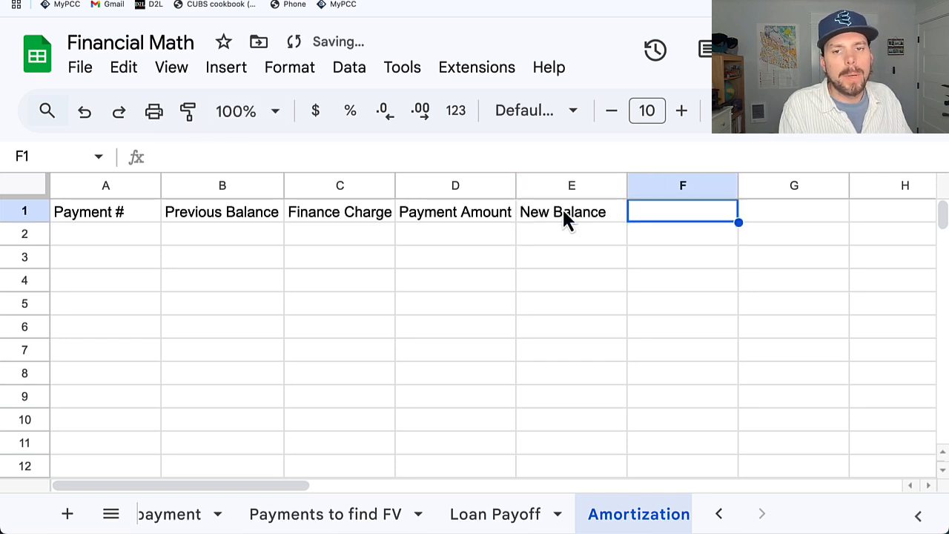
{"action": "type", "text": "Debt Redu"}
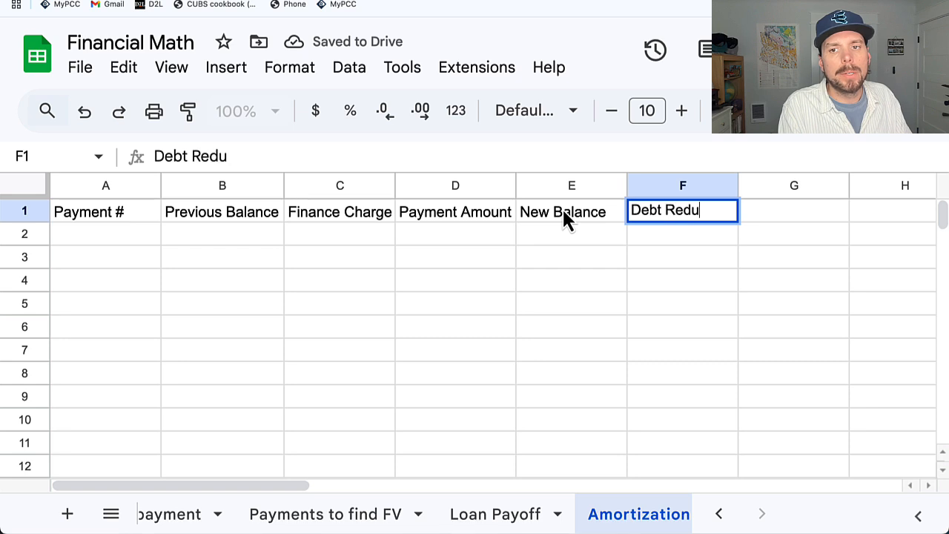
{"action": "type", "text": "ction"}
{"action": "key", "text": "Return"}
Enter payment number 0 in A2 and placeholder dashes in B2, C2 and D2.
{"action": "left_click", "coordinate": [129, 236]}
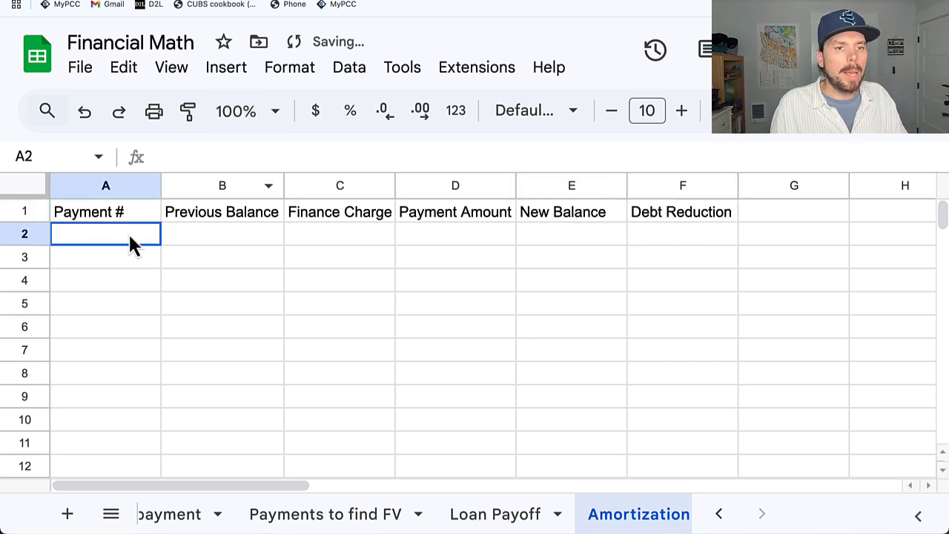
{"action": "type", "text": "0"}
{"action": "left_click", "coordinate": [173, 239]}
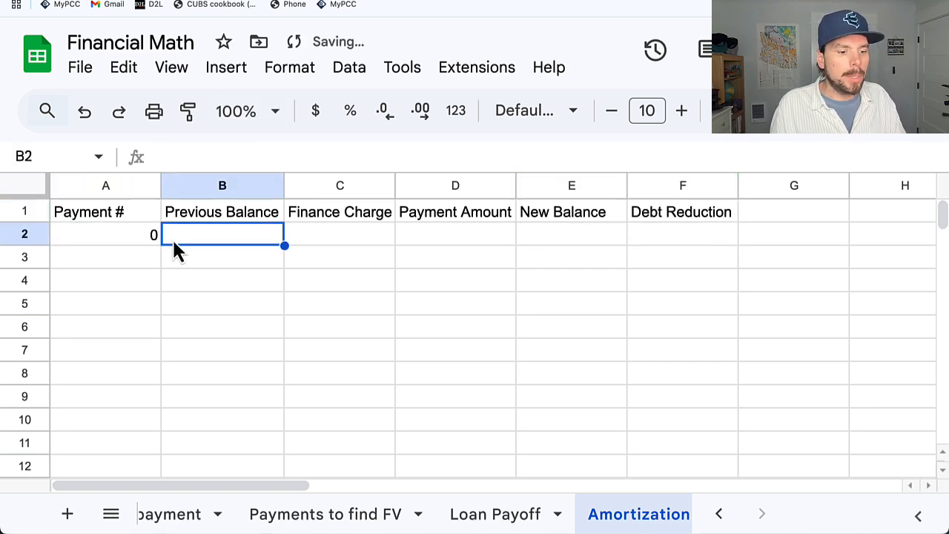
{"action": "type", "text": "-"}
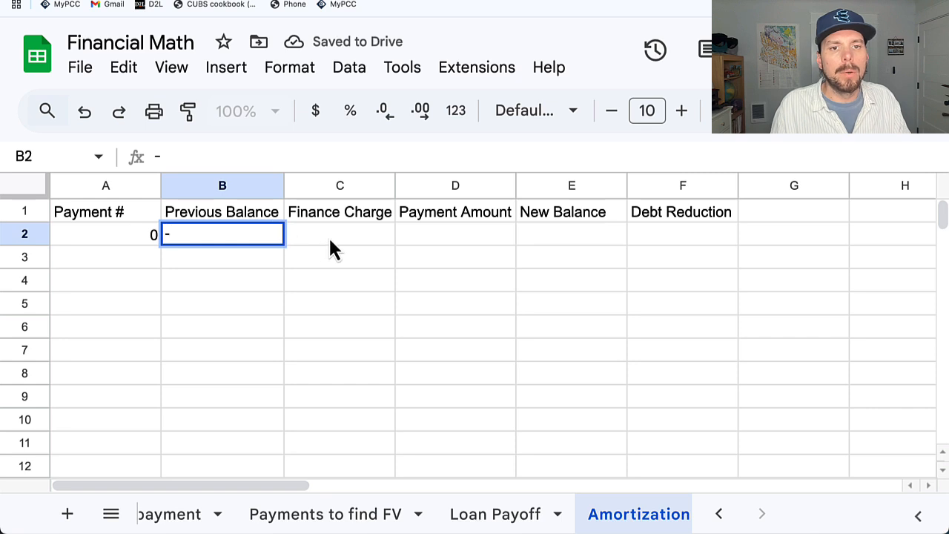
{"action": "left_click", "coordinate": [334, 245]}
{"action": "type", "text": "-"}
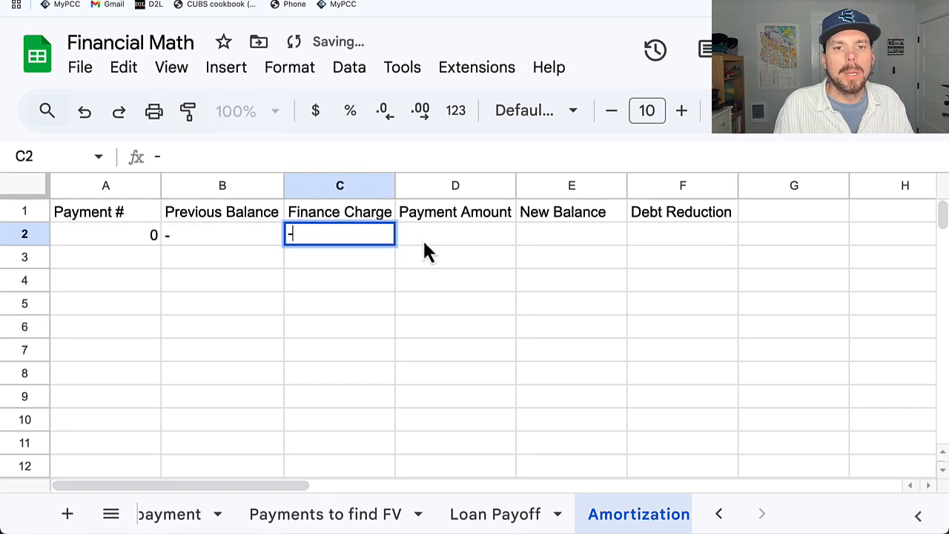
{"action": "left_click", "coordinate": [427, 235]}
{"action": "type", "text": "-"}
Enter the starting loan balance 400000 in E2 under New Balance.
{"action": "left_click", "coordinate": [556, 237]}
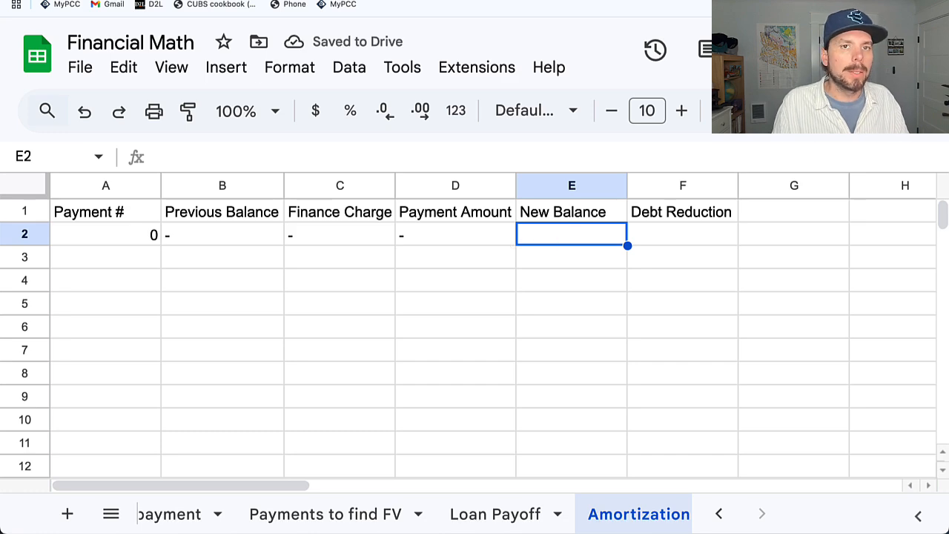
{"action": "key", "text": "ctrl+Tab"}
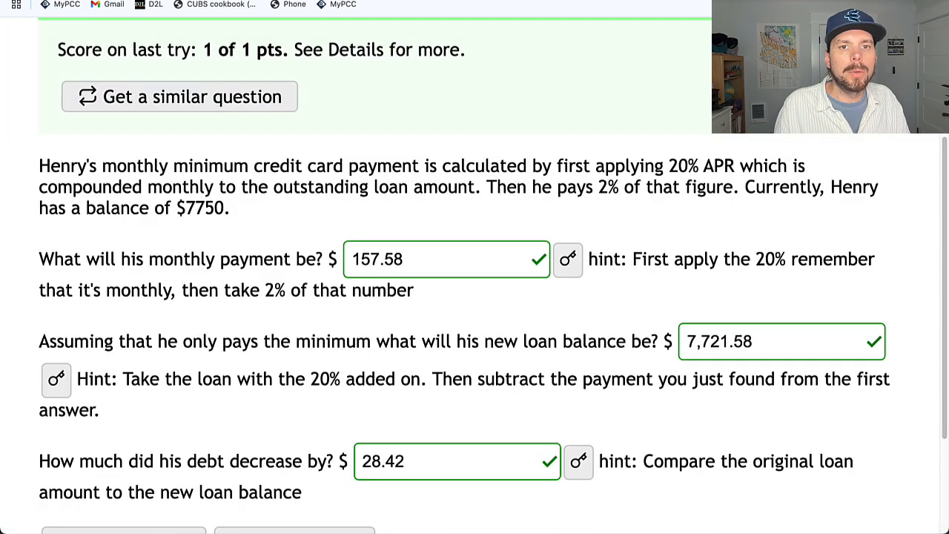
{"action": "key", "text": "ctrl+shift+Tab"}
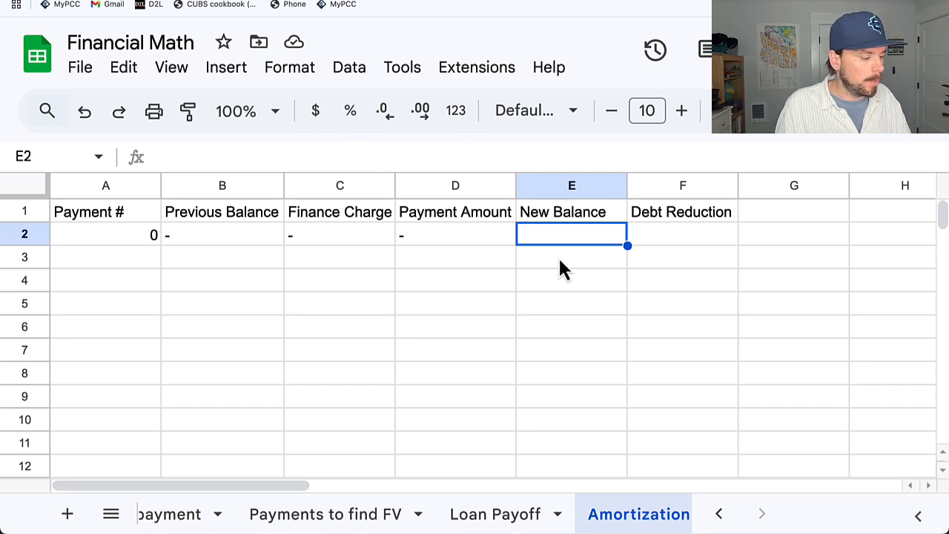
{"action": "type", "text": "4"}
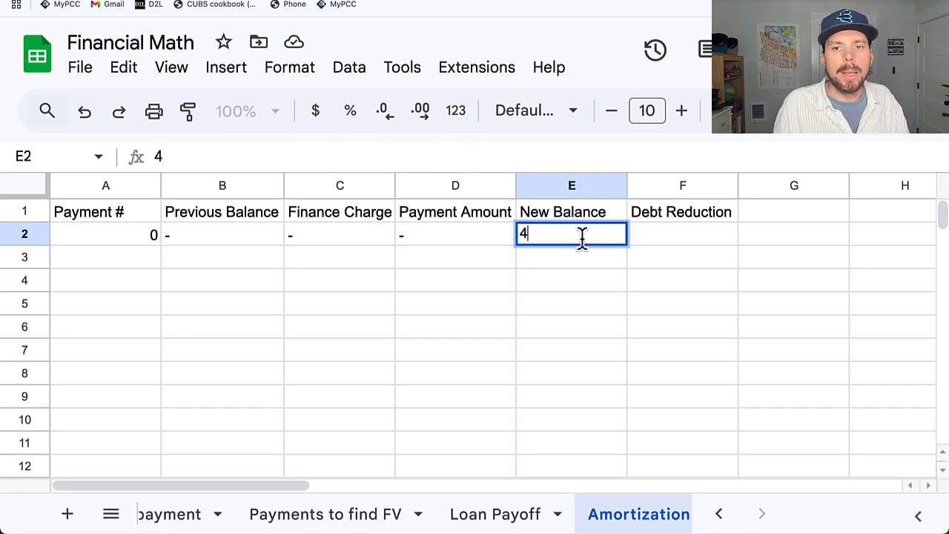
{"action": "type", "text": "00000"}
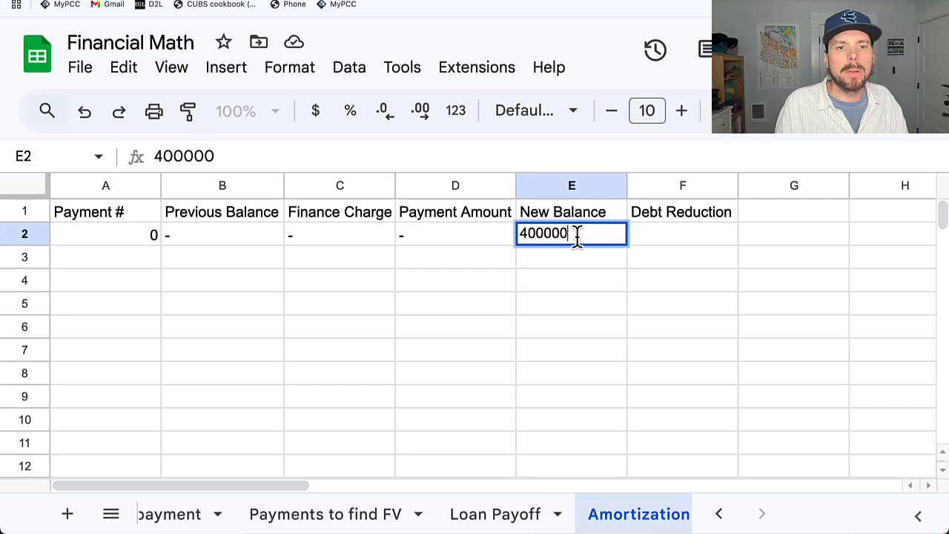
{"action": "left_click", "coordinate": [592, 265]}
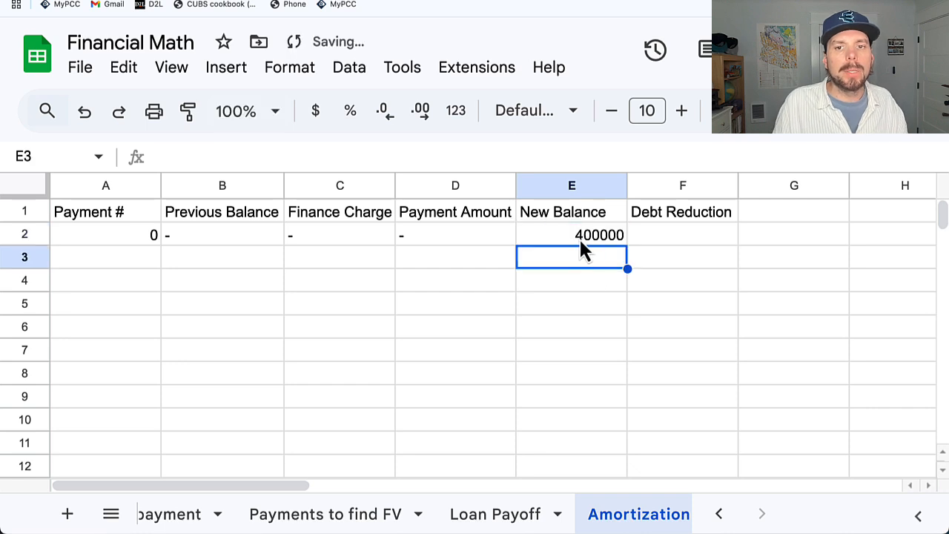
Format the whole New Balance column as currency.
{"action": "left_click", "coordinate": [569, 186]}
{"action": "left_click", "coordinate": [317, 111]}
{"action": "left_click", "coordinate": [601, 283]}
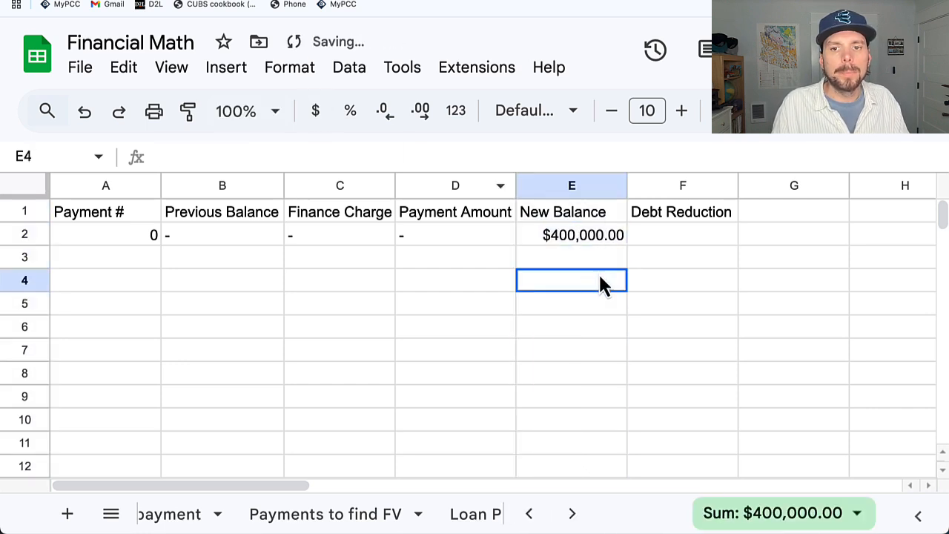
Center the placeholder dashes in cells B2 through D2 horizontally.
{"action": "left_click_drag", "start_coordinate": [260, 239], "coordinate": [510, 245]}
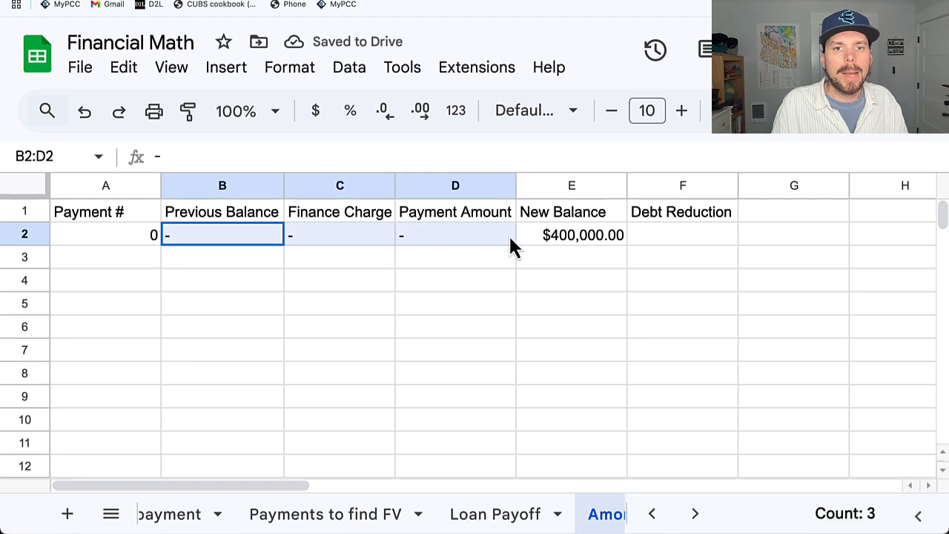
{"action": "left_click", "coordinate": [290, 70]}
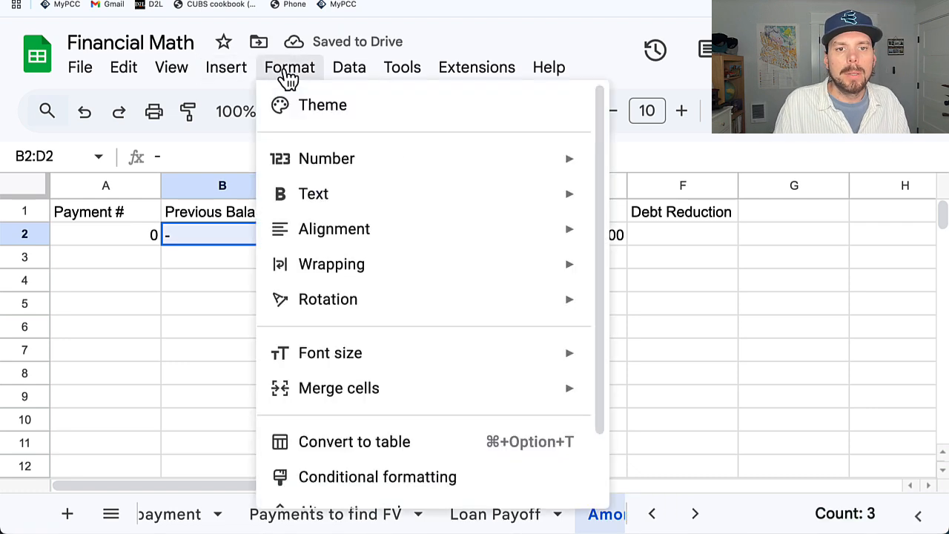
{"action": "mouse_move", "coordinate": [418, 231]}
{"action": "left_click", "coordinate": [644, 236]}
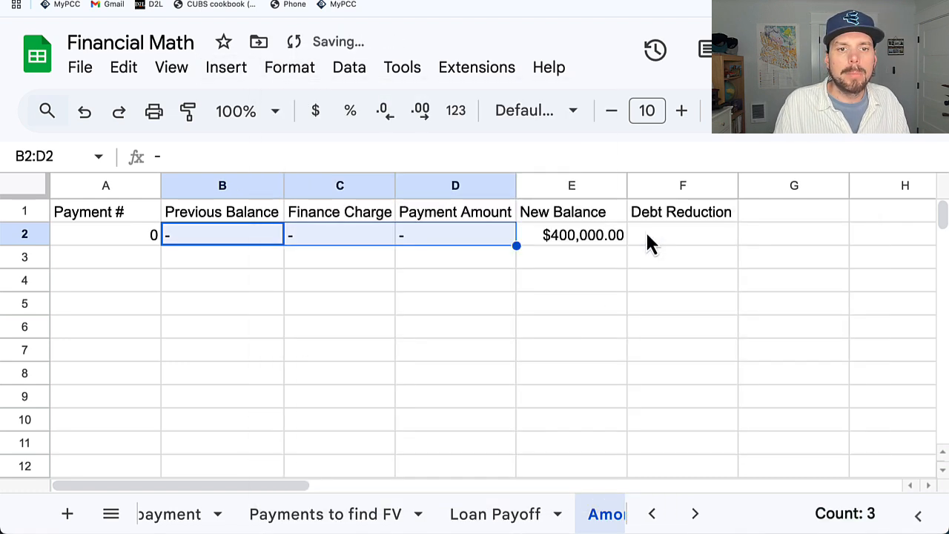
{"action": "left_click", "coordinate": [286, 69]}
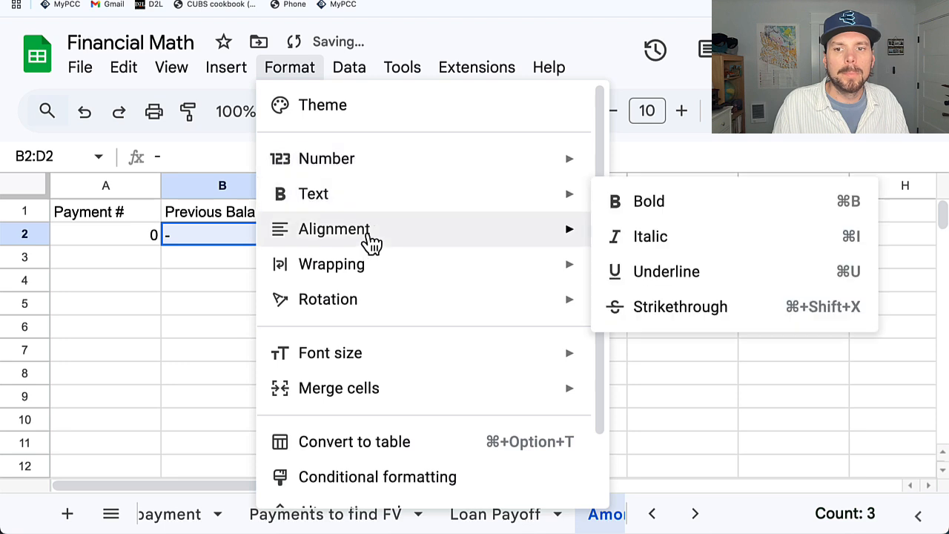
{"action": "mouse_move", "coordinate": [372, 236]}
{"action": "left_click", "coordinate": [700, 281]}
{"action": "left_click", "coordinate": [481, 258]}
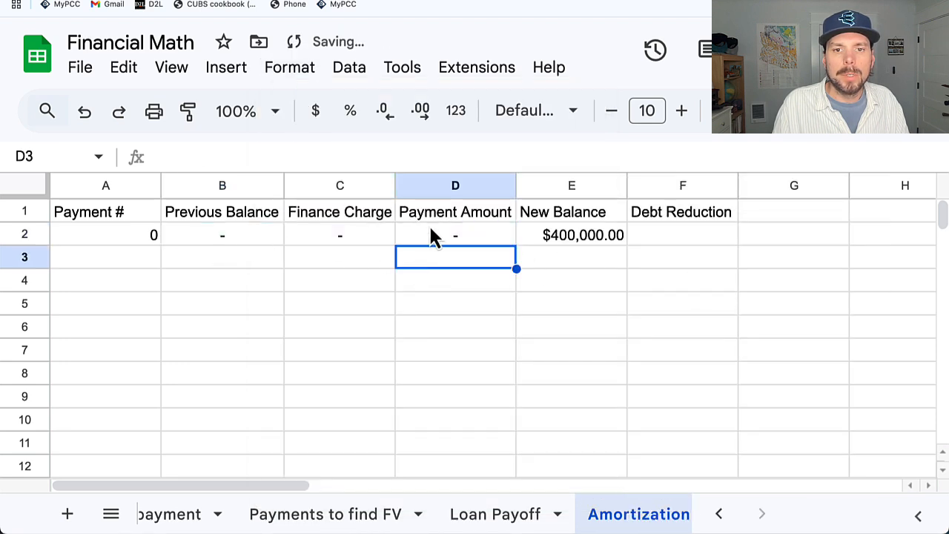
Enter a placeholder dash in F2 under Debt Reduction and center it.
{"action": "left_click", "coordinate": [680, 239]}
{"action": "type", "text": "-"}
{"action": "left_click", "coordinate": [678, 302]}
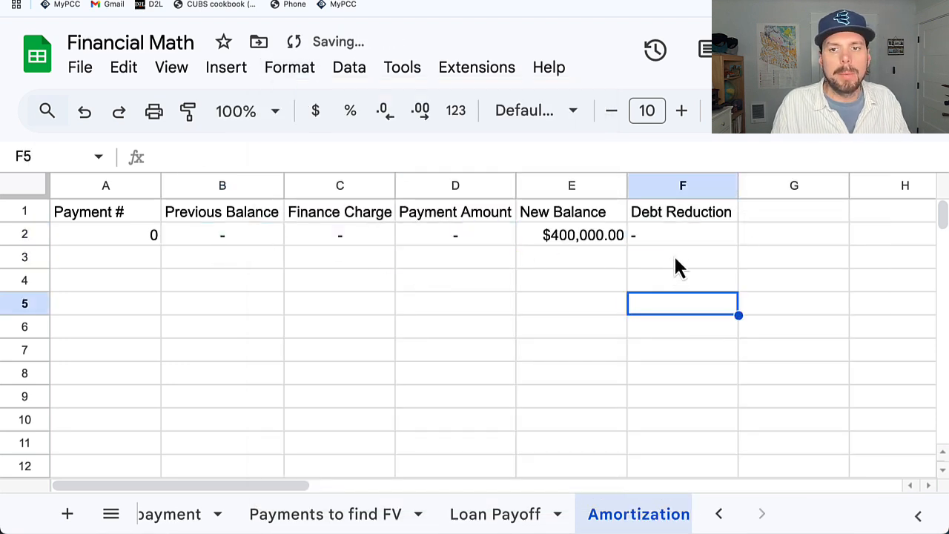
{"action": "left_click", "coordinate": [671, 236]}
{"action": "left_click", "coordinate": [288, 67]}
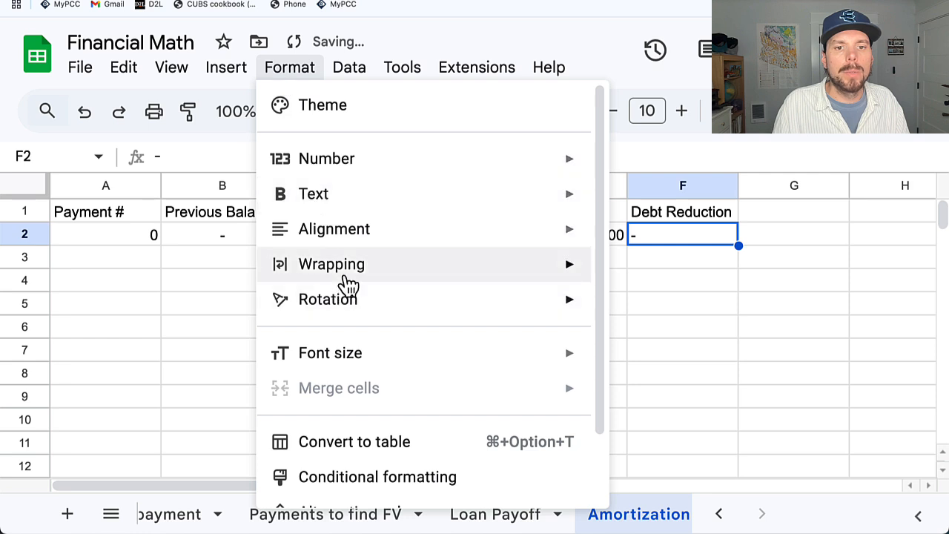
{"action": "mouse_move", "coordinate": [371, 239]}
{"action": "left_click", "coordinate": [655, 282]}
{"action": "left_click", "coordinate": [632, 286]}
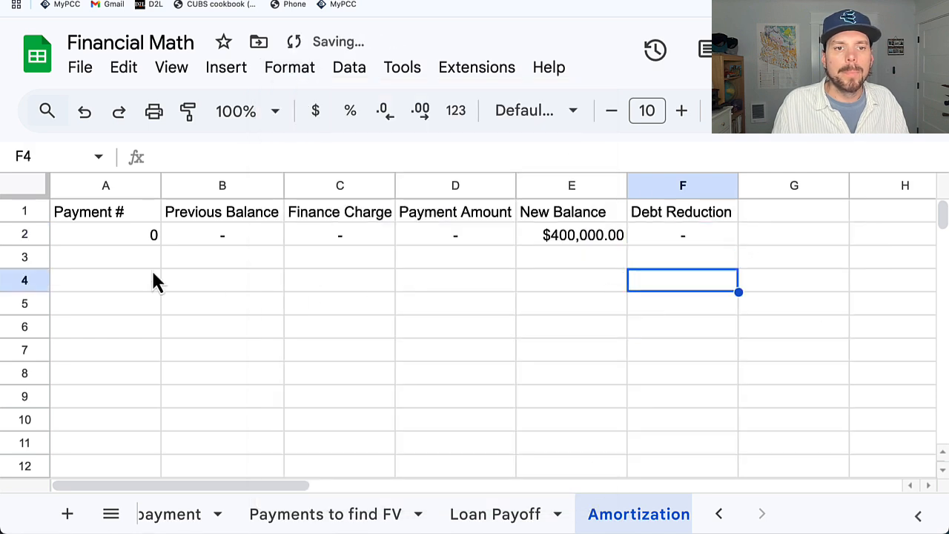
Enter payment number 1 in A3 and make its Previous Balance in B3 reference the starting balance with =E2.
{"action": "left_click", "coordinate": [112, 263]}
{"action": "type", "text": "1"}
{"action": "key", "text": "Tab"}
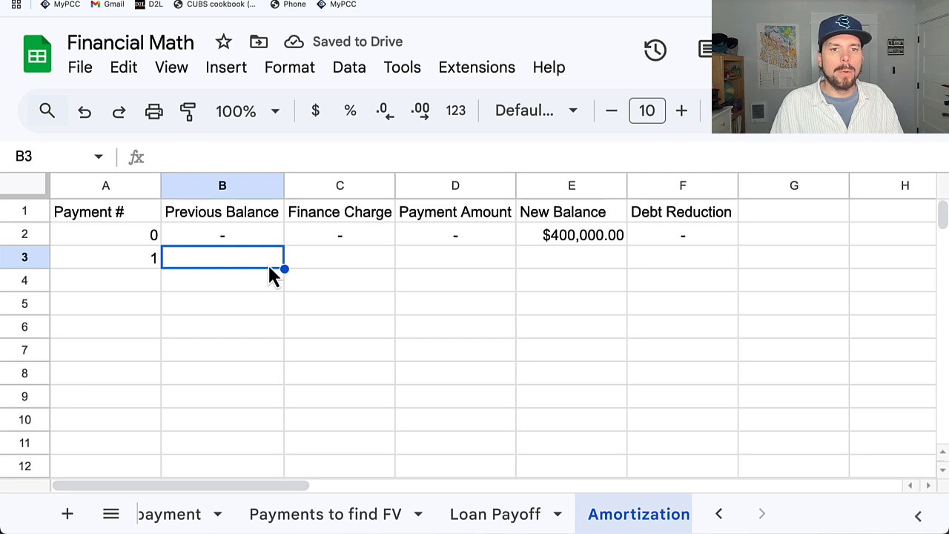
{"action": "type", "text": "="}
{"action": "left_click", "coordinate": [561, 242]}
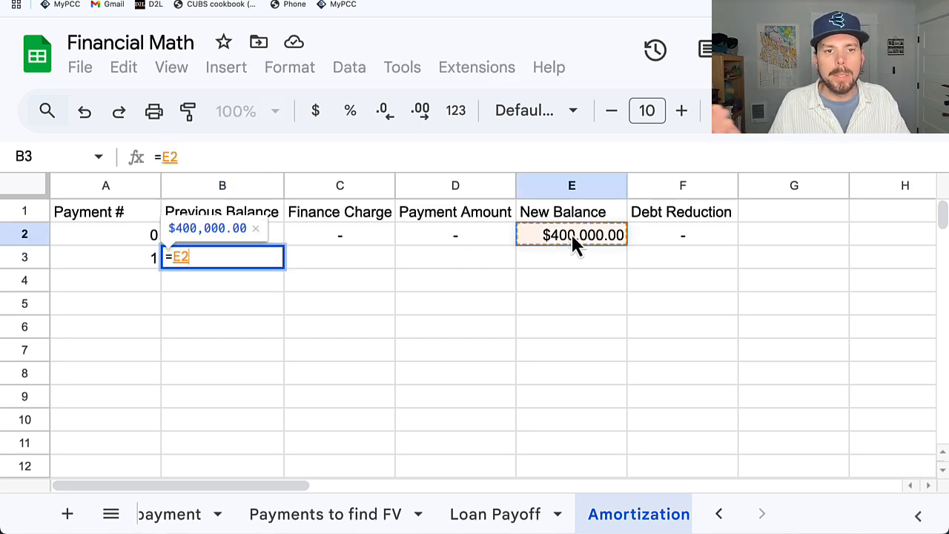
{"action": "key", "text": "Return"}
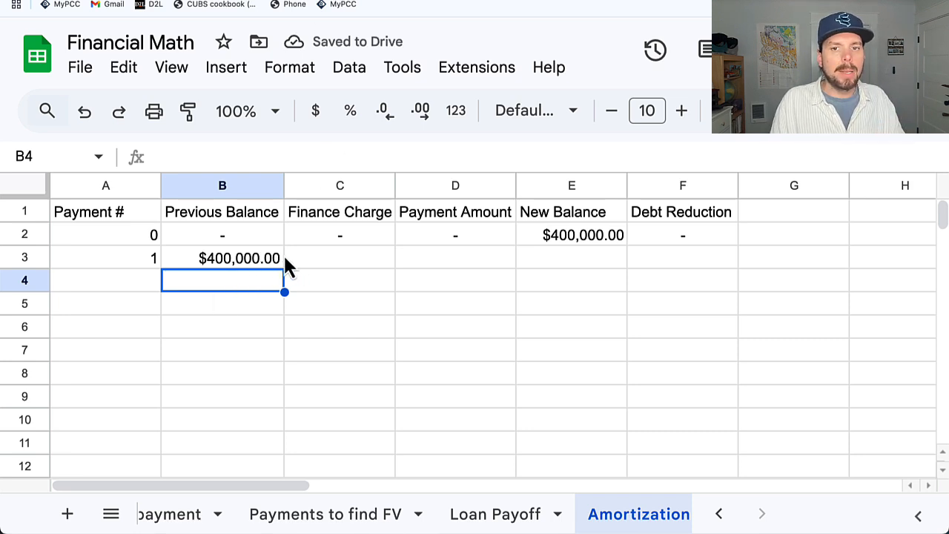
{"action": "left_click", "coordinate": [563, 241]}
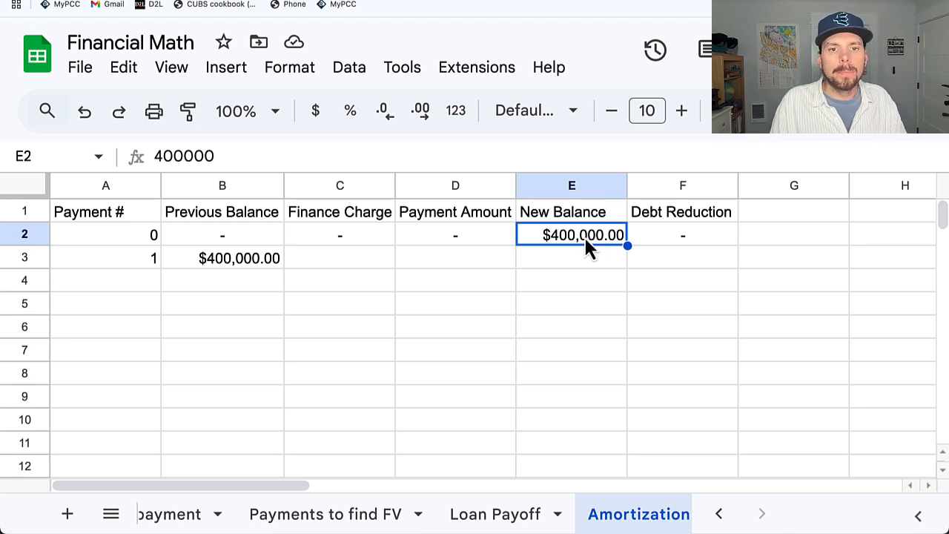
Add the header "APR" in G1, format column G as percent, and enter 3.4% in G2.
{"action": "left_click", "coordinate": [795, 215]}
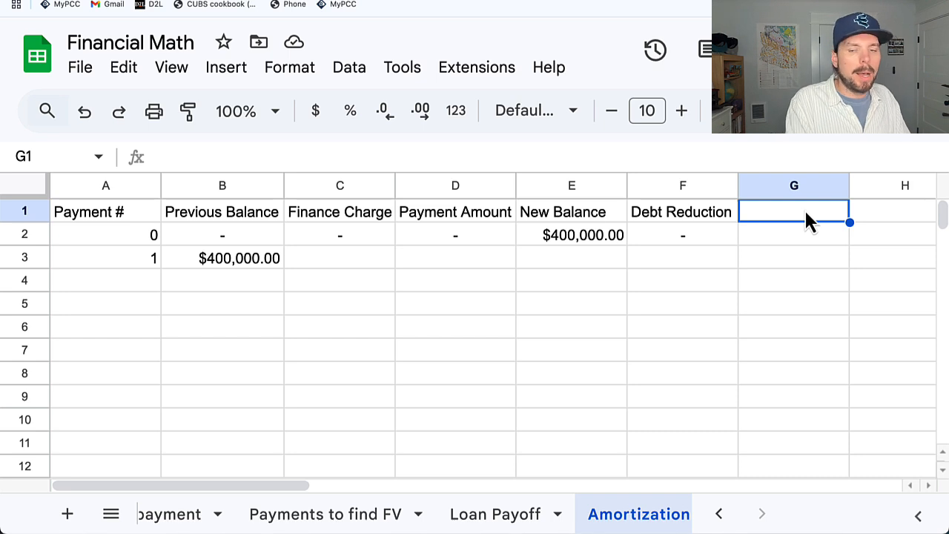
{"action": "type", "text": "APR"}
{"action": "key", "text": "Return"}
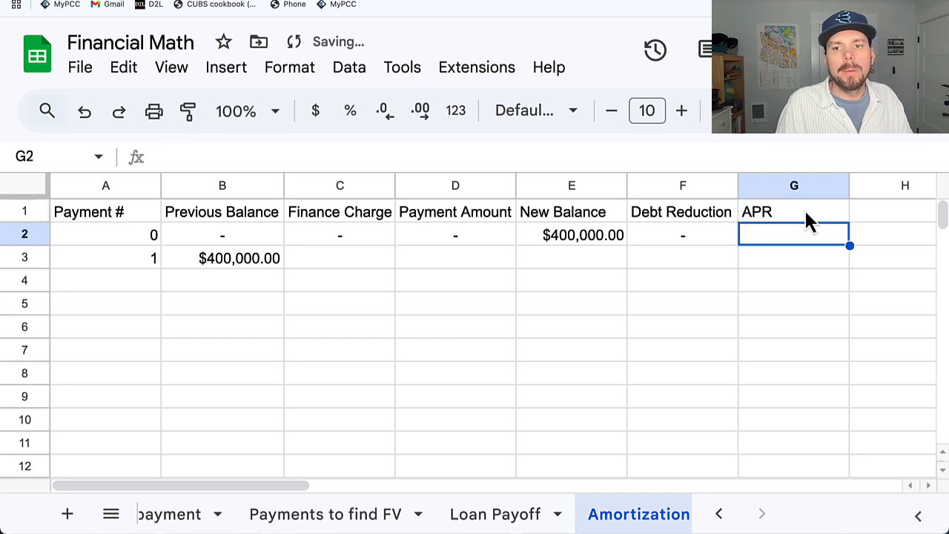
{"action": "left_click", "coordinate": [793, 186]}
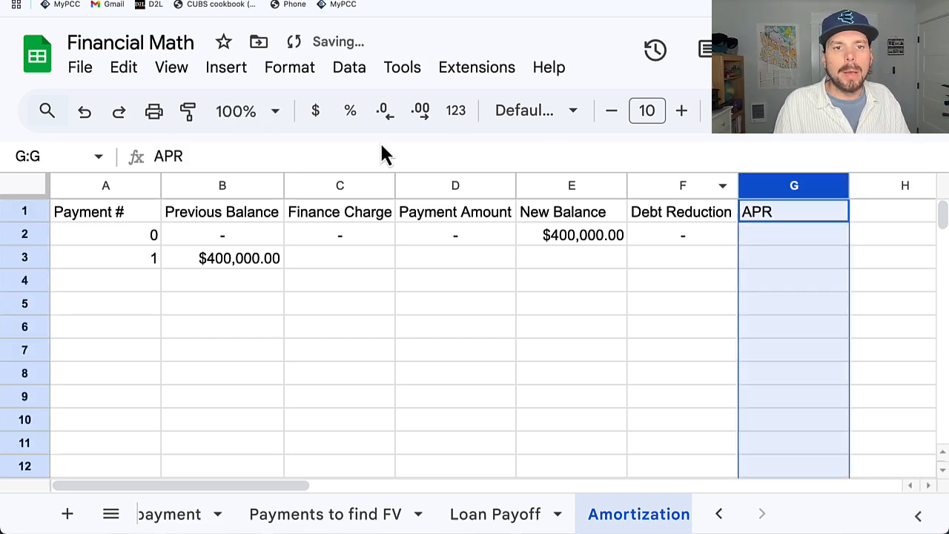
{"action": "left_click", "coordinate": [350, 111]}
{"action": "left_click", "coordinate": [768, 242]}
{"action": "type", "text": "3.4"}
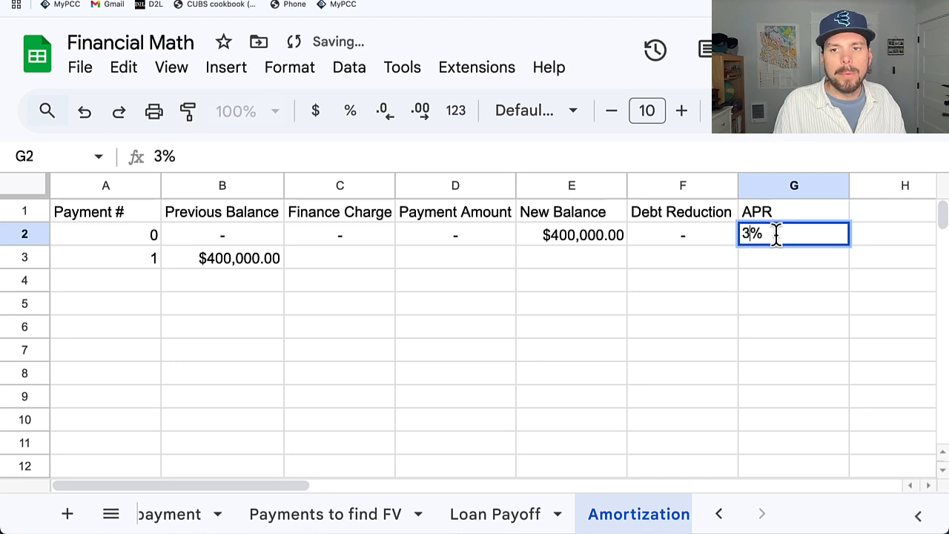
{"action": "key", "text": "Return"}
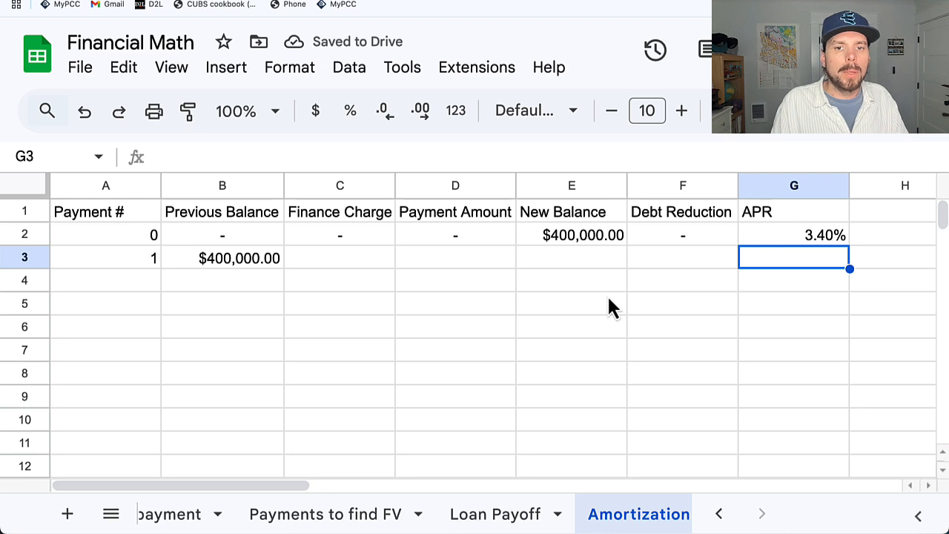
{"action": "mouse_move", "coordinate": [224, 486]}
{"action": "left_mouse_down"}
{"action": "mouse_move", "coordinate": [242, 485]}
{"action": "mouse_move", "coordinate": [172, 467]}
{"action": "left_mouse_up"}
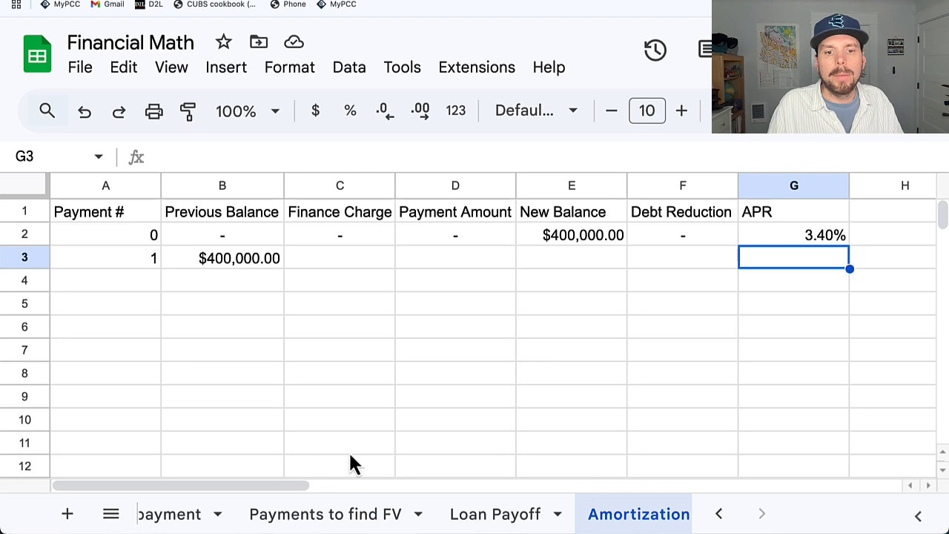
Calculate the first month's Finance Charge in C3 with the formula =B3*G$2/12, locking the APR row.
{"action": "left_click", "coordinate": [332, 257]}
{"action": "type", "text": "="}
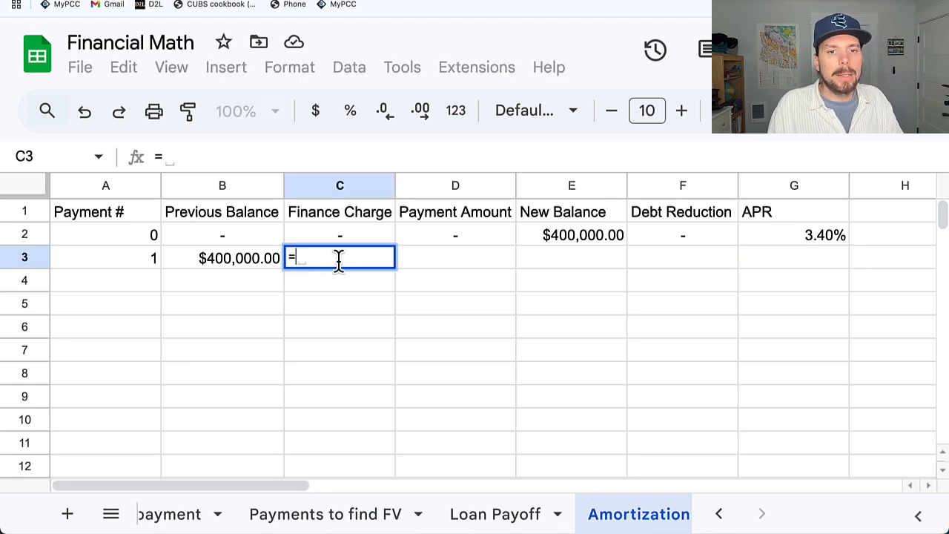
{"action": "left_click", "coordinate": [241, 258]}
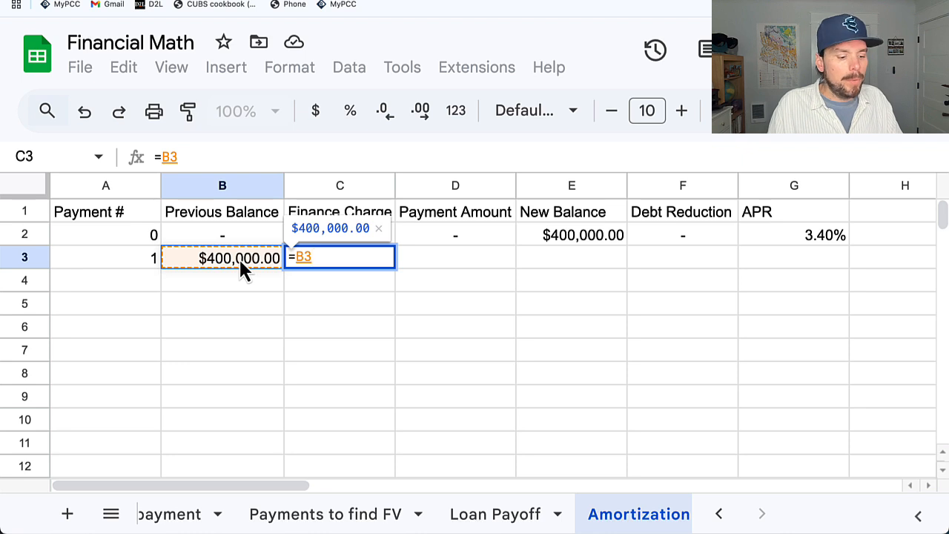
{"action": "type", "text": "*"}
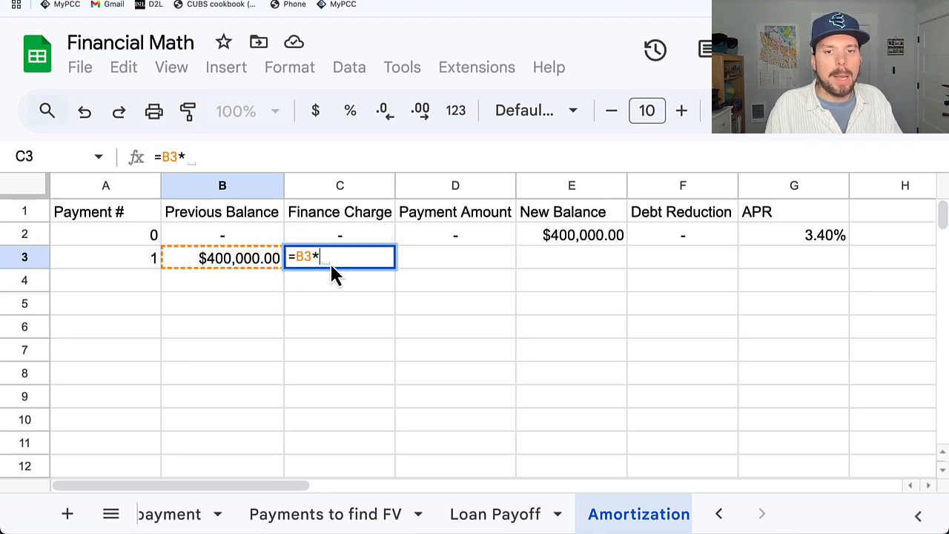
{"action": "left_click", "coordinate": [841, 237]}
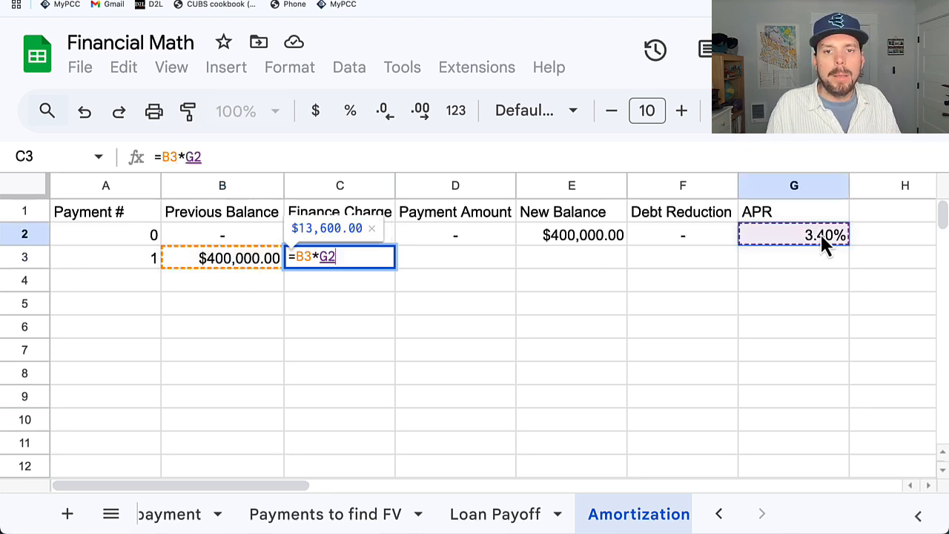
{"action": "left_click", "coordinate": [328, 257]}
{"action": "type", "text": "$"}
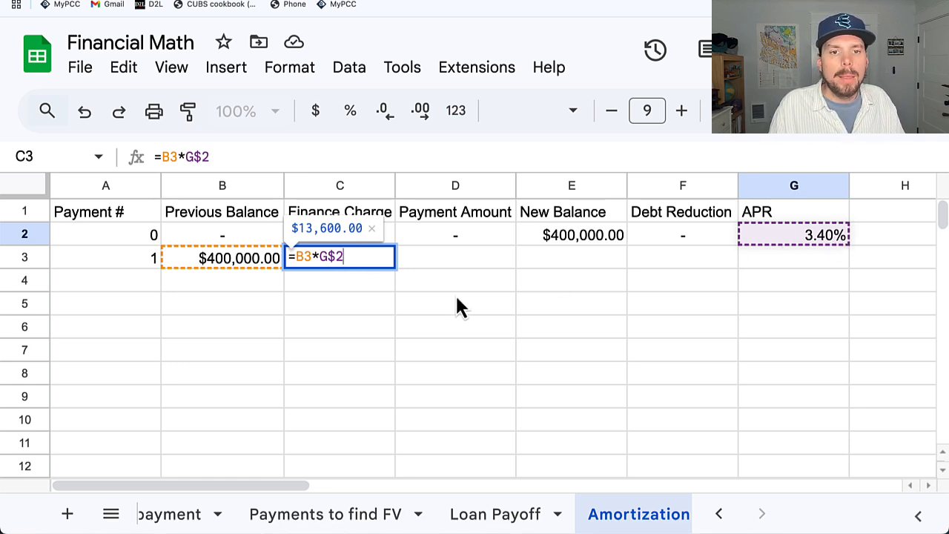
{"action": "key", "text": "Right"}
{"action": "type", "text": "/"}
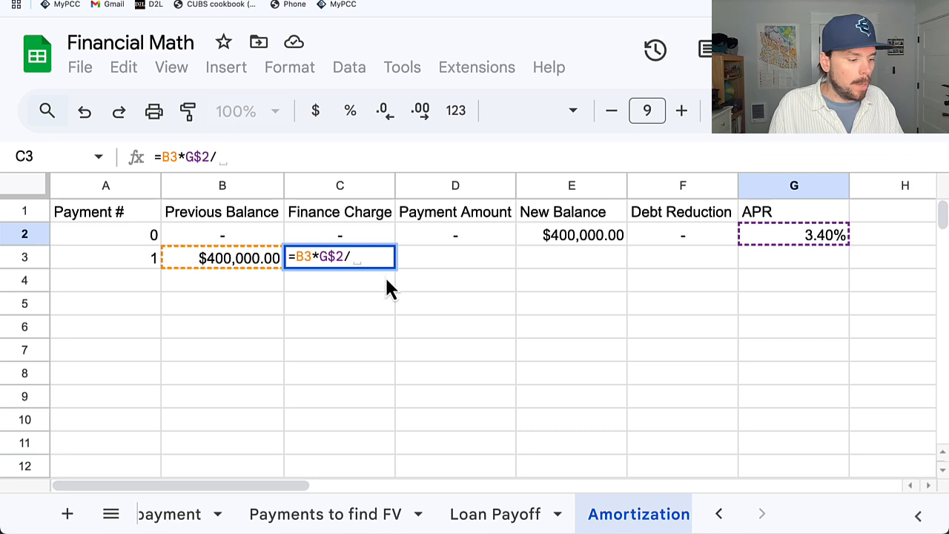
{"action": "type", "text": "12"}
{"action": "key", "text": "Return"}
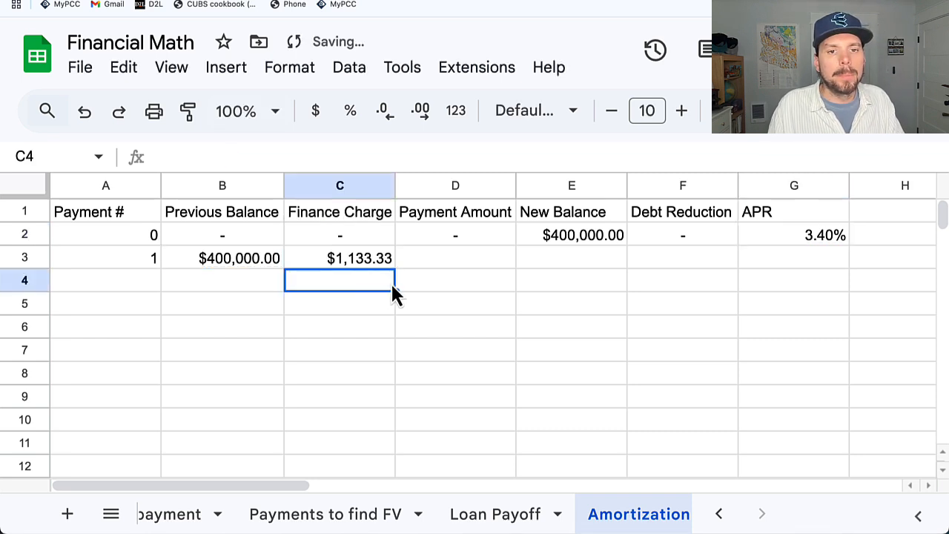
{"action": "left_click", "coordinate": [339, 263]}
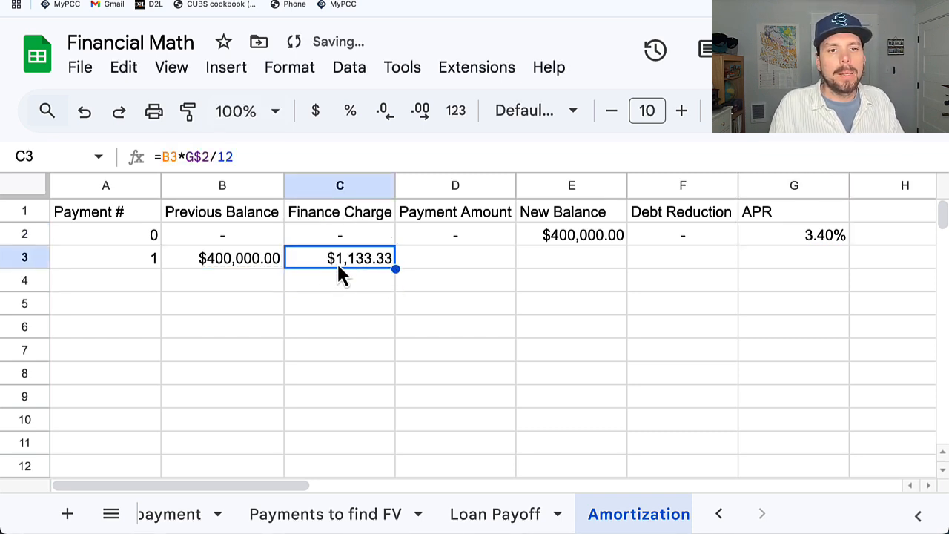
Begin the Payment Amount formula in D3 as =pmt(G$2/12, 360, with the APR row locked and 360 monthly periods.
{"action": "left_click", "coordinate": [421, 270]}
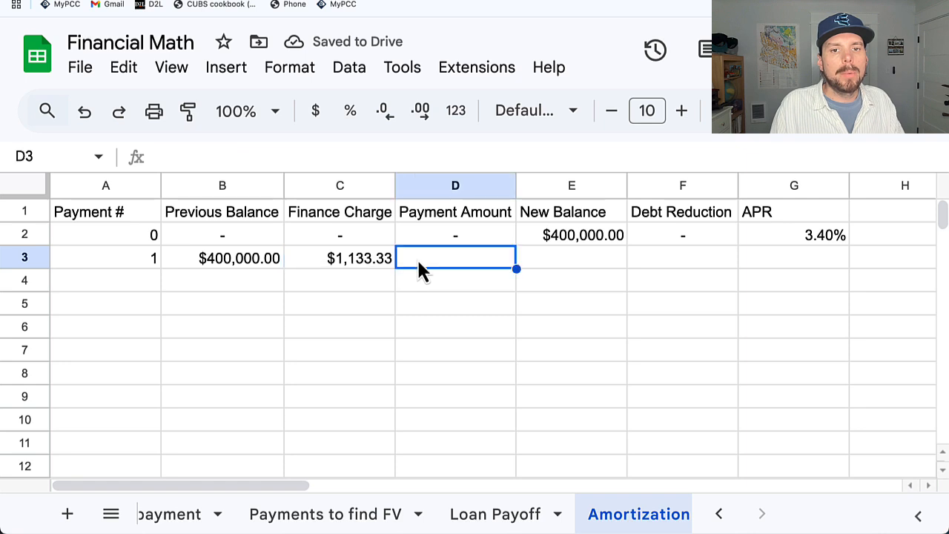
{"action": "type", "text": "="}
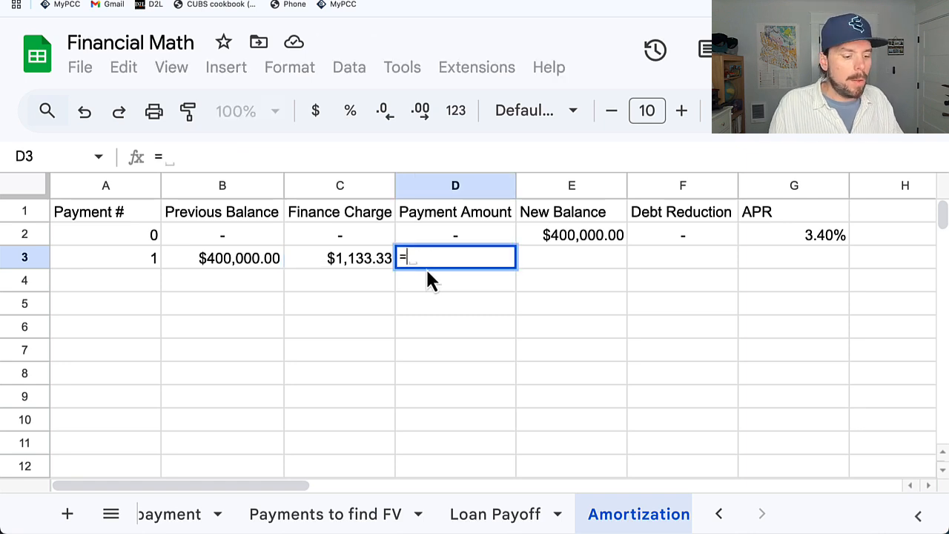
{"action": "type", "text": "pmt("}
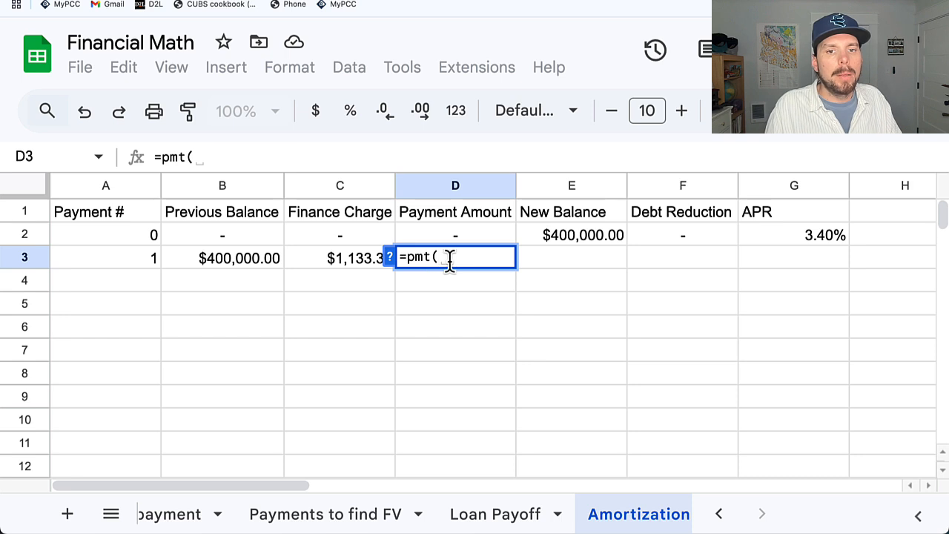
{"action": "left_click", "coordinate": [390, 260]}
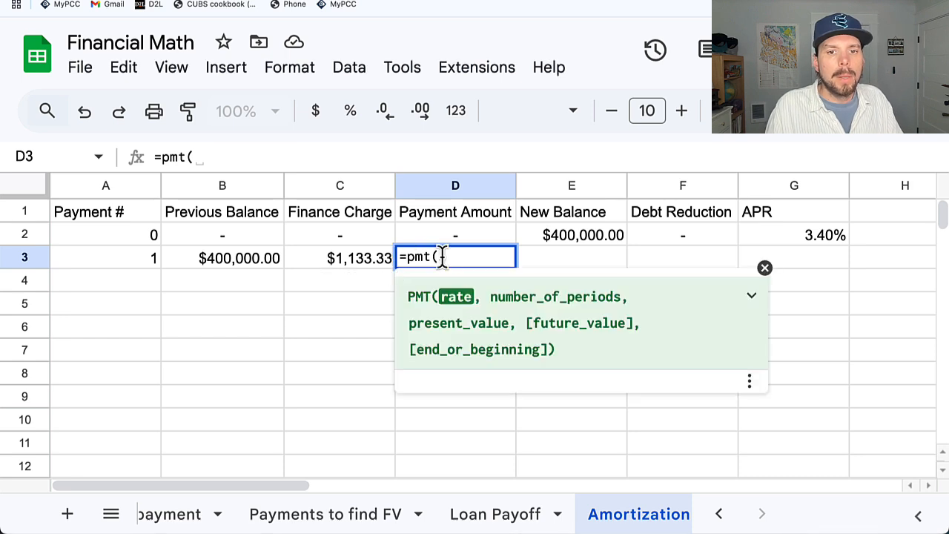
{"action": "left_click", "coordinate": [786, 235]}
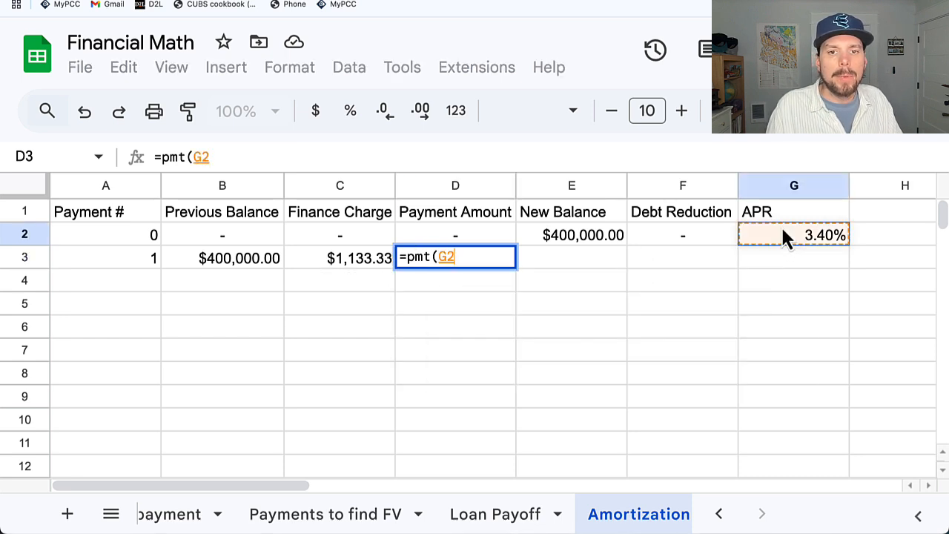
{"action": "left_click", "coordinate": [451, 257]}
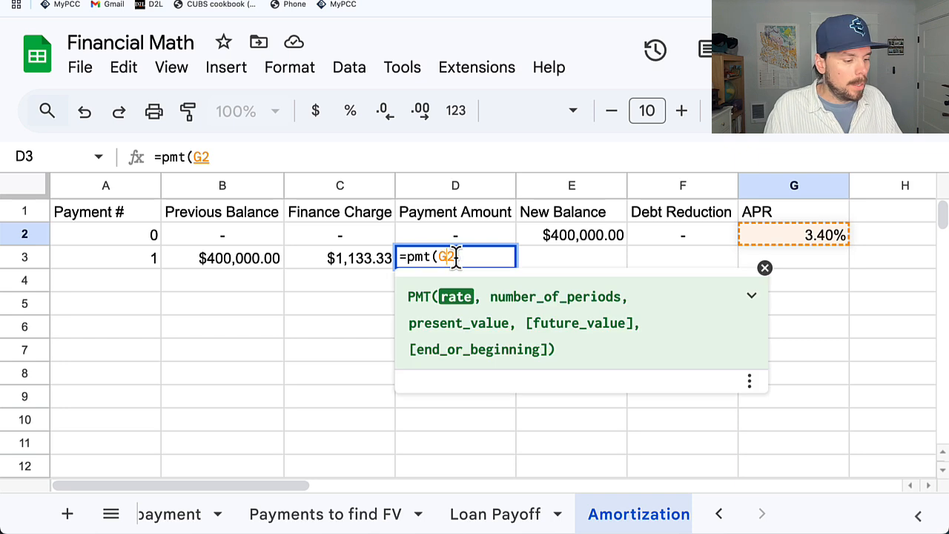
{"action": "type", "text": "$"}
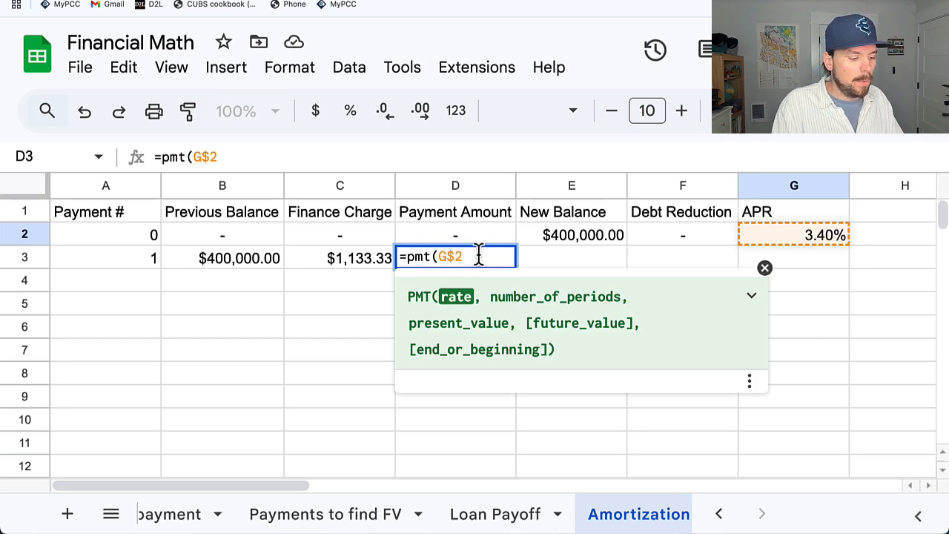
{"action": "type", "text": "/12,"}
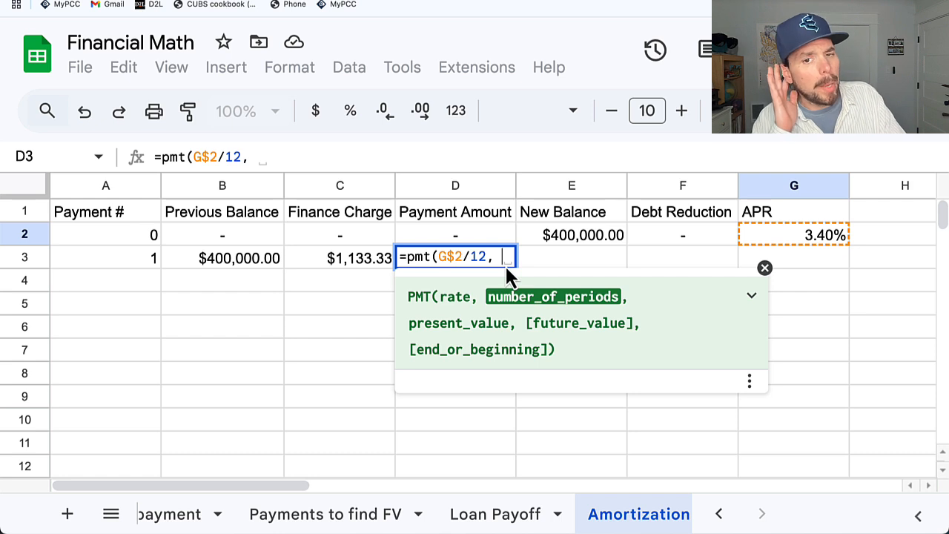
{"action": "type", "text": "36"}
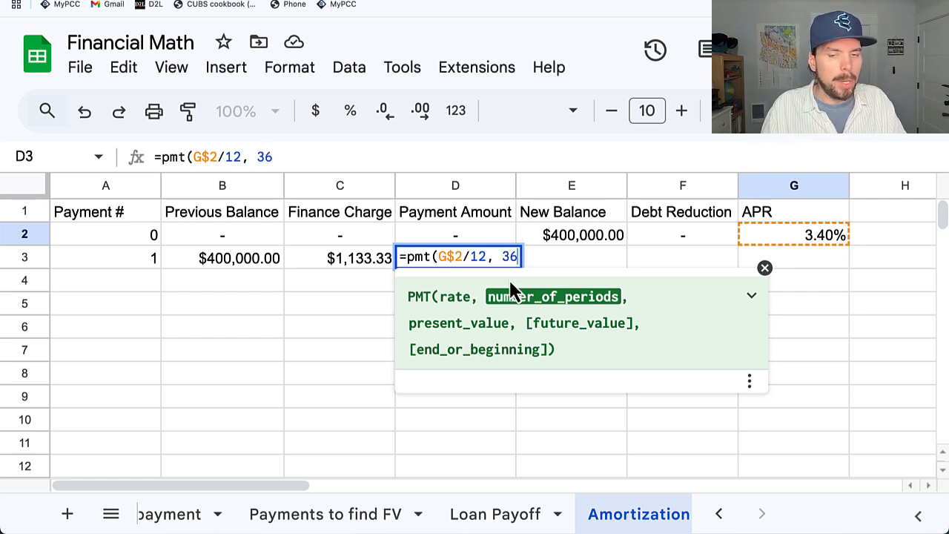
{"action": "type", "text": "0, "}
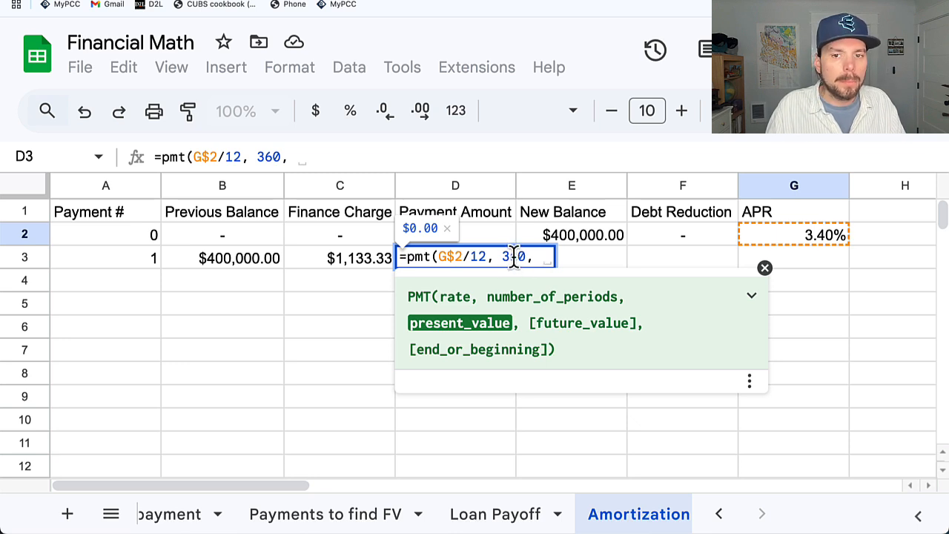
{"action": "type", "text": ", "}
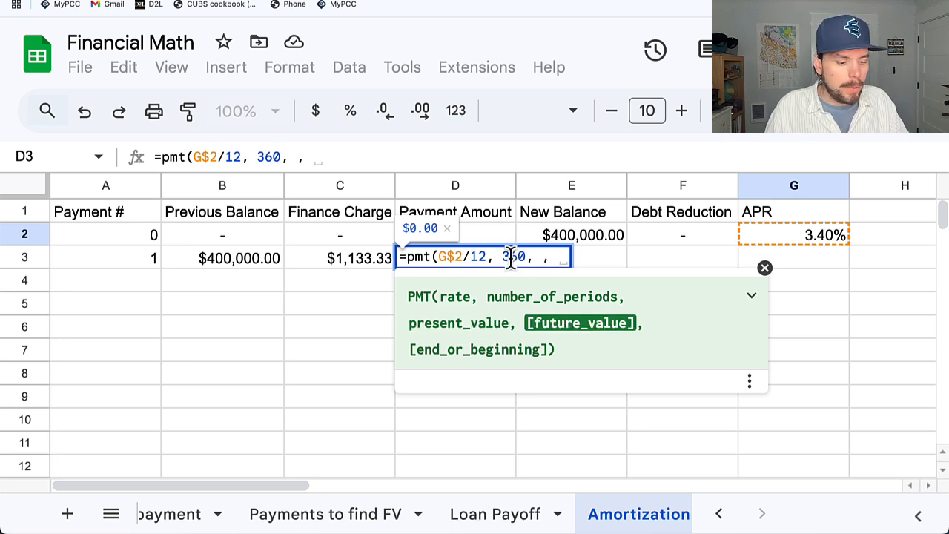
{"action": "type", "text": "0"}
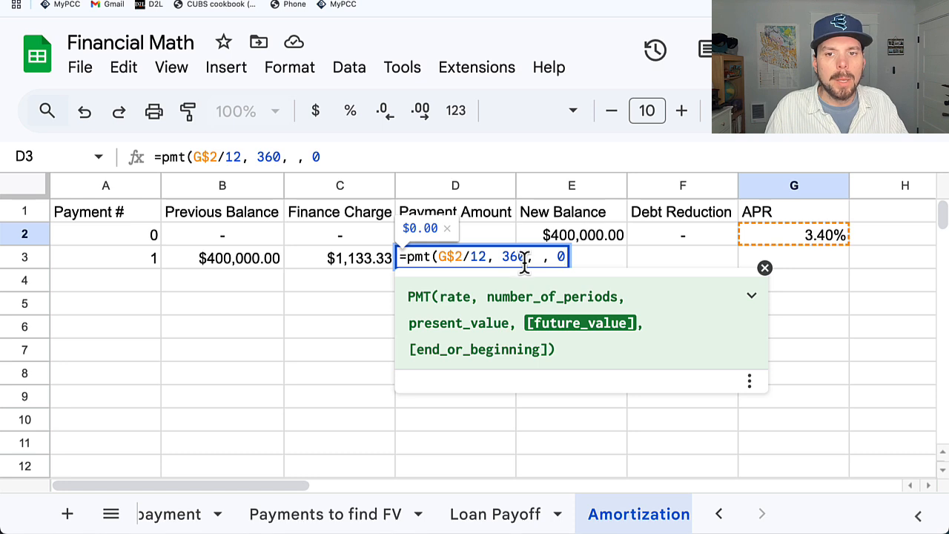
{"action": "key", "text": "BackSpace"}
{"action": "key", "text": "BackSpace"}
{"action": "key", "text": "BackSpace"}
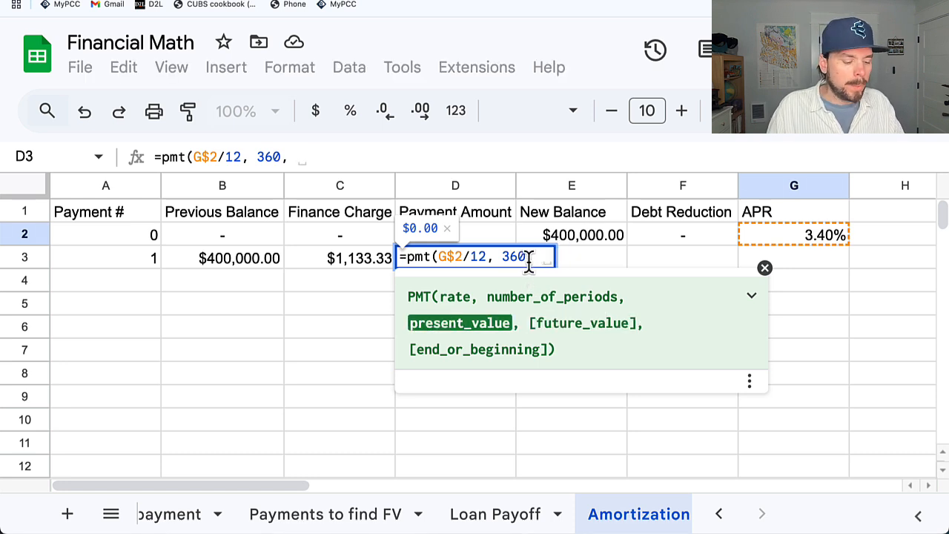
{"action": "type", "text": "0"}
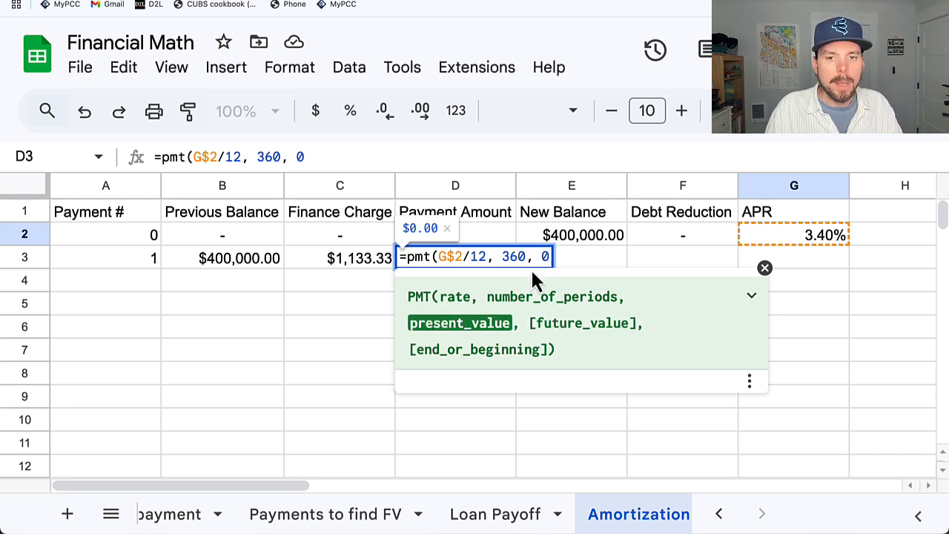
{"action": "type", "text": ","}
{"action": "key", "text": "BackSpace"}
{"action": "key", "text": "BackSpace"}
{"action": "key", "text": "BackSpace"}
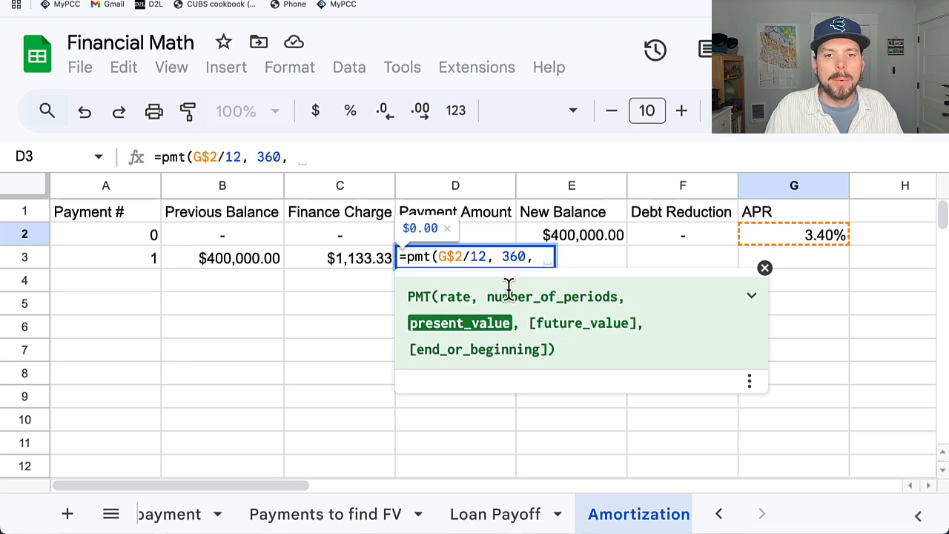
Complete the D3 payment formula with the row-locked loan balance E$2 as present value and 0 as future value.
{"action": "left_click", "coordinate": [576, 239]}
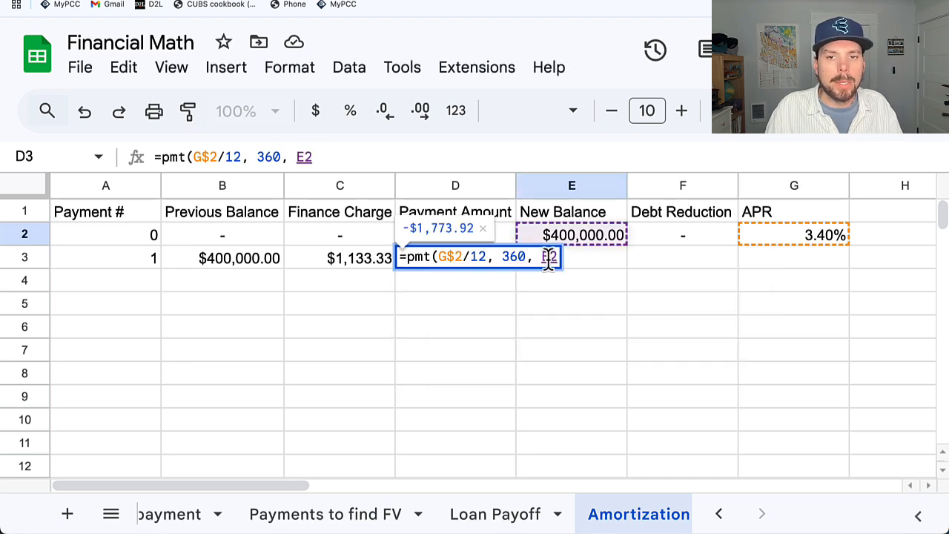
{"action": "left_click", "coordinate": [549, 257]}
{"action": "type", "text": "$"}
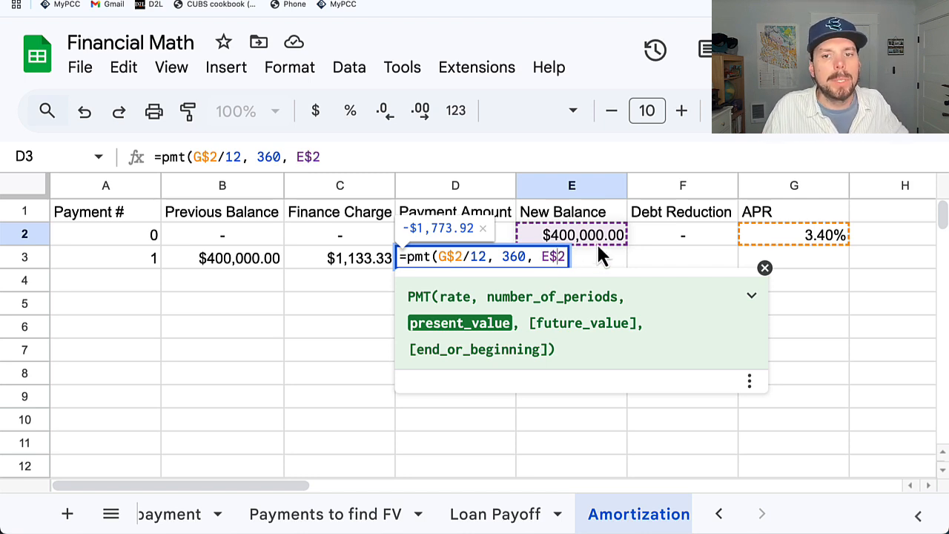
{"action": "type", "text": ", "}
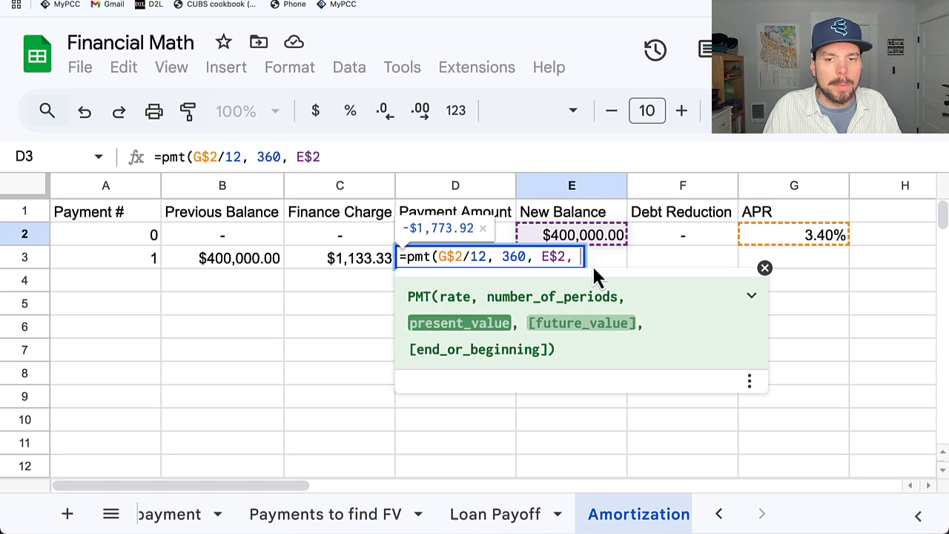
{"action": "type", "text": "0"}
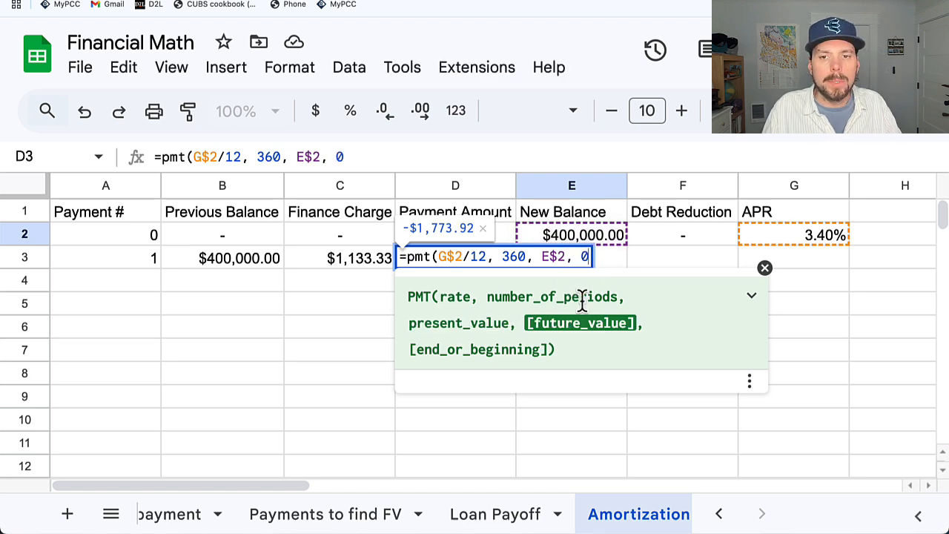
{"action": "type", "text": ")"}
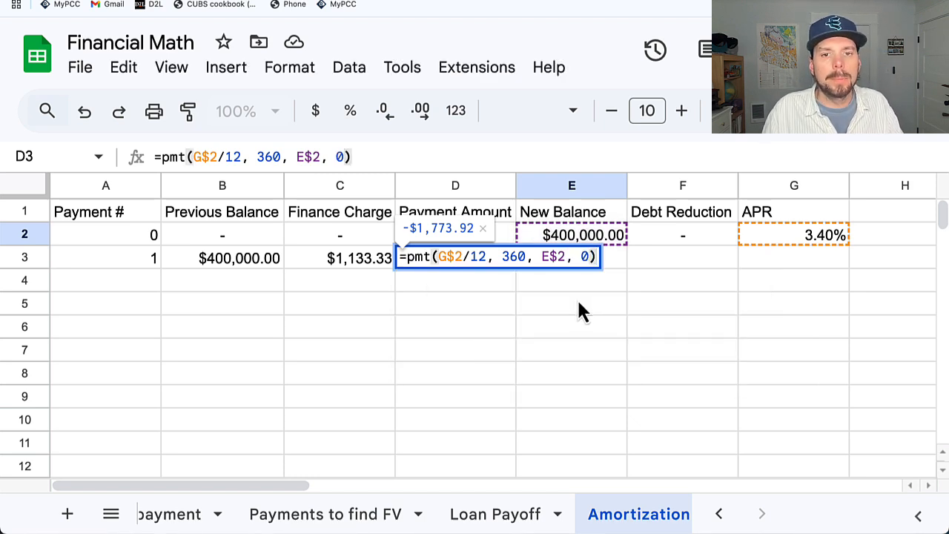
{"action": "key", "text": "Return"}
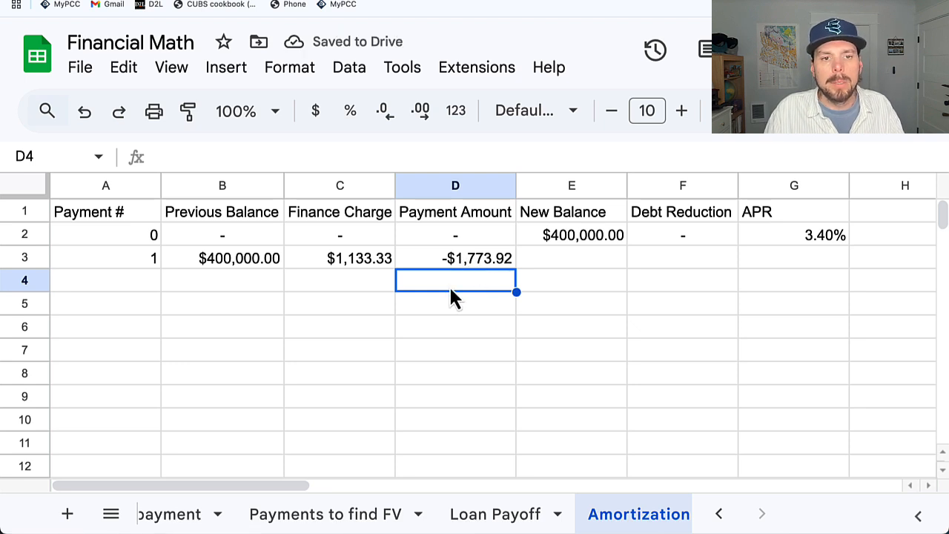
Calculate the first month's New Balance in E3 with the formula =B3+C3+D3.
{"action": "left_click", "coordinate": [585, 261]}
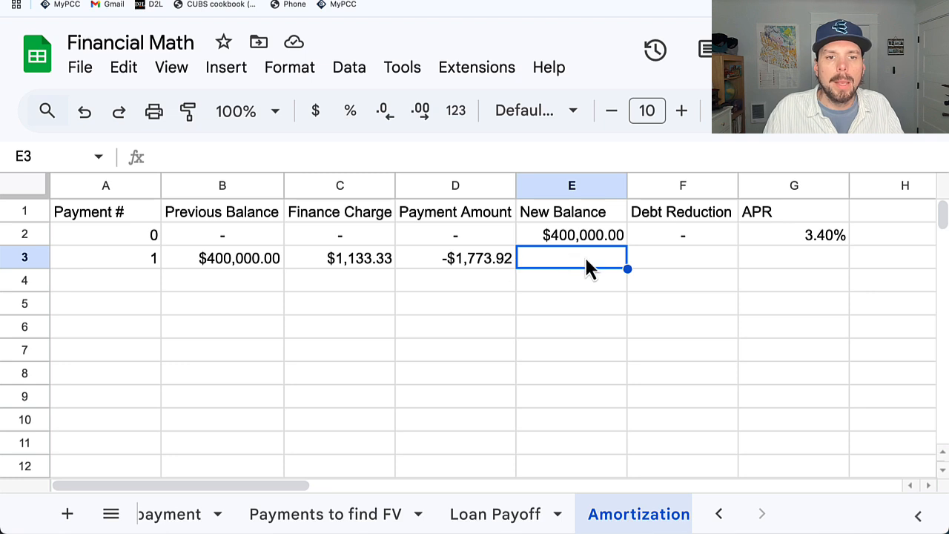
{"action": "type", "text": "="}
{"action": "left_click", "coordinate": [222, 276]}
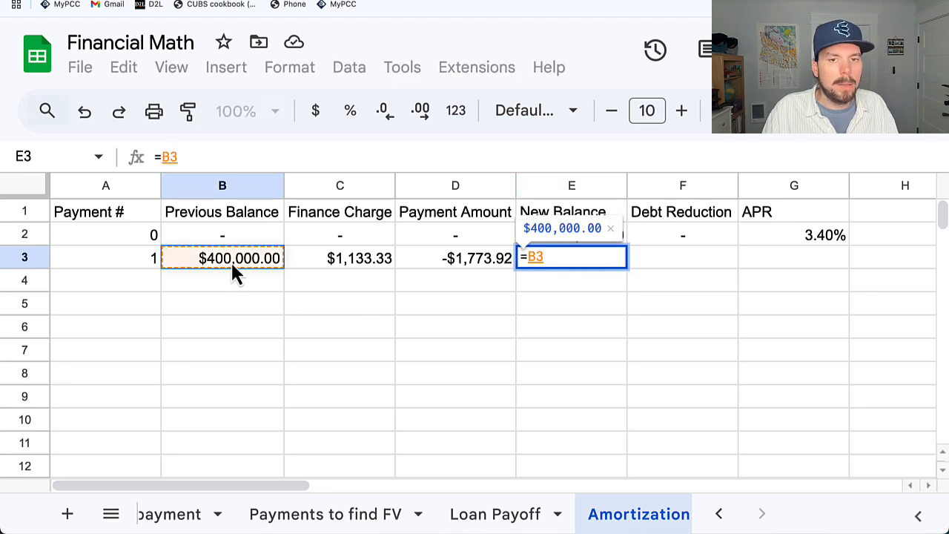
{"action": "type", "text": "+"}
{"action": "left_click", "coordinate": [338, 260]}
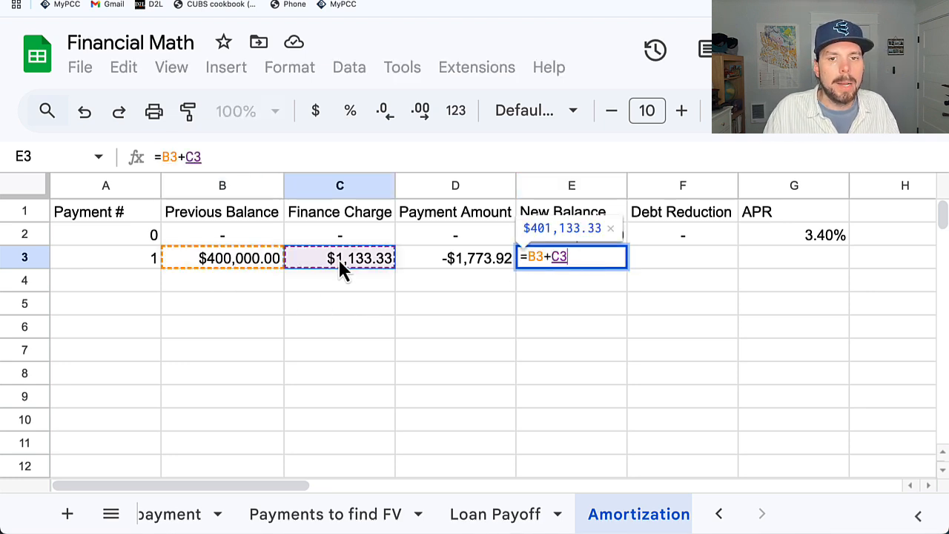
{"action": "type", "text": "+"}
{"action": "left_click", "coordinate": [467, 257]}
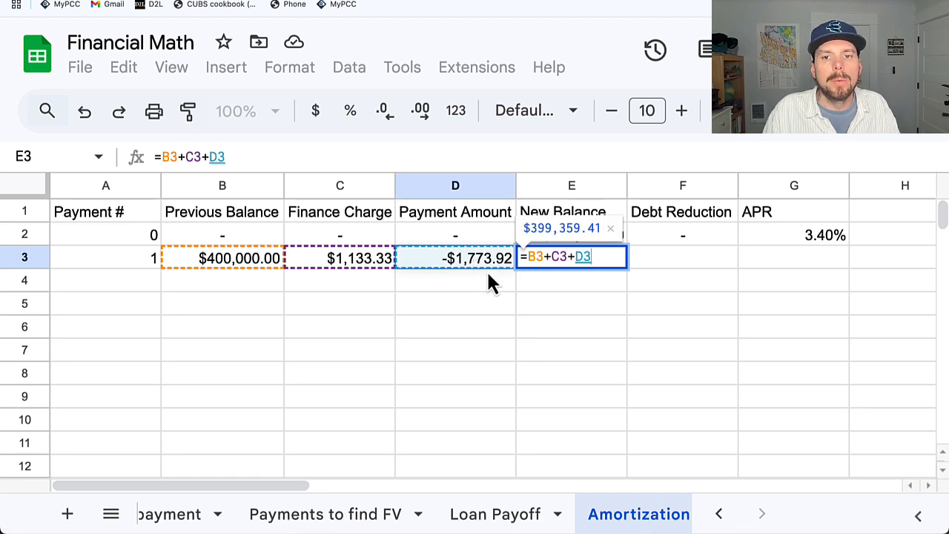
{"action": "key", "text": "Return"}
Calculate the first month's Debt Reduction in F3 with the formula =E2-E3.
{"action": "left_click", "coordinate": [698, 259]}
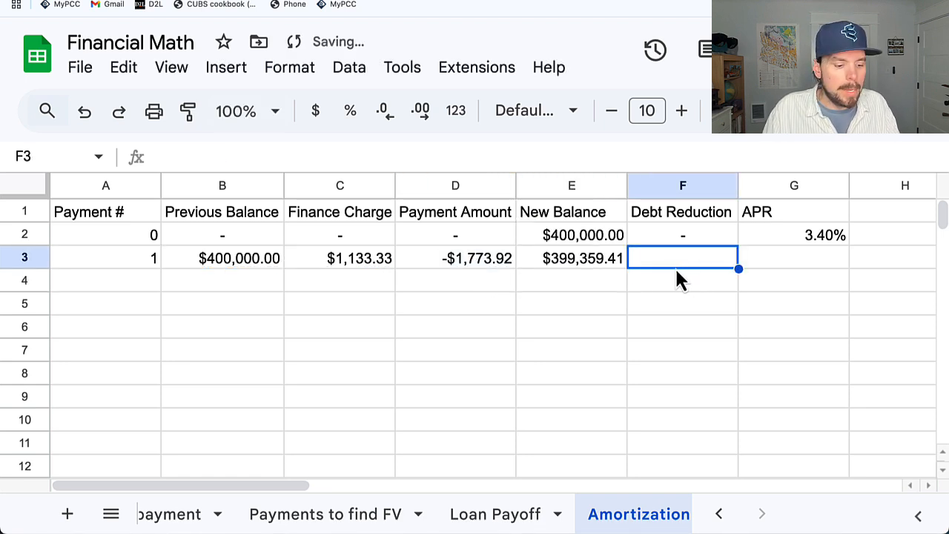
{"action": "type", "text": "="}
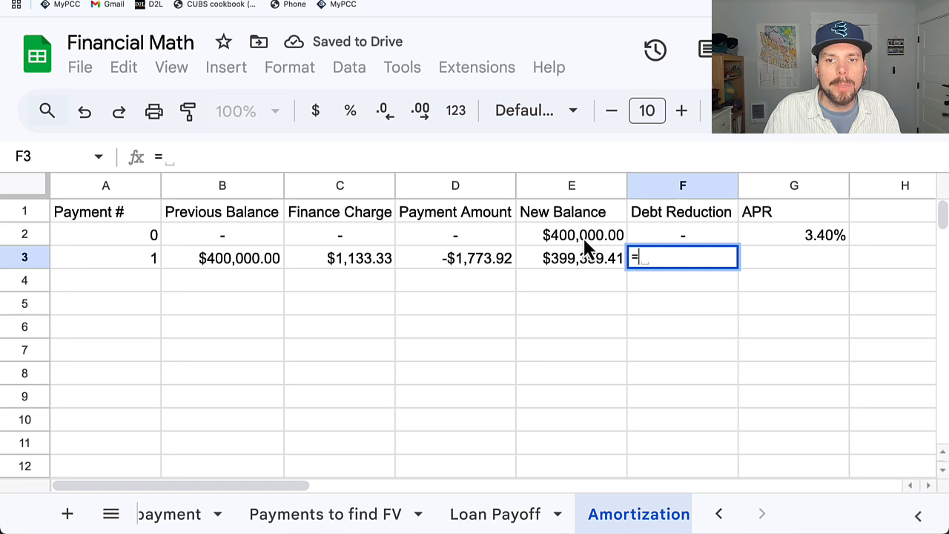
{"action": "left_click", "coordinate": [585, 237]}
{"action": "type", "text": "-"}
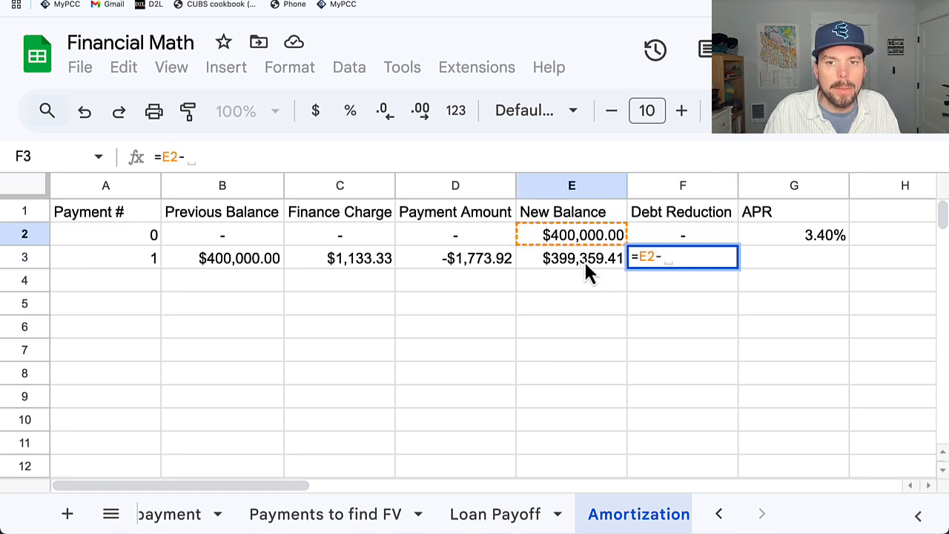
{"action": "left_click", "coordinate": [586, 266]}
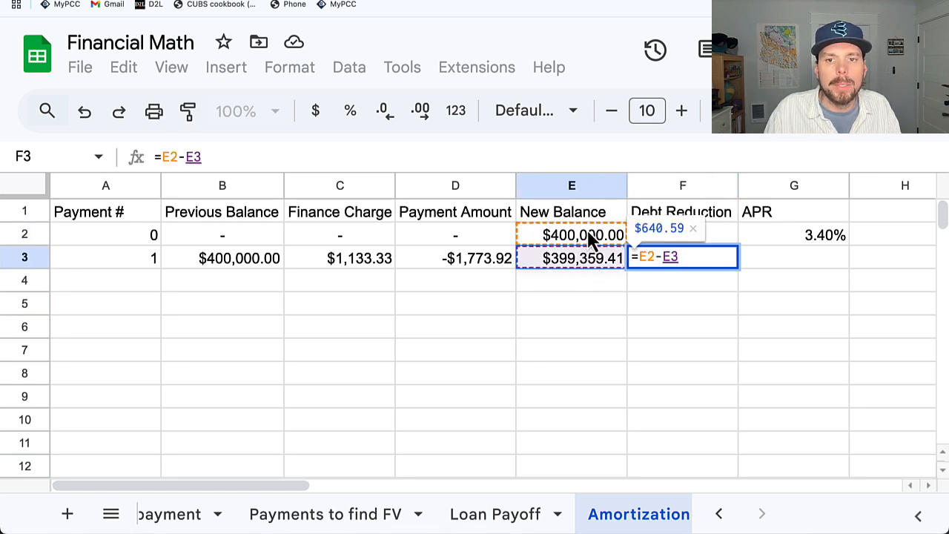
{"action": "key", "text": "Return"}
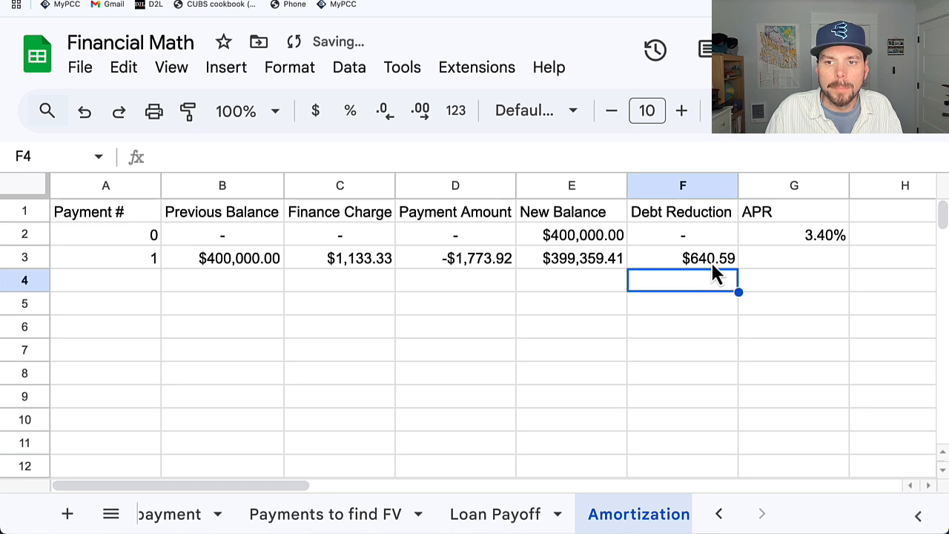
Try to fill the whole payment 1 row, A3:F3, down through row 6, and undo the fill.
{"action": "left_click", "coordinate": [795, 243]}
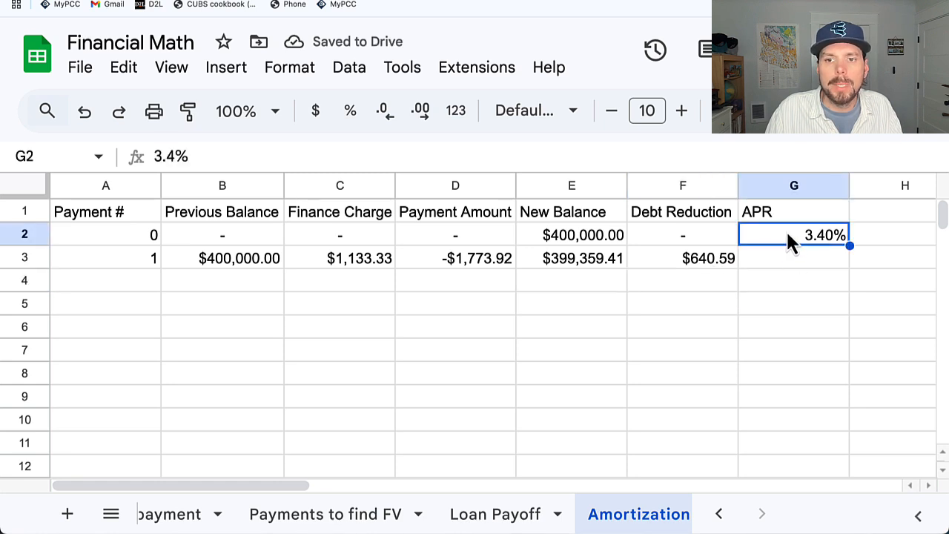
{"action": "left_click_drag", "start_coordinate": [147, 259], "coordinate": [732, 335]}
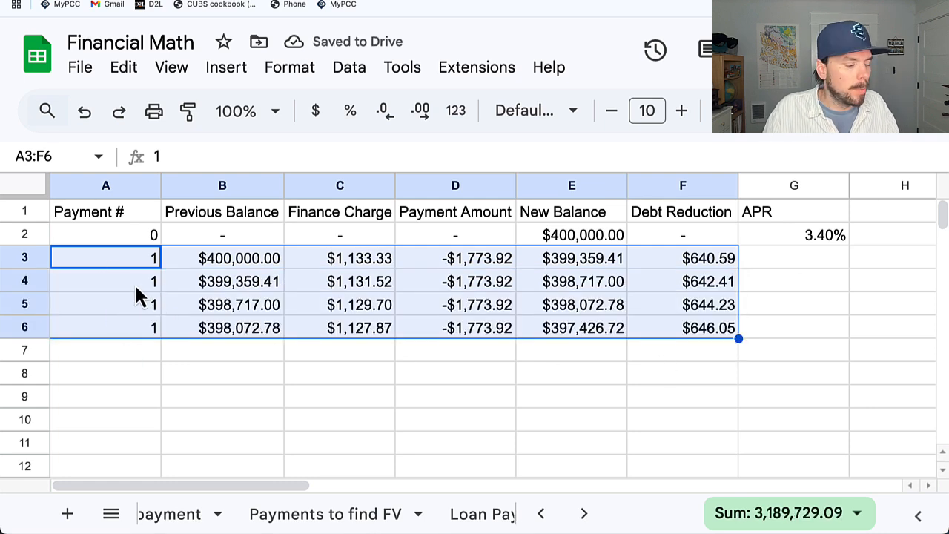
{"action": "key", "text": "ctrl+z"}
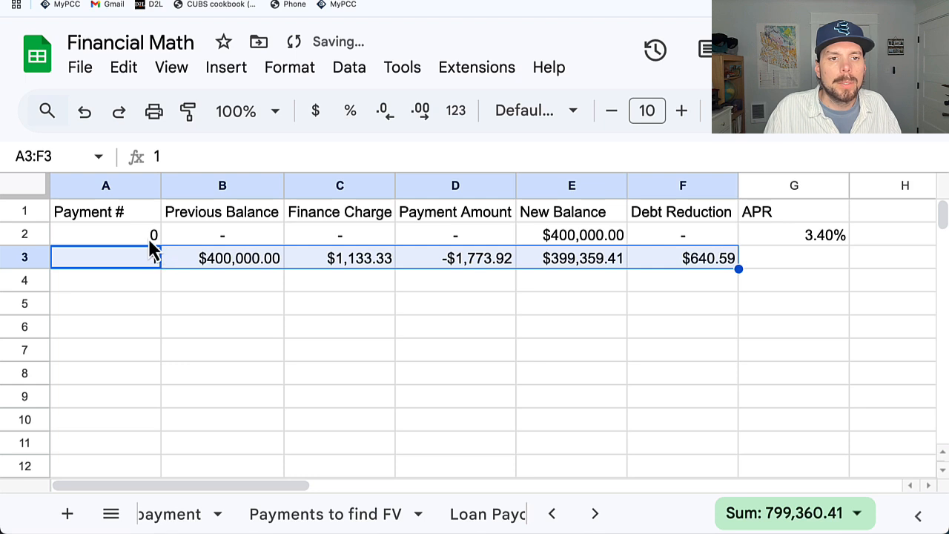
Enter payment number 2 in A4 and fill the payment 1 formulas in B3:F3 down into row 4.
{"action": "left_click", "coordinate": [148, 274]}
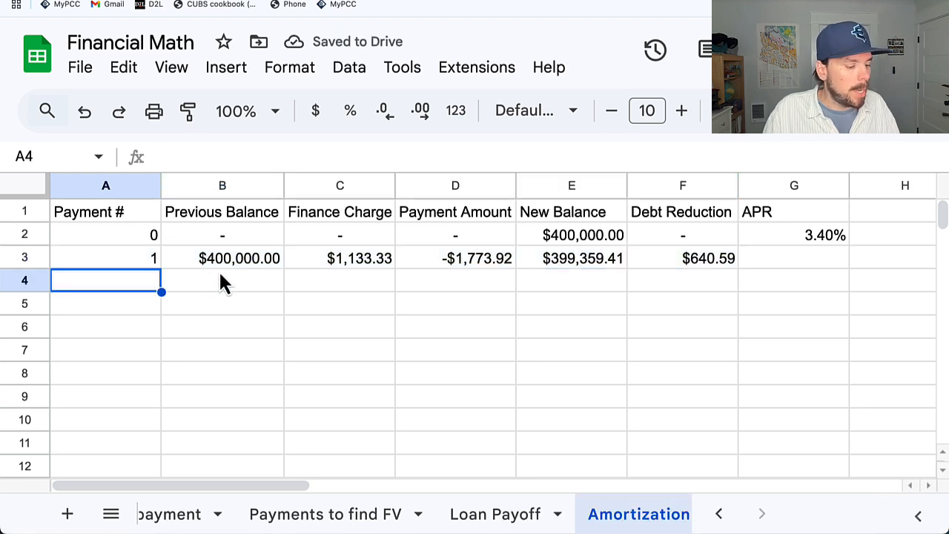
{"action": "type", "text": "2"}
{"action": "left_click", "coordinate": [267, 307]}
{"action": "left_click_drag", "start_coordinate": [239, 261], "coordinate": [738, 274]}
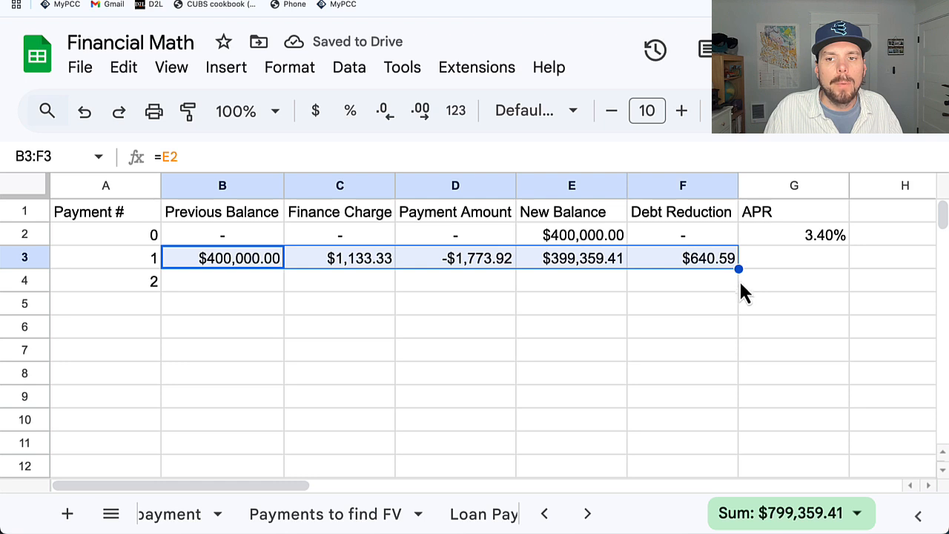
{"action": "left_click_drag", "start_coordinate": [739, 270], "coordinate": [744, 307]}
{"action": "left_click", "coordinate": [413, 358]}
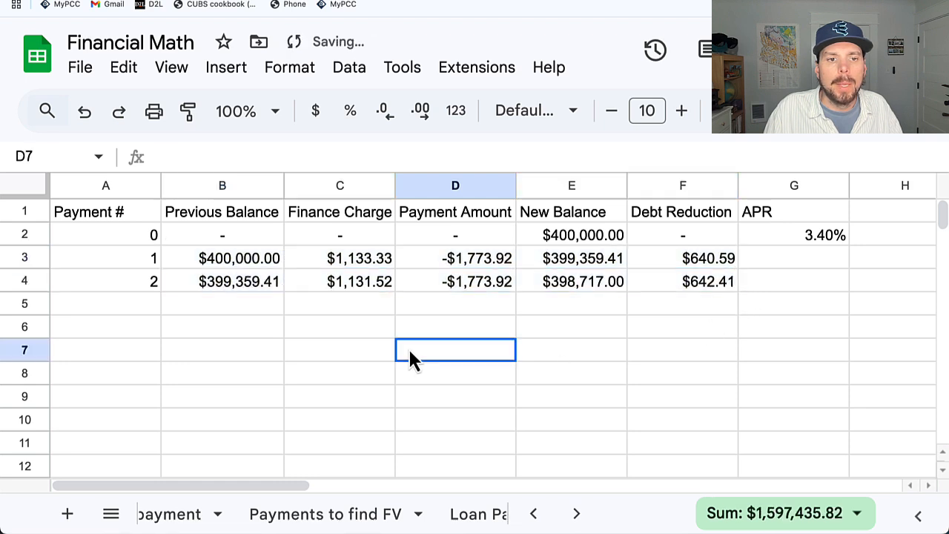
Fill A3:F4 down through payment 360 in row 362, and inspect the final New Balance and payment formulas.
{"action": "left_click_drag", "start_coordinate": [134, 261], "coordinate": [734, 408]}
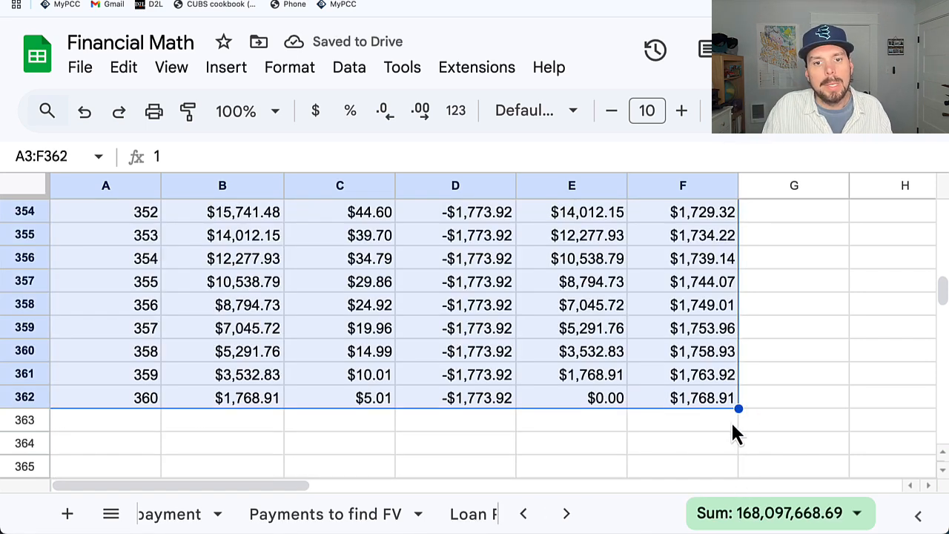
{"action": "left_click", "coordinate": [573, 399]}
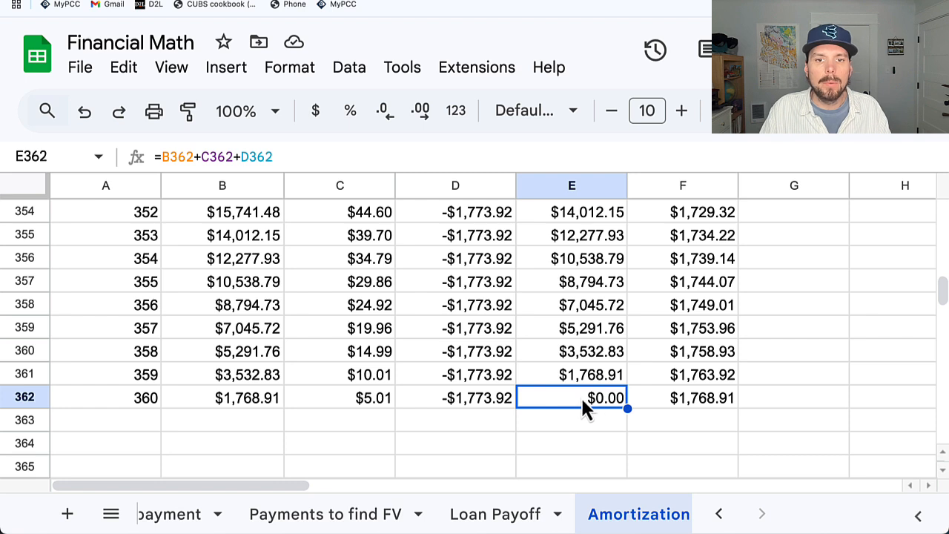
{"action": "left_click", "coordinate": [493, 405]}
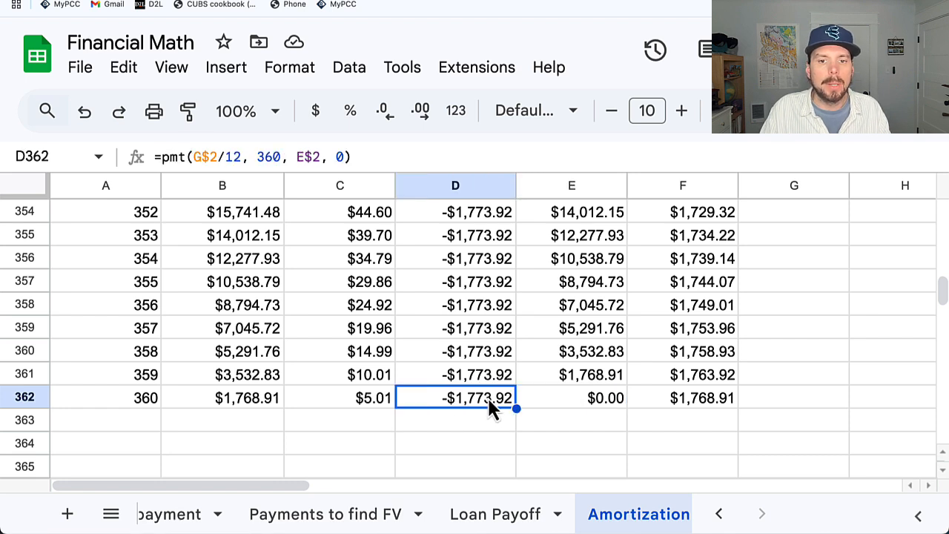
{"action": "double_click", "coordinate": [489, 408]}
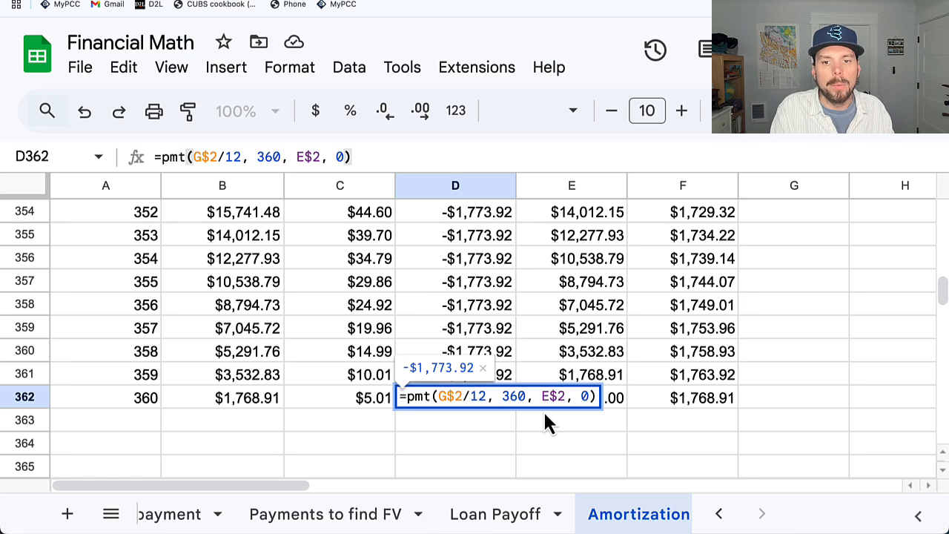
{"action": "key", "text": "Return"}
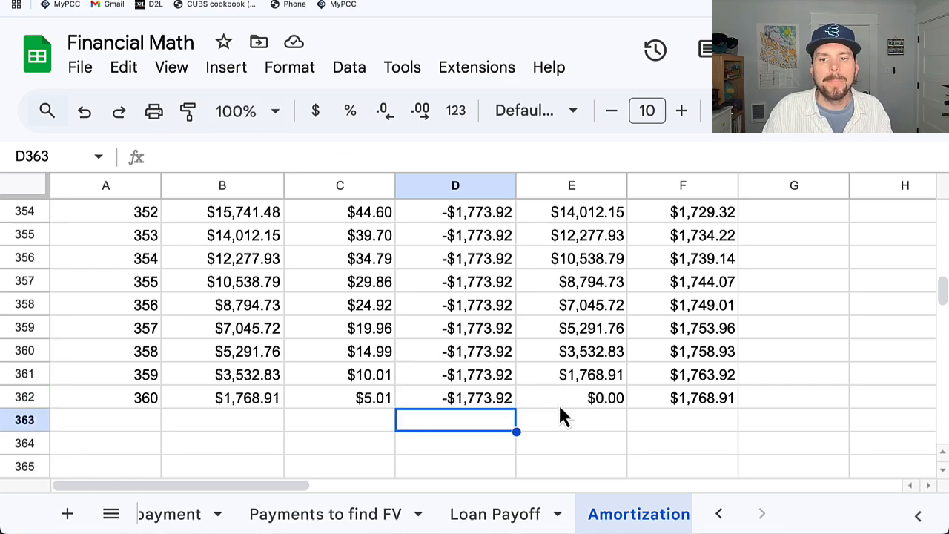
Compare the Finance Charge and Debt Reduction of the first payment in row 3 with those of payment 359 in row 361.
{"action": "left_click_drag", "start_coordinate": [944, 292], "coordinate": [944, 209]}
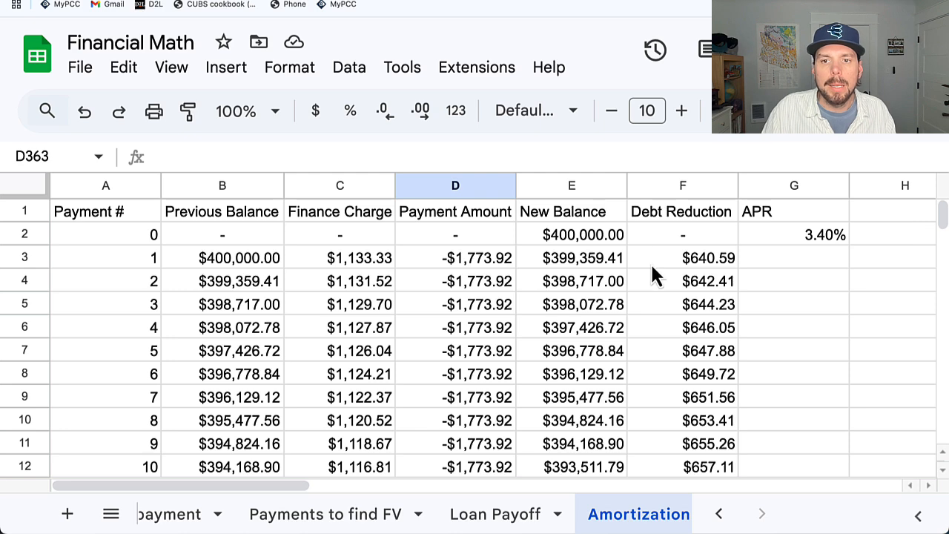
{"action": "left_click", "coordinate": [346, 261]}
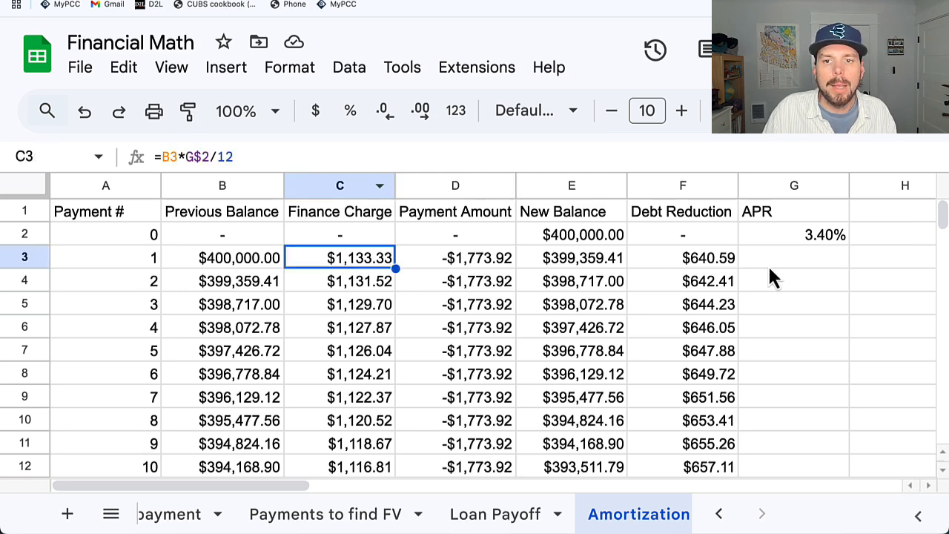
{"action": "left_click", "coordinate": [711, 267]}
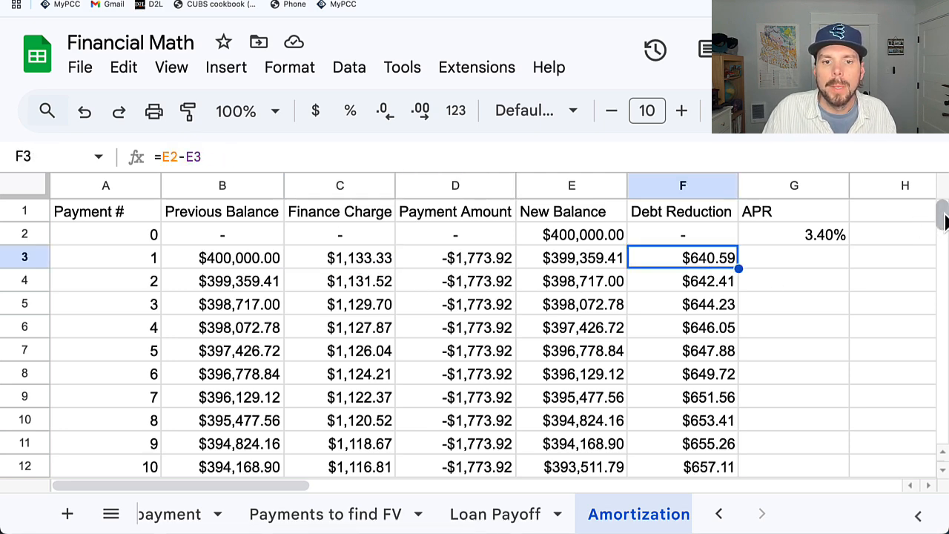
{"action": "left_click_drag", "start_coordinate": [942, 212], "coordinate": [942, 288]}
{"action": "scroll", "coordinate": [423, 393], "scroll_direction": "down", "scroll_amount": 3}
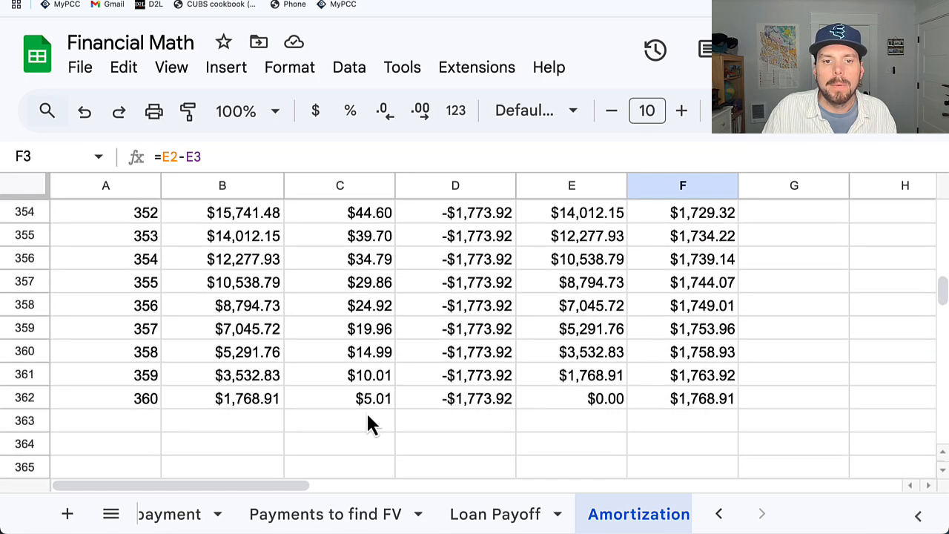
{"action": "left_click", "coordinate": [367, 380]}
{"action": "left_click", "coordinate": [718, 379]}
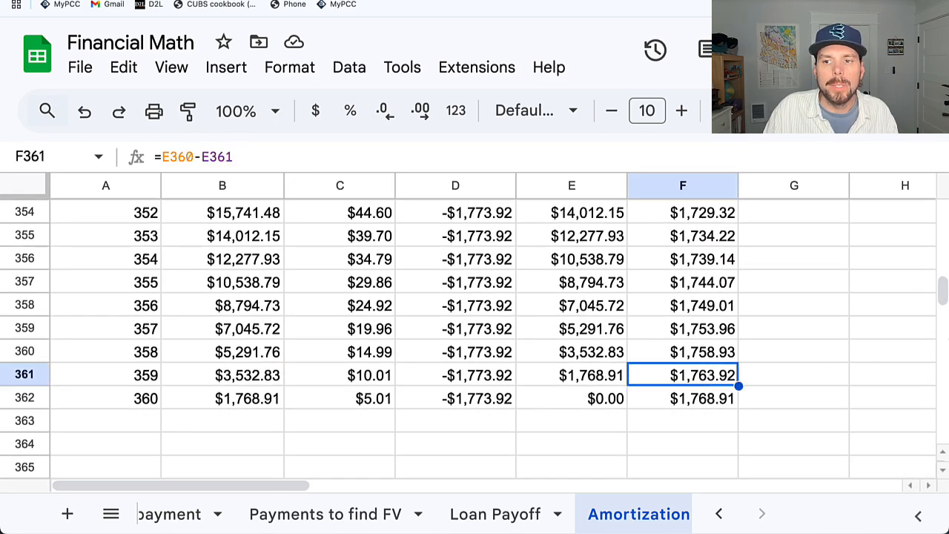
Select the whole Payment Amount column to read the sum of all payments.
{"action": "left_click_drag", "start_coordinate": [942, 295], "coordinate": [942, 211]}
{"action": "left_click", "coordinate": [438, 187]}
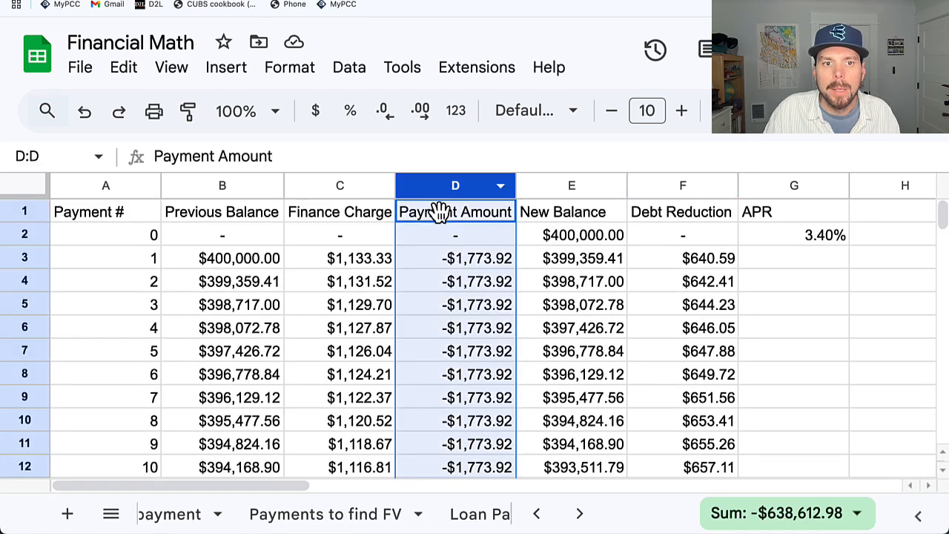